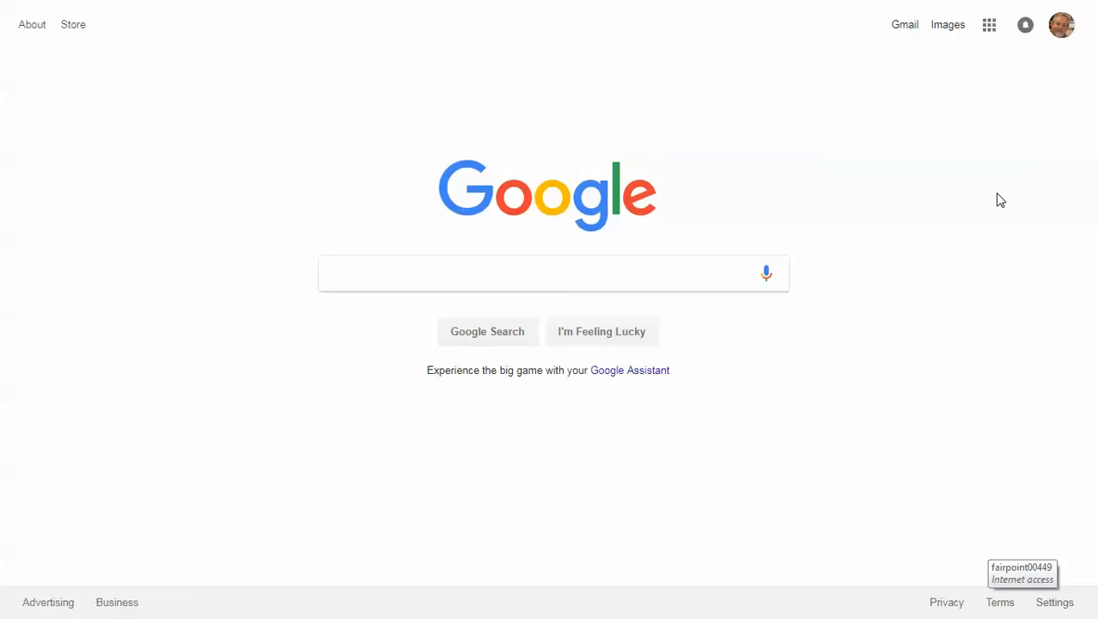
Step: Open Google Maps, view the area in satellite imagery and return to the standard map view
left_click(992, 30)
left_click(1012, 112)
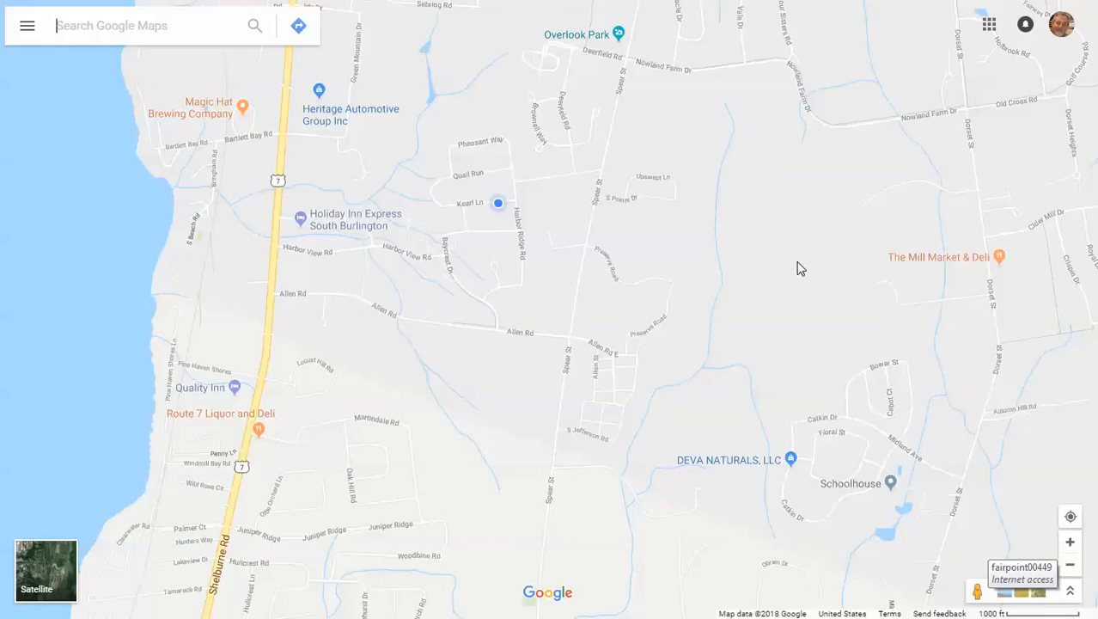
left_click(47, 570)
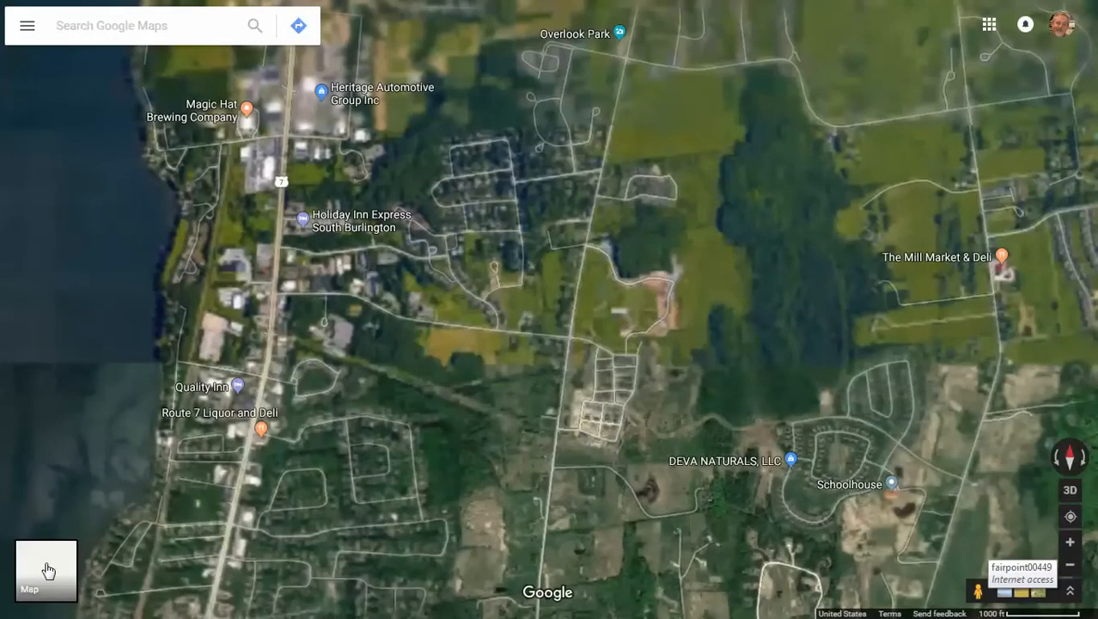
left_click(53, 582)
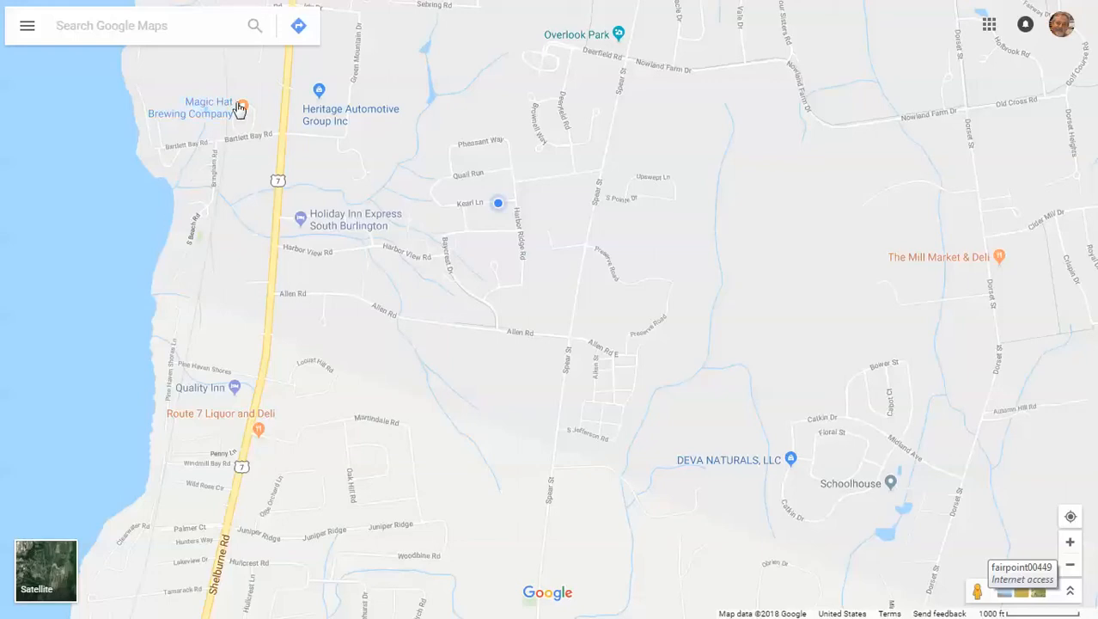
Step: Examine the business markers on the map, view the details and popular-times days of Heritage Automotive Group Inc, and close its details
mouse_move(245, 114)
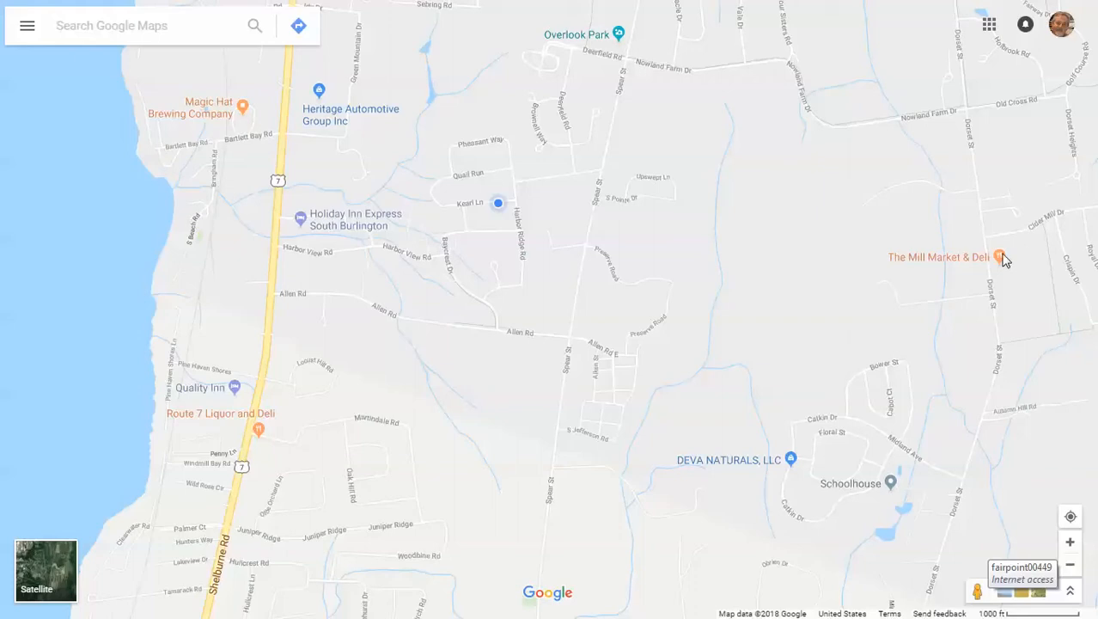
mouse_move(996, 256)
mouse_move(618, 41)
mouse_move(320, 94)
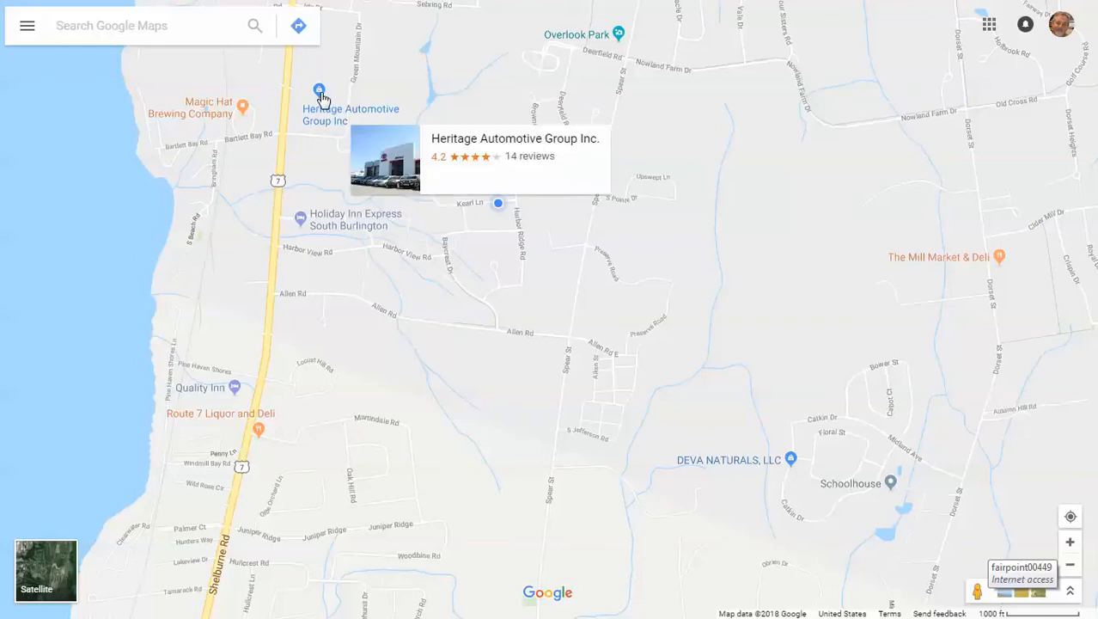
left_click(319, 95)
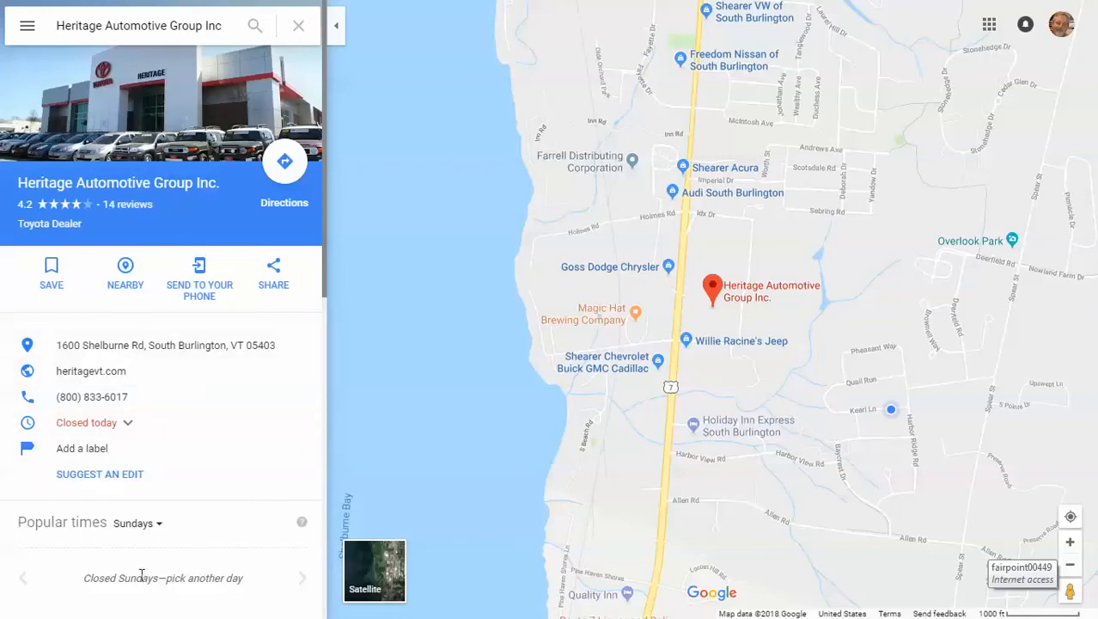
left_click(159, 531)
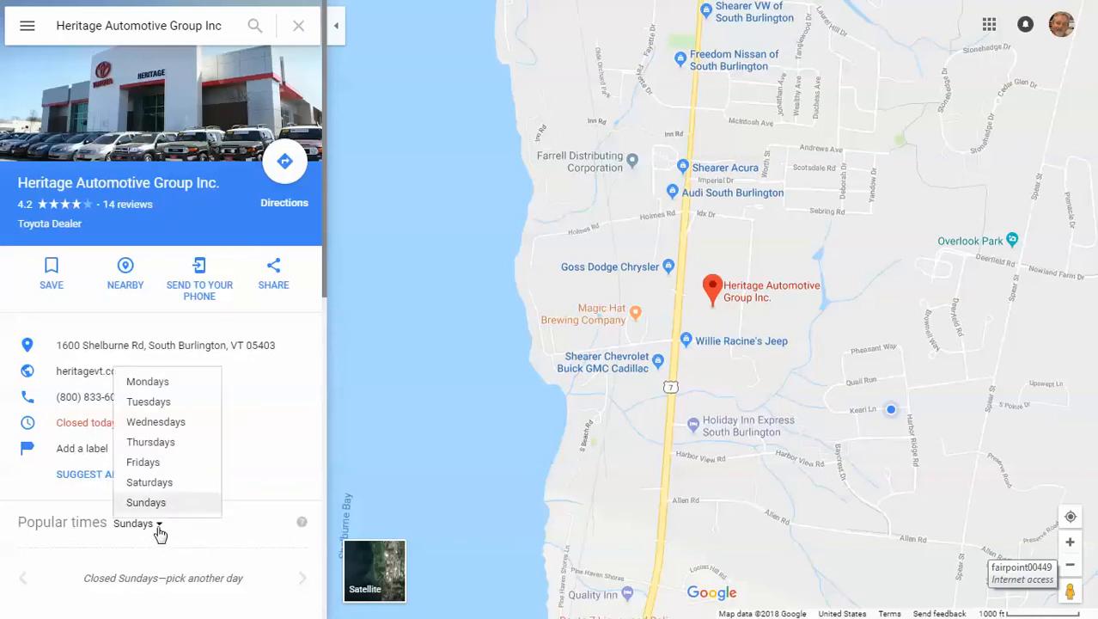
left_click(159, 531)
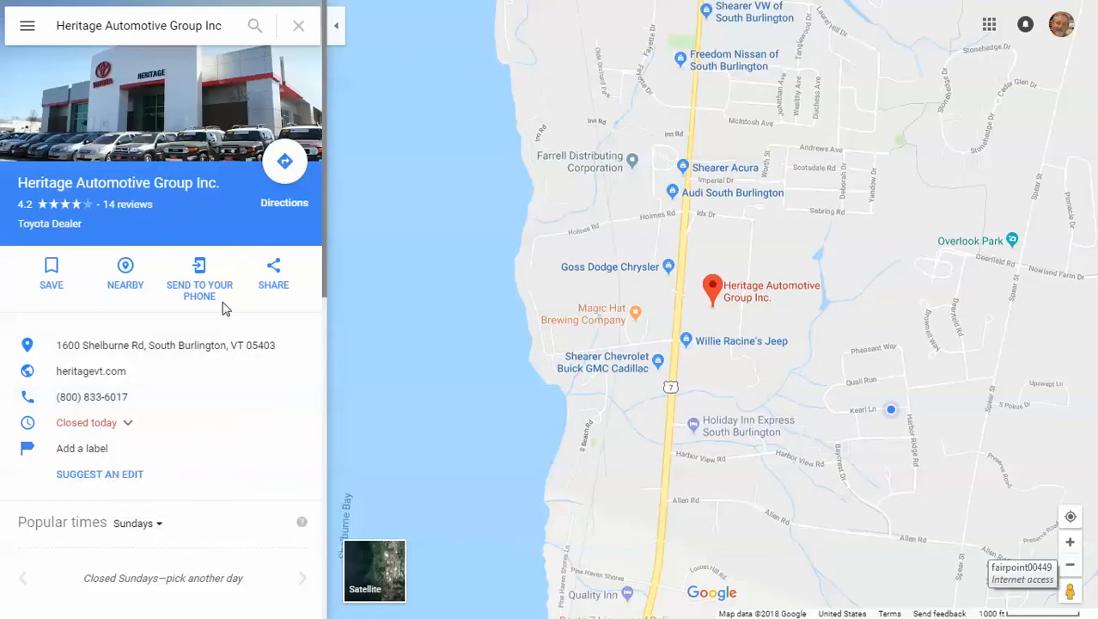
left_click(299, 27)
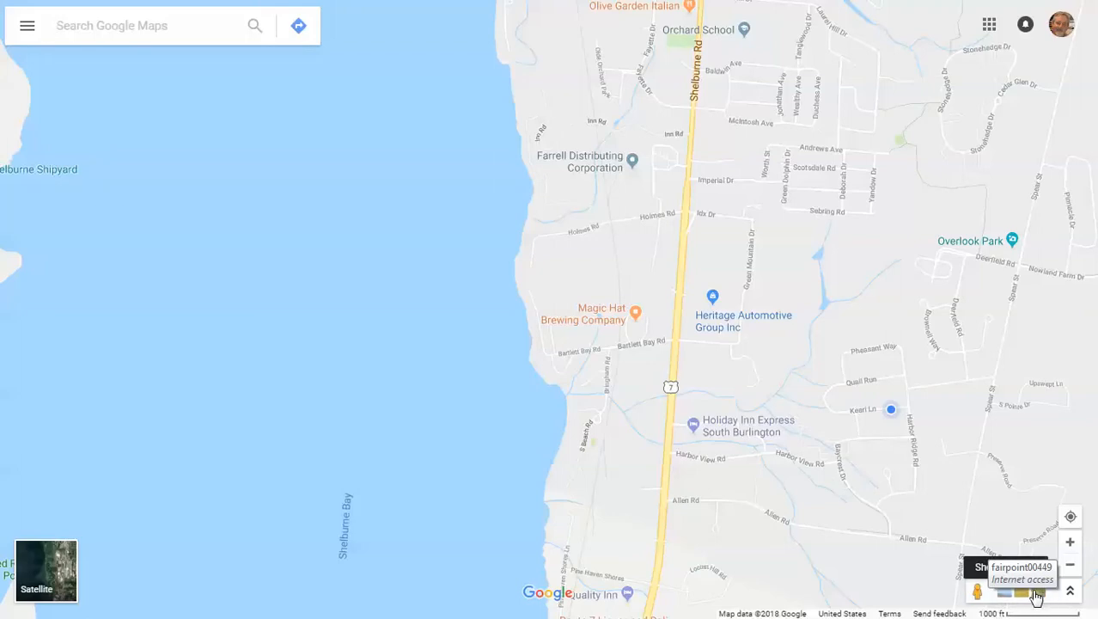
Step: Browse the Explore photos of nearby places and collapse them again
left_click(1069, 595)
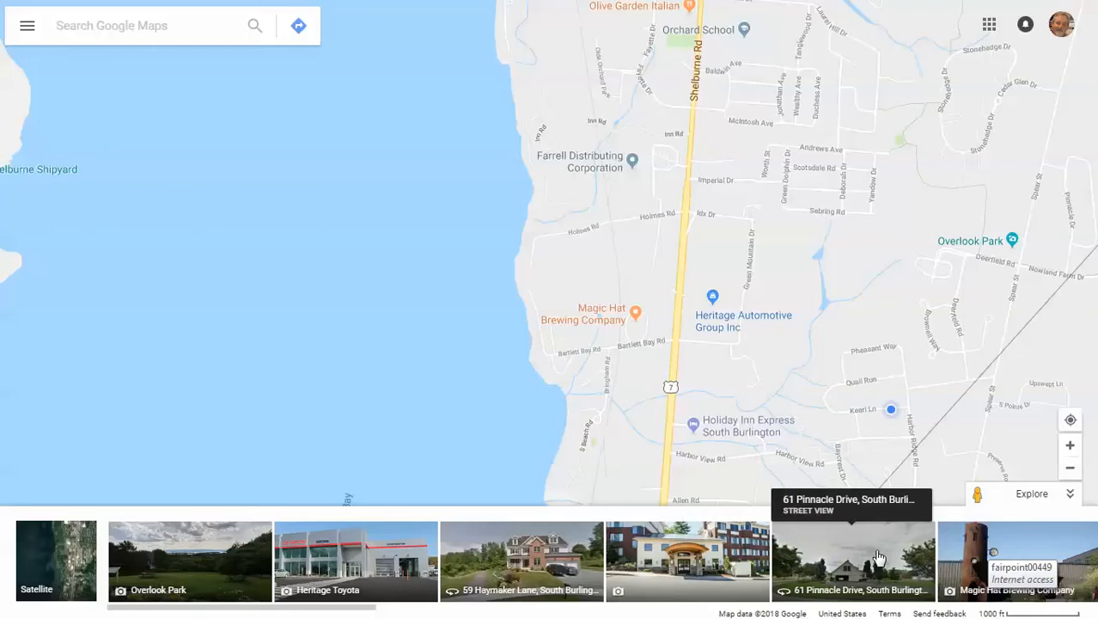
left_click(1070, 495)
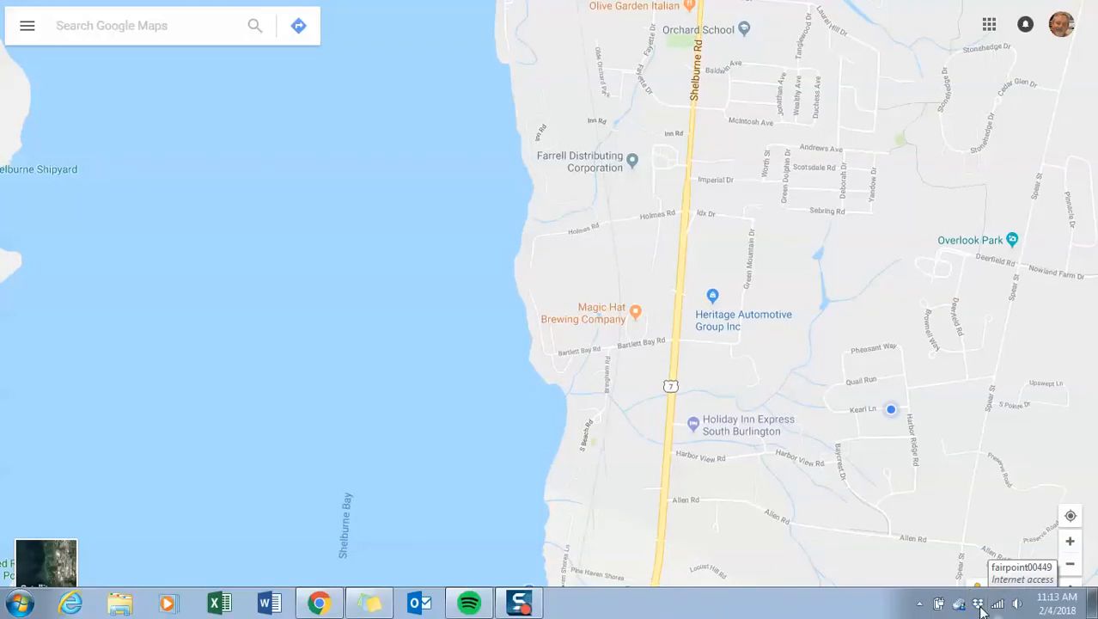
Step: Enter Street View on Bartlett Bay Rd near Magic Hat Brewing Company
left_click(963, 506)
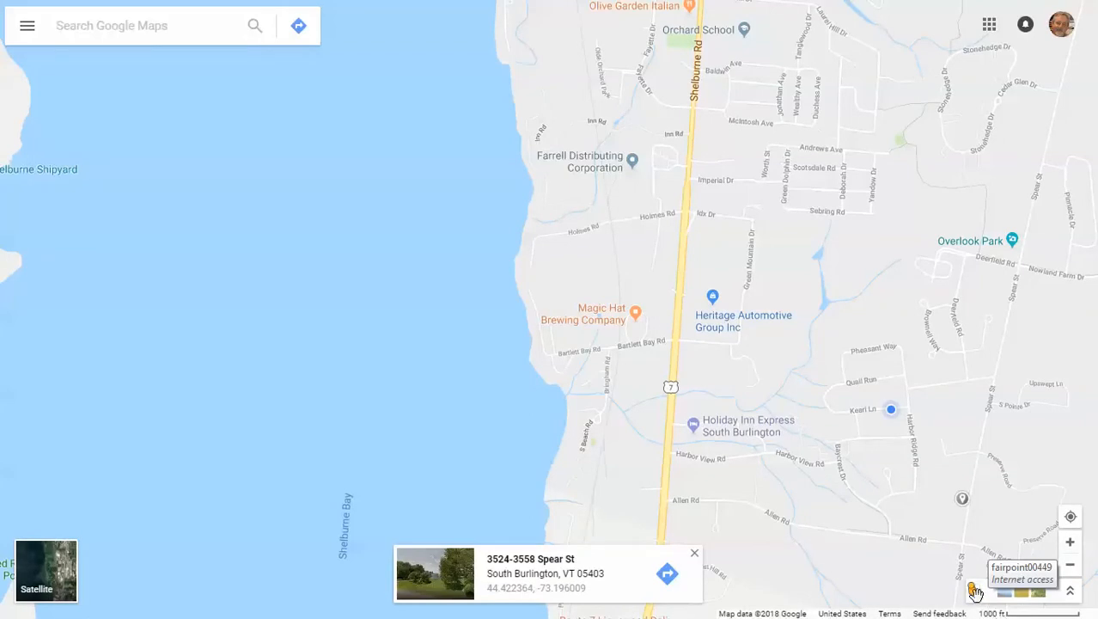
left_click(855, 448)
left_click_drag(856, 448, 643, 303)
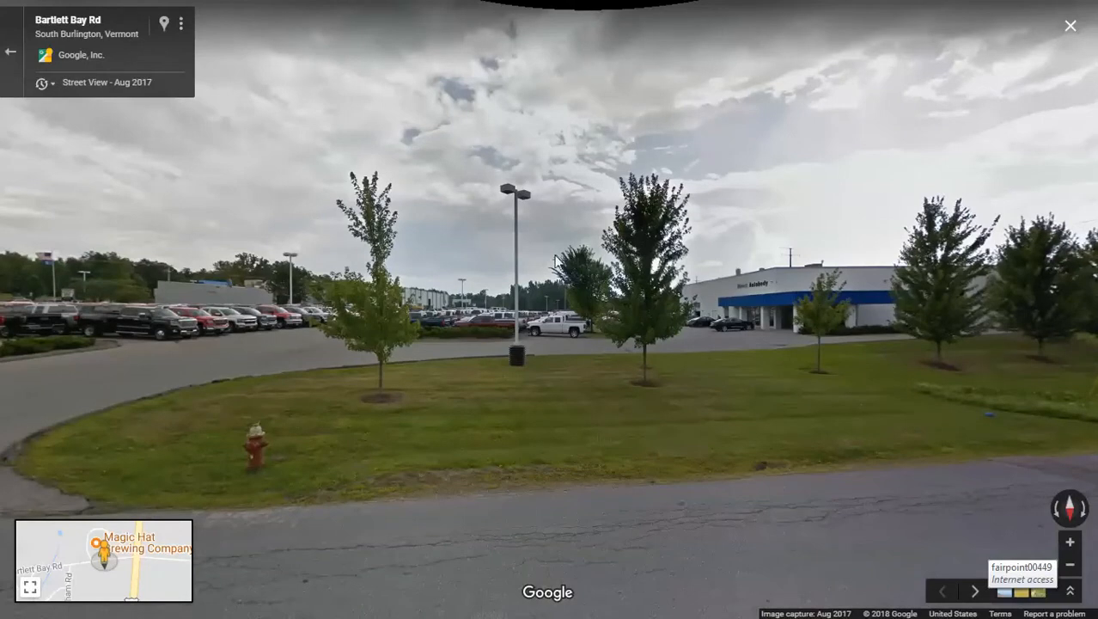
Step: Look around the Bartlett Bay Rd Street View towards the brewery building and return to the map
left_click_drag(325, 295, 641, 228)
left_click_drag(515, 248, 731, 225)
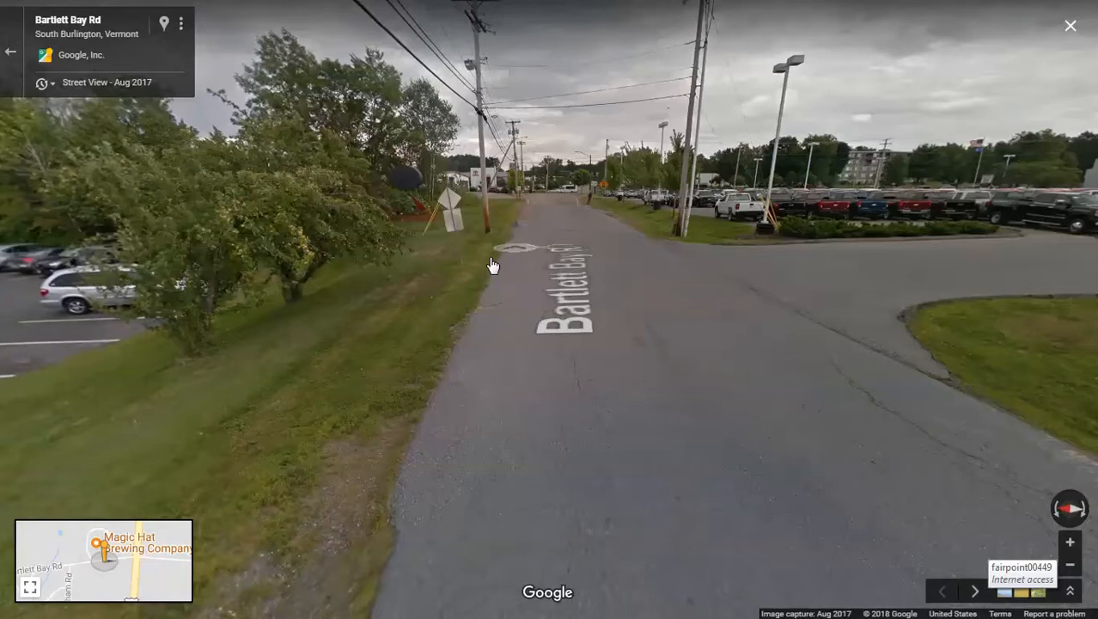
left_click_drag(493, 263, 822, 225)
left_click_drag(580, 196, 764, 322)
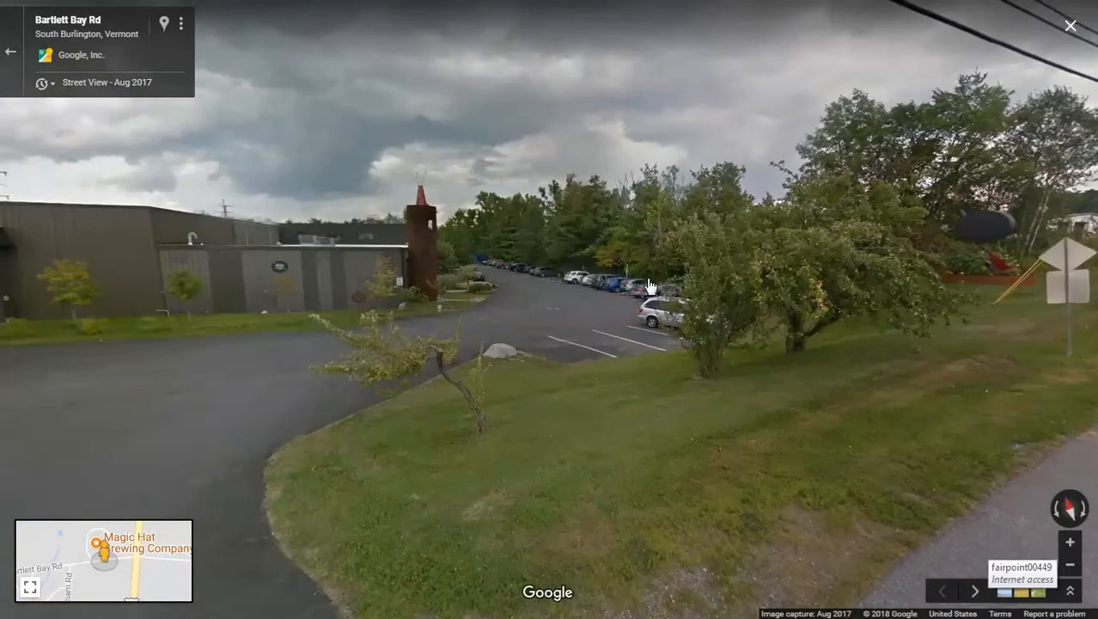
left_click_drag(639, 286, 1072, 293)
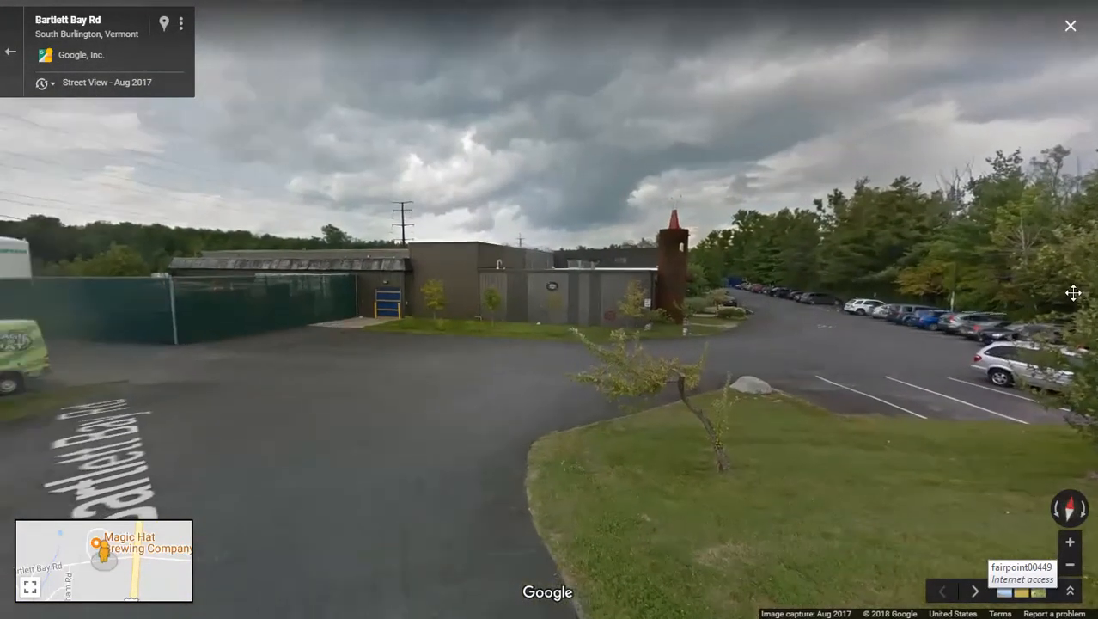
left_click_drag(958, 249, 964, 282)
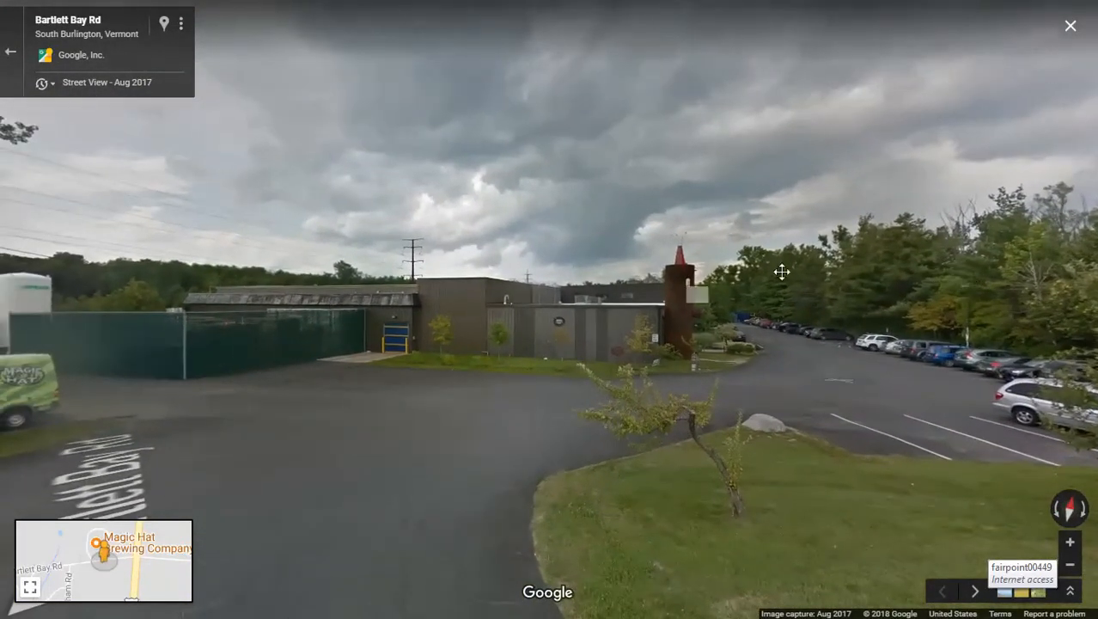
left_click_drag(780, 271, 983, 262)
left_click(631, 311)
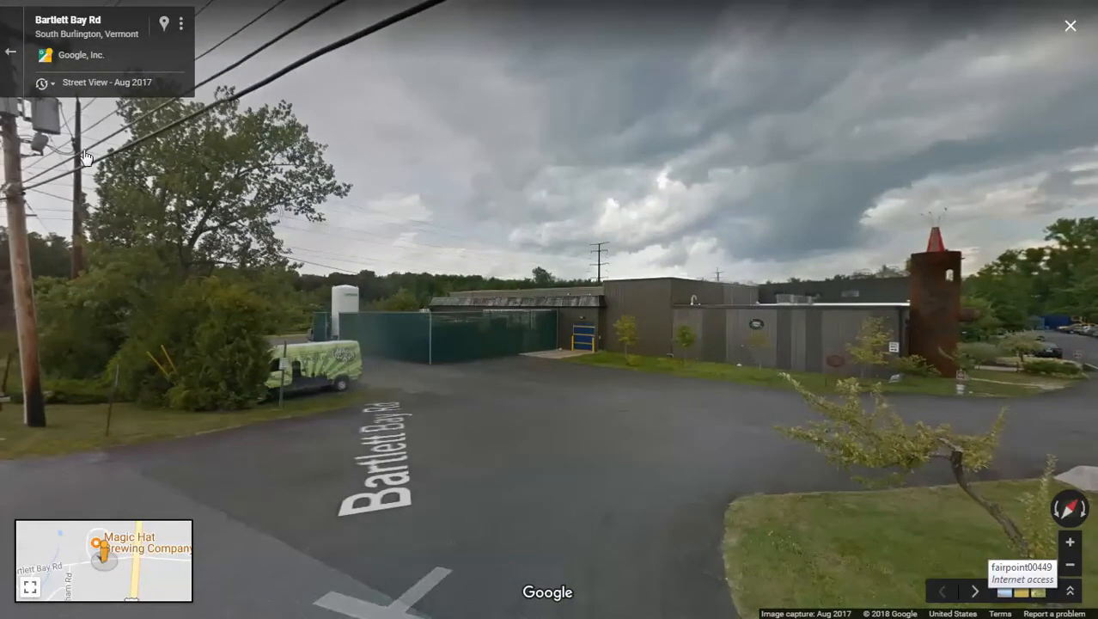
left_click(13, 57)
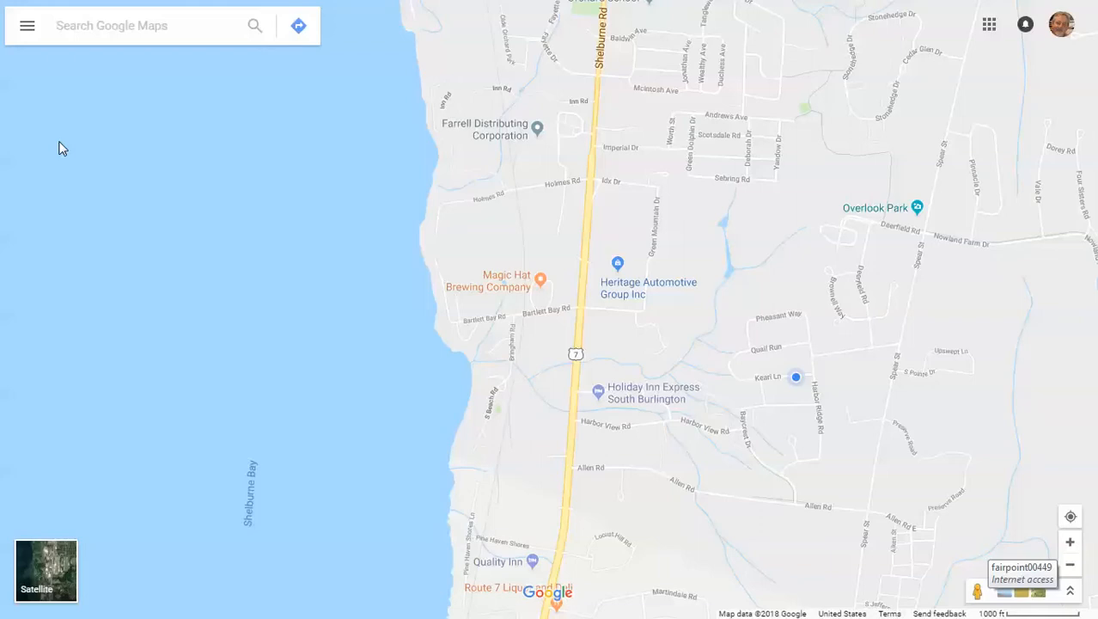
Step: Open the account's own maps under Your places and create a new custom map
left_click(1072, 569)
left_click(1073, 569)
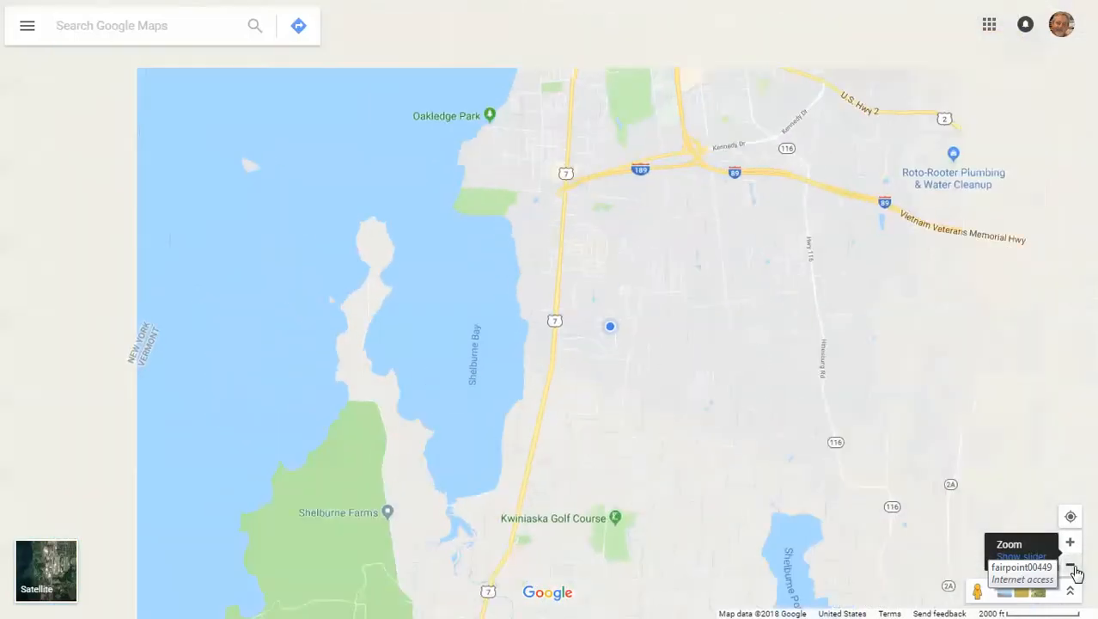
left_click_drag(729, 367, 645, 339)
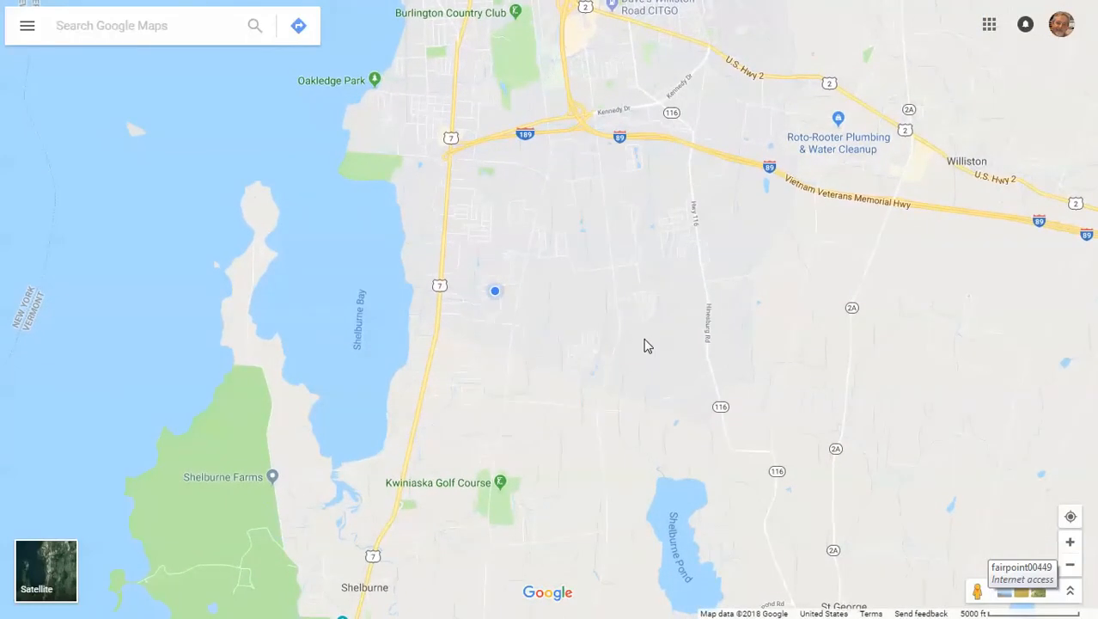
left_click(28, 30)
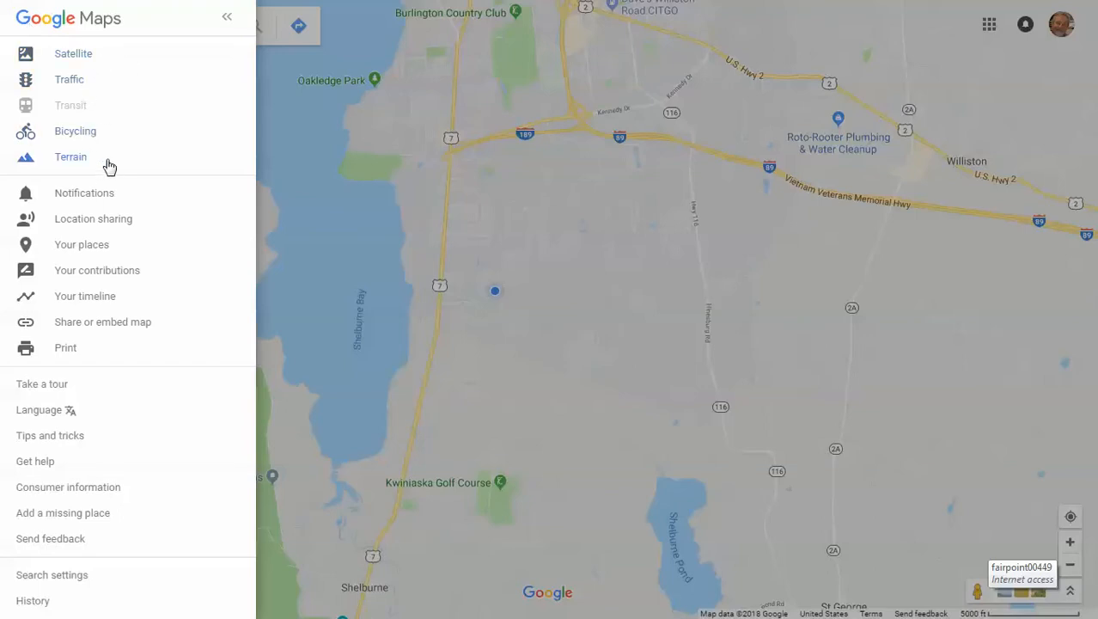
left_click(71, 158)
left_click(90, 250)
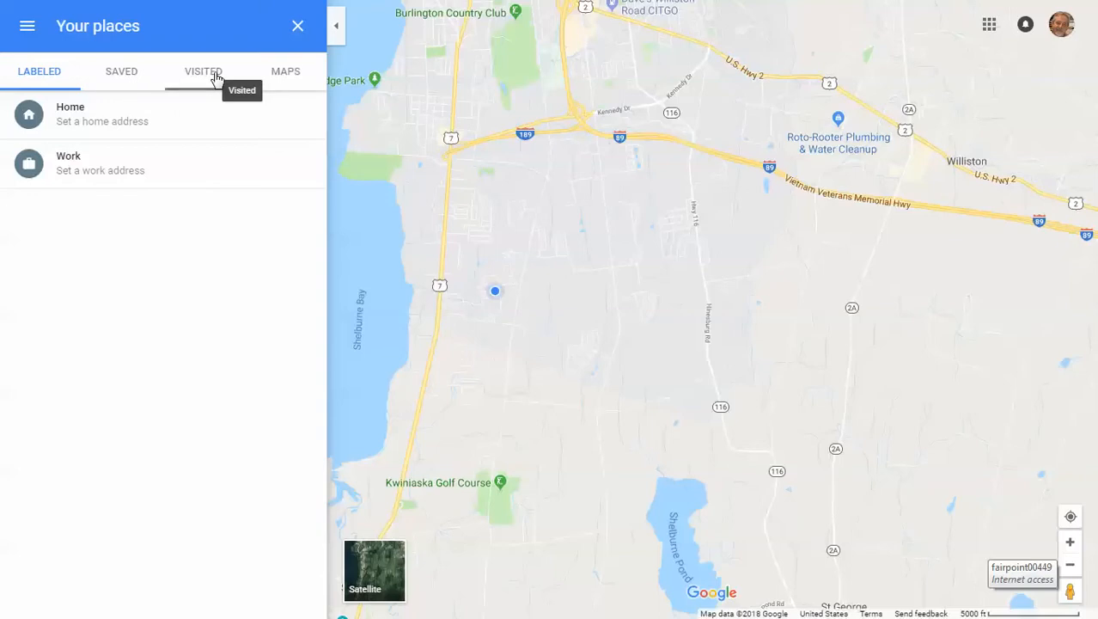
left_click(289, 77)
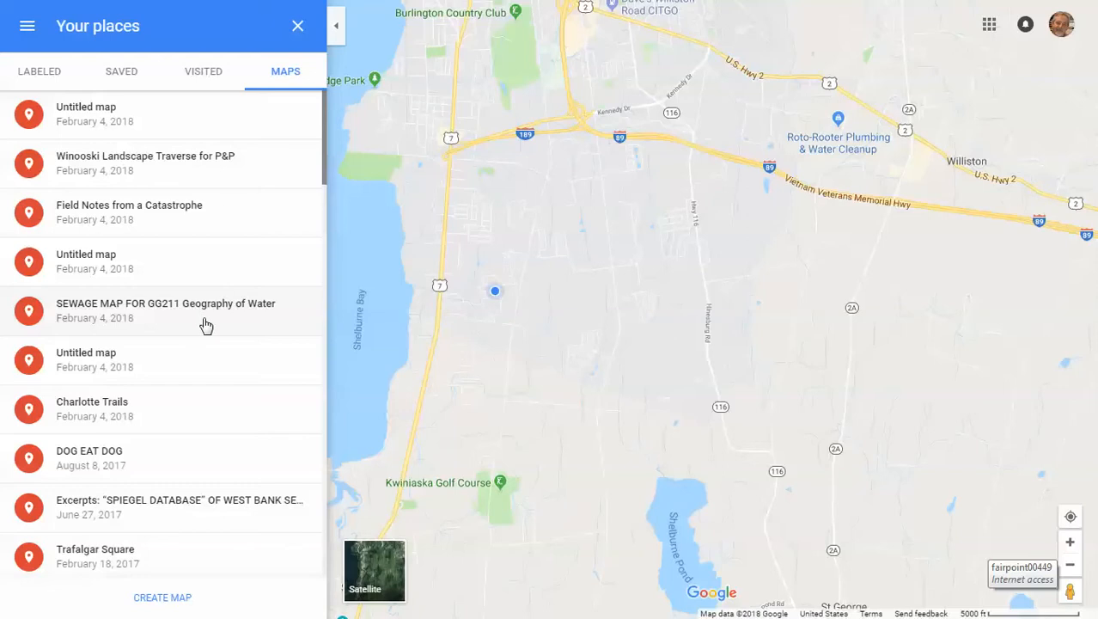
left_click(171, 601)
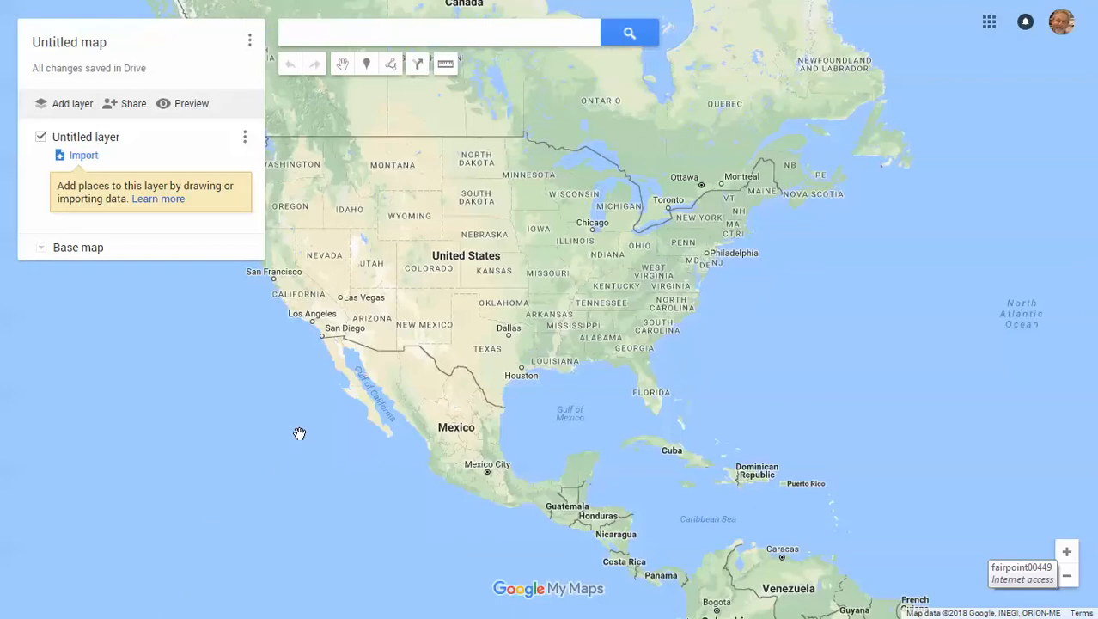
Step: Title the new map "WATER TEST MAP" and give it the description "This is a test demonstration"
left_click_drag(397, 273, 484, 348)
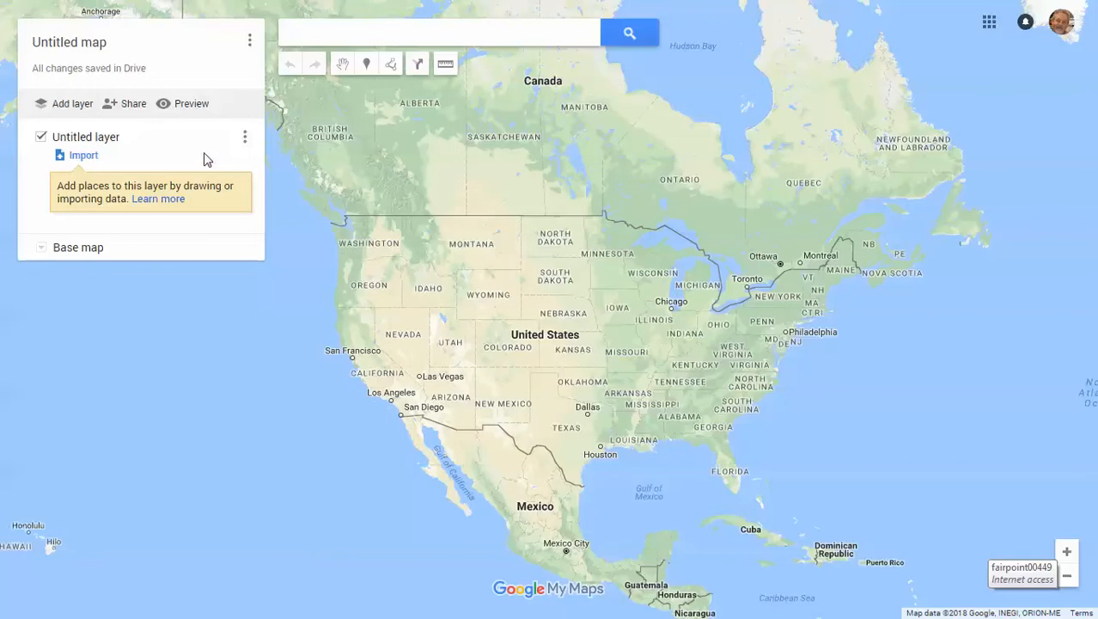
left_click(97, 47)
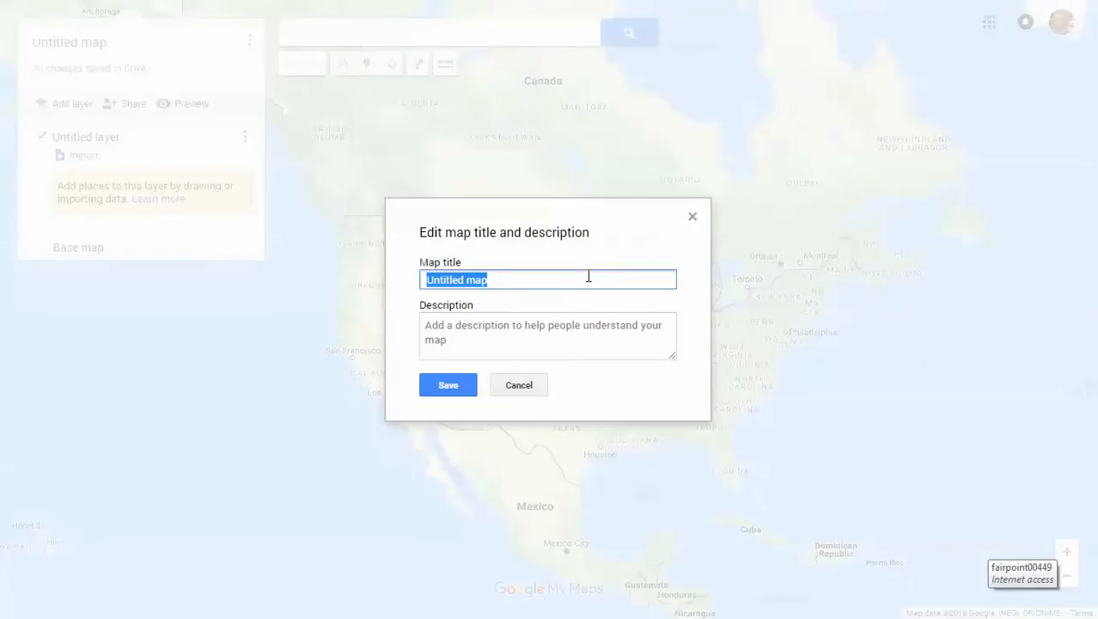
key("BackSpace")
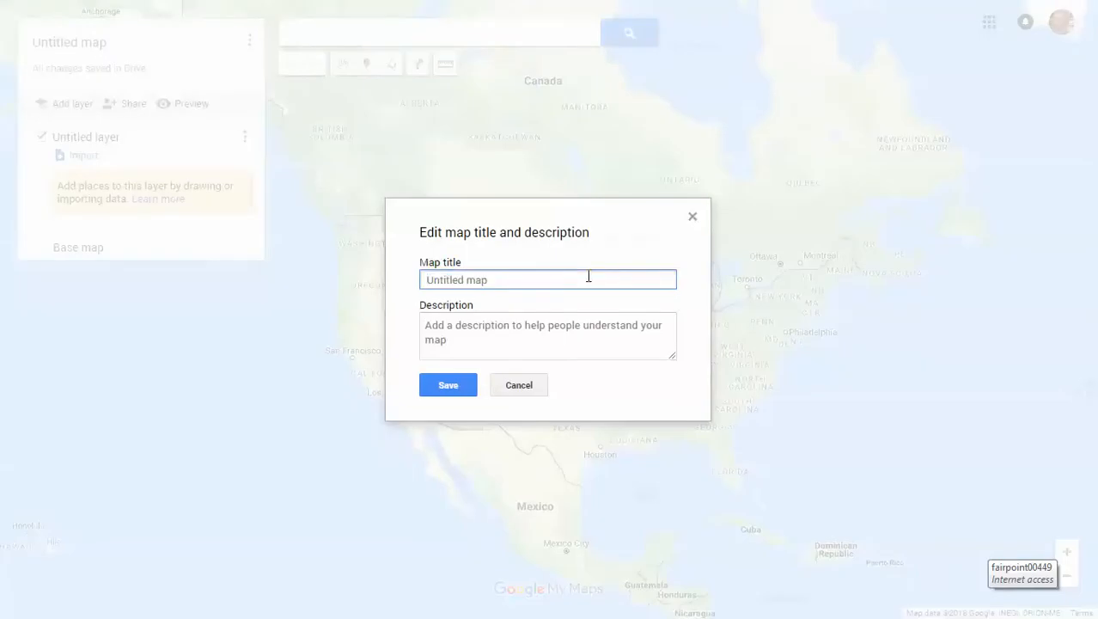
type("WATER TEST MAP")
left_click(571, 330)
type("This is ")
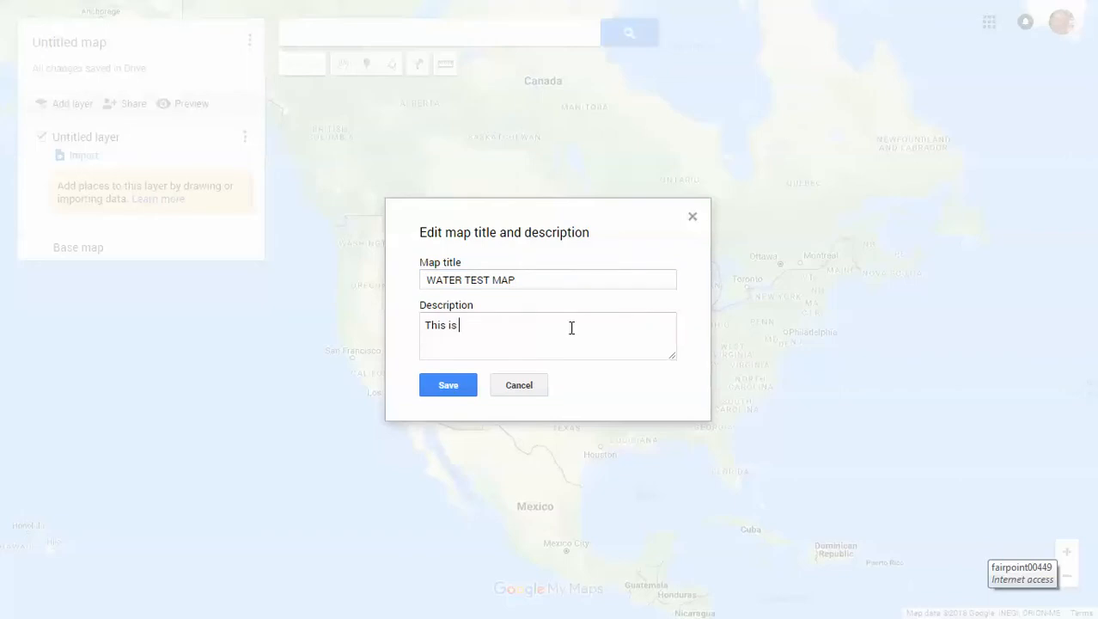
type("a test demonstration")
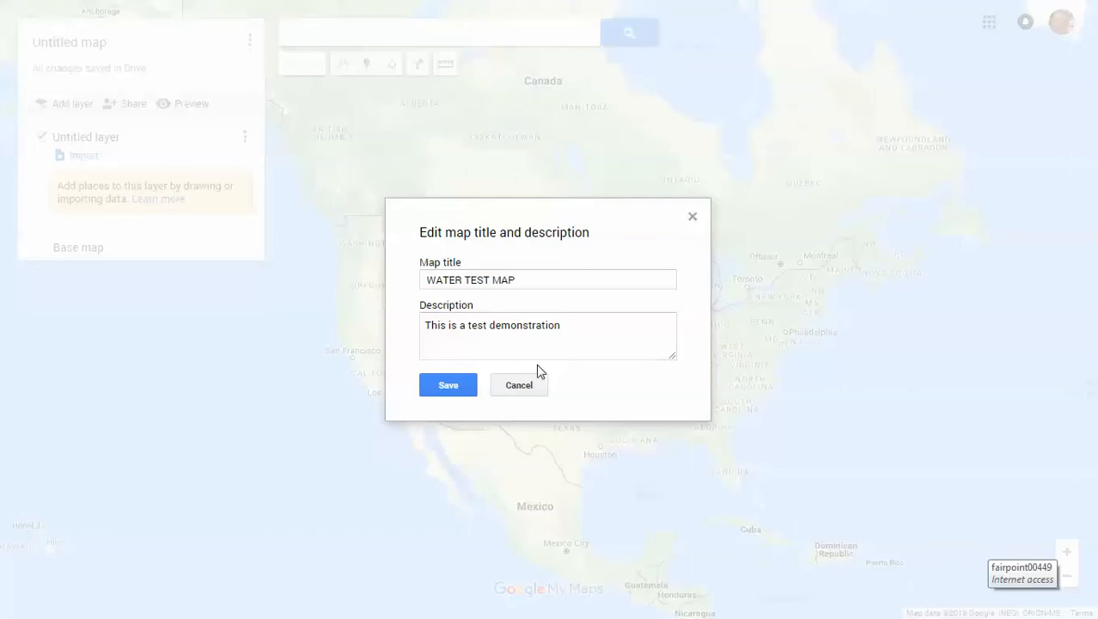
left_click(462, 387)
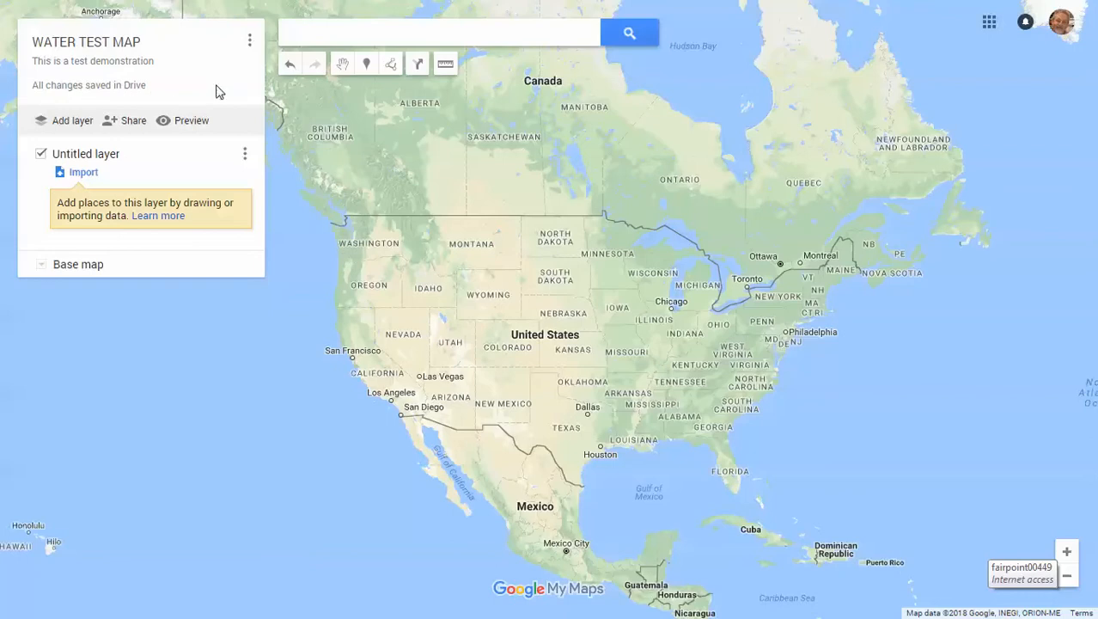
Step: Rename the untitled layer to "FRACKING SITES"
left_click(112, 159)
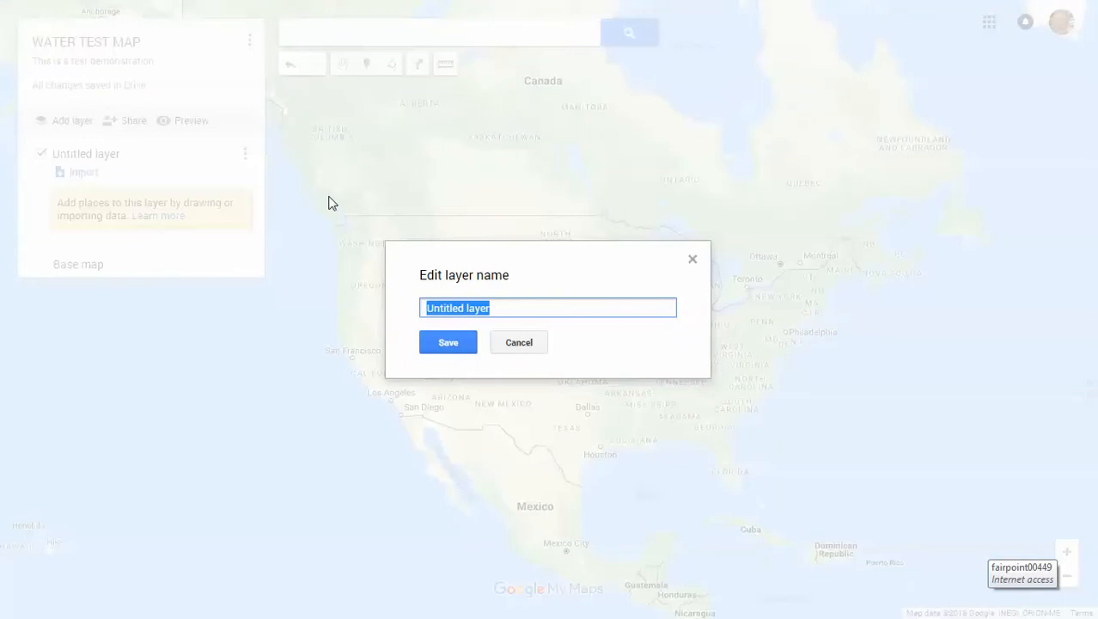
key("BackSpace")
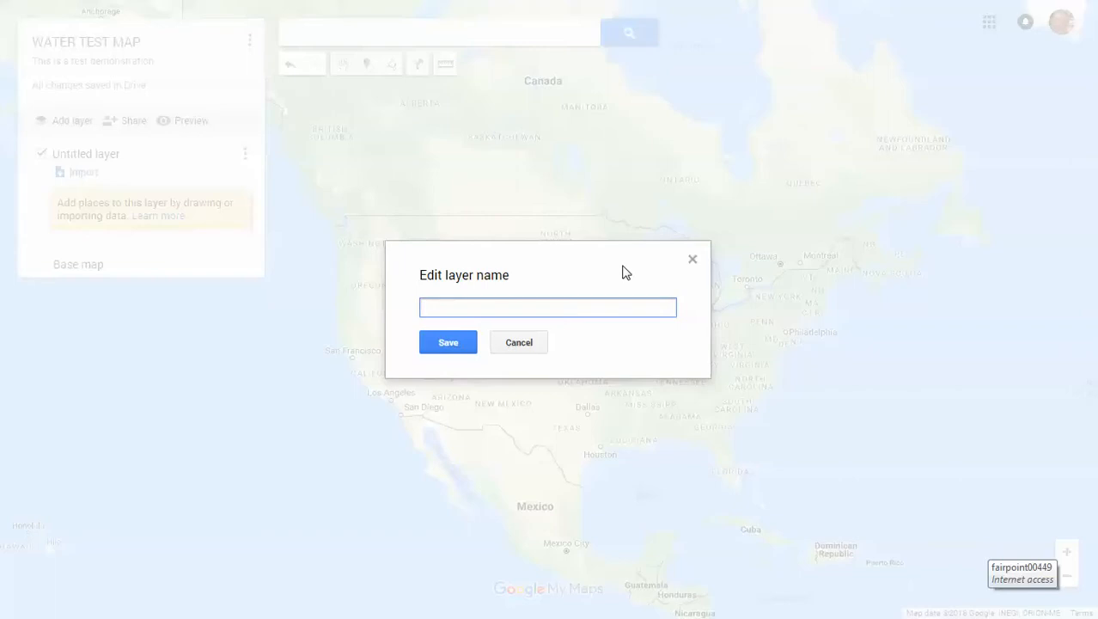
type("FRACKING SITES")
left_click(468, 343)
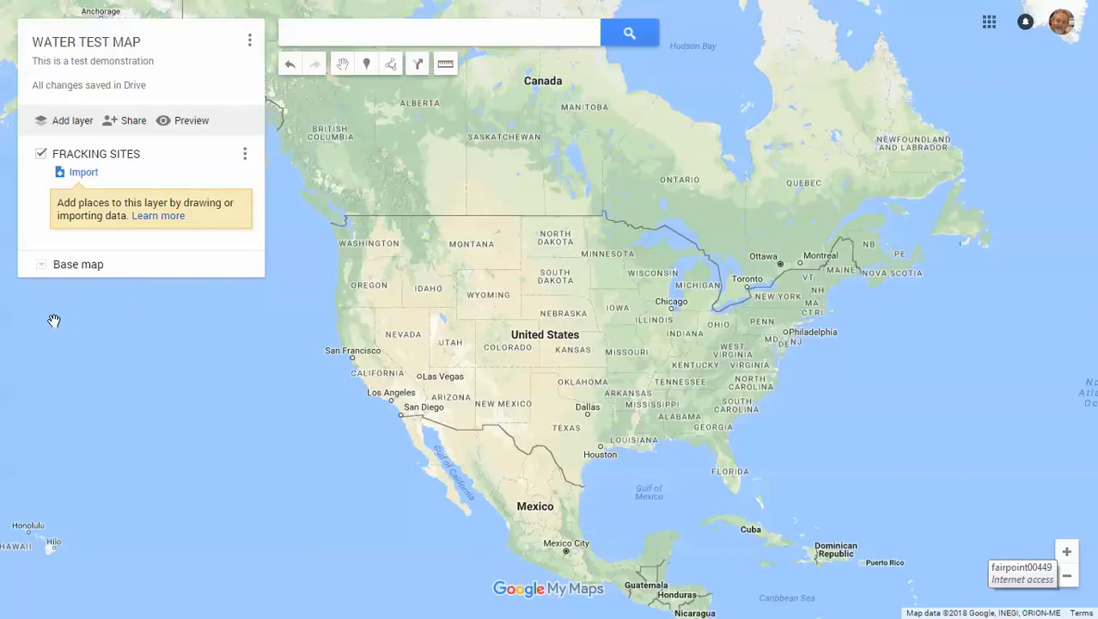
Step: Try out several base map styles, including Dark Landmass, Mono City, Satellite and Map
left_click(40, 268)
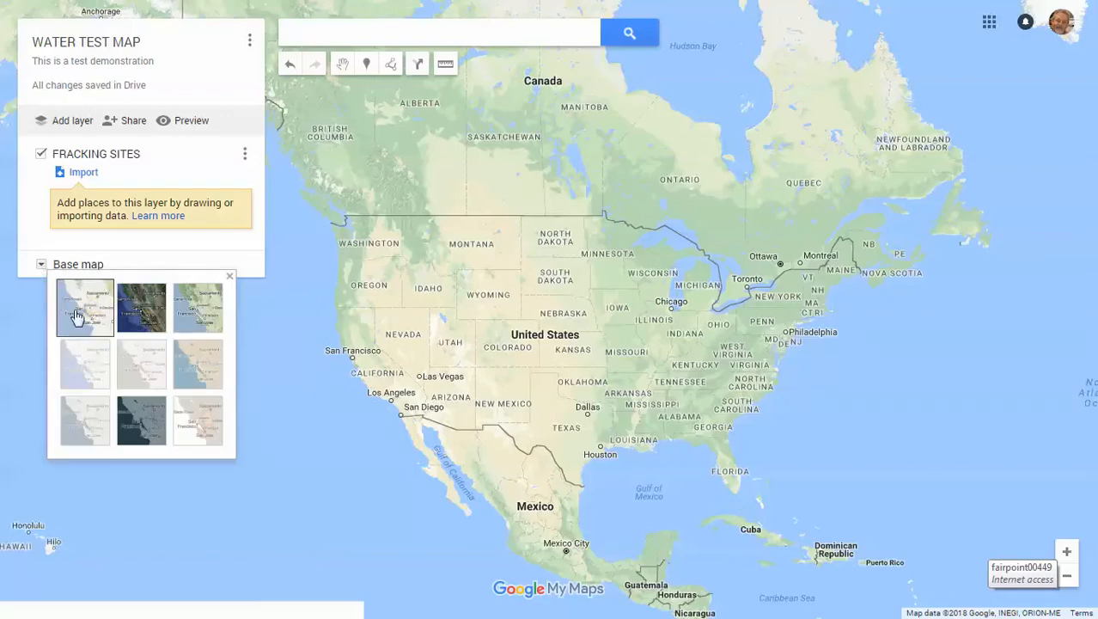
left_click(145, 419)
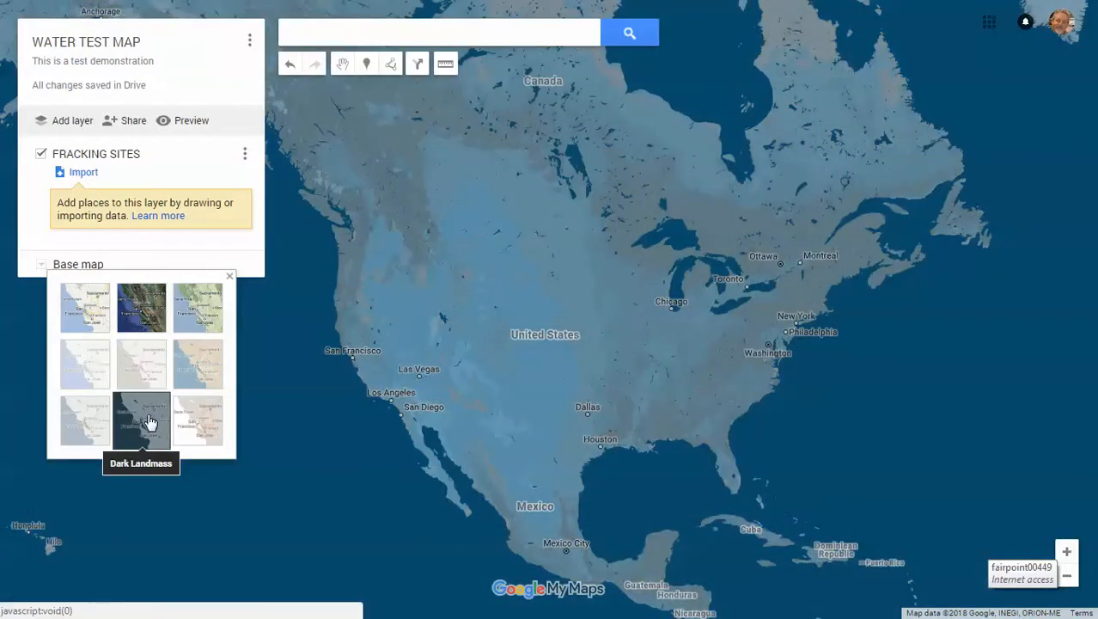
left_click(203, 425)
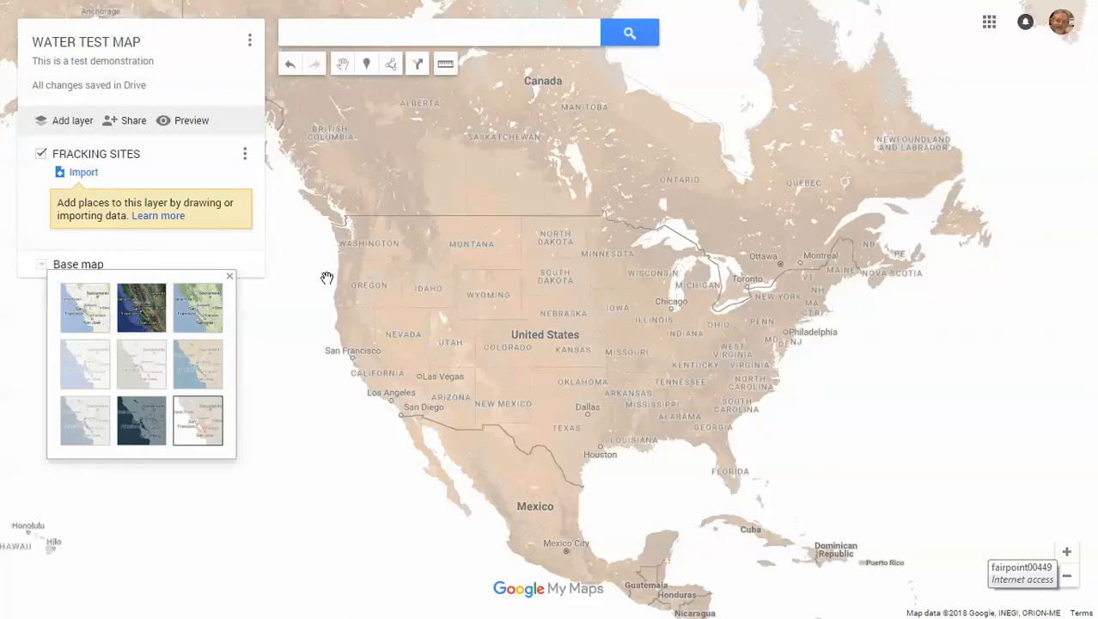
left_click(148, 371)
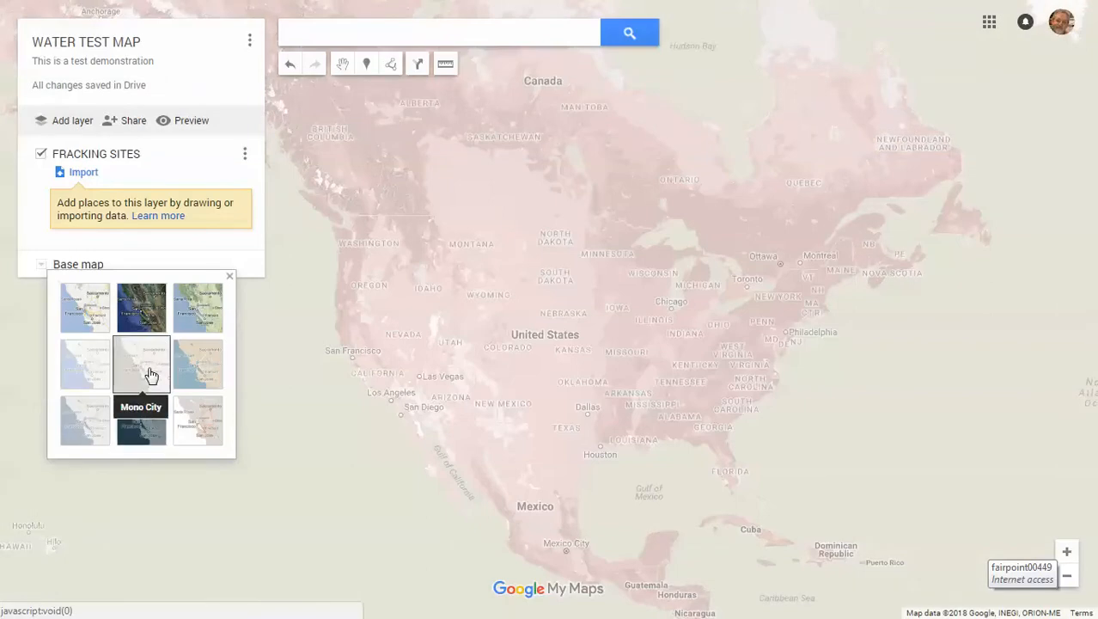
left_click(144, 311)
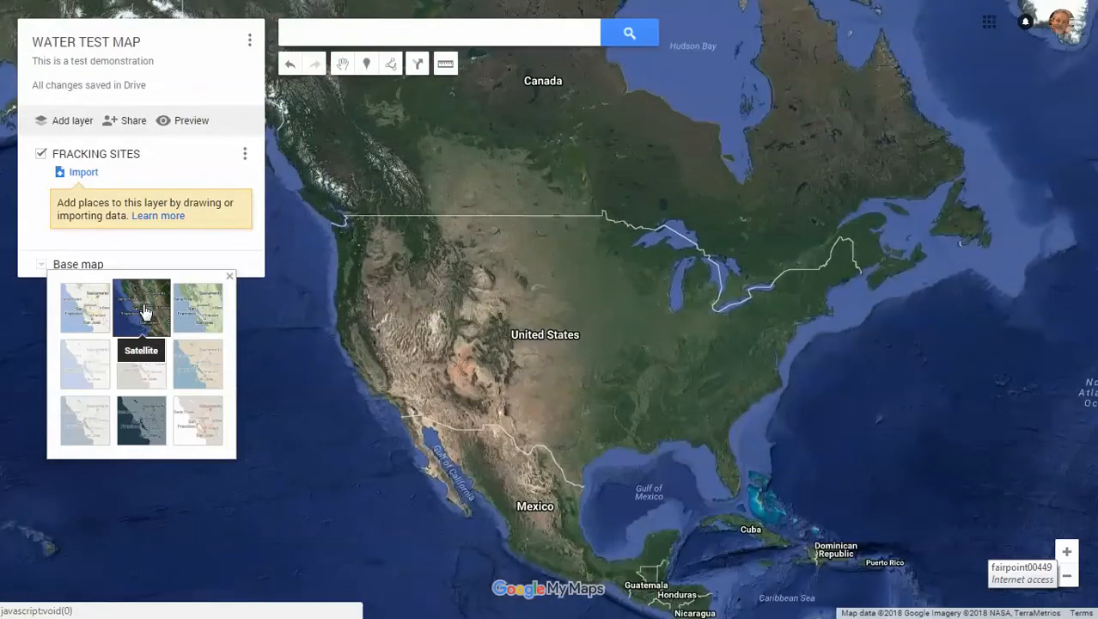
left_click(82, 316)
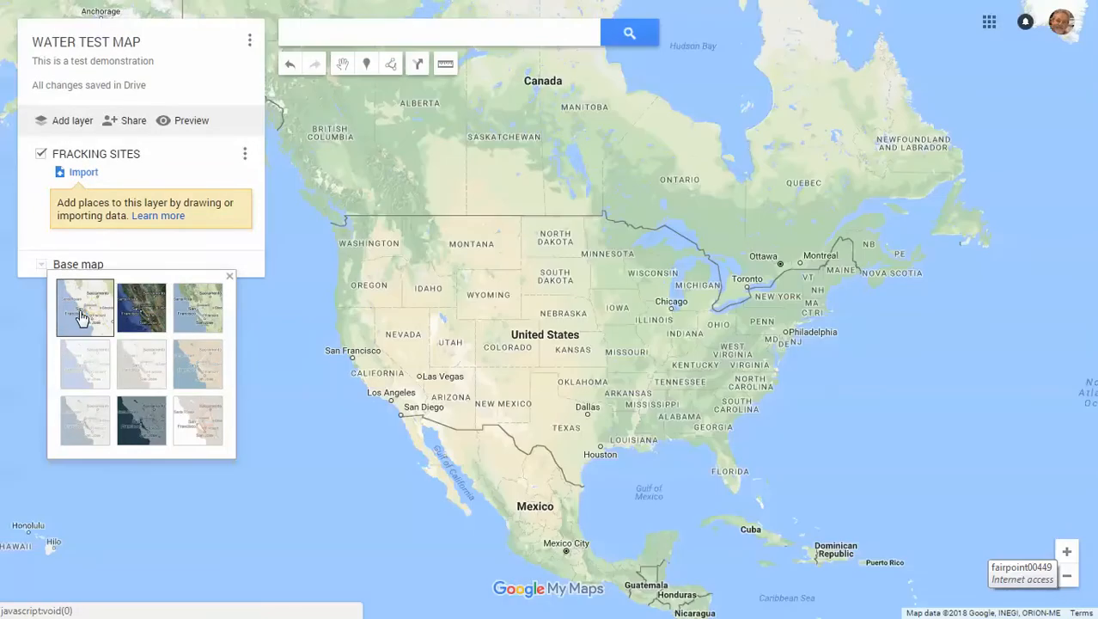
left_click(213, 316)
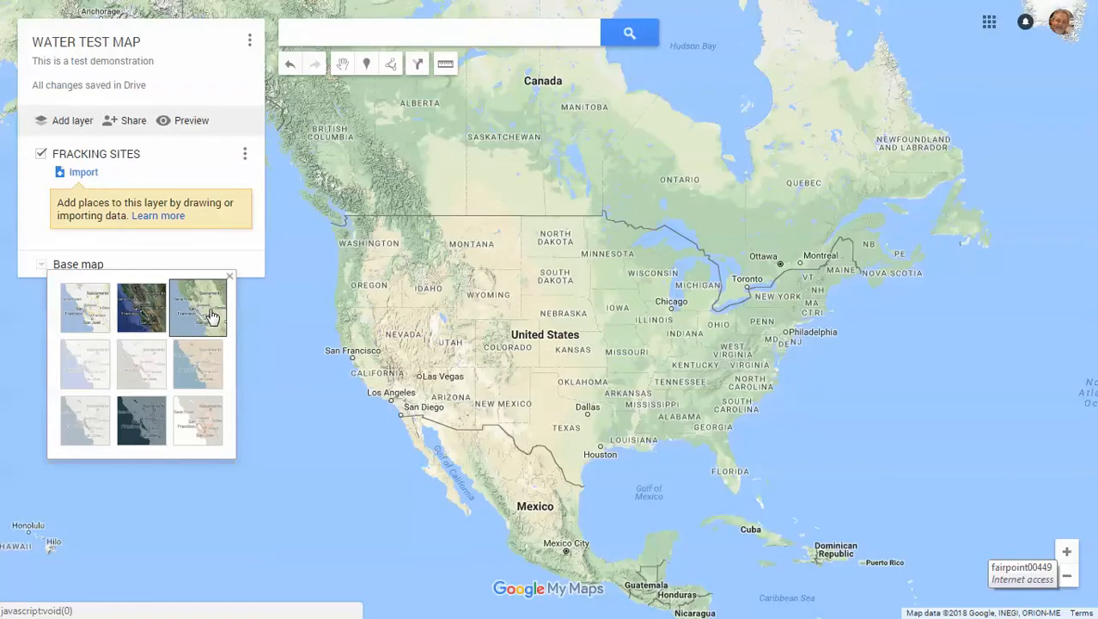
left_click(86, 431)
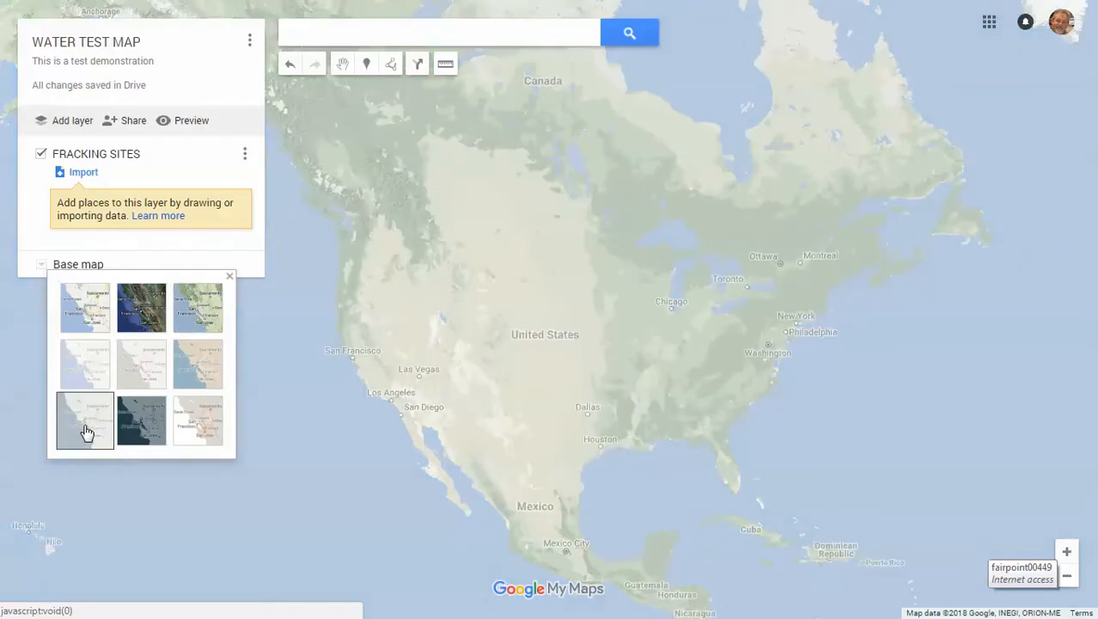
left_click(82, 370)
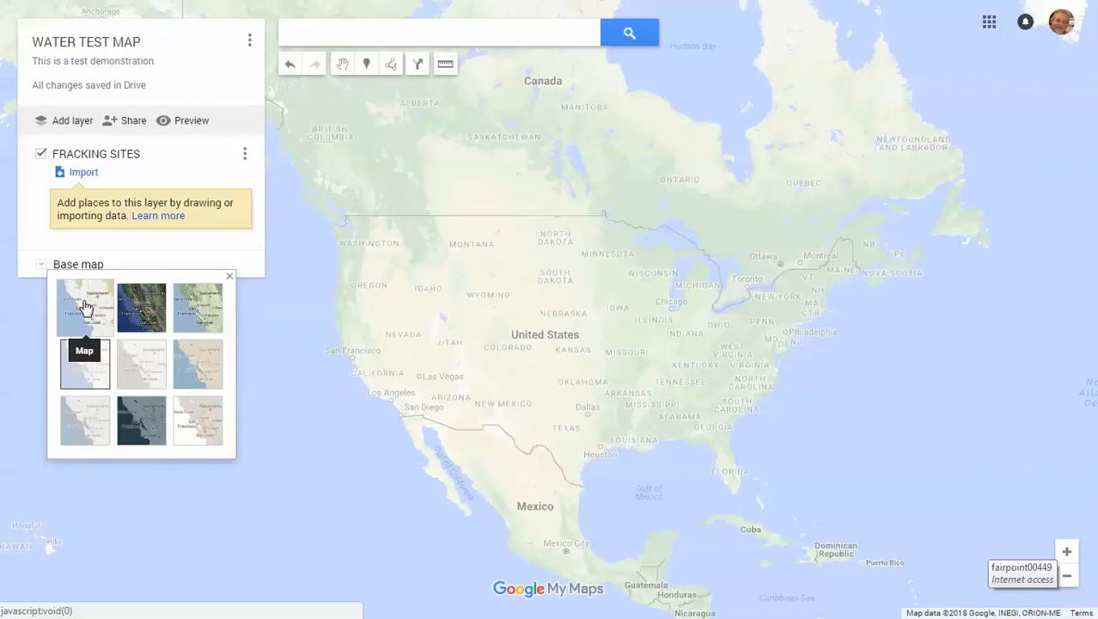
left_click(135, 318)
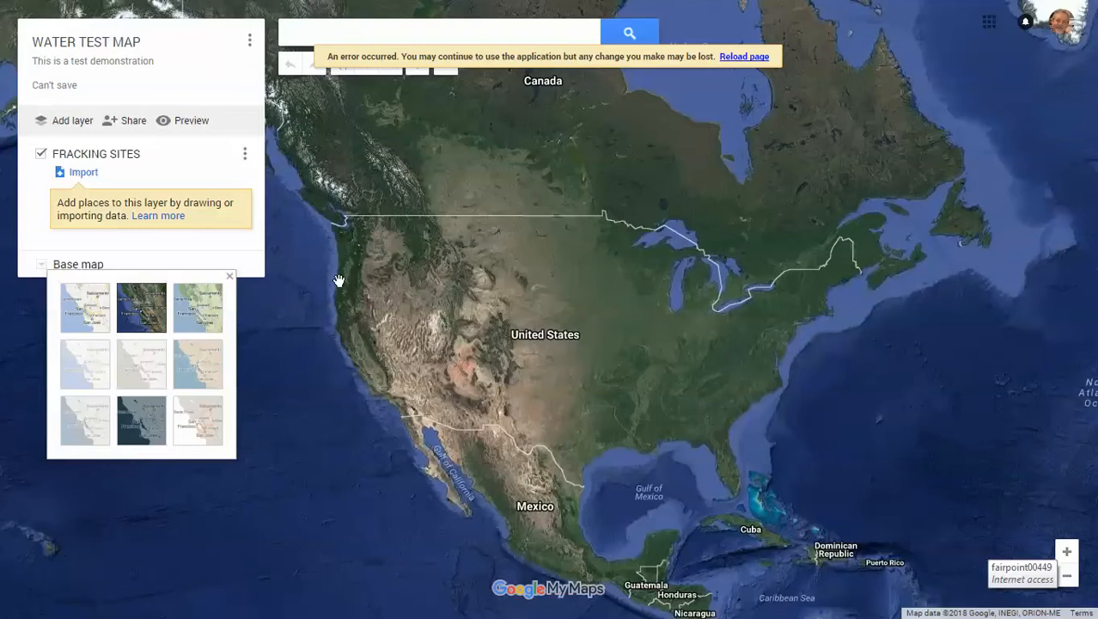
Step: Reload the map page and set the base map to Satellite
key("F11")
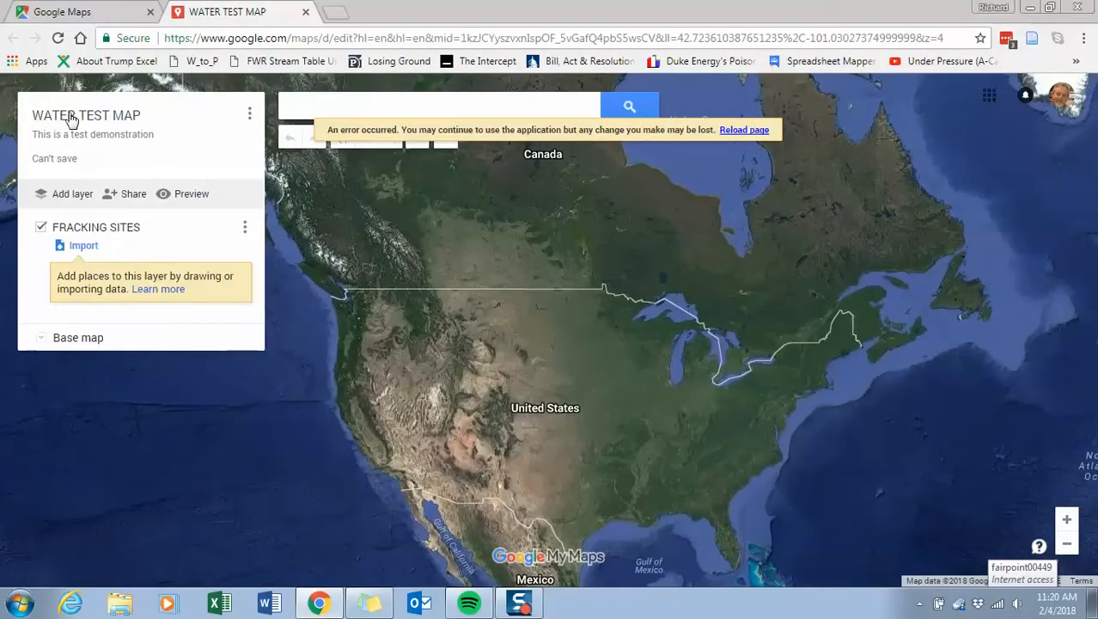
left_click(57, 39)
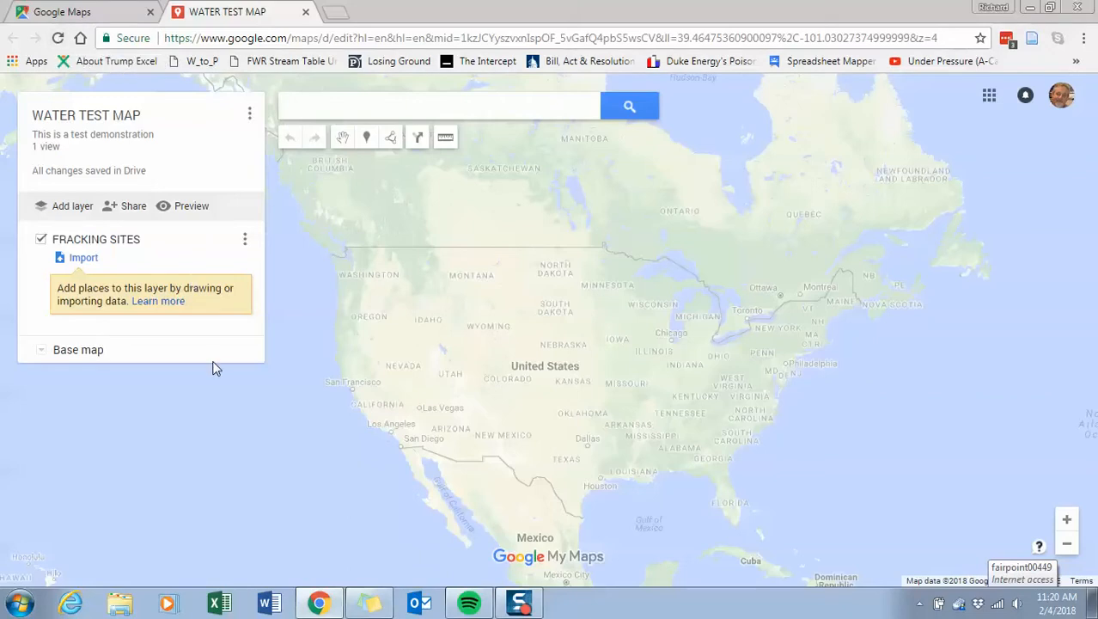
key("F11")
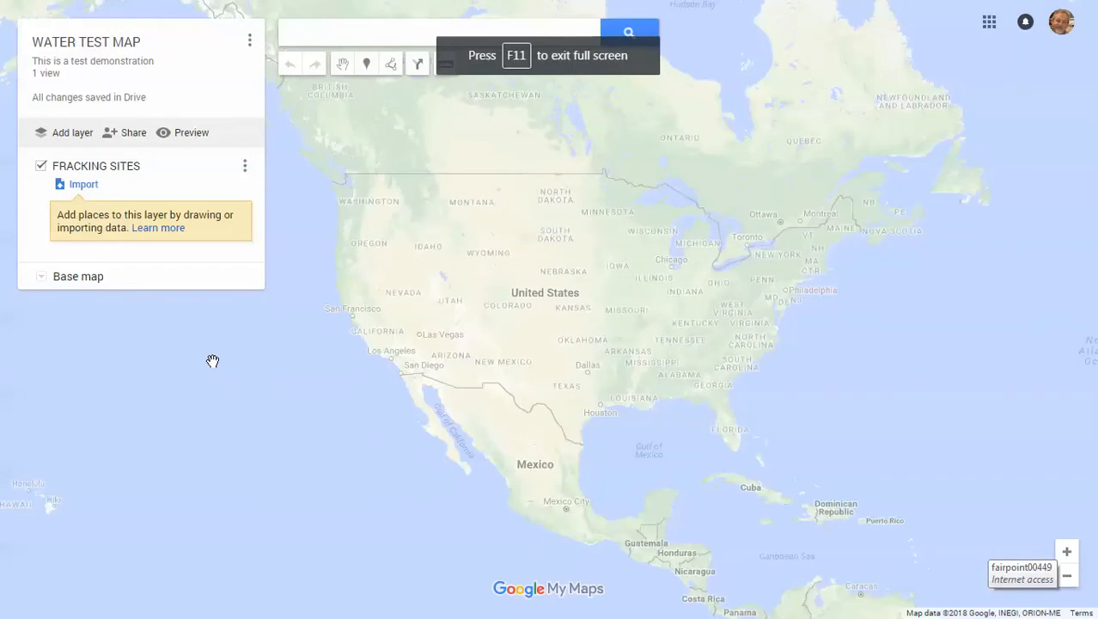
left_click(43, 281)
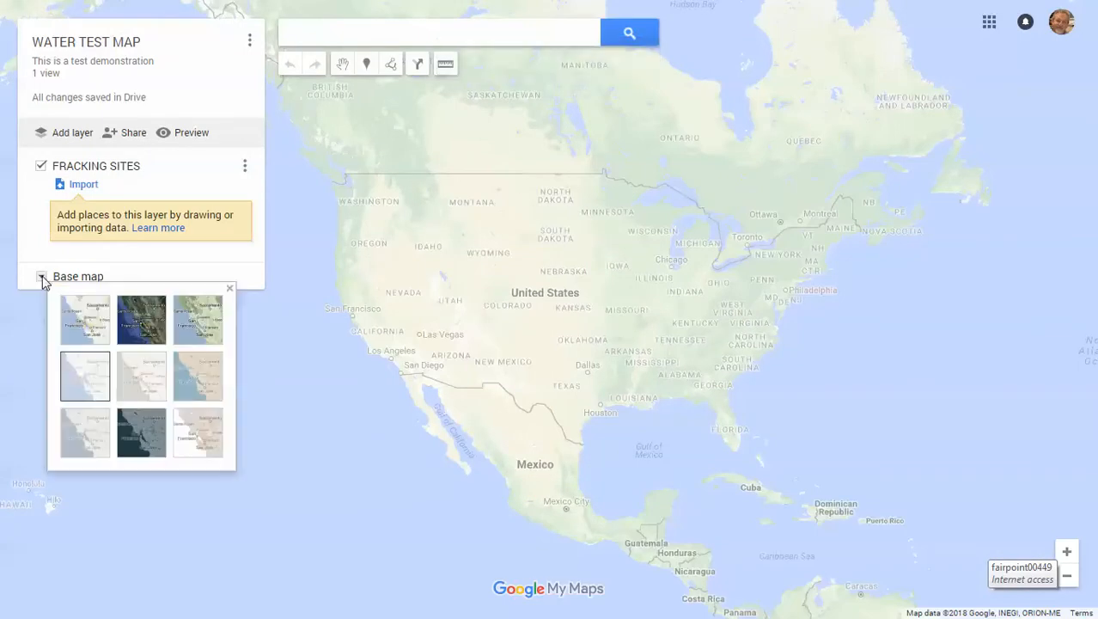
left_click(129, 315)
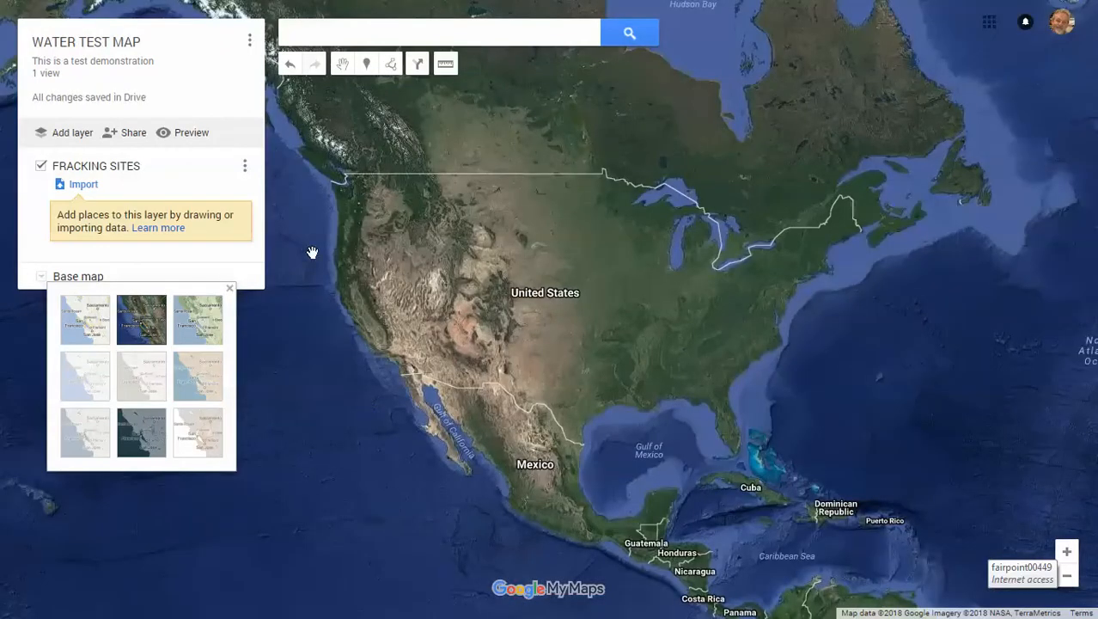
Step: Examine the circular irrigated fields around Deerfield, Holcomb and Garden City, Kansas, in the satellite imagery
left_click(1068, 555)
left_click(1068, 555)
left_click(1068, 555)
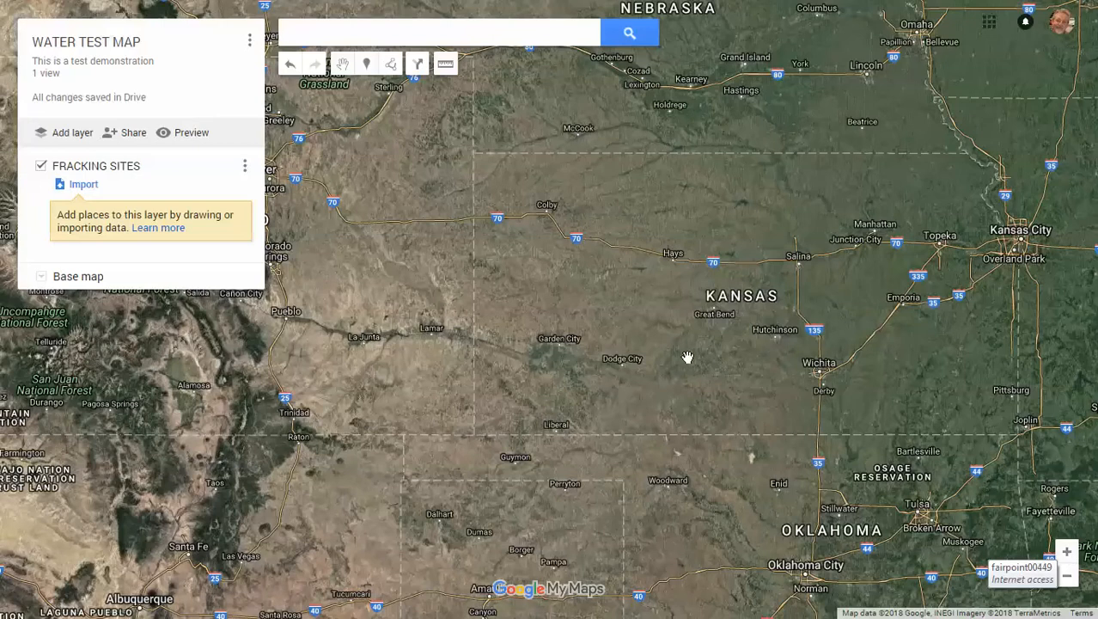
left_click_drag(686, 358, 644, 333)
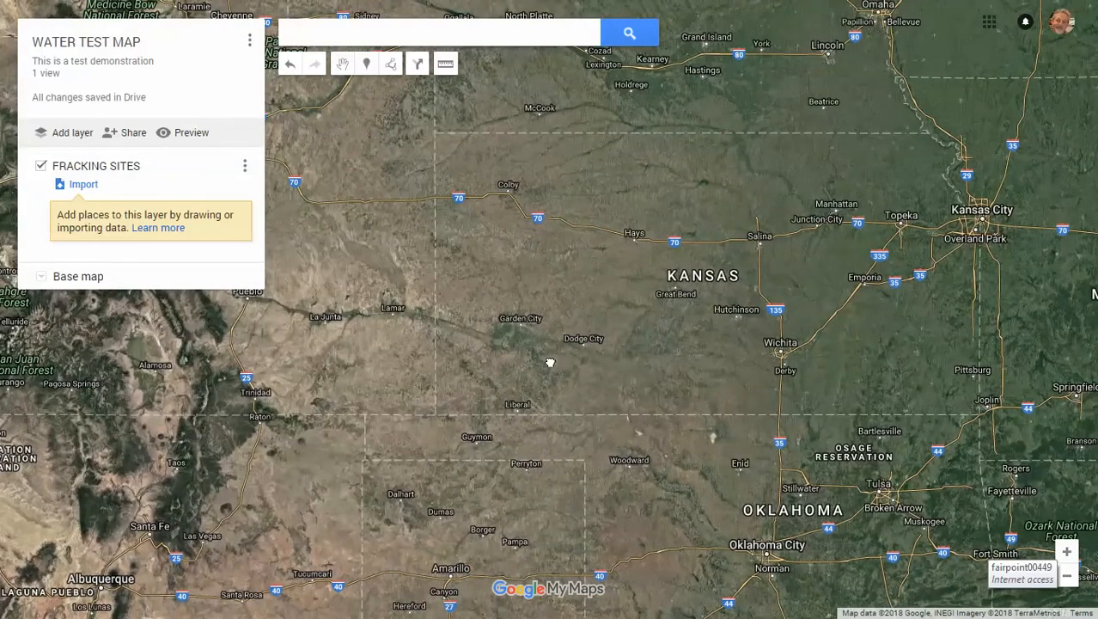
scroll(550, 361, "up", 1)
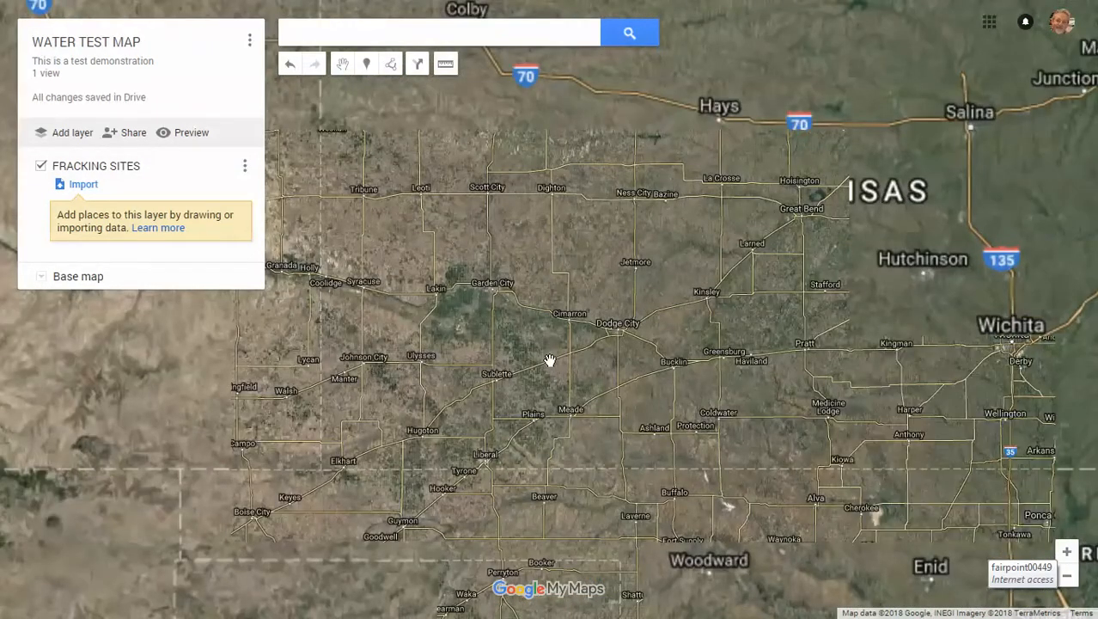
scroll(550, 362, "up", 1)
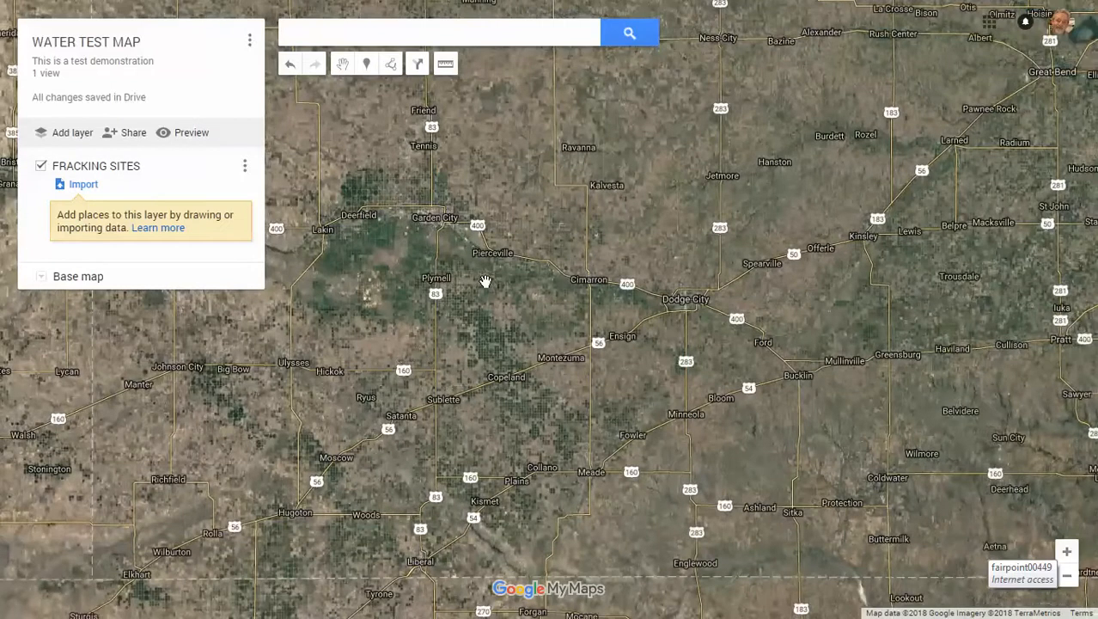
left_click_drag(485, 282, 571, 361)
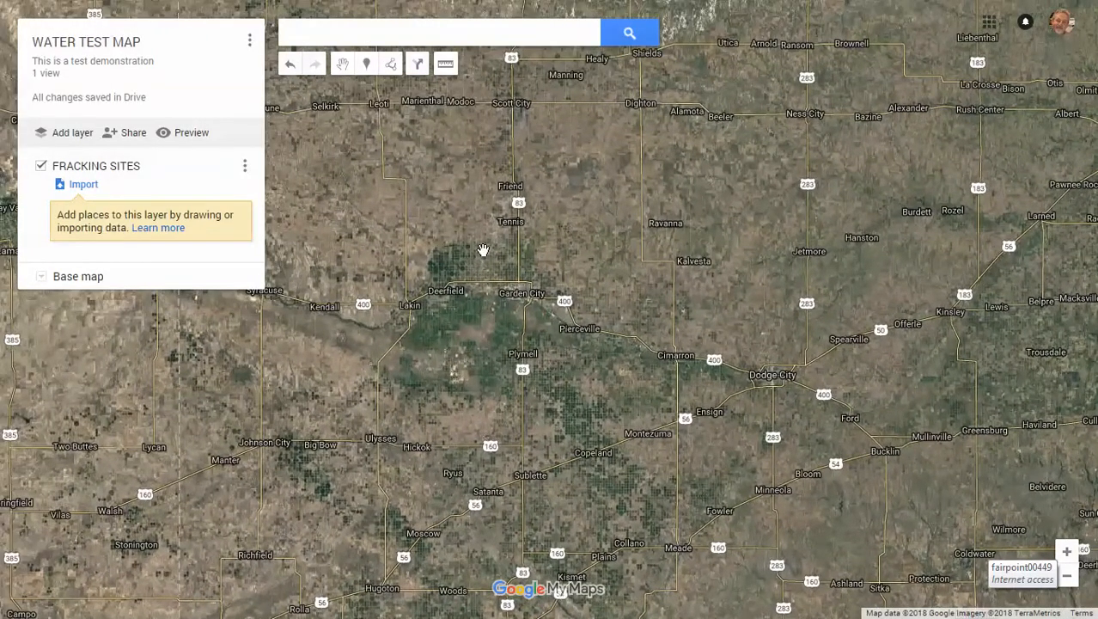
scroll(482, 367, "up", 1)
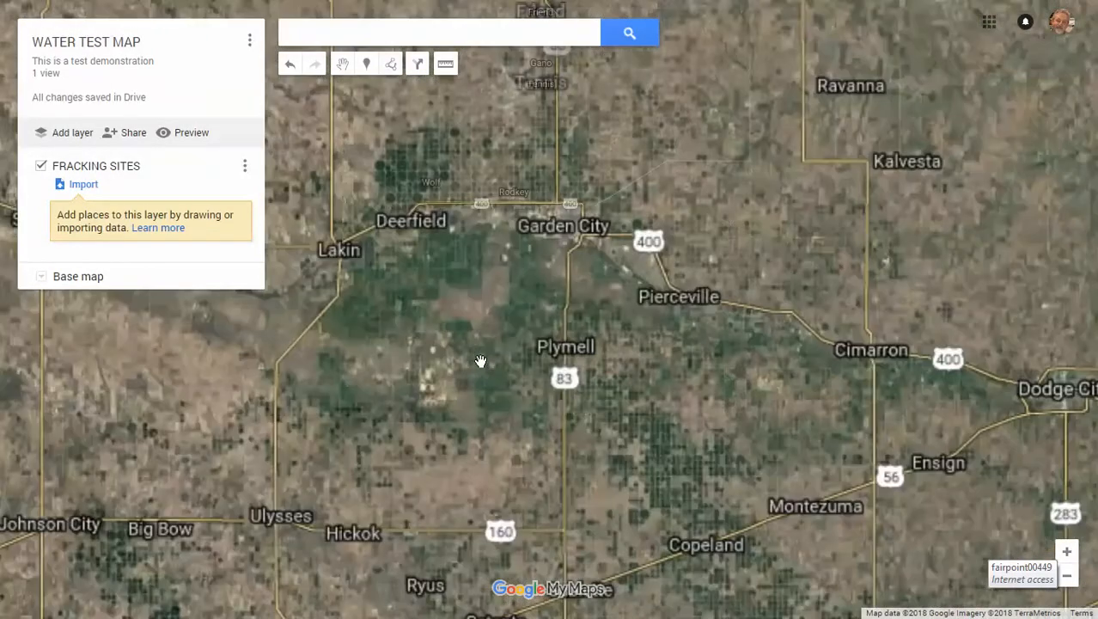
left_click_drag(467, 218, 473, 311)
scroll(465, 296, "up", 1)
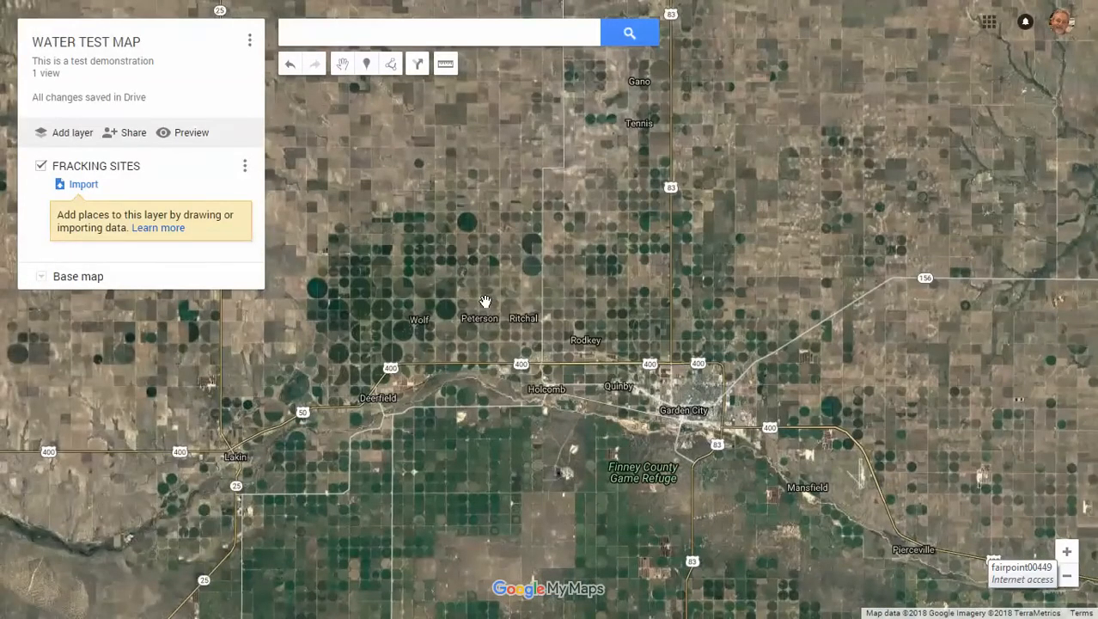
scroll(485, 301, "up", 1)
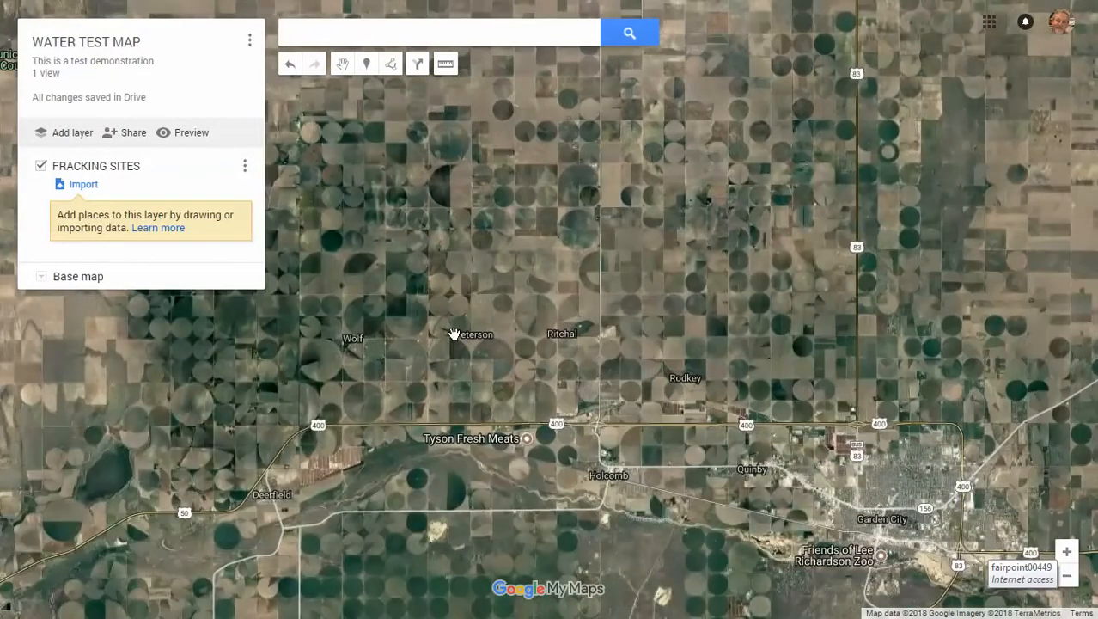
left_click_drag(454, 335, 631, 300)
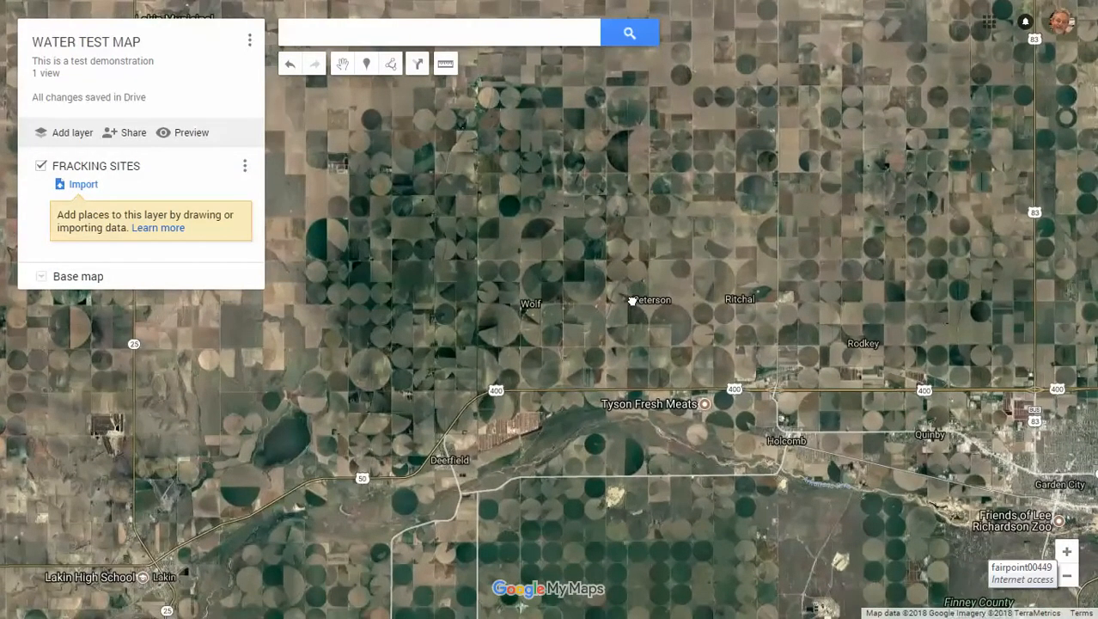
left_click_drag(632, 301, 584, 91)
left_click_drag(586, 319, 567, 271)
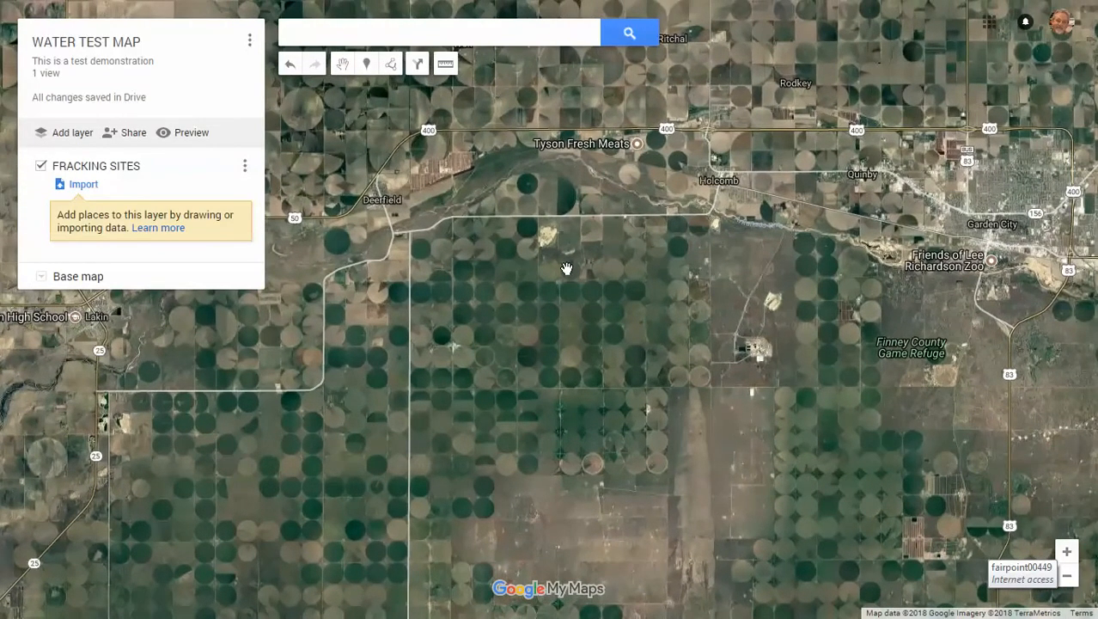
Step: Place a marker on the circular fields southeast of Deerfield and name it "CROP CIRCLE"
left_click(368, 69)
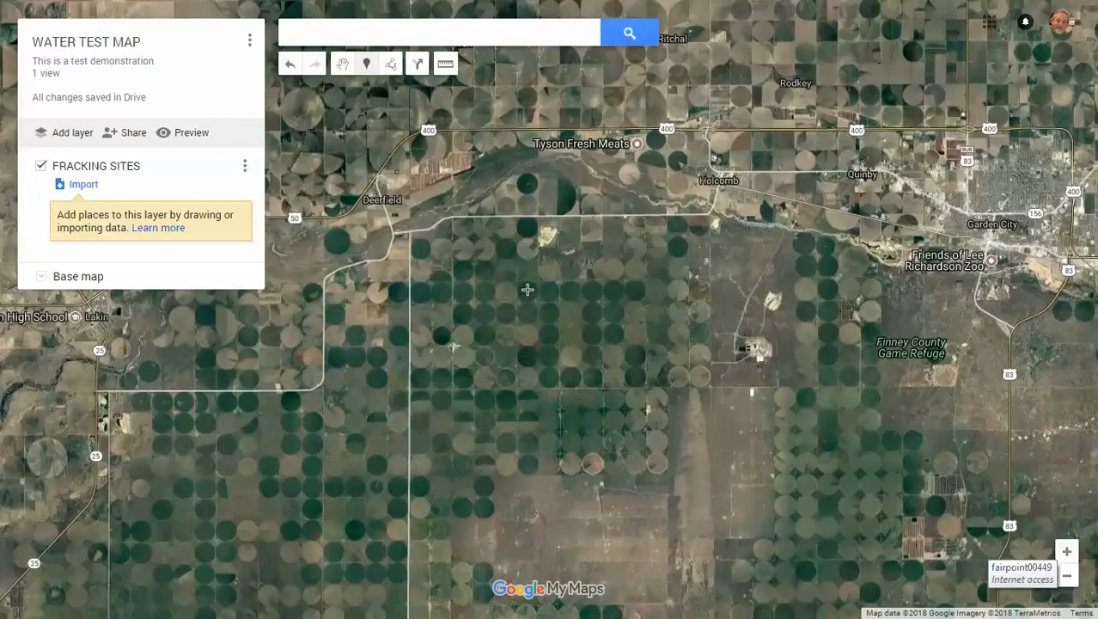
left_click(442, 335)
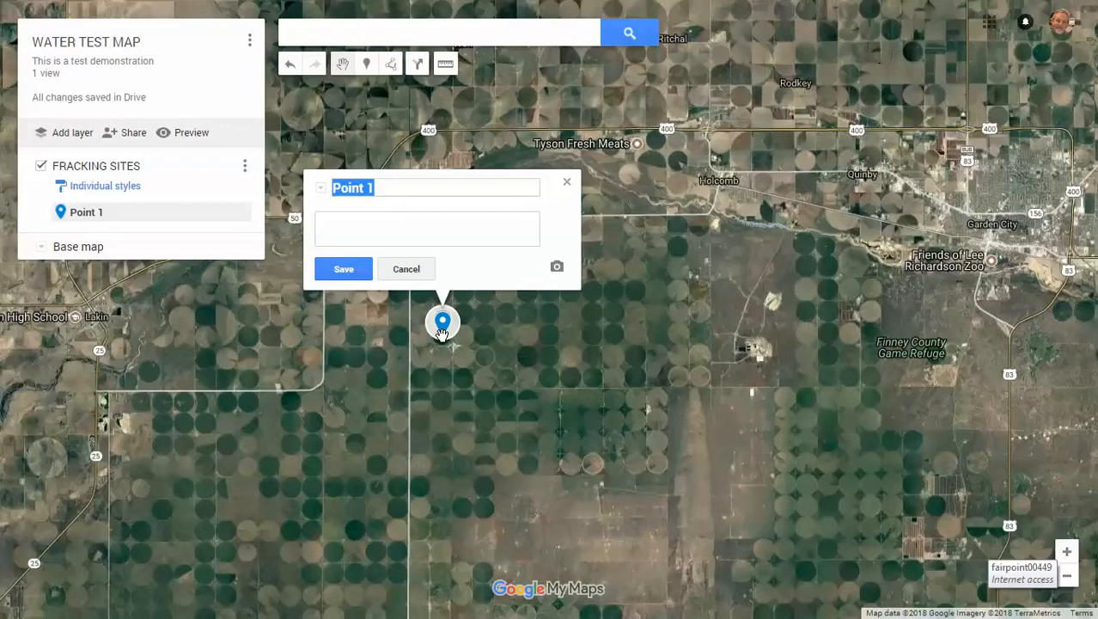
left_click(412, 188)
key("BackSpace")
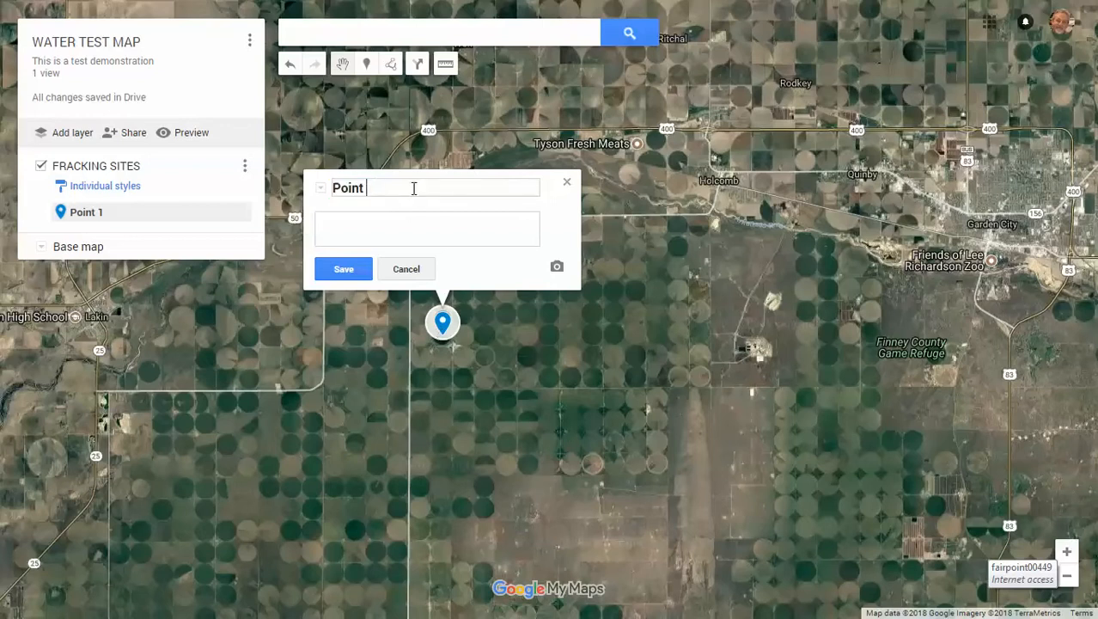
key("BackSpace")
key("BackSpace")
key("BackSpace")
key("BackSpace")
key("BackSpace")
key("BackSpace")
type("CROP CIRCLE")
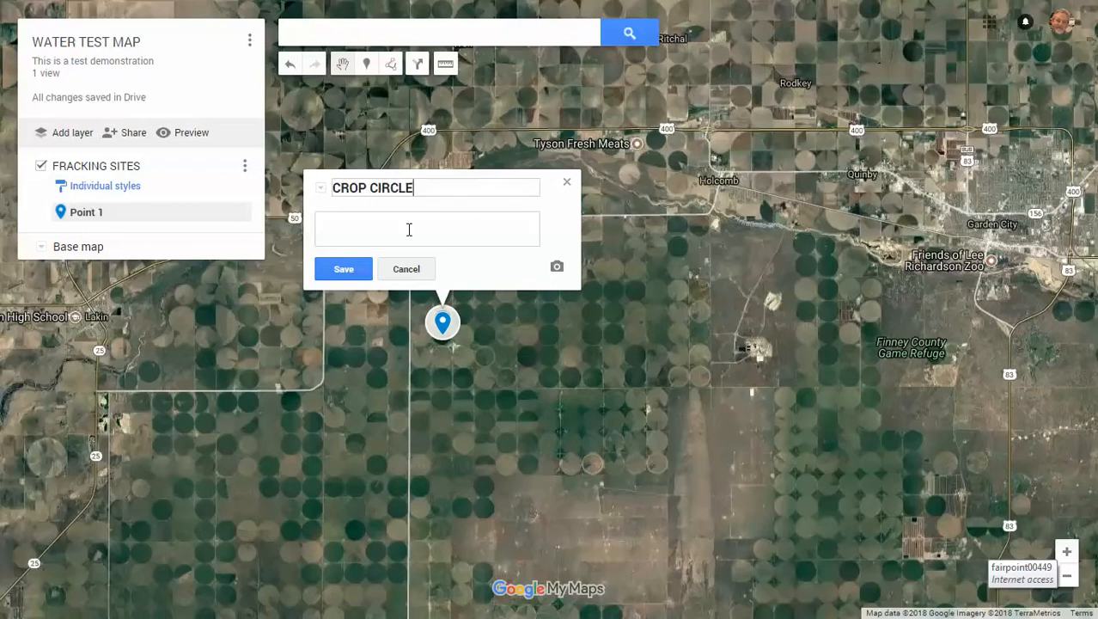
Step: Give the marker the description "This is a crop circle created by irrigation technology called CENTER PIVOT" and save it
left_click(408, 228)
type("This is a crop circle")
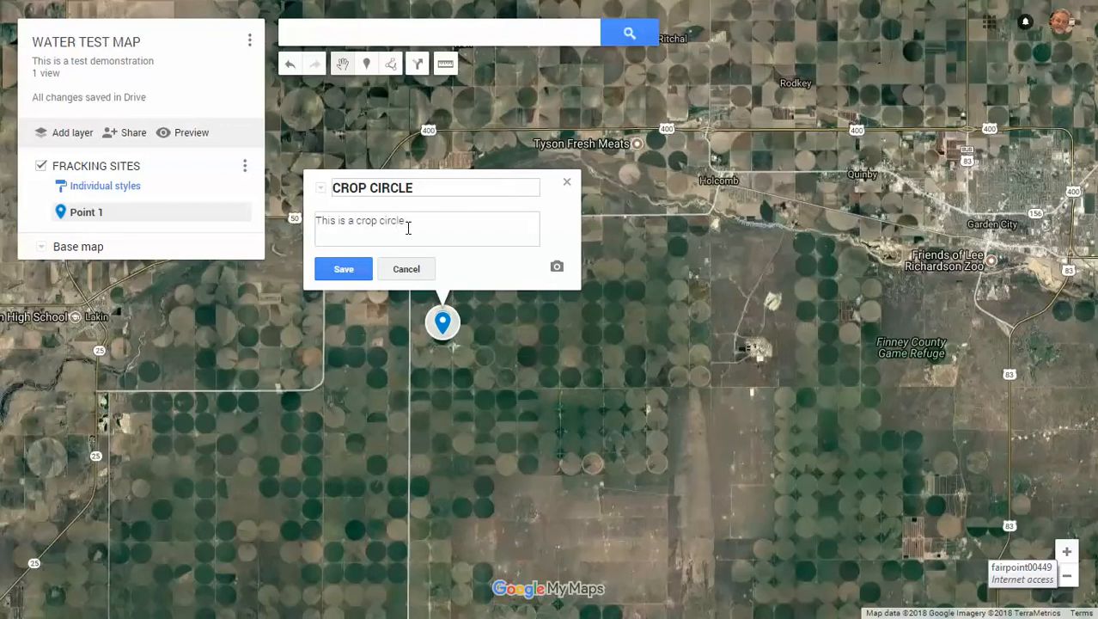
type(" created by irrigation technology c")
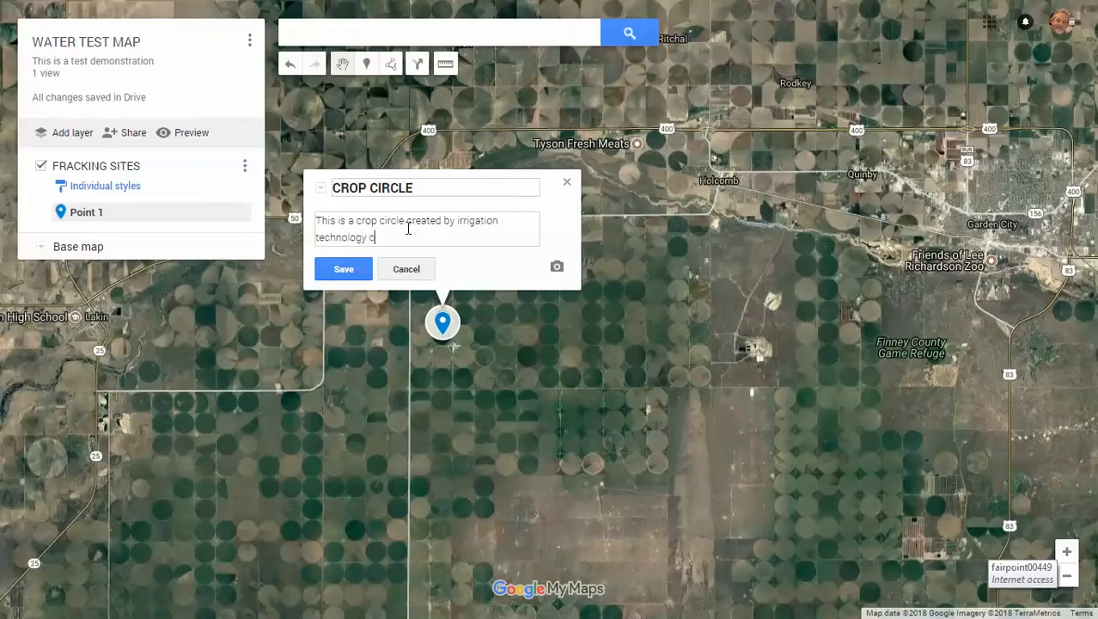
type("alled CENTER PIVOT")
left_click(354, 273)
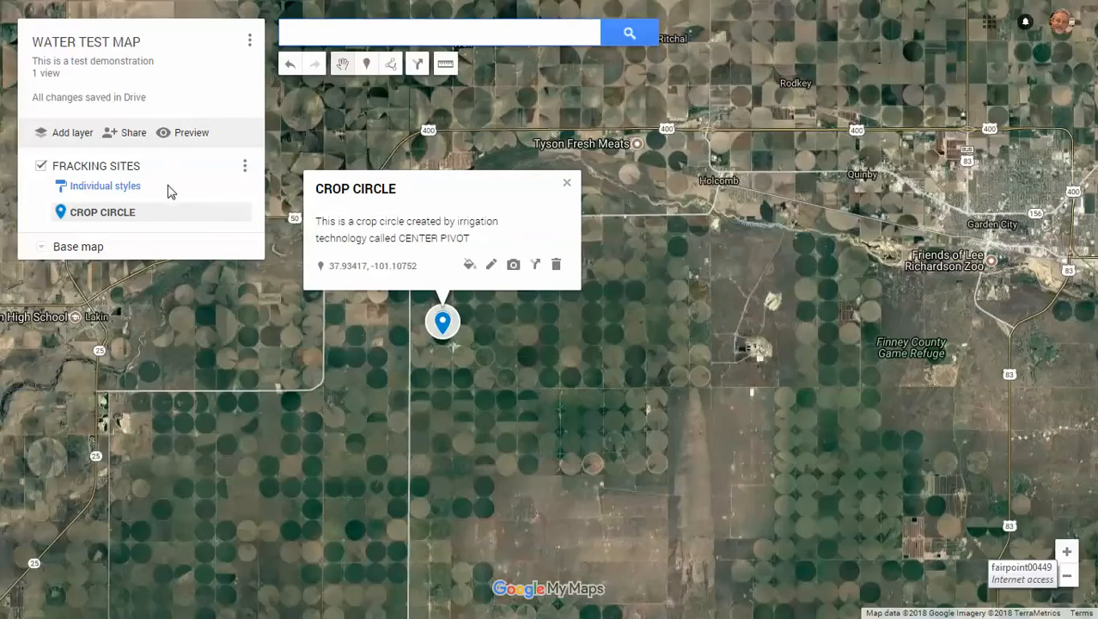
Step: Color the CROP CIRCLE marker purple, RGB (156, 39, 176)
mouse_move(143, 220)
left_click(240, 213)
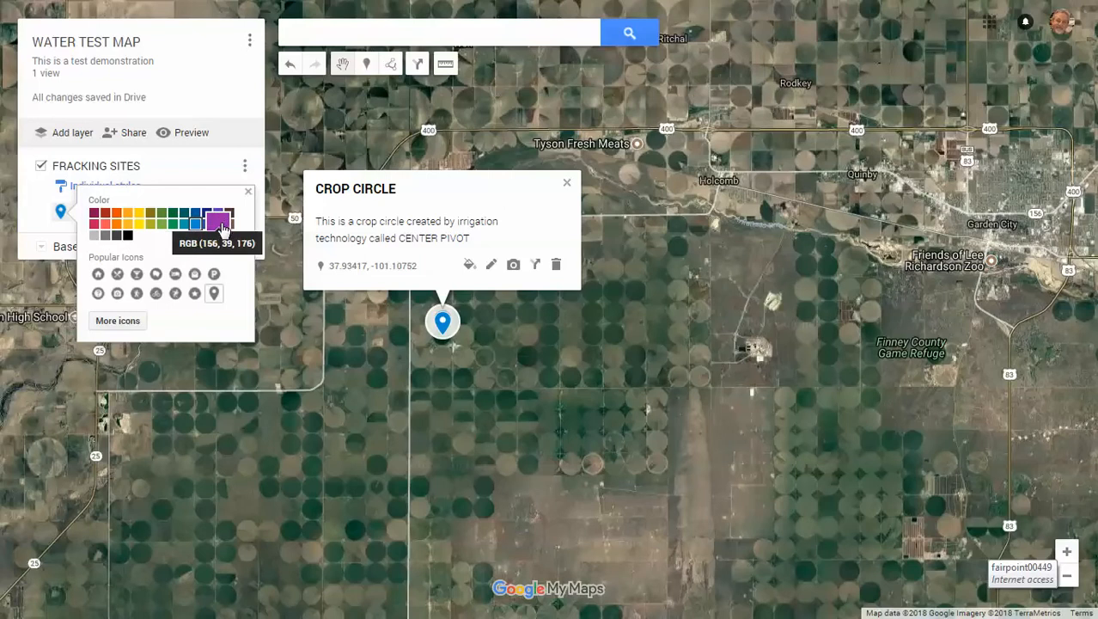
left_click(220, 225)
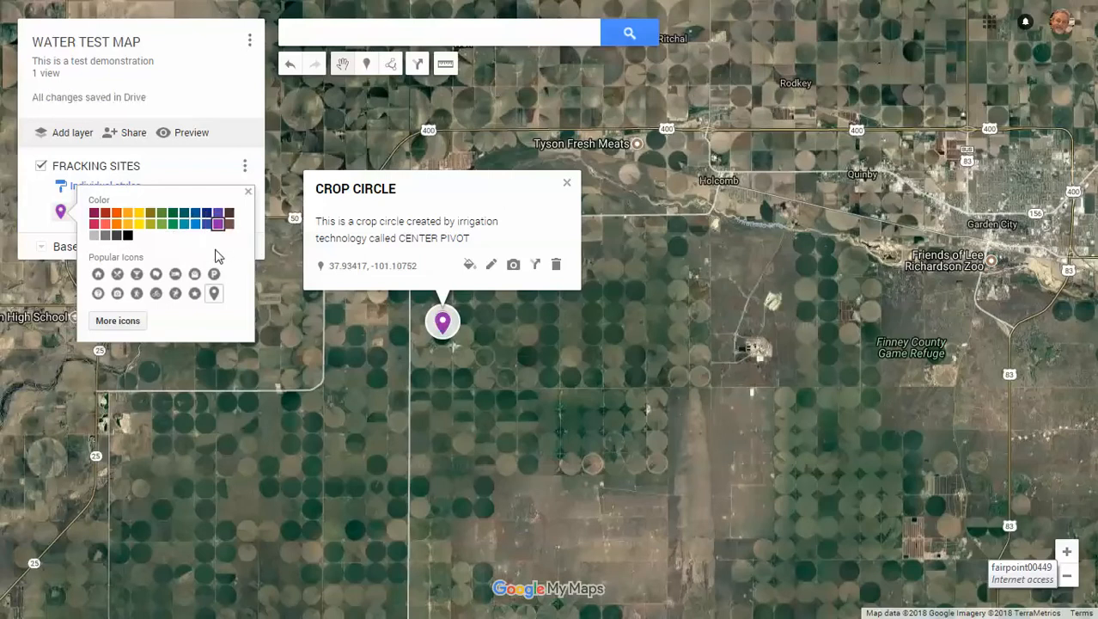
Step: Change the CROP CIRCLE marker's icon to the heart from the Shapes set
left_click(123, 321)
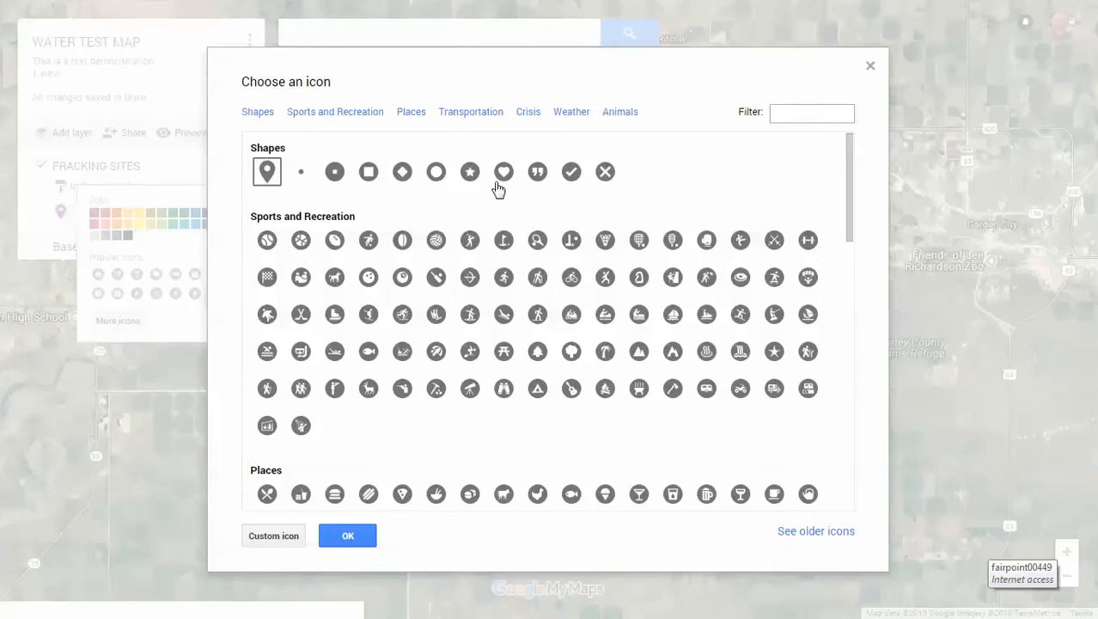
left_click(504, 172)
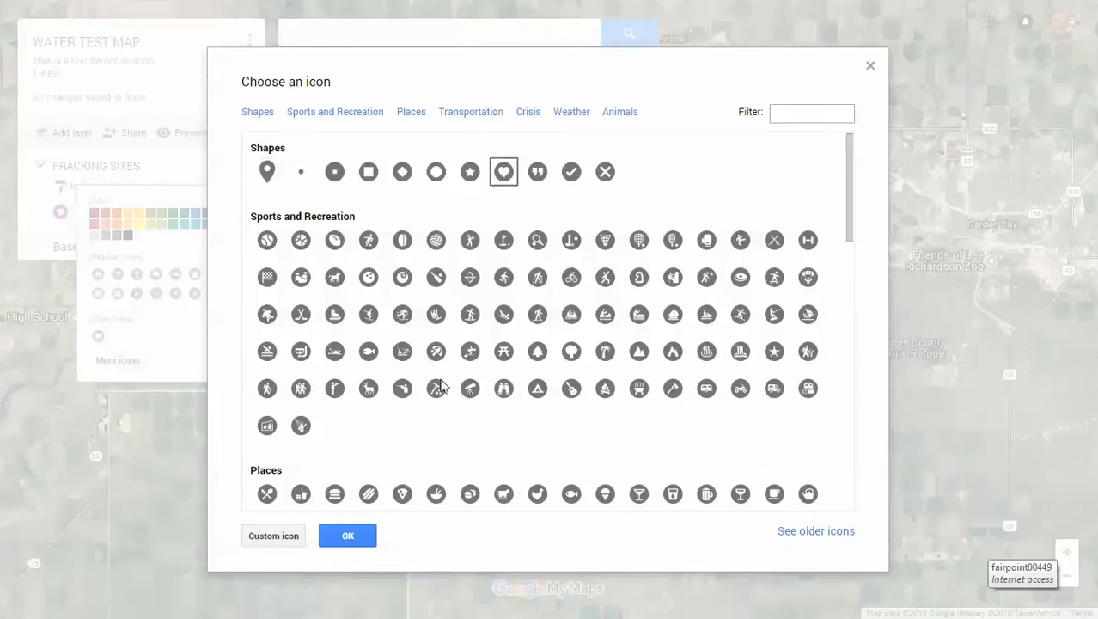
left_click(361, 536)
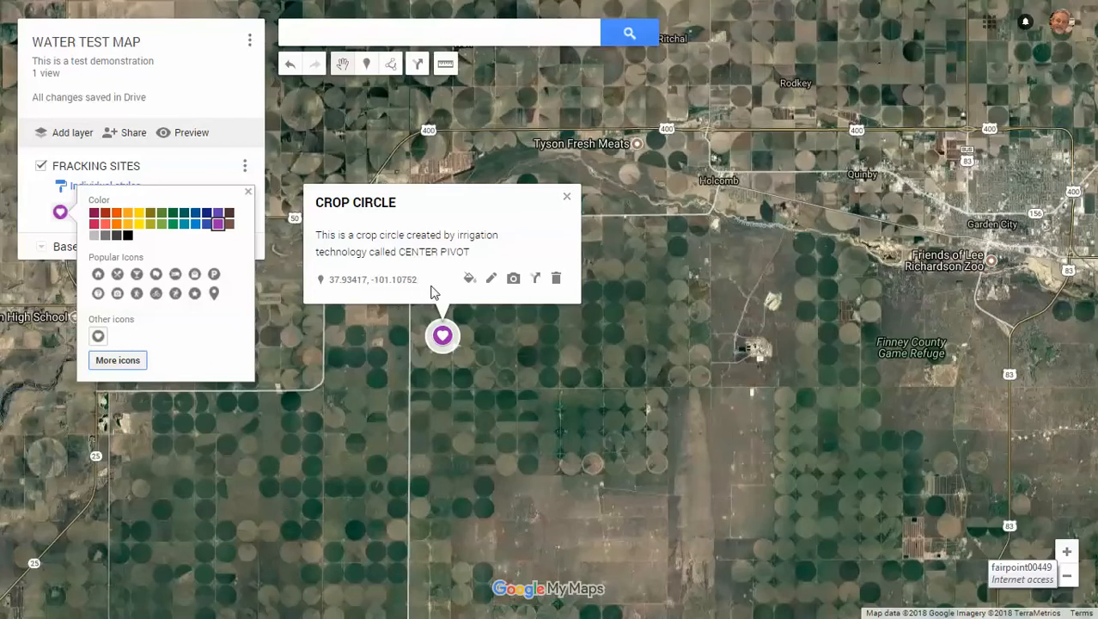
Step: Search Google images for "center pivot irrigation gear" to find a picture for the CROP CIRCLE marker
left_click(513, 279)
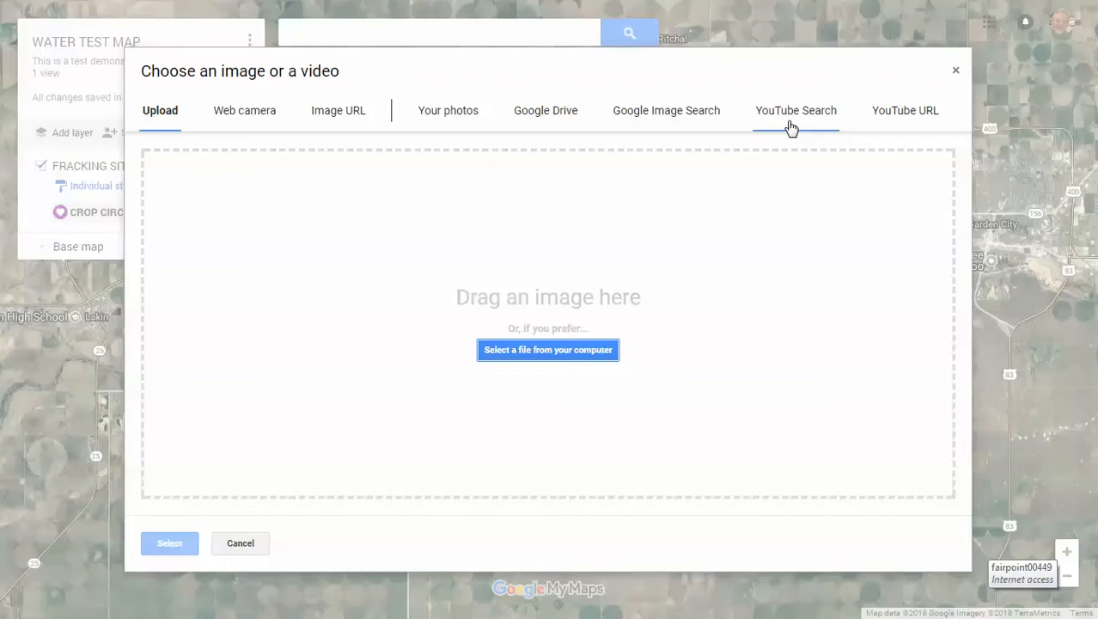
left_click(669, 122)
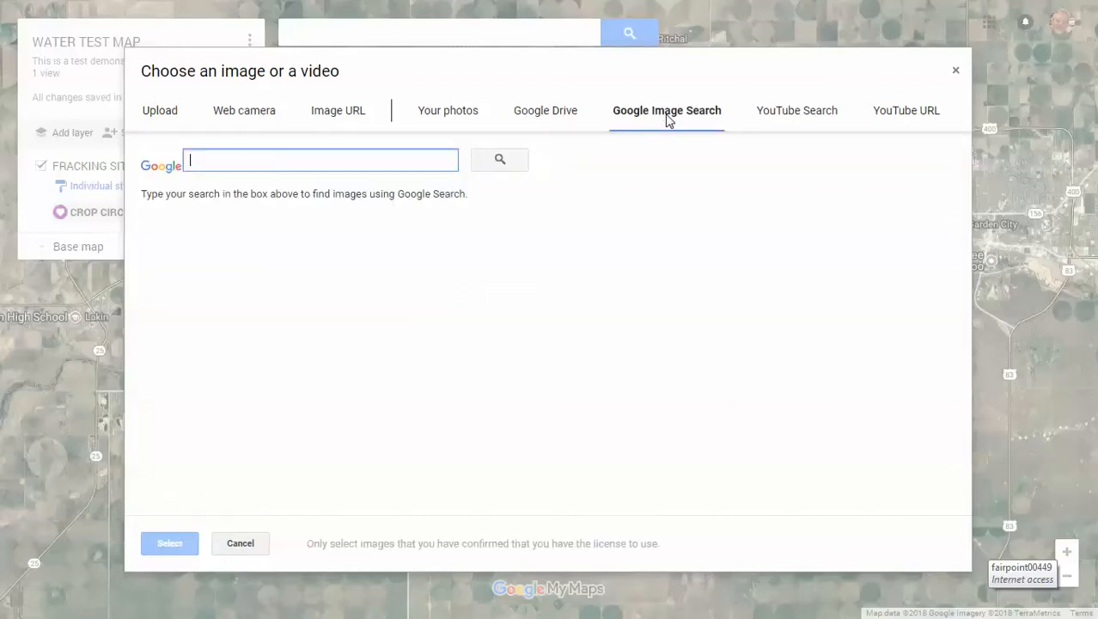
type("rr")
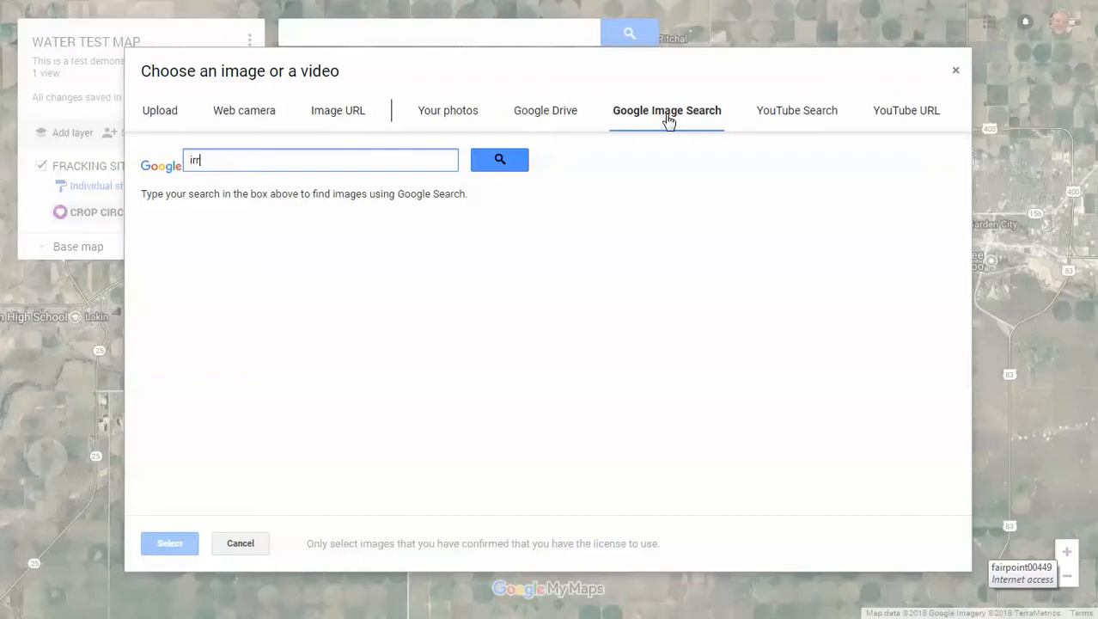
type("igation equi")
key("BackSpace")
key("BackSpace")
key("BackSpace")
key("BackSpace")
key("BackSpace")
key("BackSpace")
key("BackSpace")
key("BackSpace")
key("BackSpace")
key("BackSpace")
key("BackSpace")
key("BackSpace")
key("BackSpace")
key("BackSpace")
key("BackSpace")
type("center pivot irrigation ")
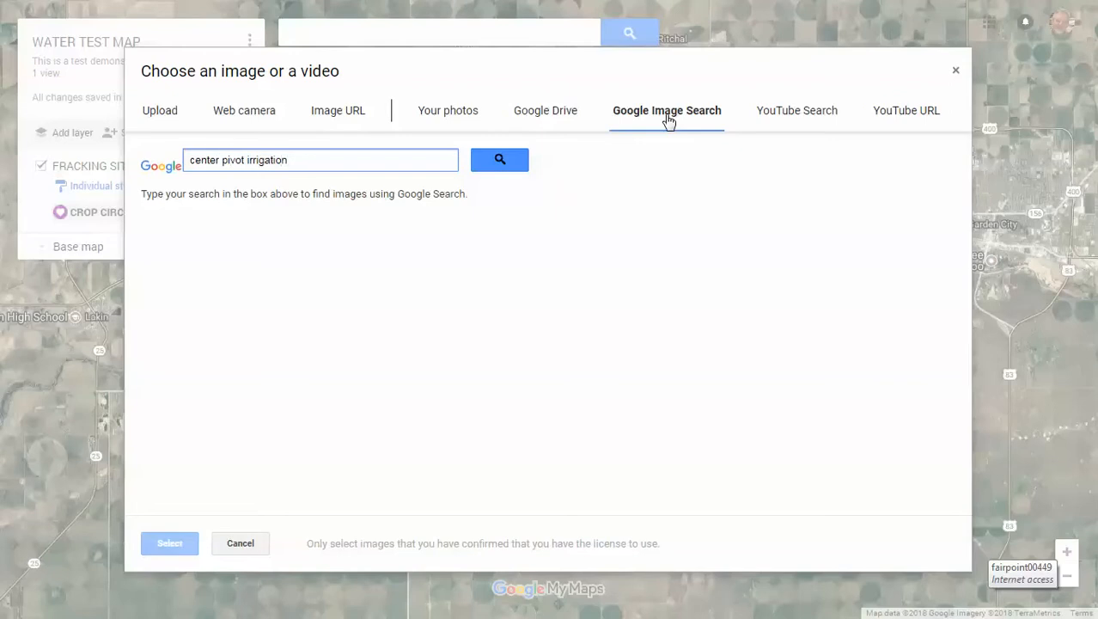
type("gear")
key("Return")
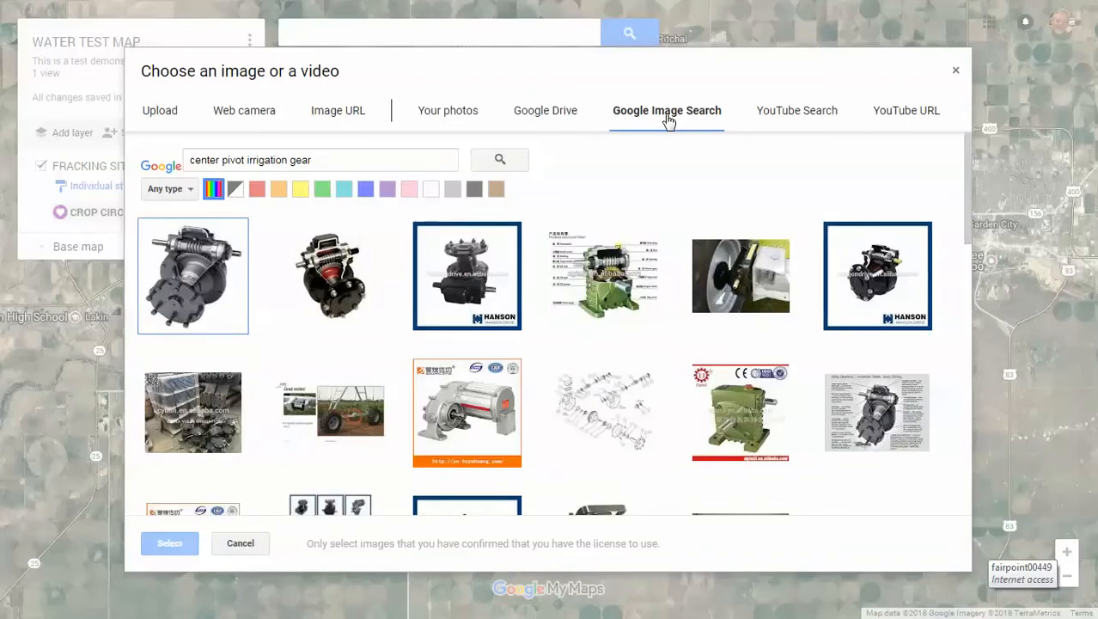
Step: Shorten the image search to "center pivot irrigation" and run it again
left_click(343, 162)
key("BackSpace")
key("BackSpace")
key("BackSpace")
key("BackSpace")
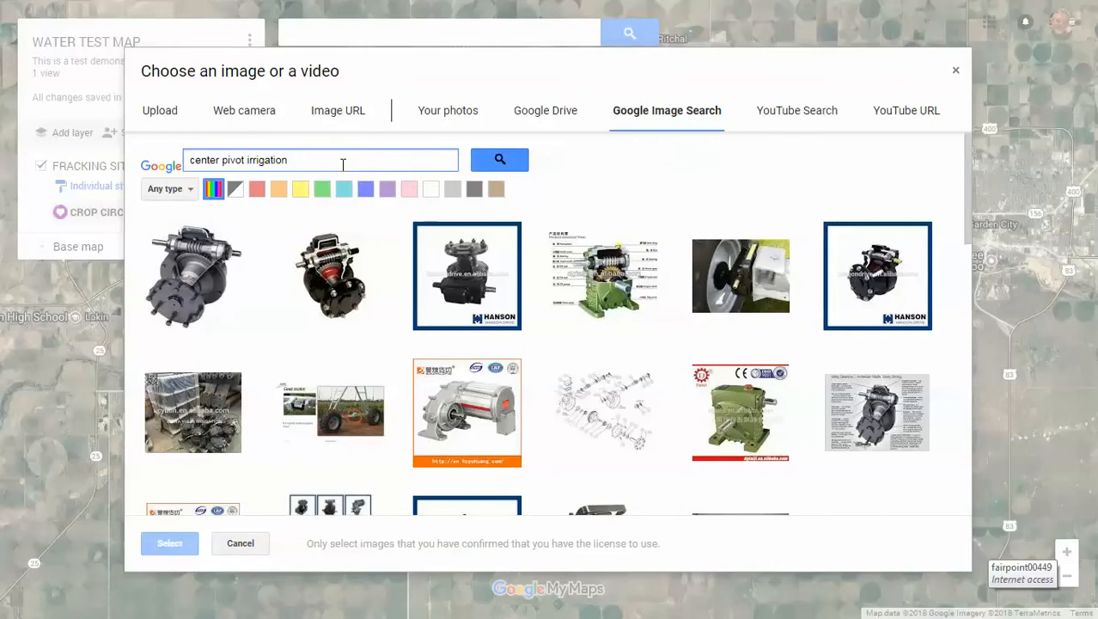
key("Return")
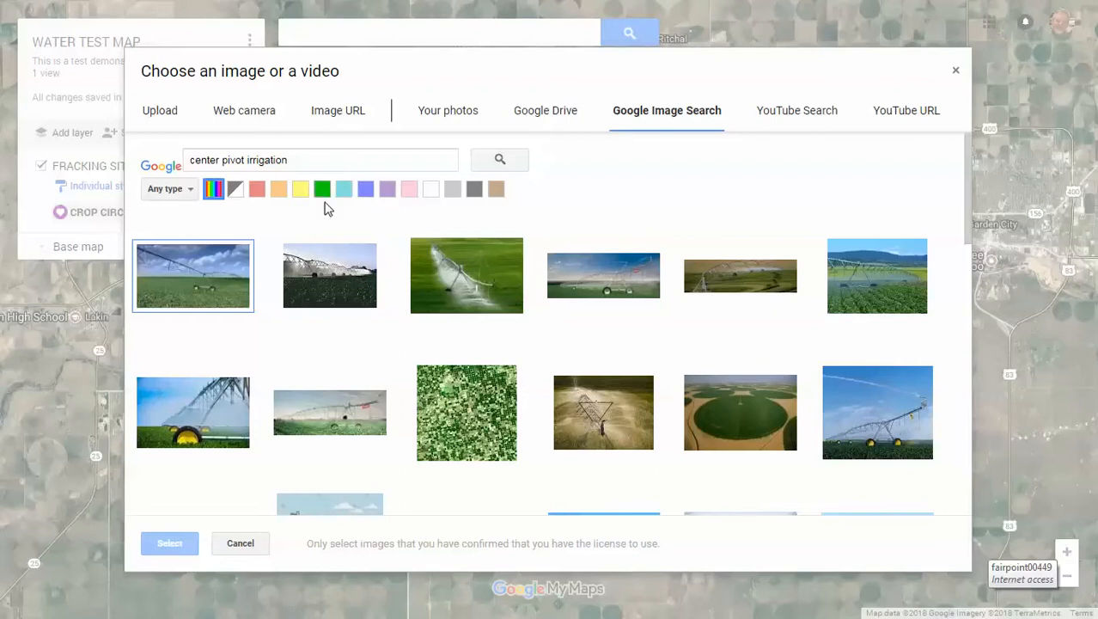
Step: Attach the Wikipedia photo of the sprinkler spraying a dark crop field to the CROP CIRCLE marker, save it and close its card
left_click(330, 283)
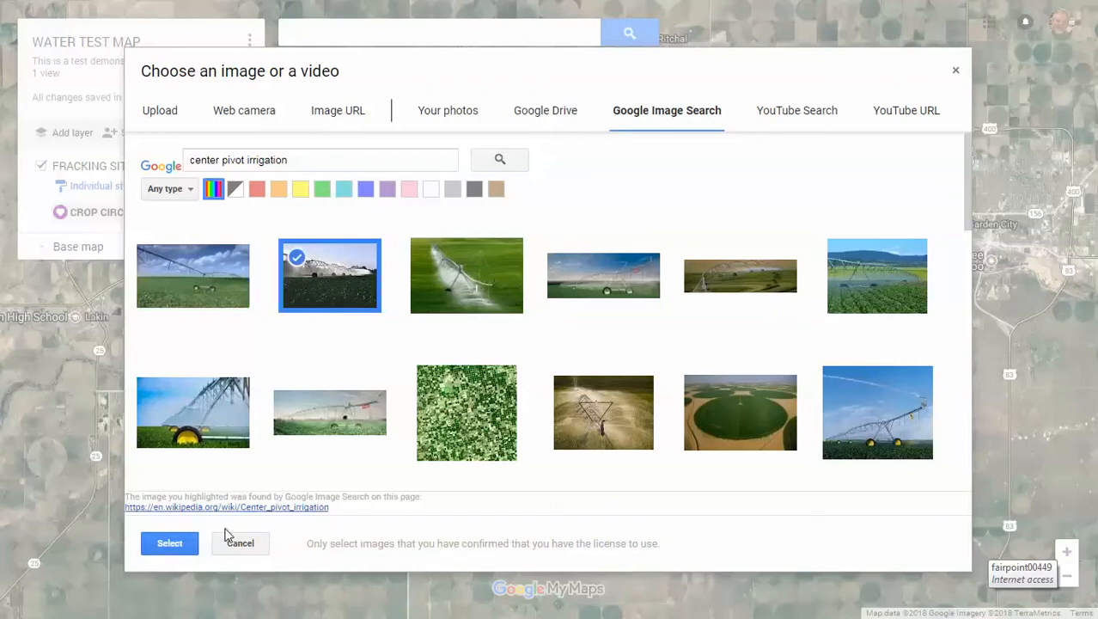
left_click(175, 543)
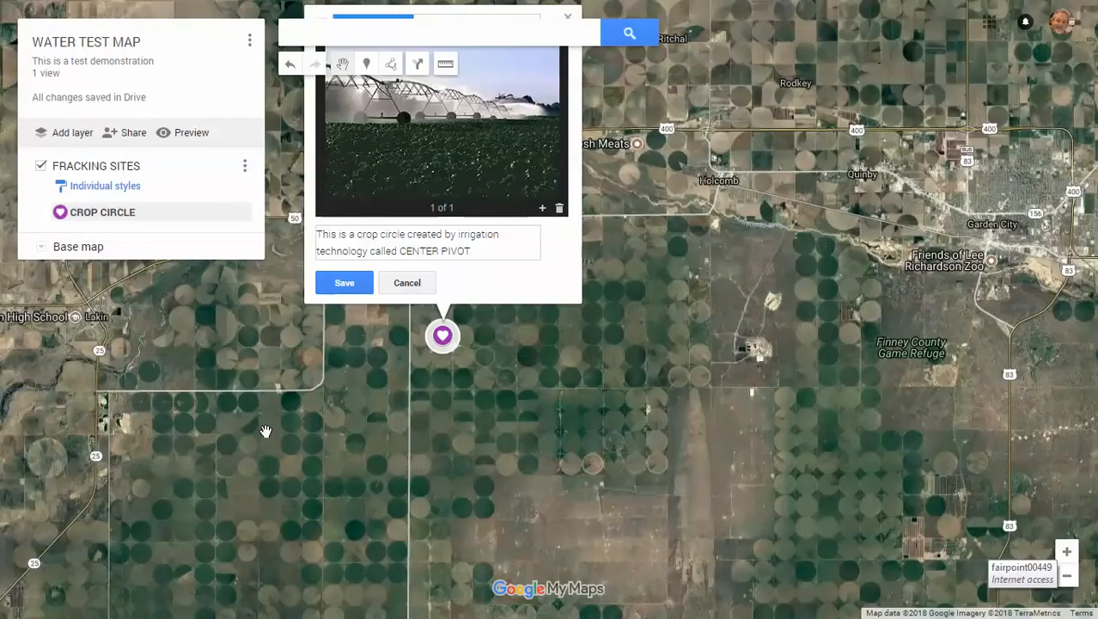
left_click(344, 283)
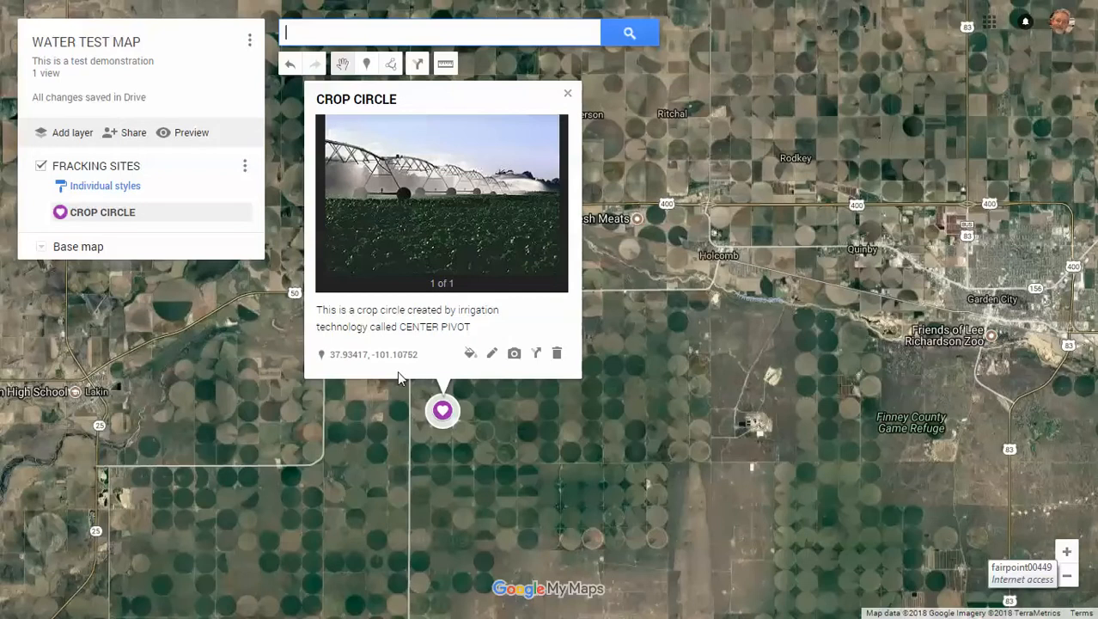
left_click(567, 93)
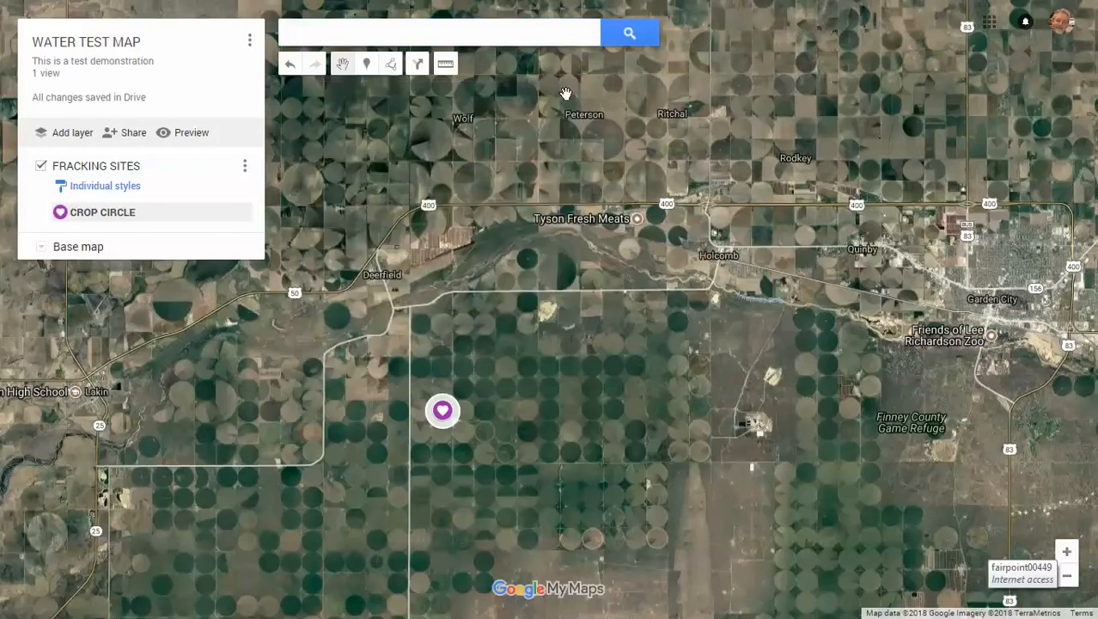
Step: Reopen the CROP CIRCLE marker's media chooser and search YouTube for "center pivot irrigation"
left_click(442, 411)
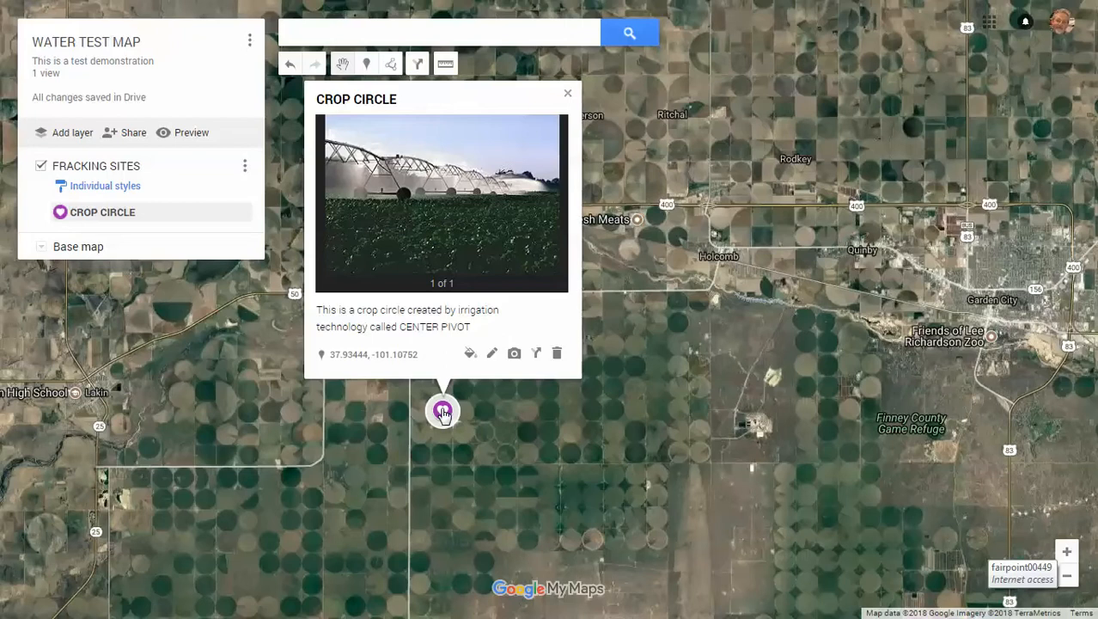
left_click(514, 353)
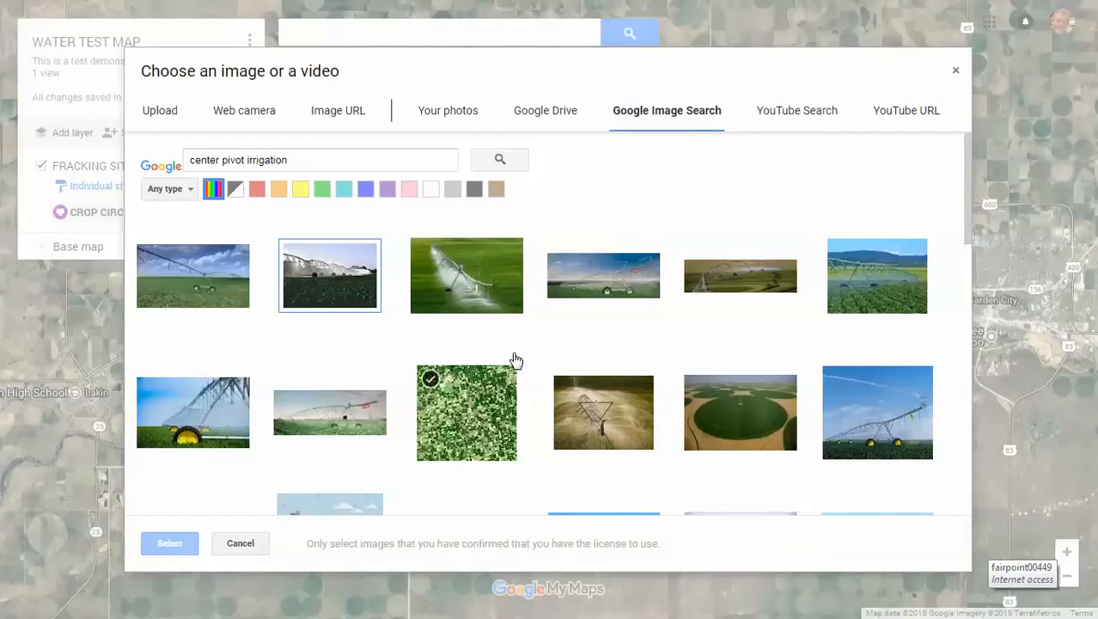
left_click(805, 117)
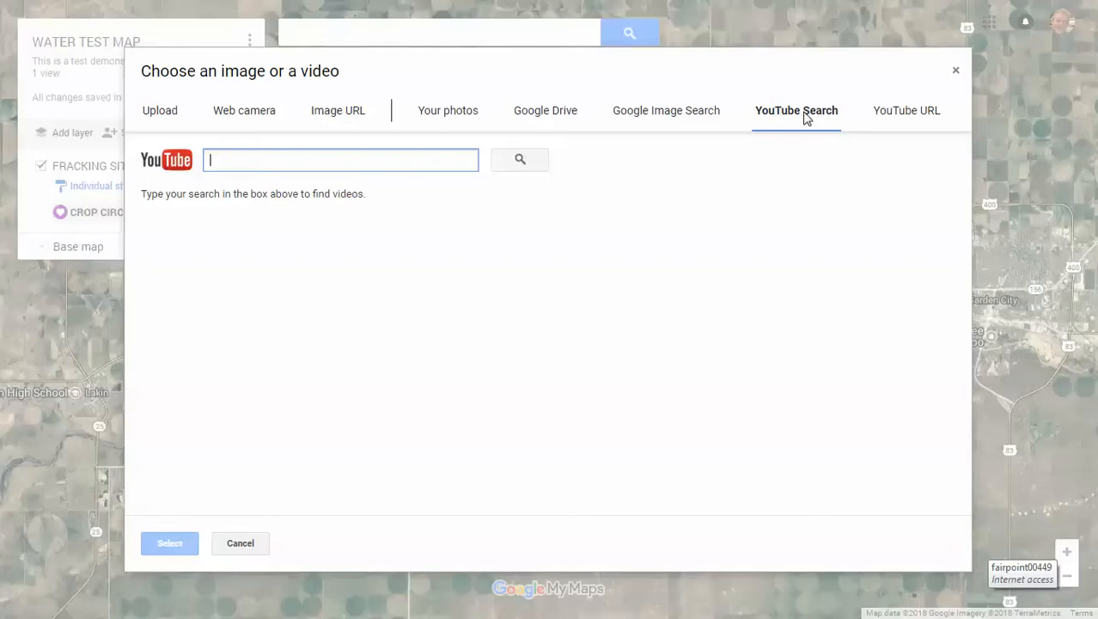
type("center pivto")
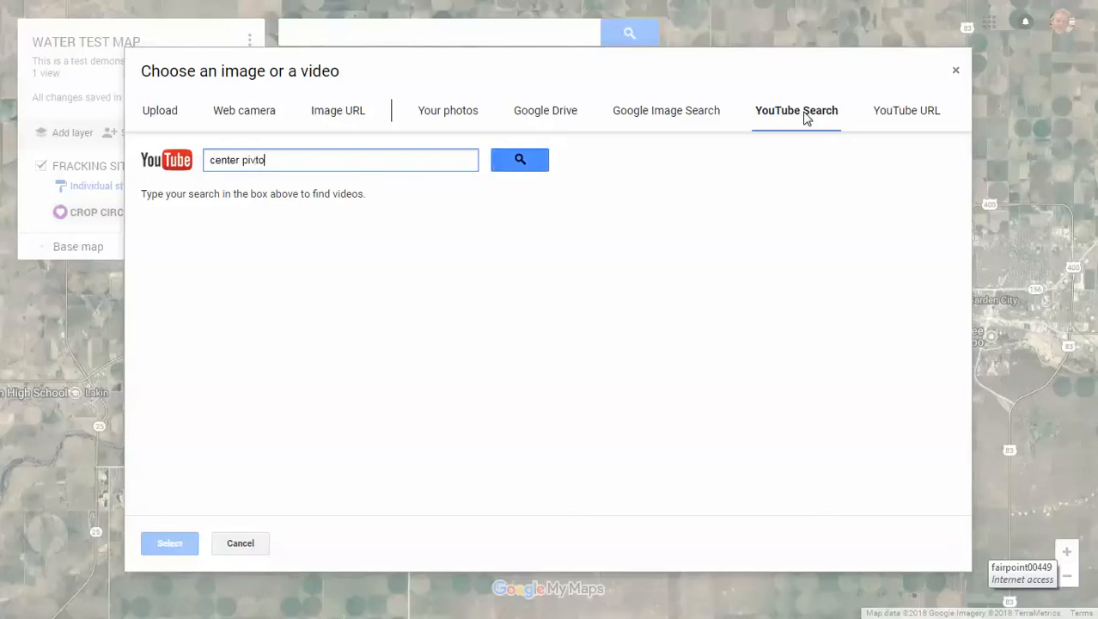
key("BackSpace")
key("BackSpace")
type("or")
key("BackSpace")
key("BackSpace")
type("t irrigation")
key("Return")
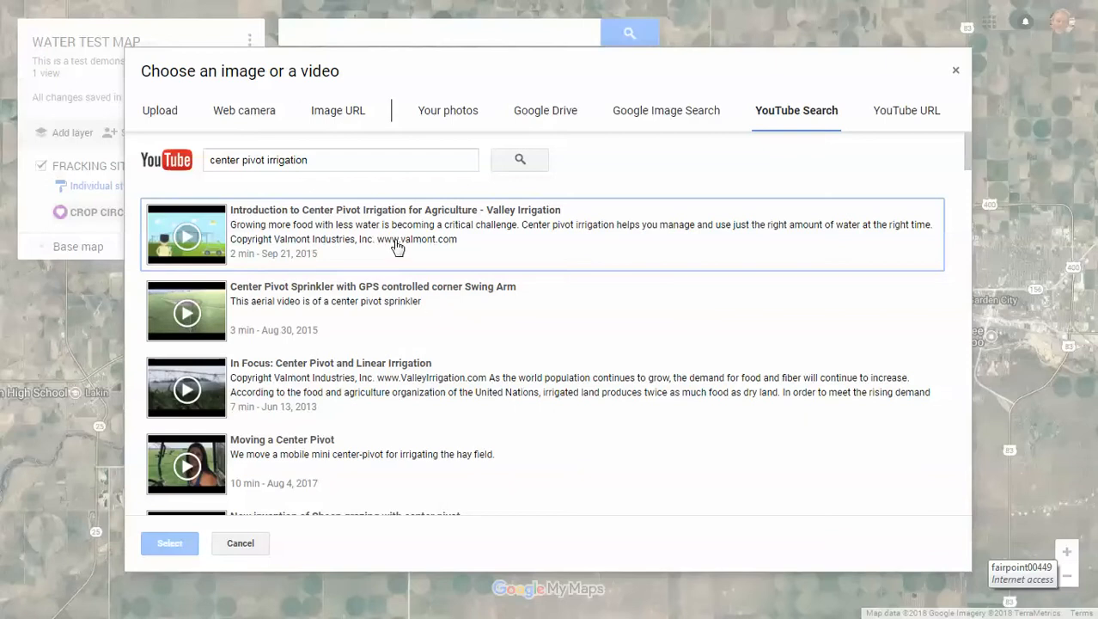
Step: Attach the video "Introduction to Center Pivot Irrigation for Agriculture - Valley Irrigation" to the marker, save, and page between its photo and video
left_click(209, 239)
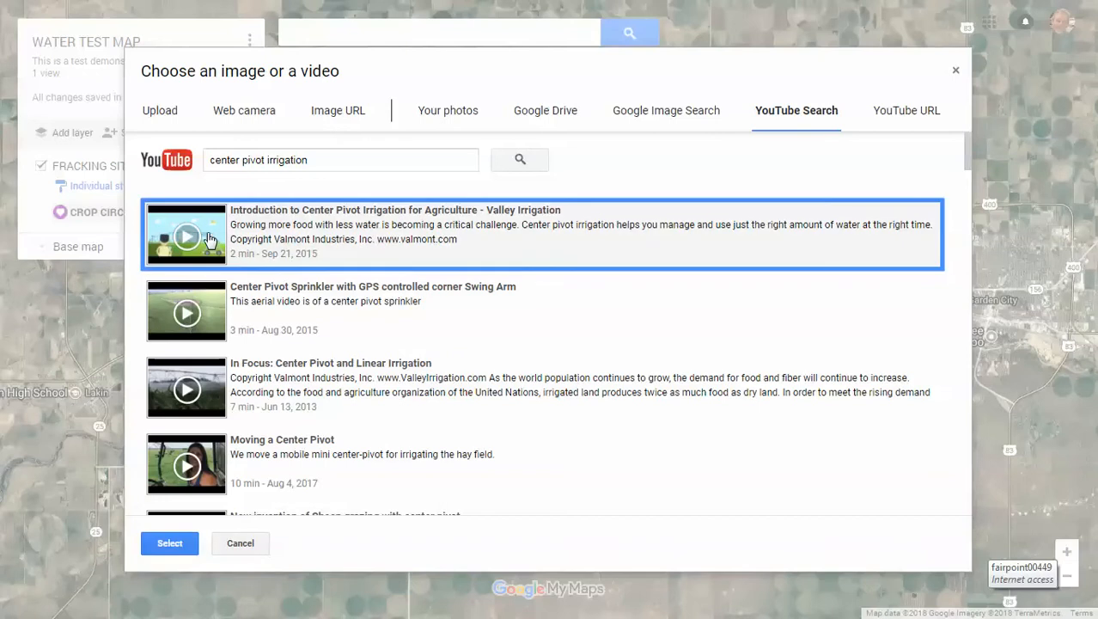
left_click(157, 547)
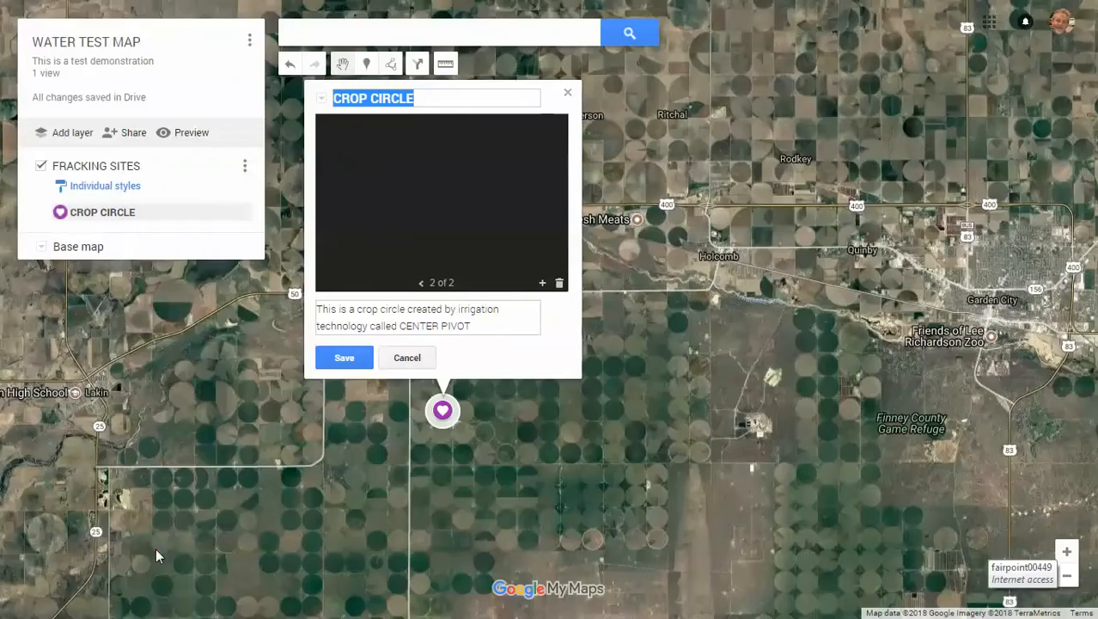
left_click(345, 358)
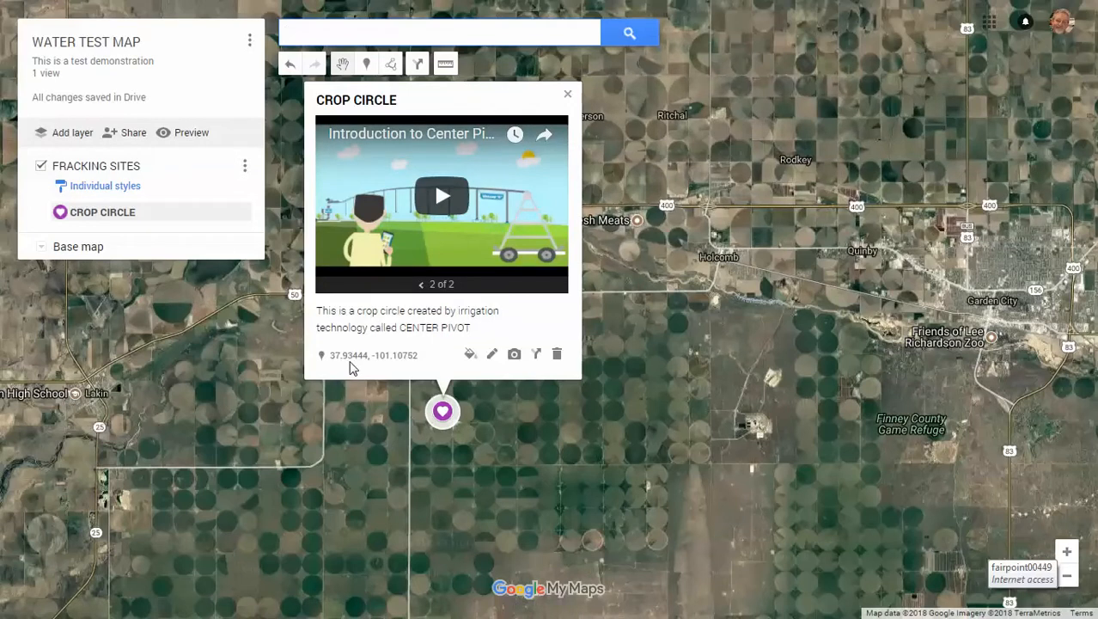
left_click(422, 287)
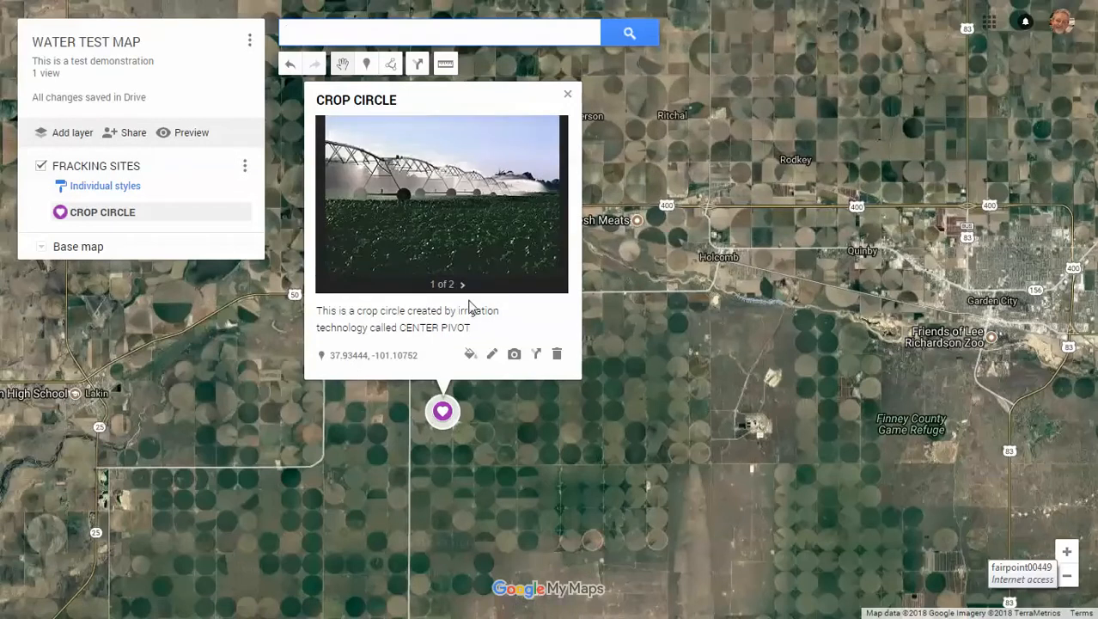
left_click(462, 285)
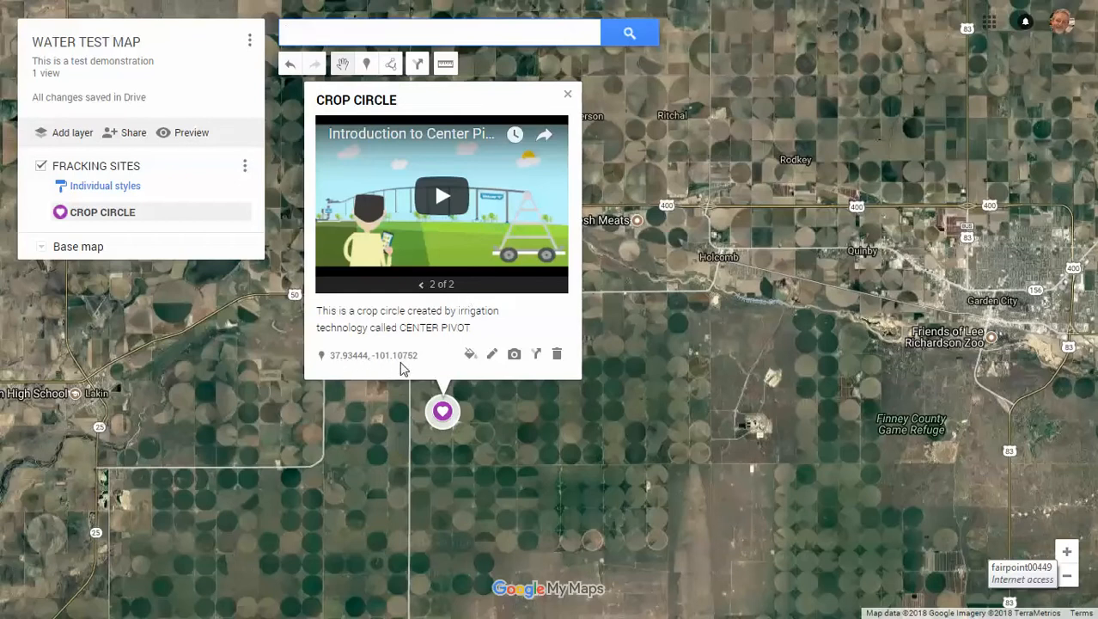
Step: Recolor the CROP CIRCLE marker green and close its information card
left_click(470, 355)
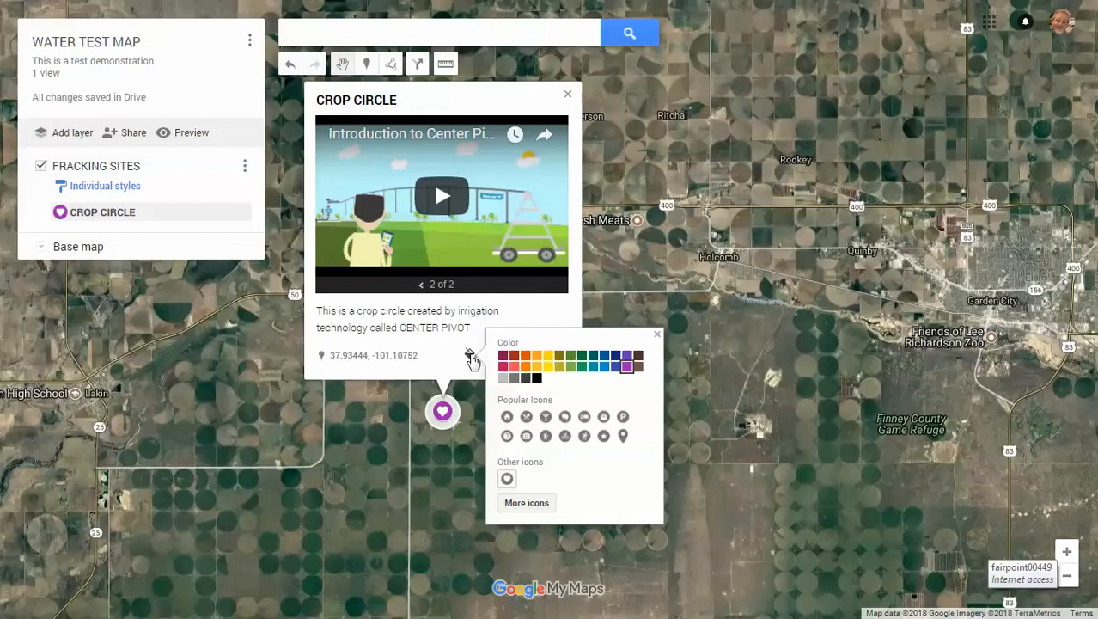
left_click(584, 371)
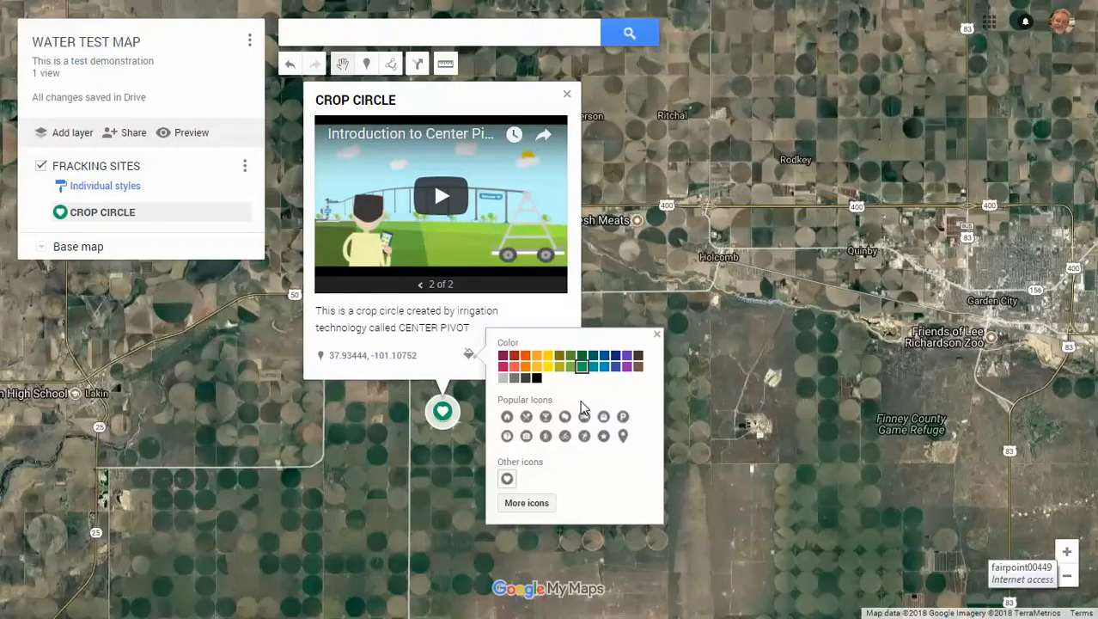
left_click(658, 334)
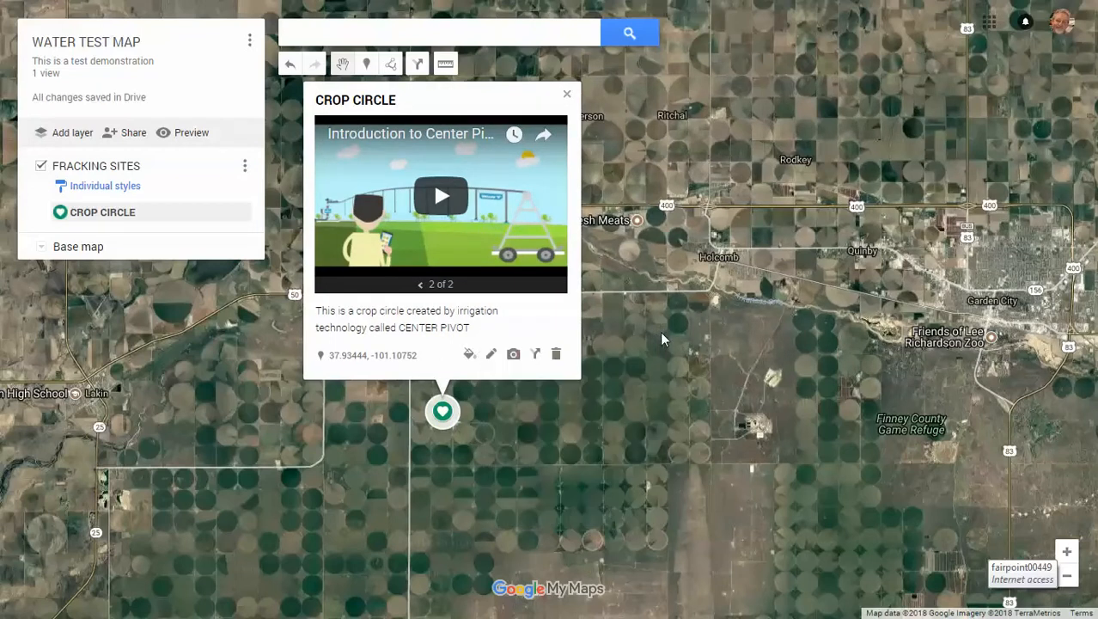
left_click(567, 94)
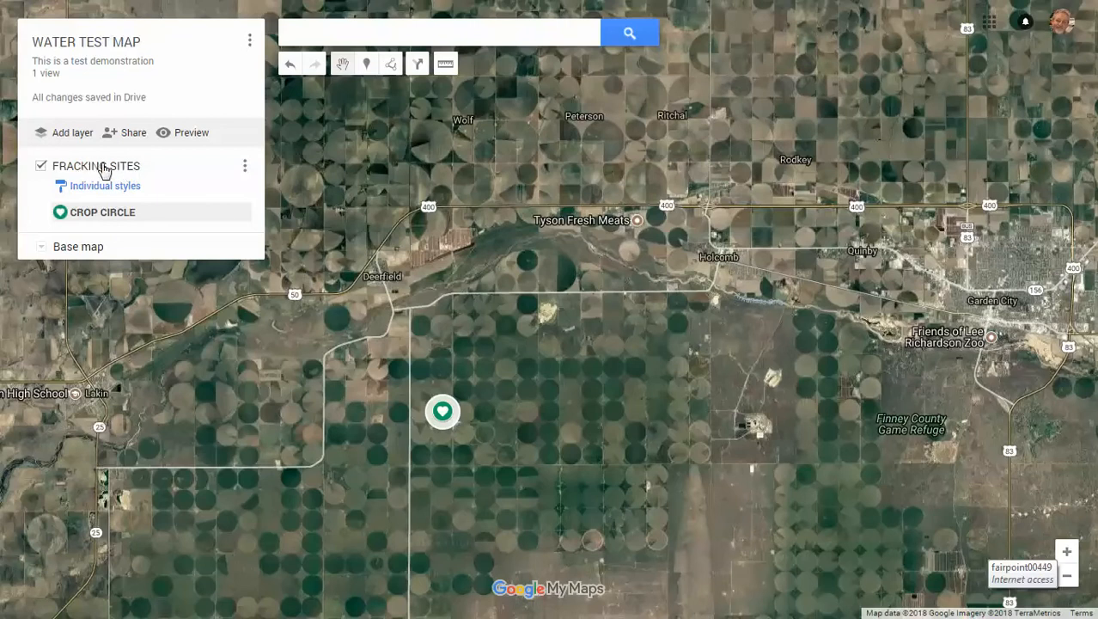
Step: Toggle the FRACKING SITES layer off and on, and group its places by Sequence of numbers
left_click(41, 168)
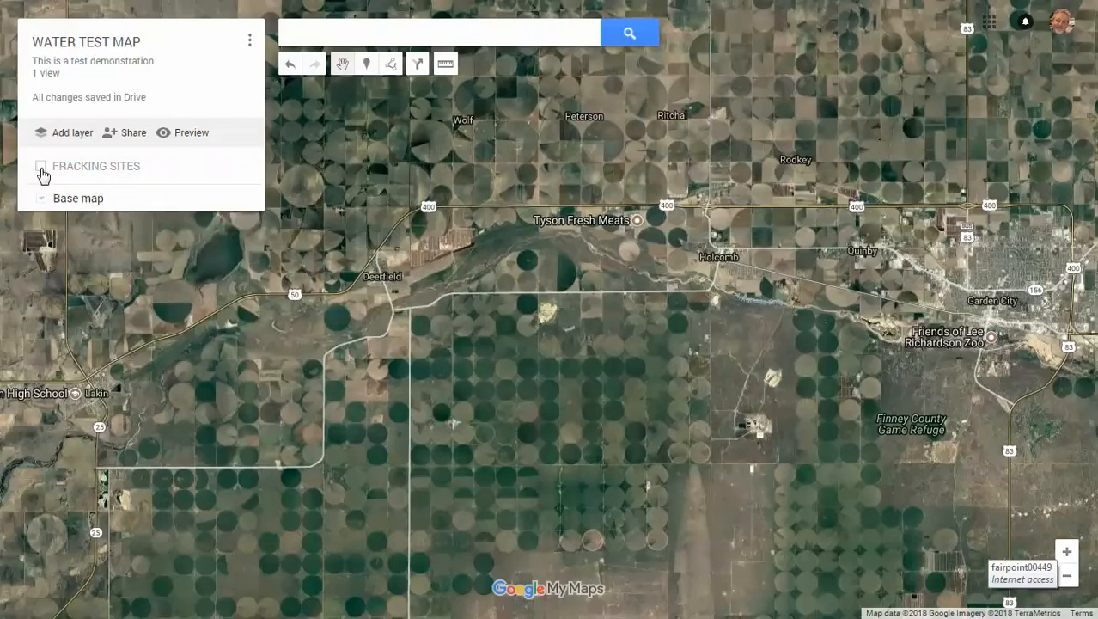
left_click(42, 168)
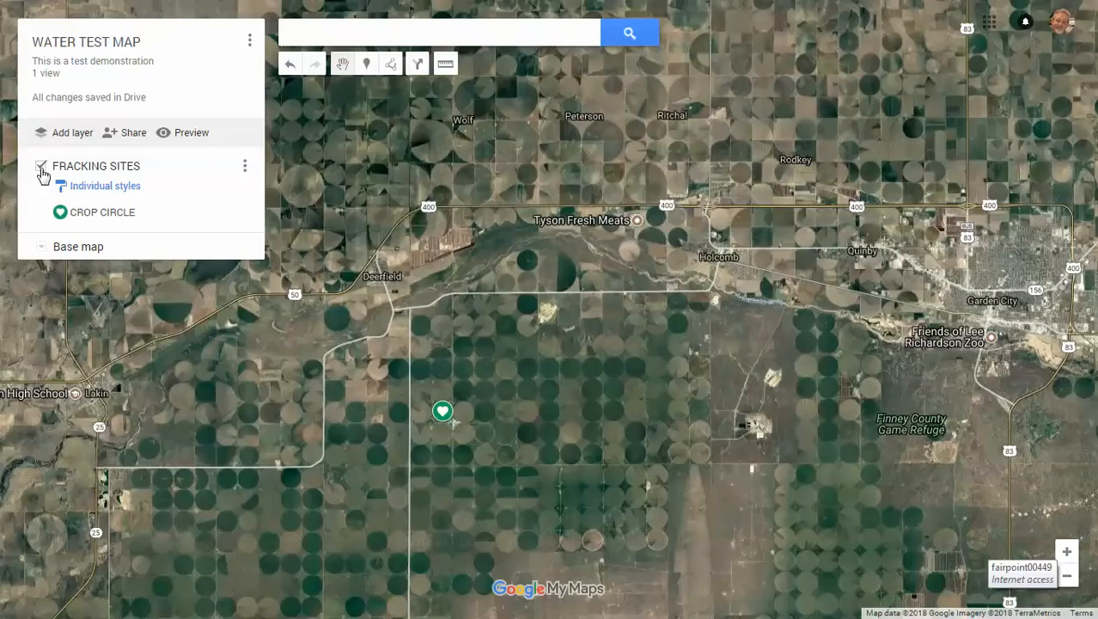
left_click(126, 190)
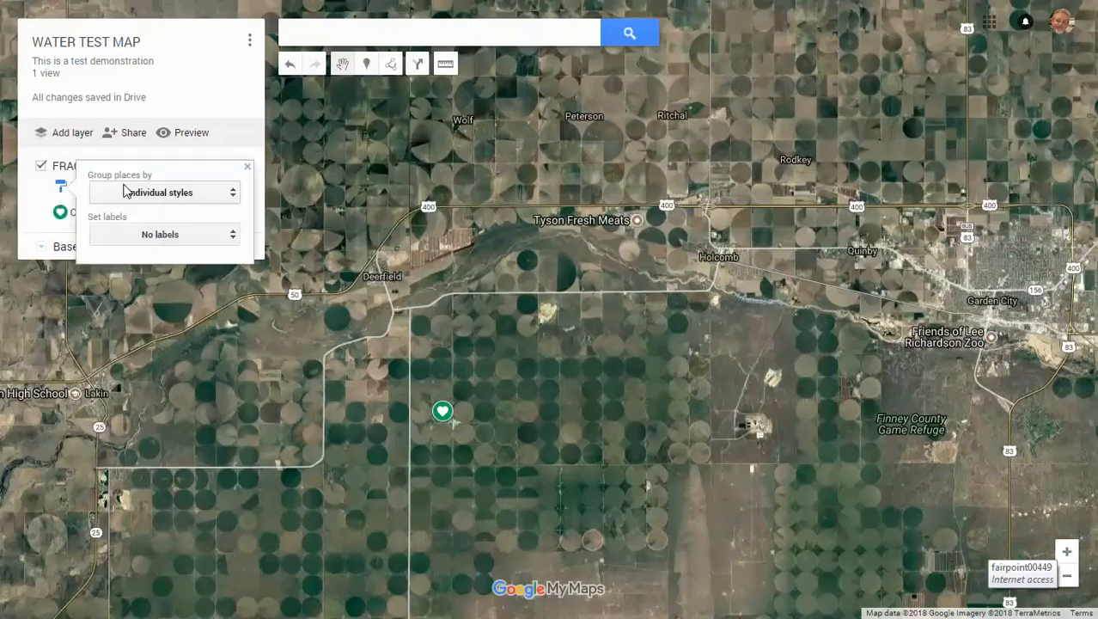
left_click(233, 197)
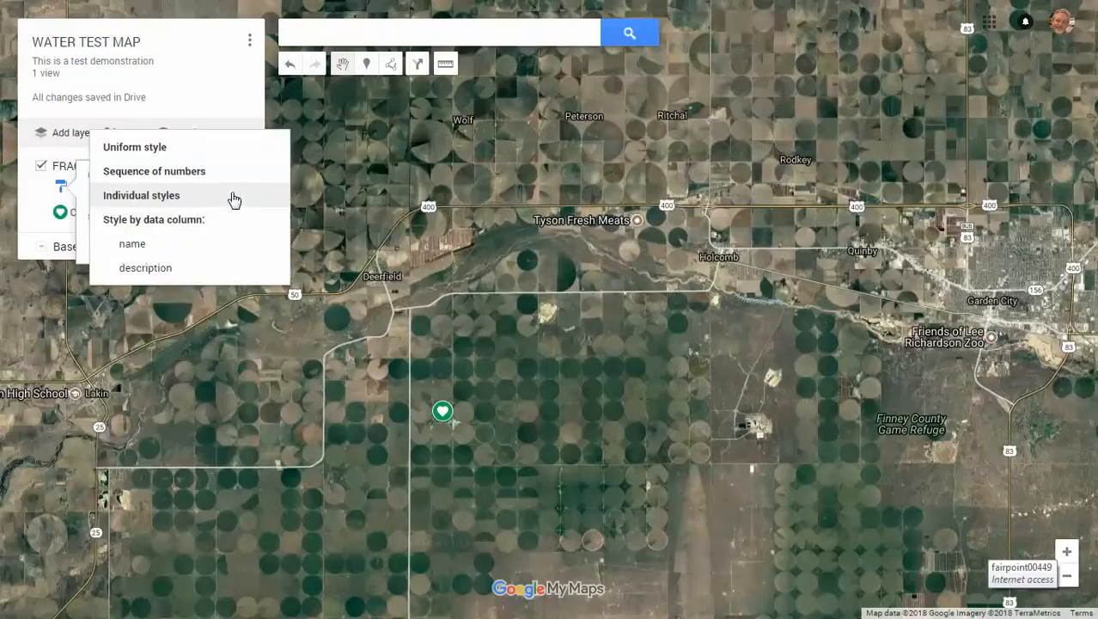
left_click(195, 171)
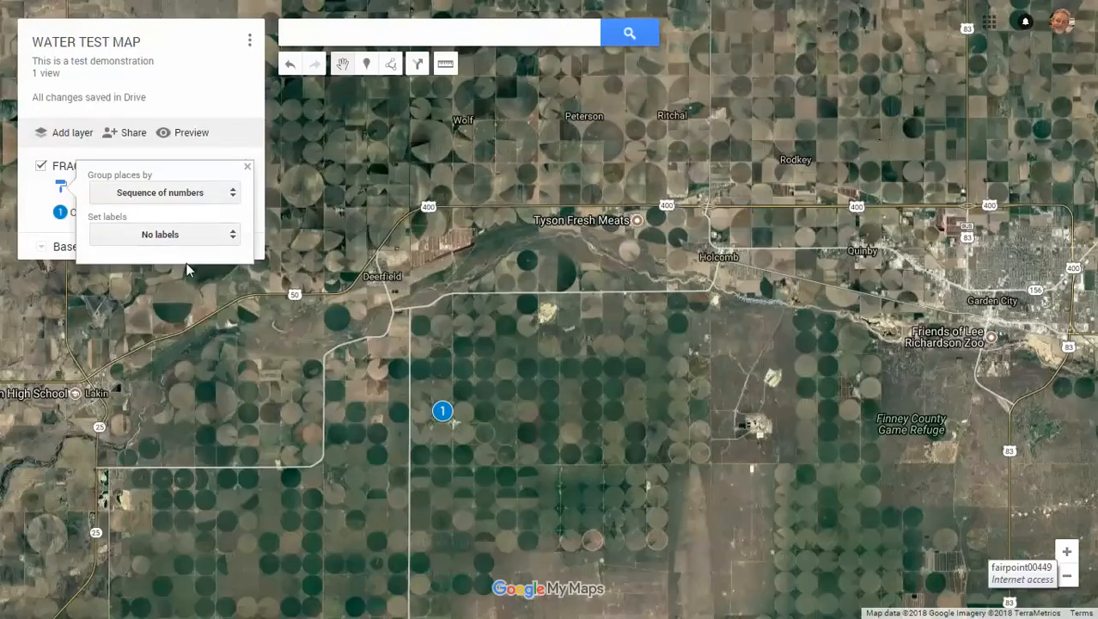
left_click(246, 167)
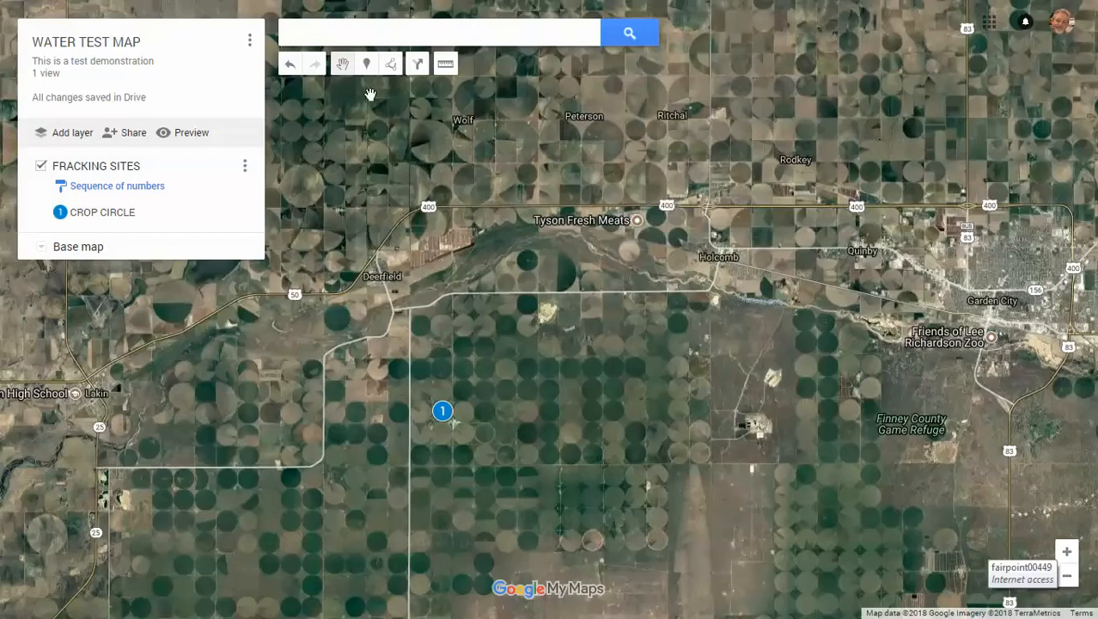
Step: Add a marker just north of Rodkey named DRY CIRCLE with the description "Here's a dry circle", save it, and close its card
left_click(366, 66)
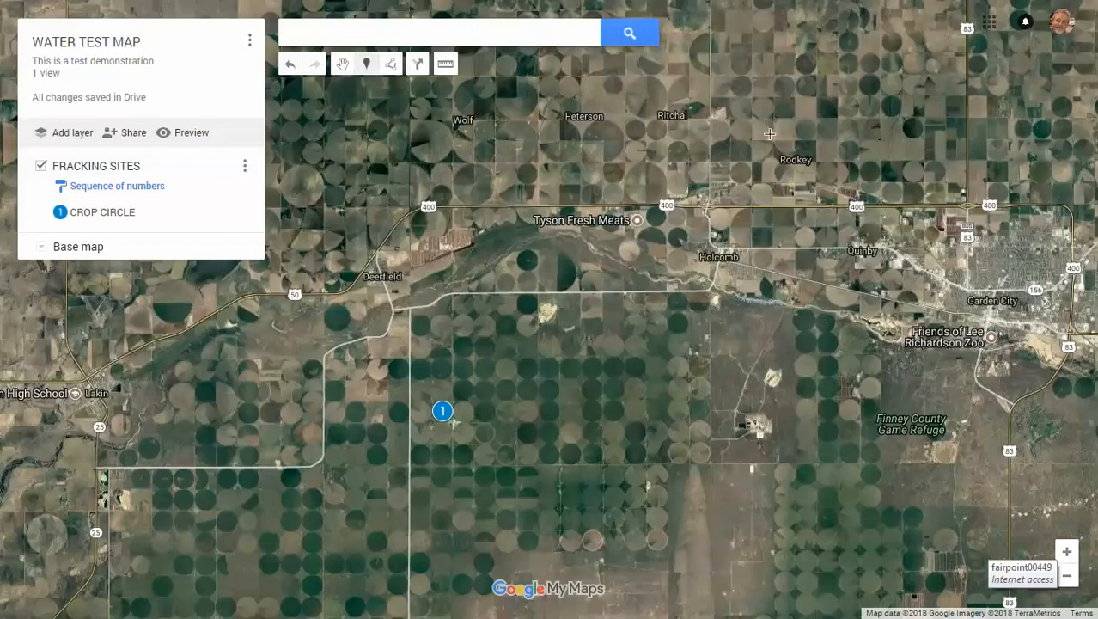
left_click(806, 129)
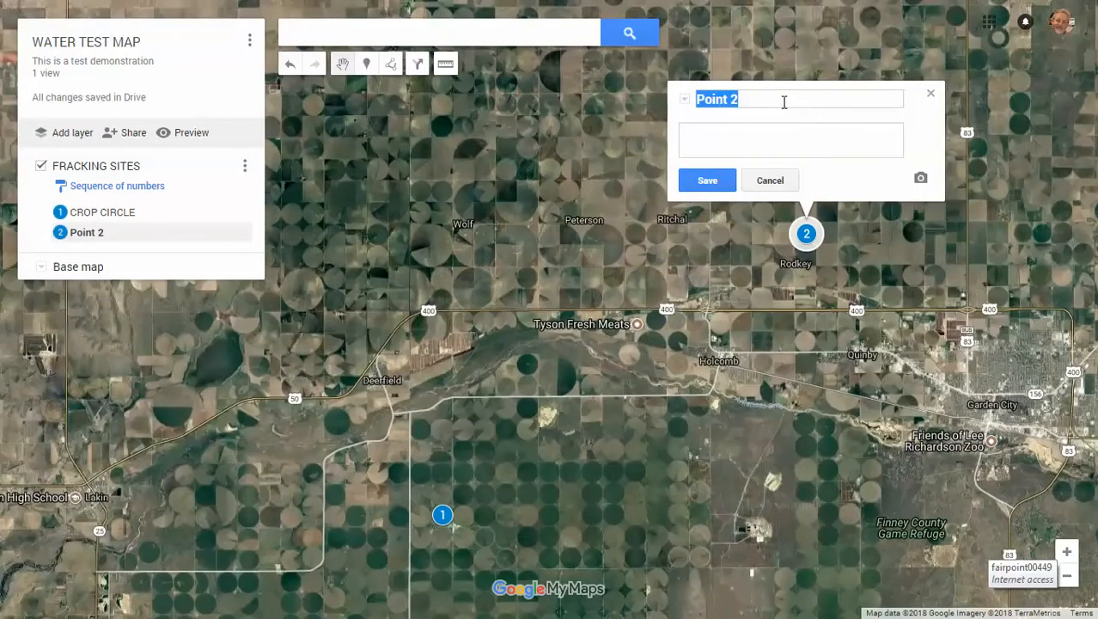
key("BackSpace")
type("DRY C")
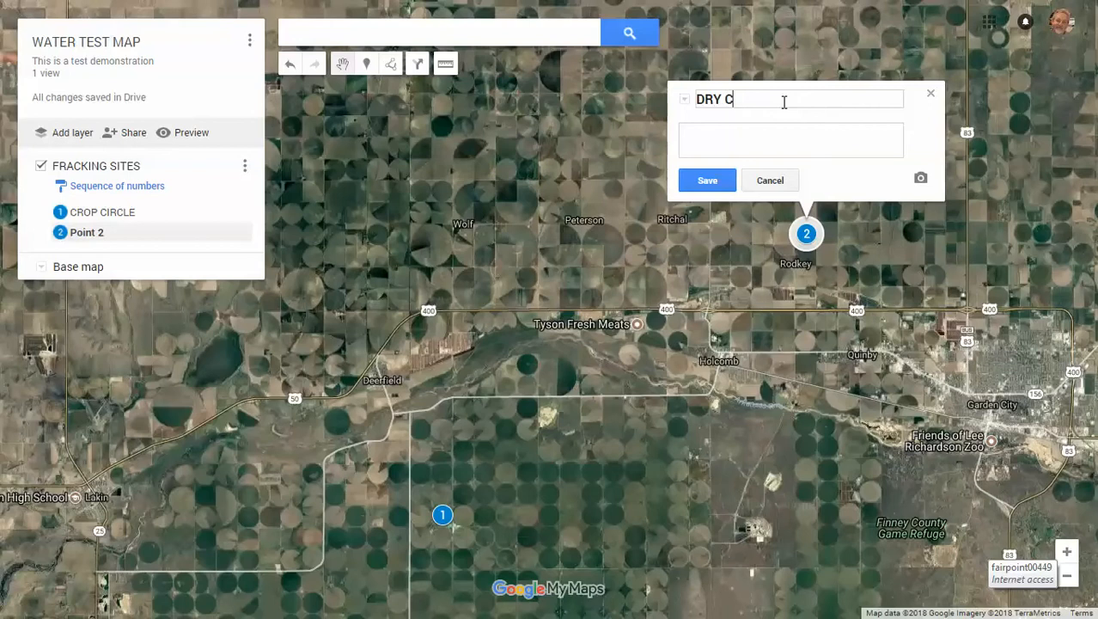
type("IRCLE")
left_click(852, 142)
type("Here")
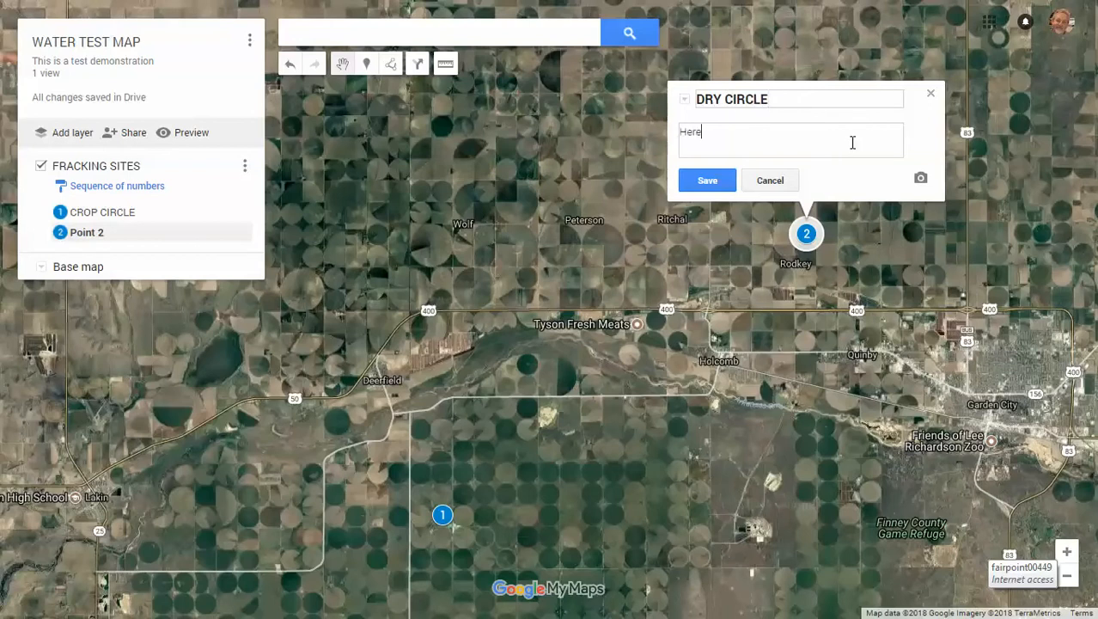
type("'s a dry circle")
left_click(726, 181)
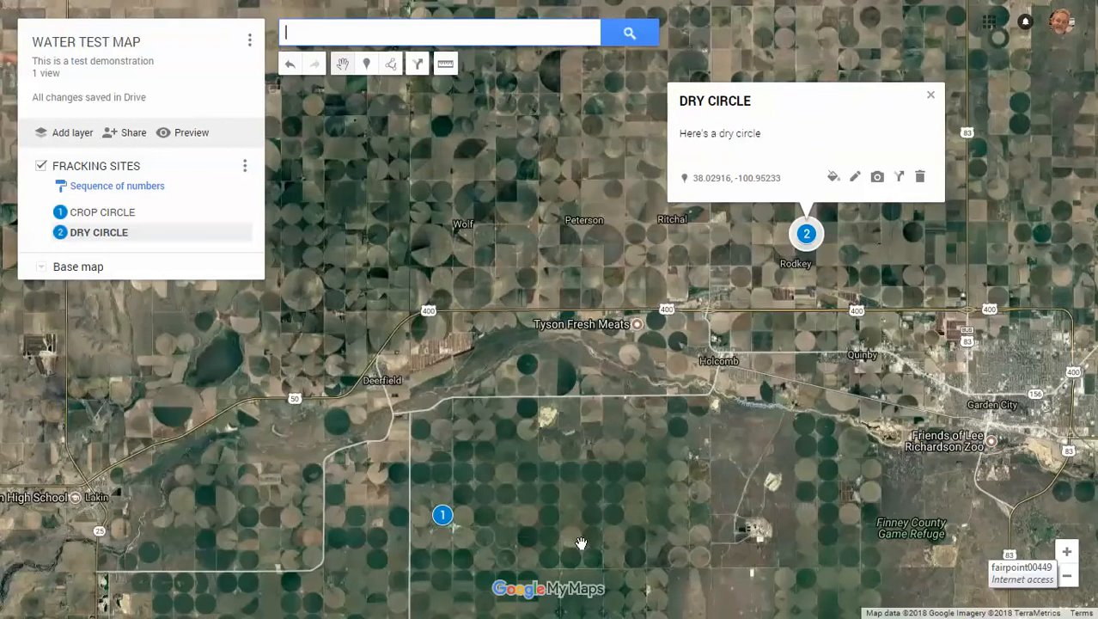
left_click(931, 95)
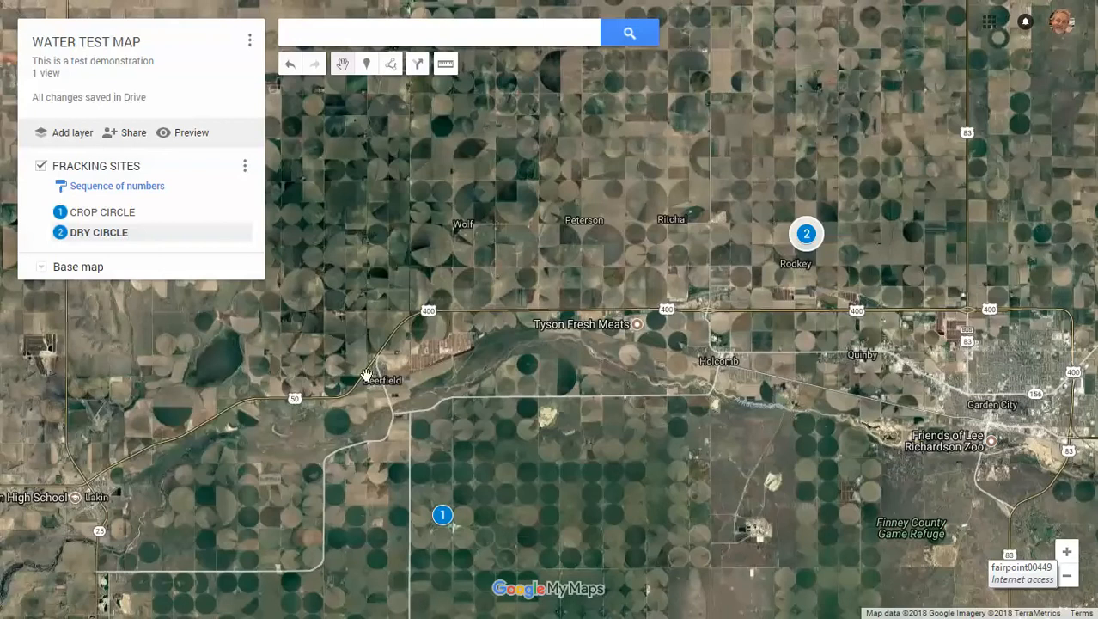
Step: Group the FRACKING SITES places by Individual styles, and return them to Sequence of numbers
left_click(157, 187)
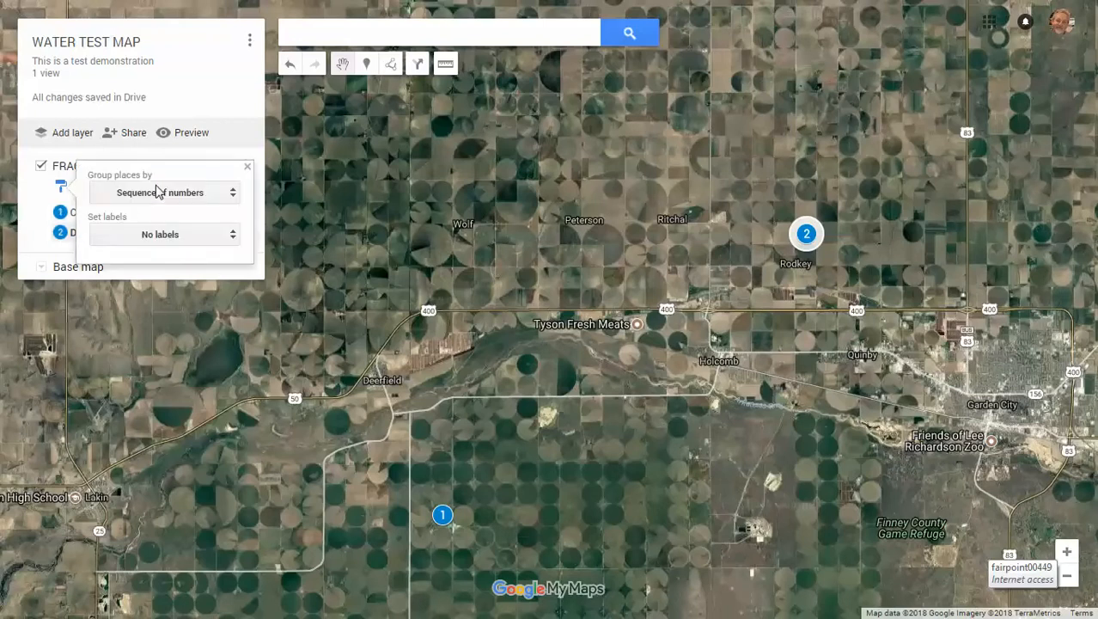
left_click(236, 194)
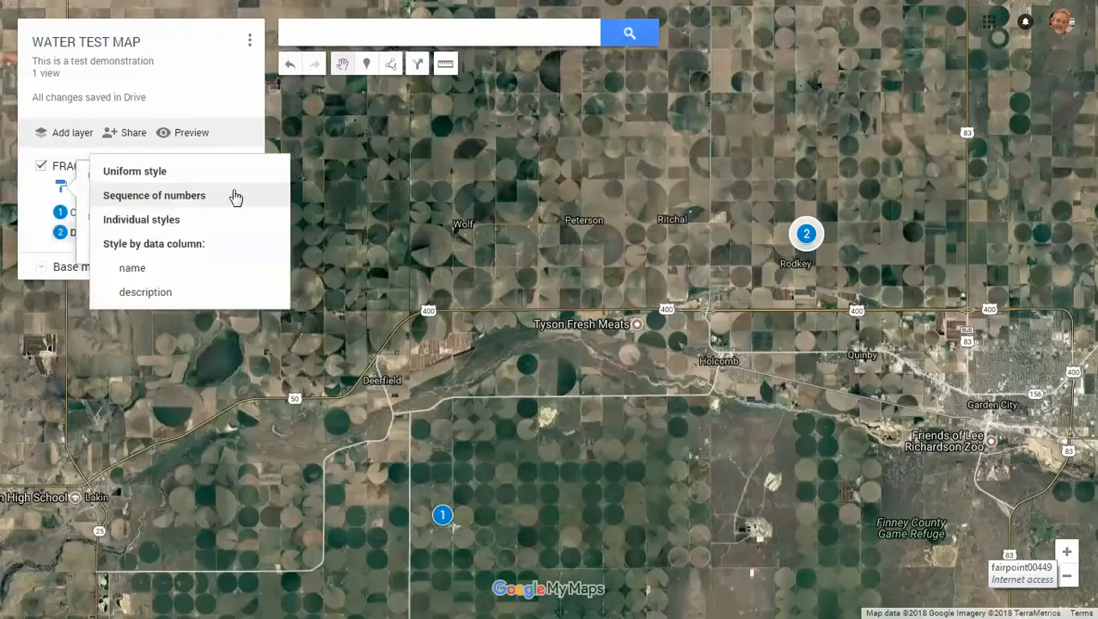
left_click(171, 221)
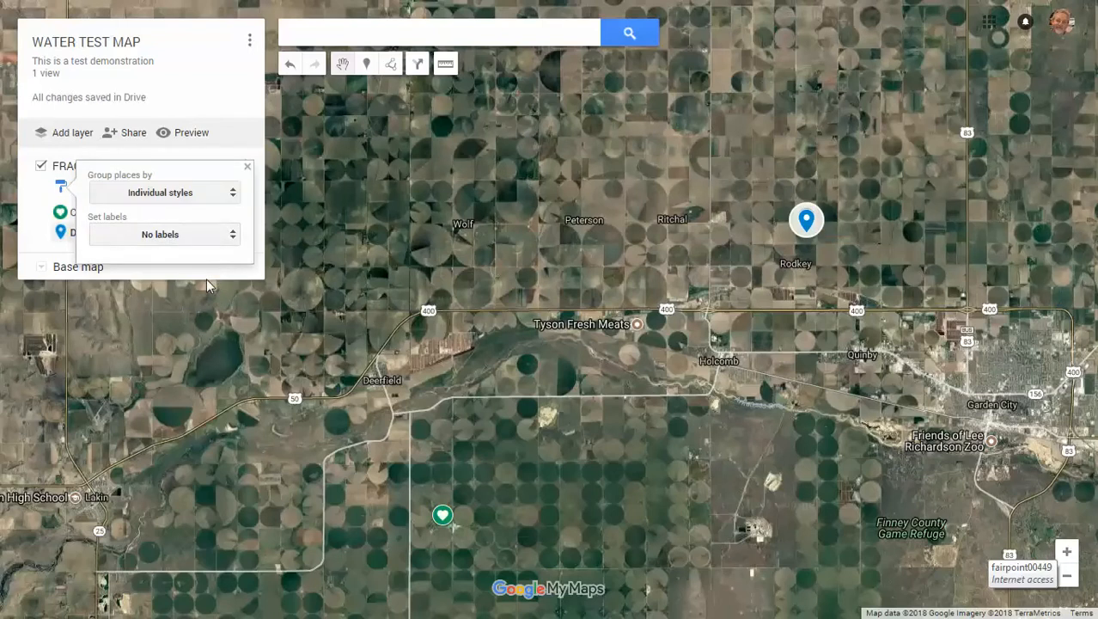
left_click(232, 193)
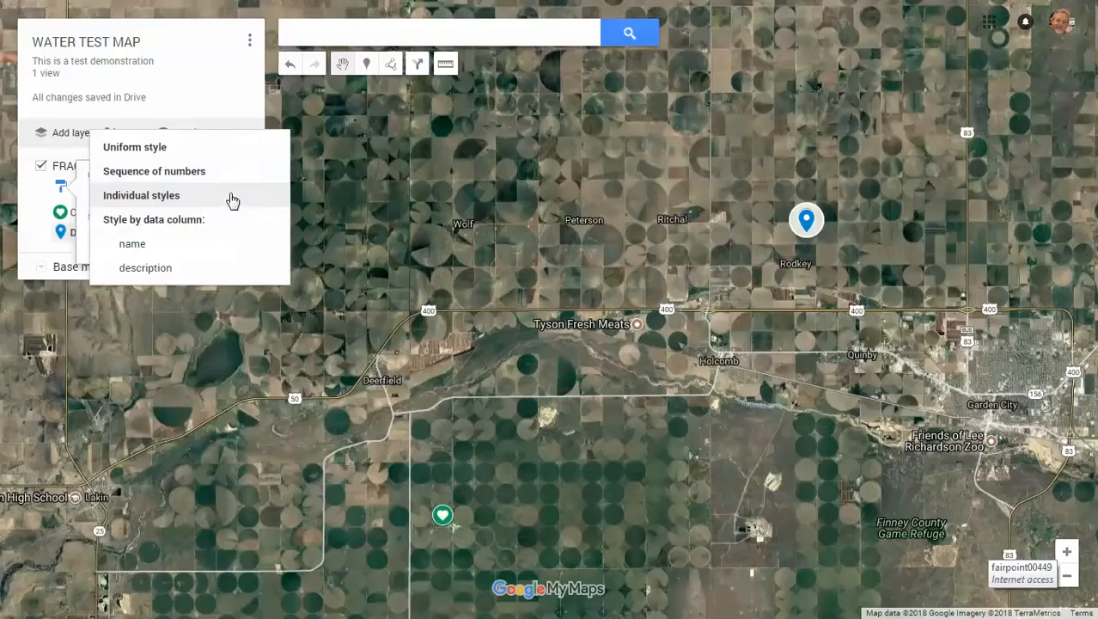
left_click(185, 173)
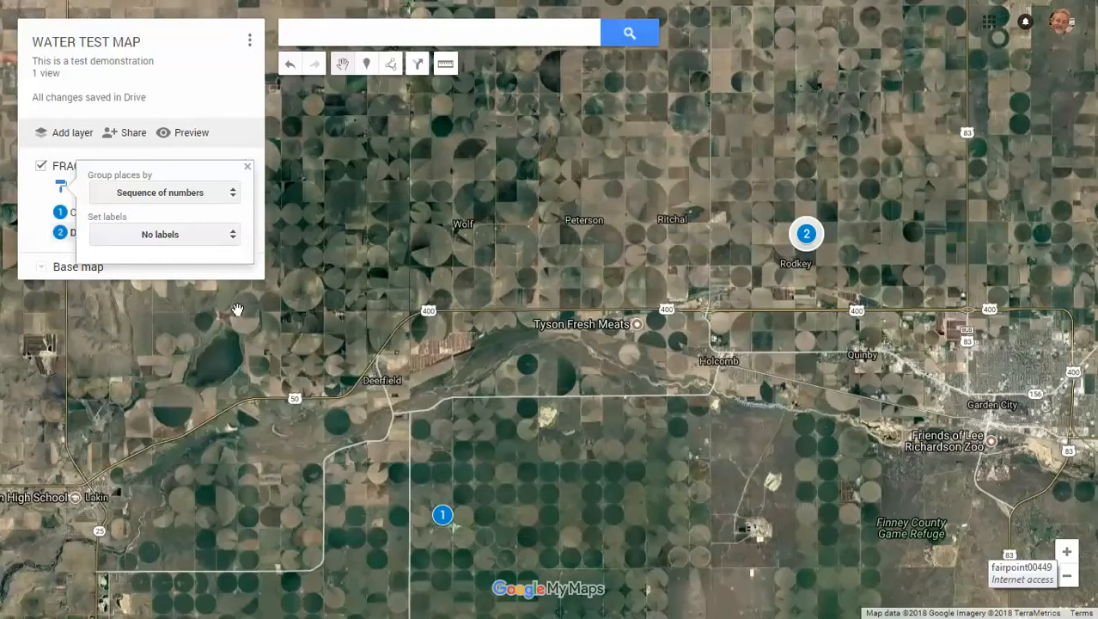
Step: Try Uniform style on the FRACKING SITES places, restore Sequence of numbers, and close the style settings
left_click(230, 195)
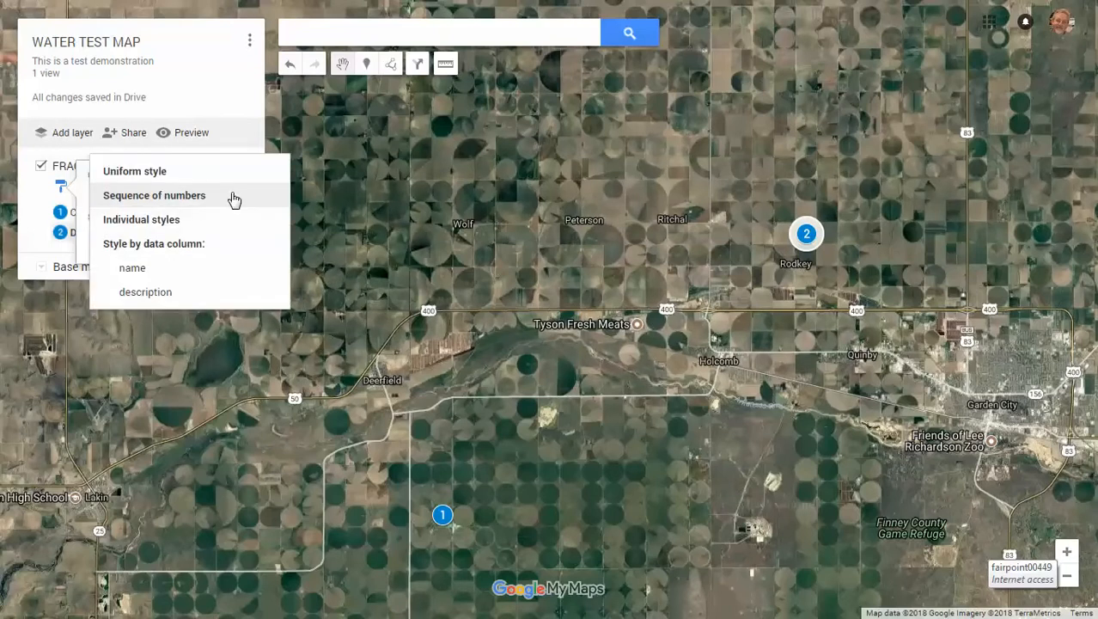
left_click(151, 172)
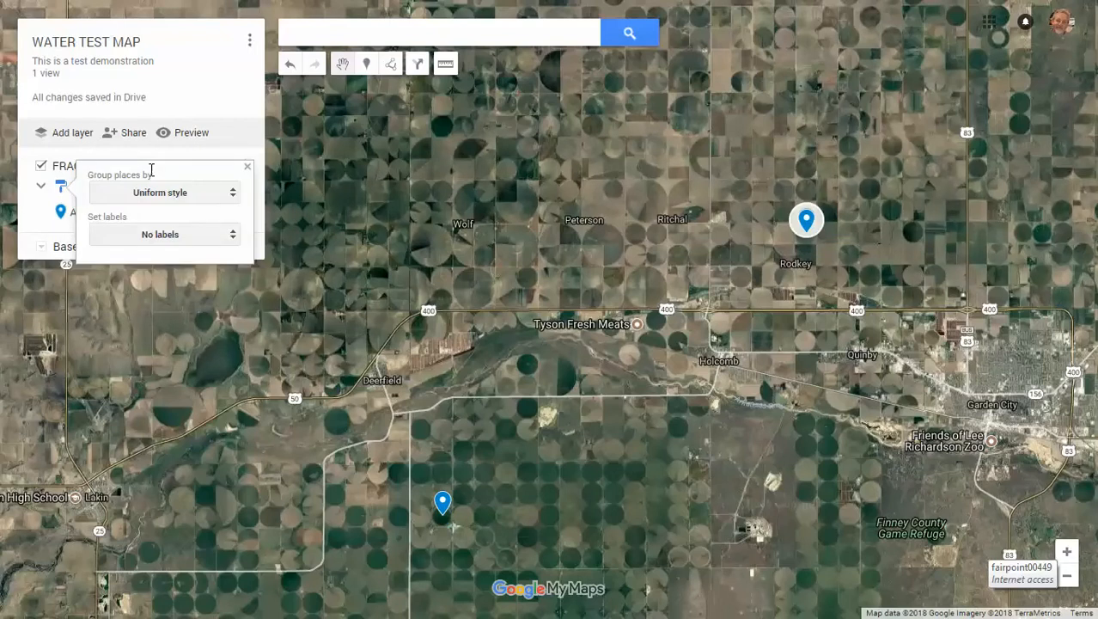
left_click(232, 194)
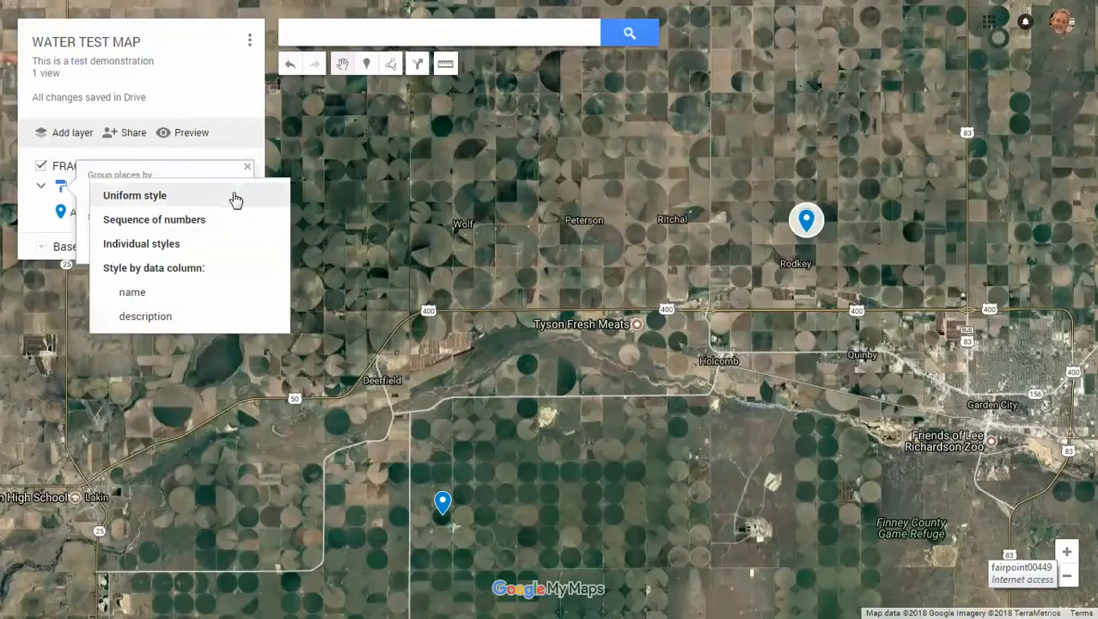
left_click(196, 220)
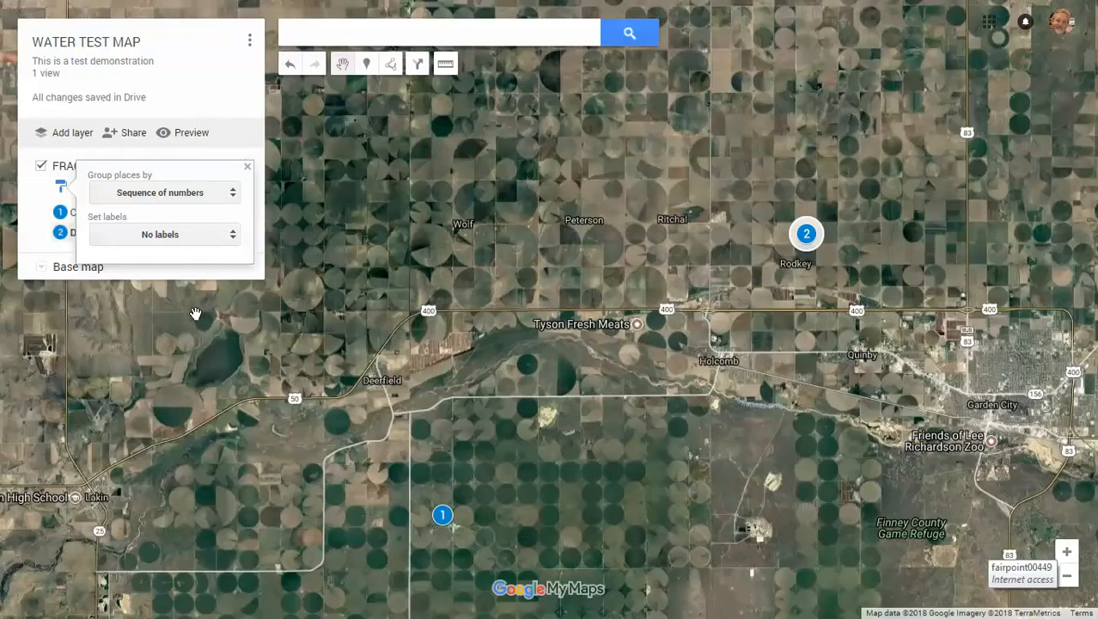
left_click(246, 167)
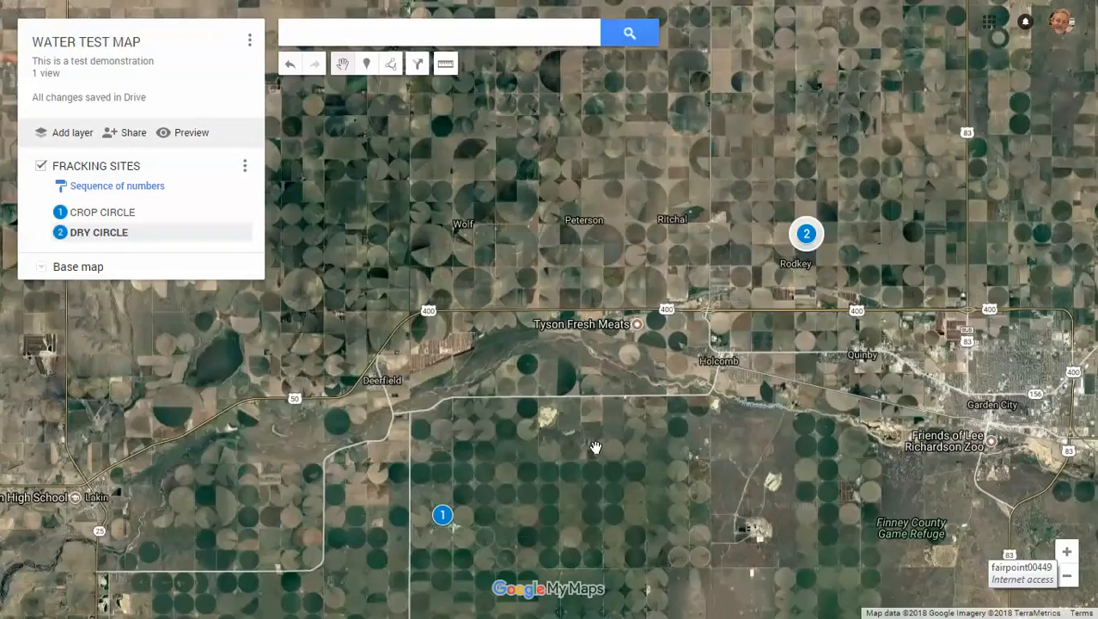
Step: View the information cards of CROP CIRCLE and DRY CIRCLE from the layer's place list
left_click(133, 215)
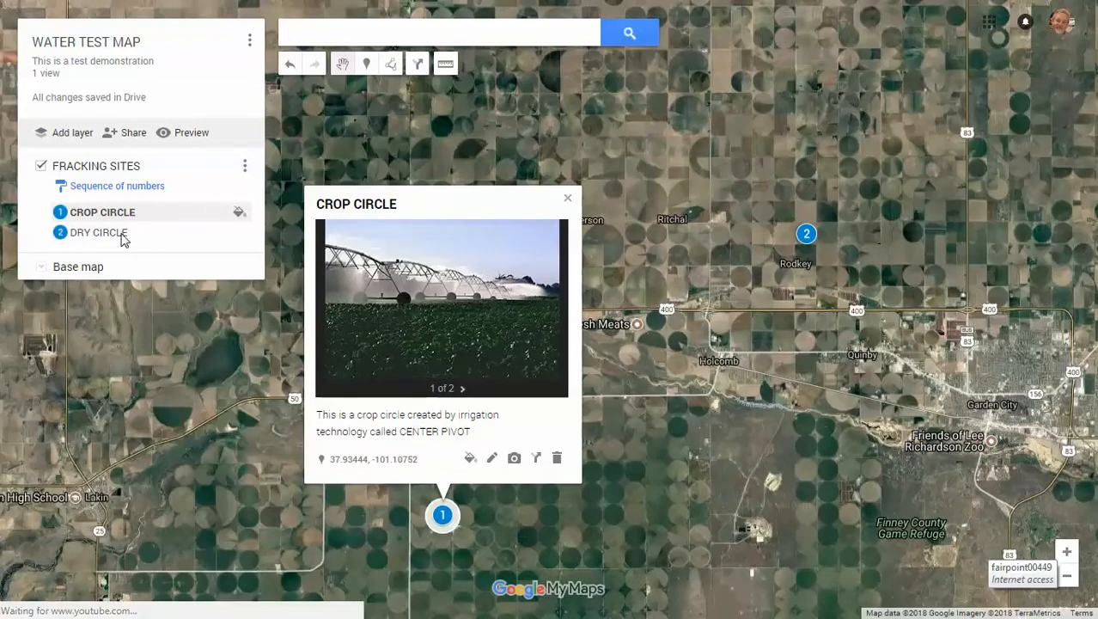
left_click(121, 237)
left_click(123, 220)
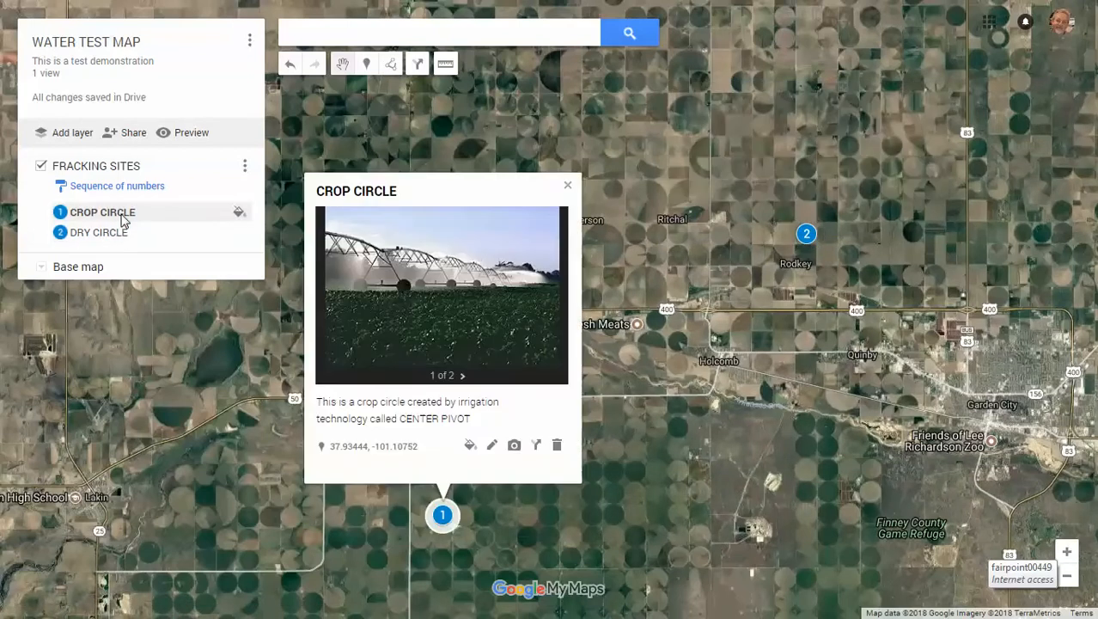
left_click(119, 237)
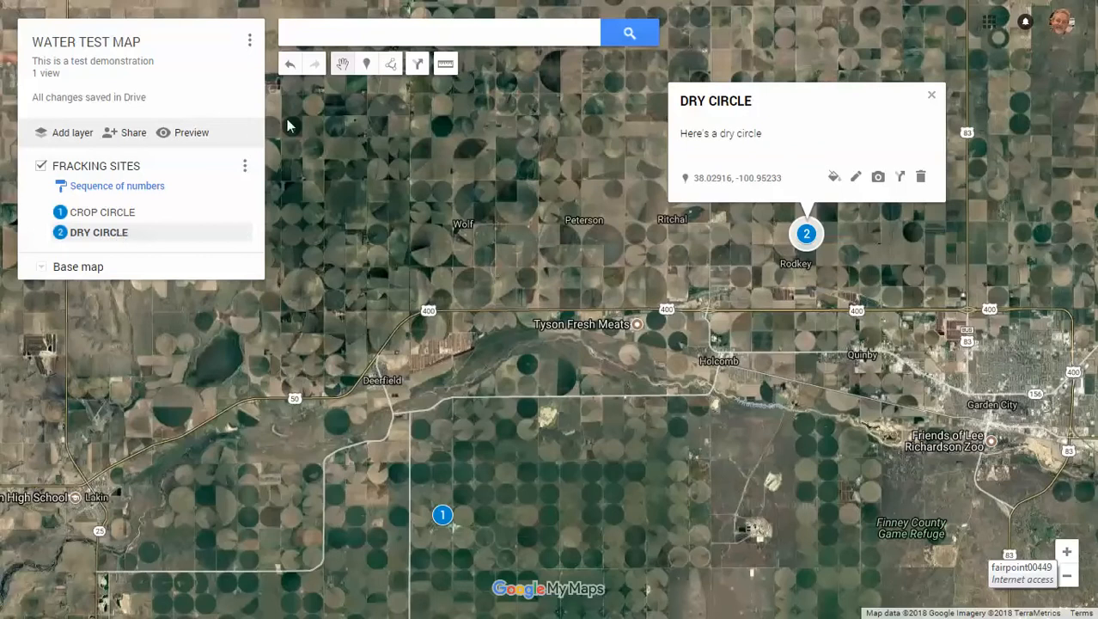
Step: Draw a line about 9.7 mi long southward from near Deerfield, along the straight road west of the CROP CIRCLE marker
left_click(392, 66)
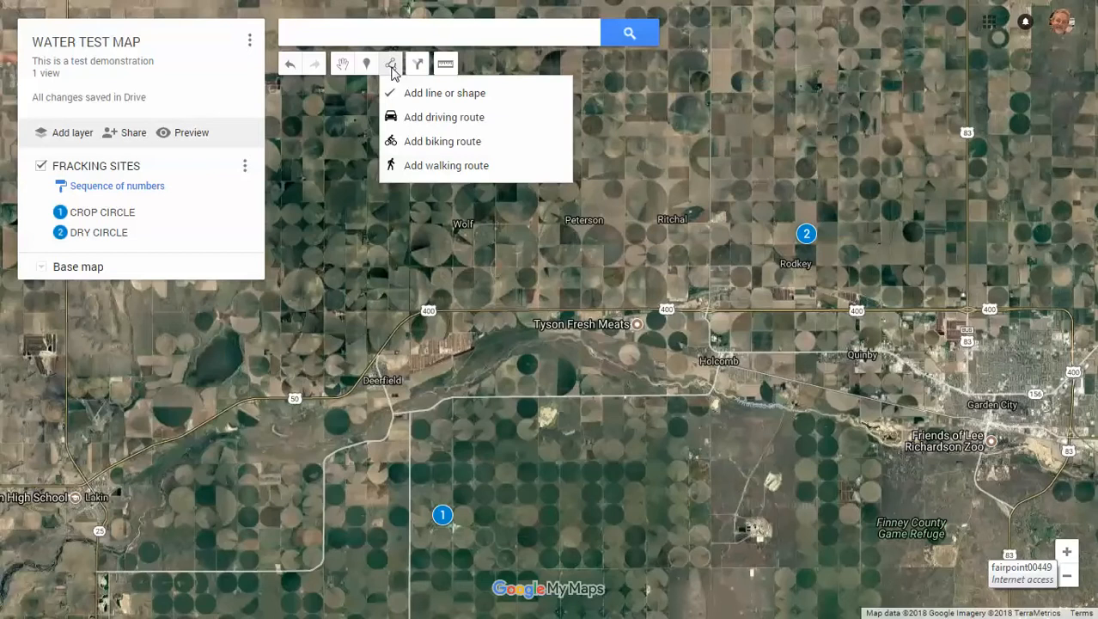
left_click(450, 94)
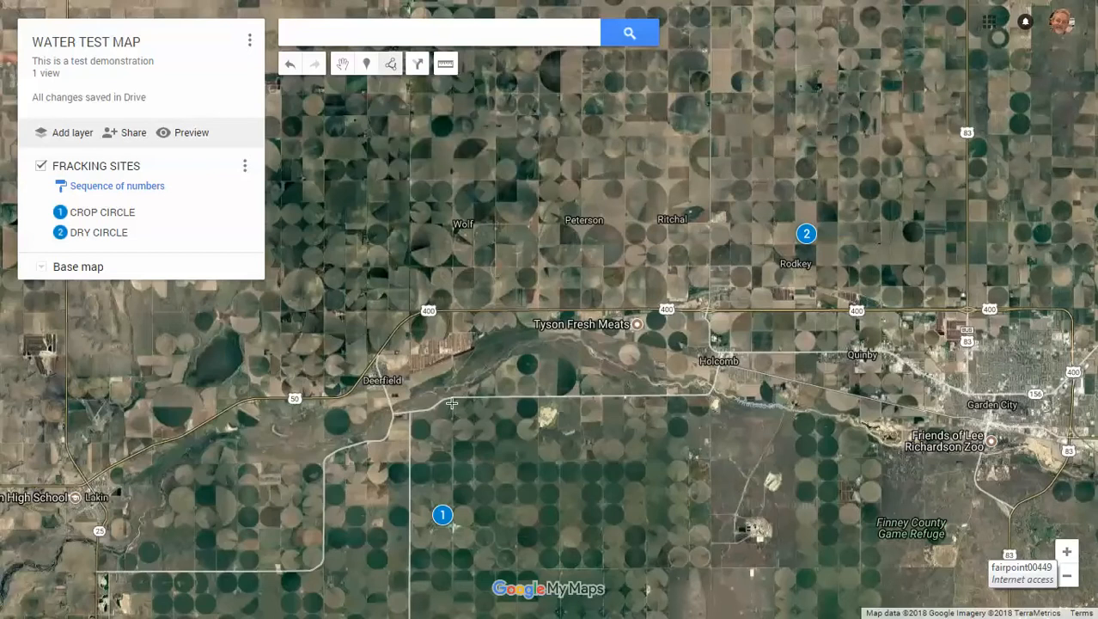
left_click(410, 414)
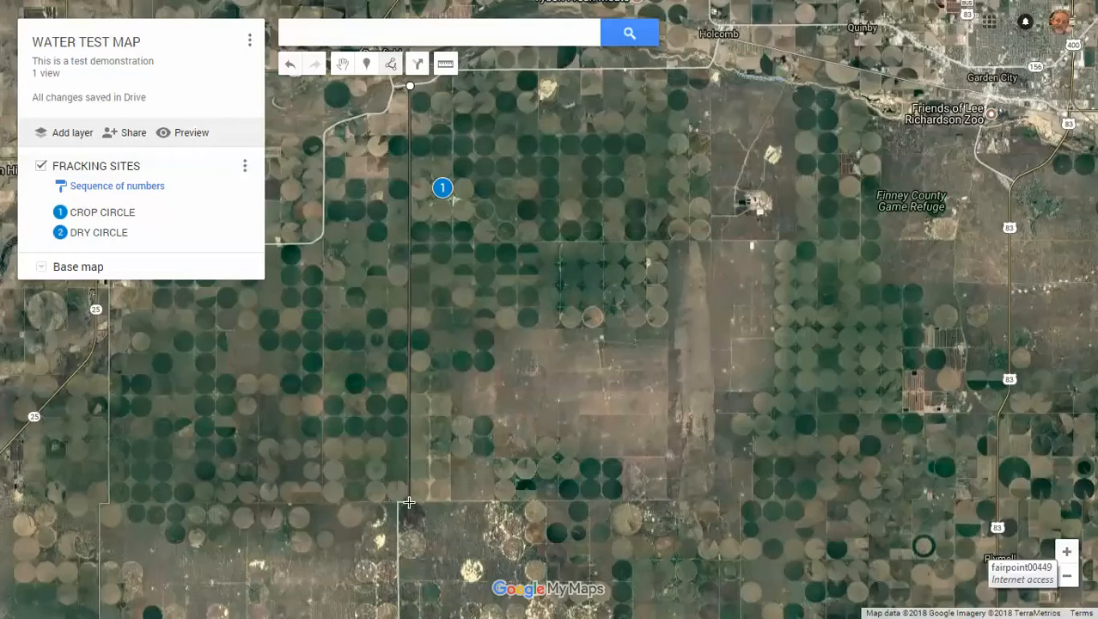
left_click(409, 502)
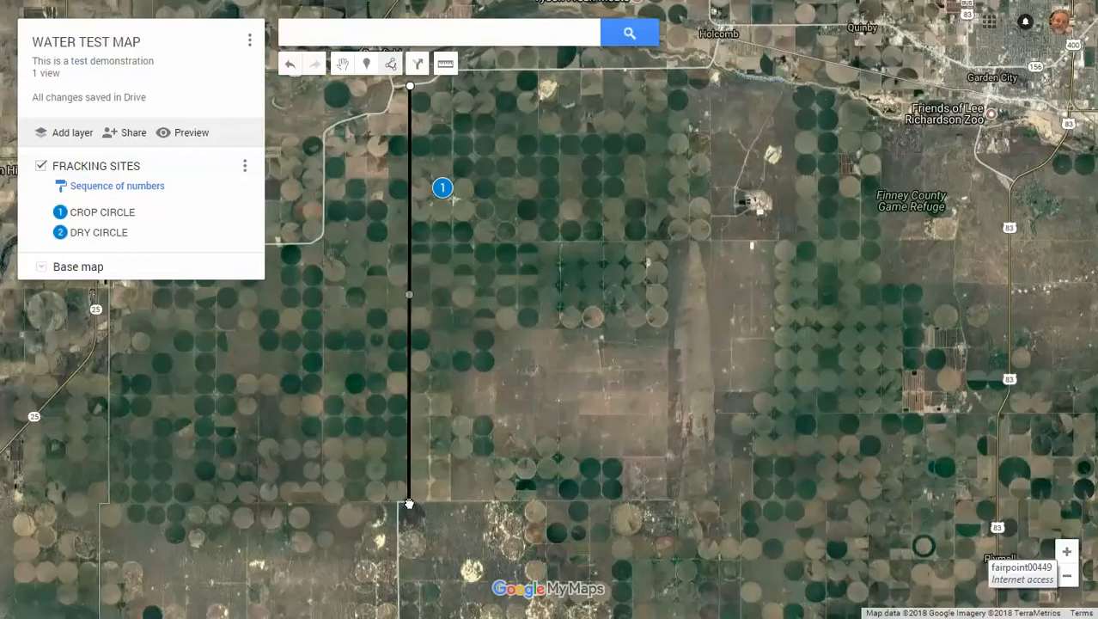
double_click(409, 502)
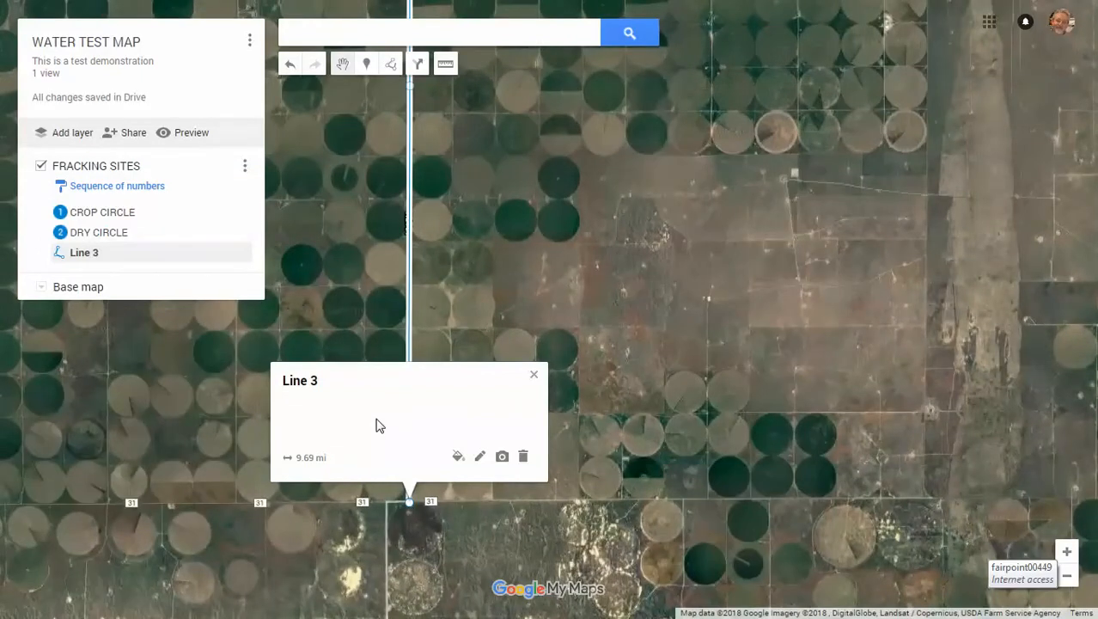
Step: Name the new line ROAD TRACK and give it the description "This tracking a road"
left_click(482, 456)
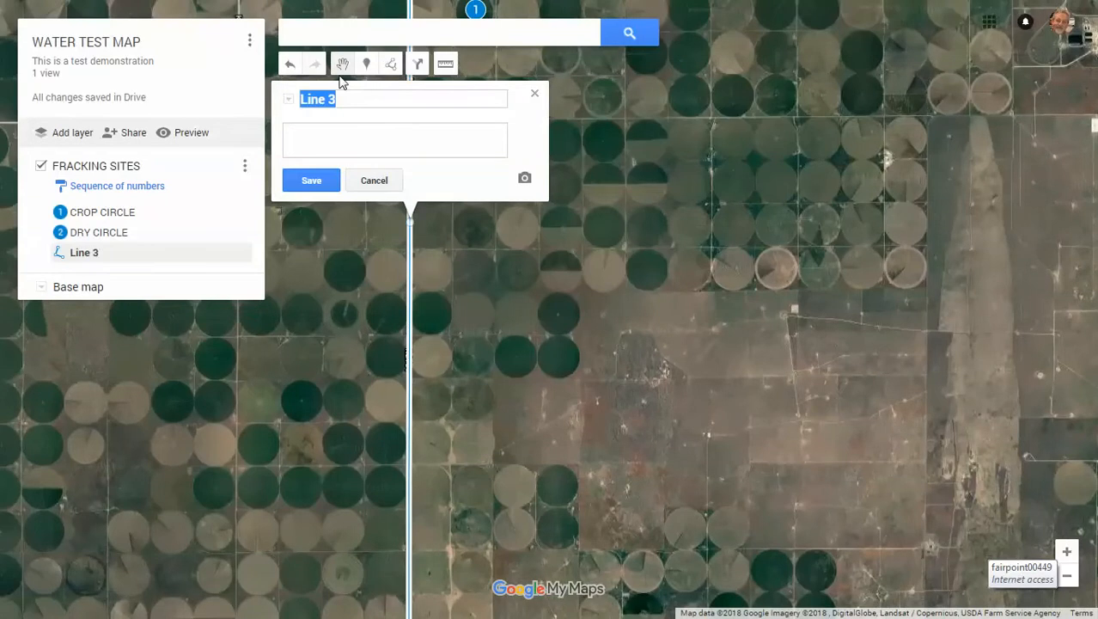
key("BackSpace")
type("ROAD TRACK")
left_click(351, 134)
type("Ths is")
key("BackSpace")
key("BackSpace")
key("BackSpace")
key("BackSpace")
key("BackSpace")
type("is tracking a")
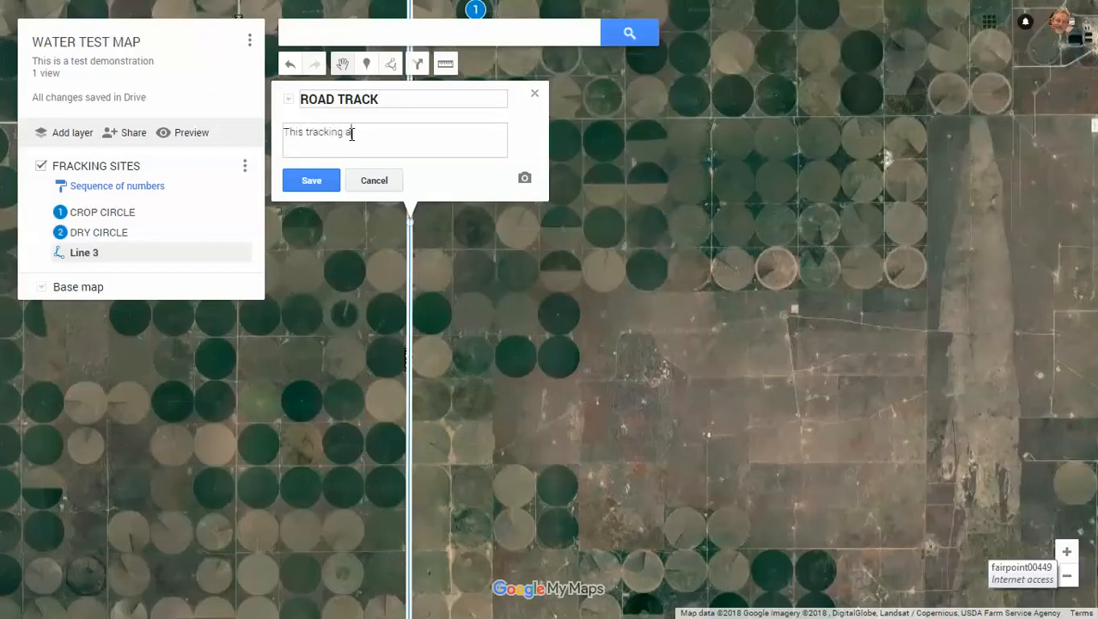
type(" road")
Step: Search Google images for "rural road kansas", attach the photo of a paved road curving past grass to ROAD TRACK, and save
left_click(525, 178)
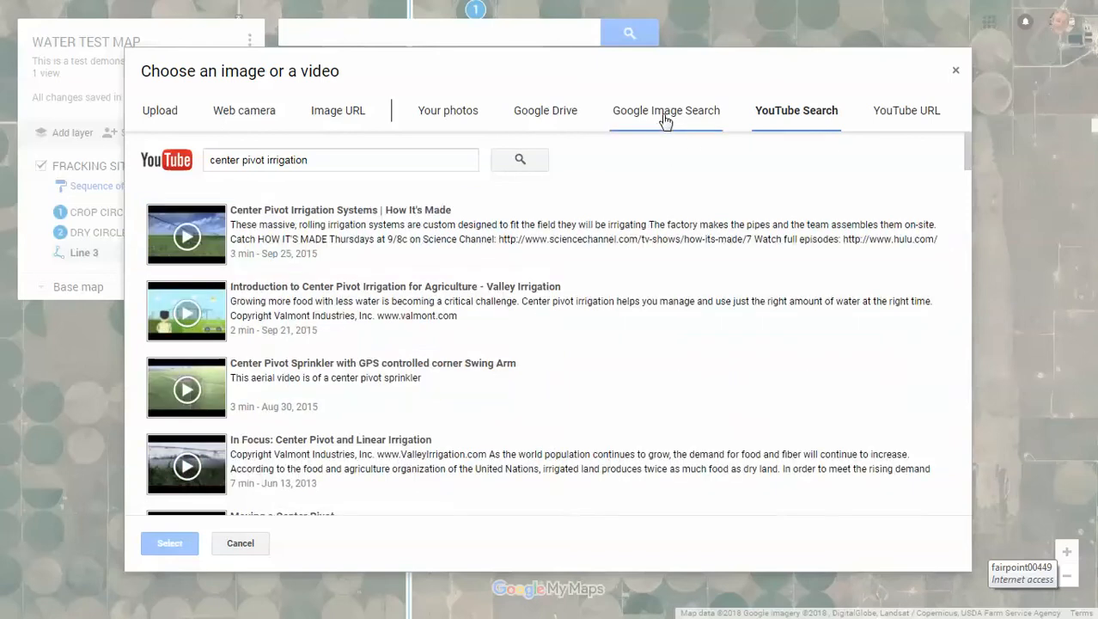
left_click(666, 116)
type("rural road ")
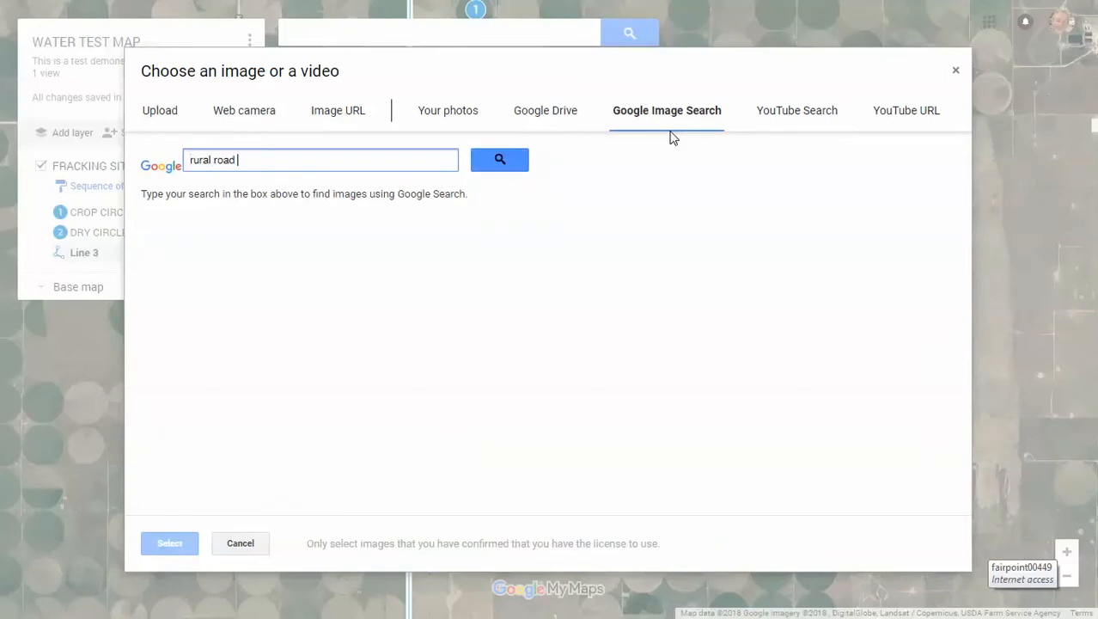
type("kansas")
key("Return")
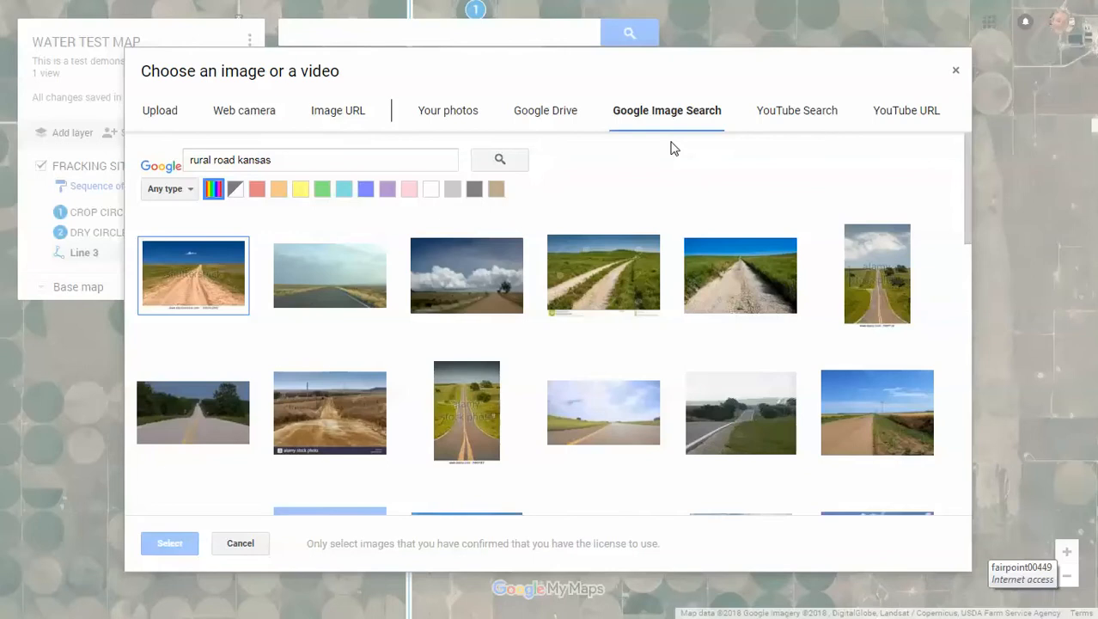
left_click(762, 431)
left_click(176, 556)
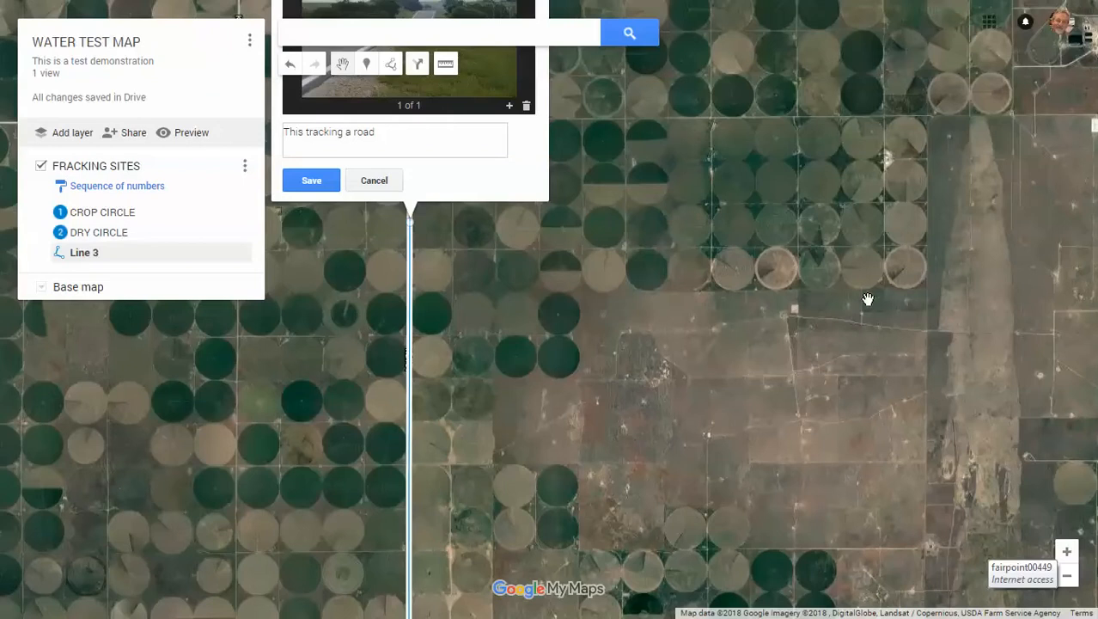
left_click(312, 180)
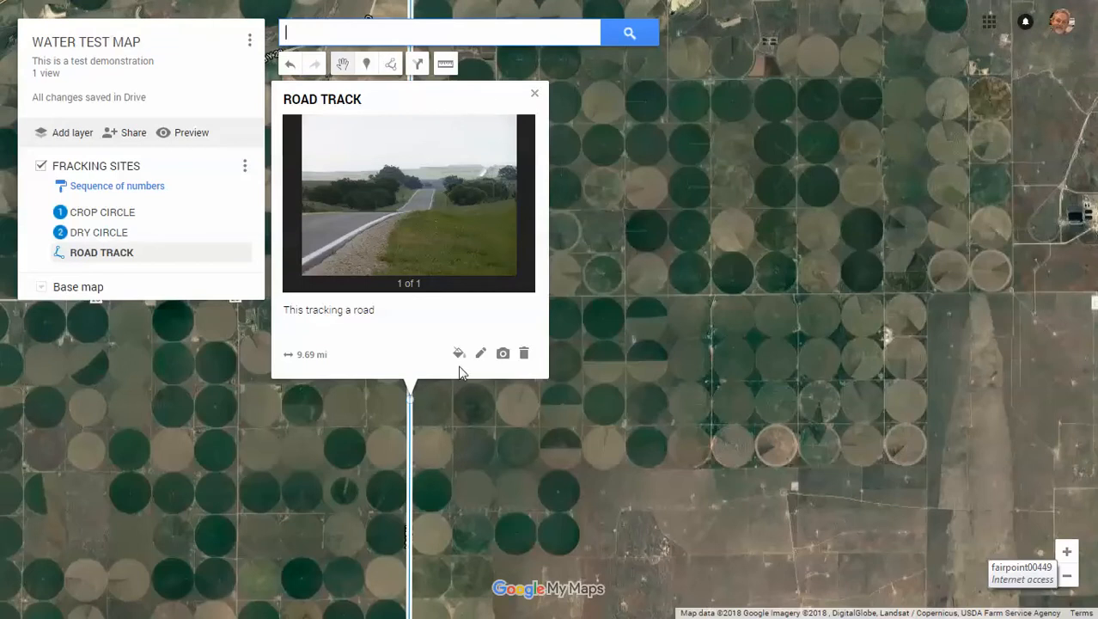
Step: Reopen ROAD TRACK's title and description for editing, save them as they are, and view the DRY CIRCLE card
left_click(482, 355)
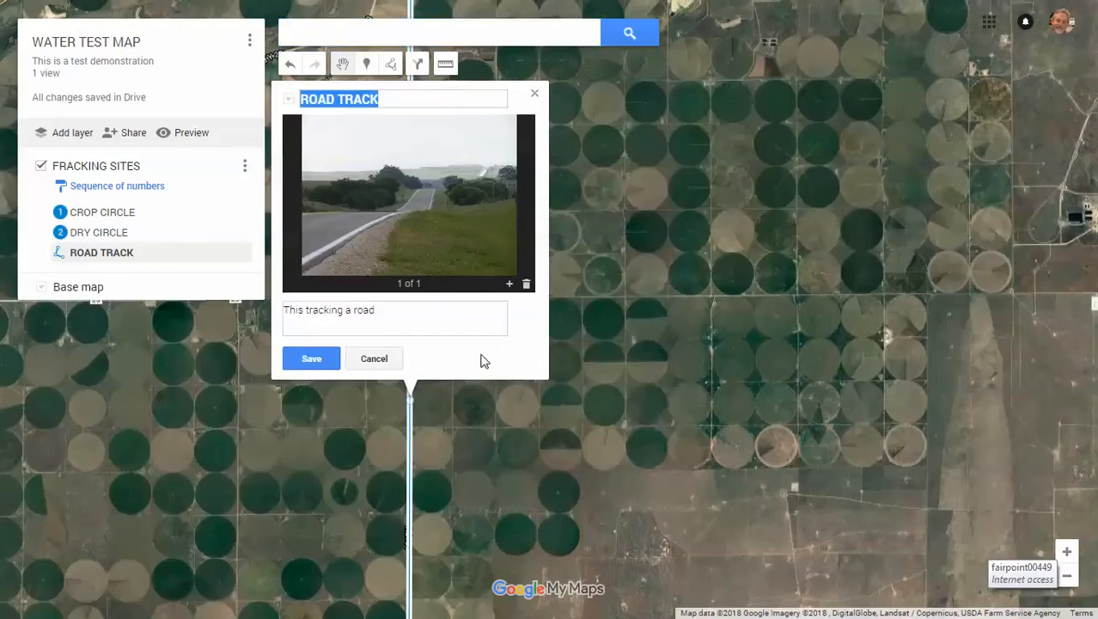
left_click(447, 101)
key("Tab")
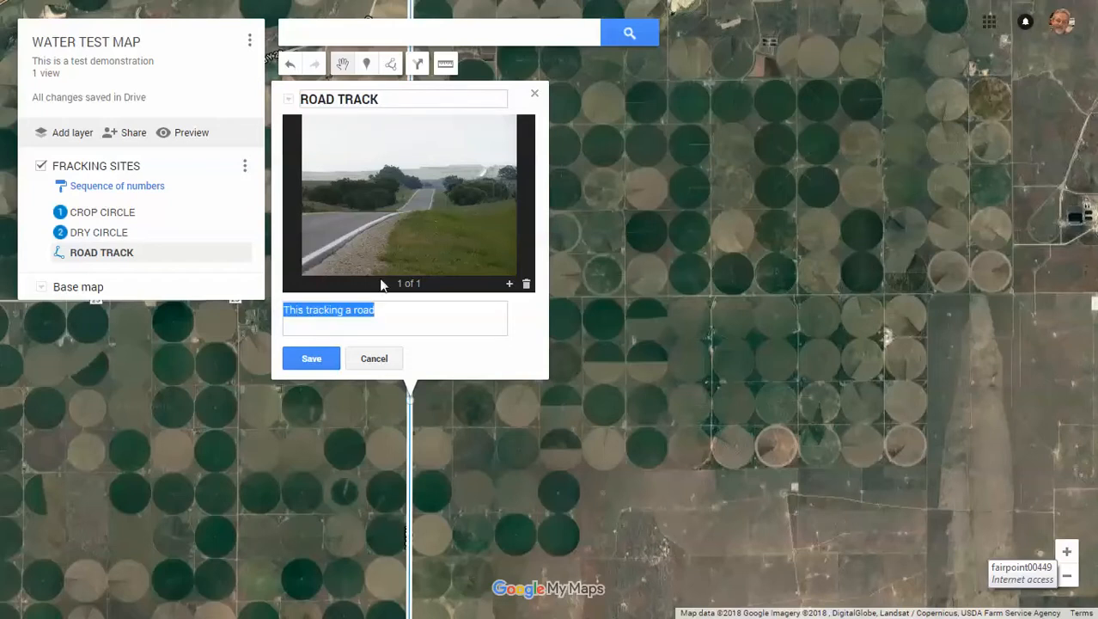
left_click(309, 359)
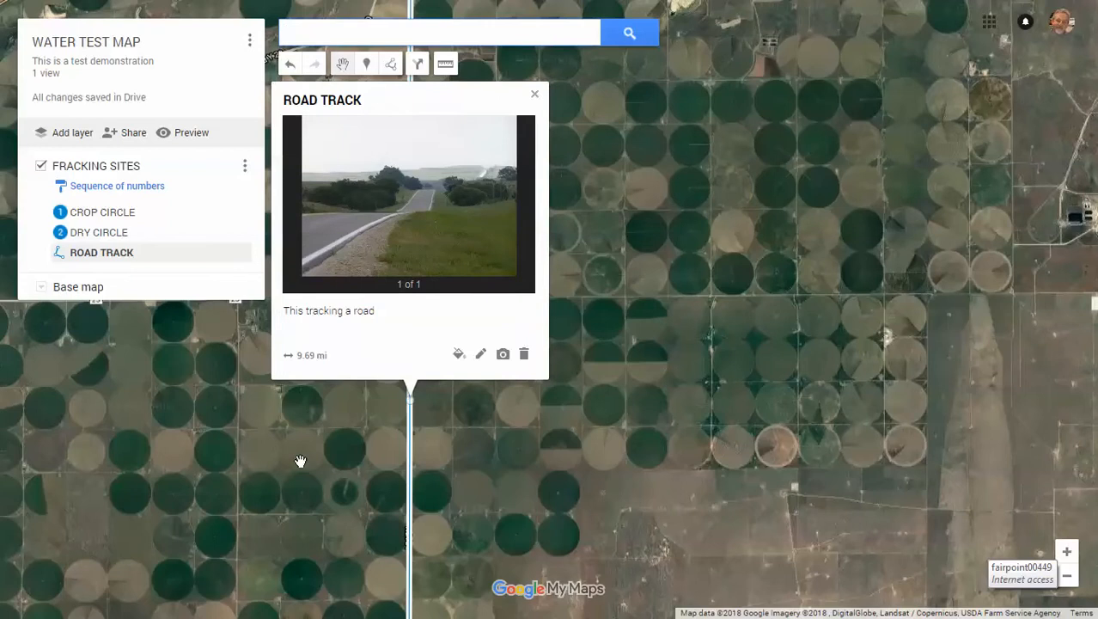
left_click(117, 233)
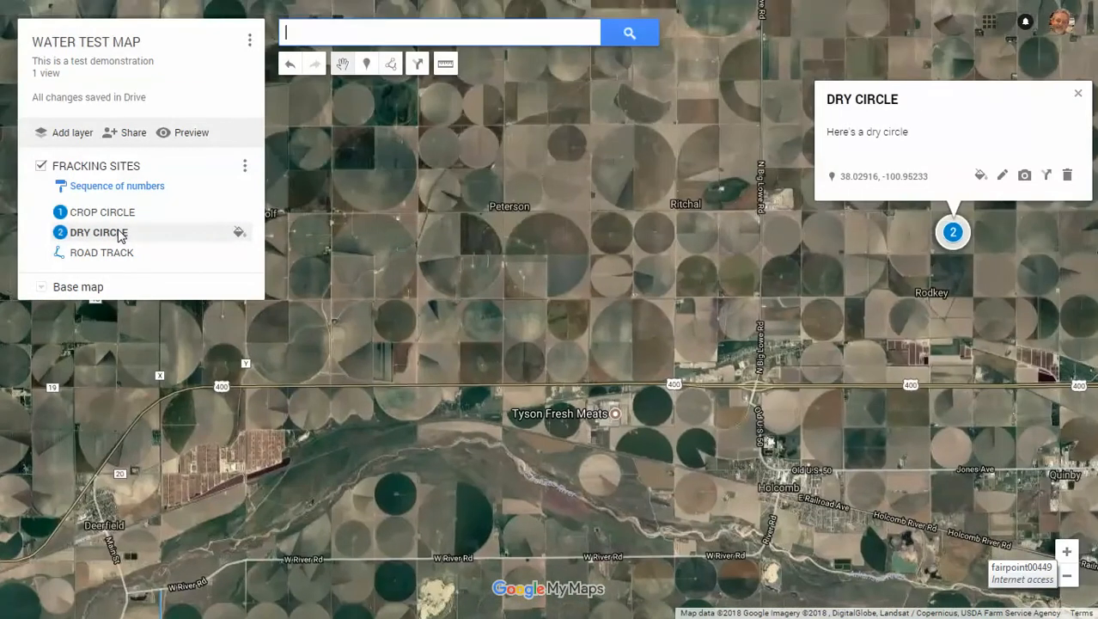
Step: View the CROP CIRCLE card, and try out the FRACKING SITES layer's visibility toggle and layer options
left_click(114, 220)
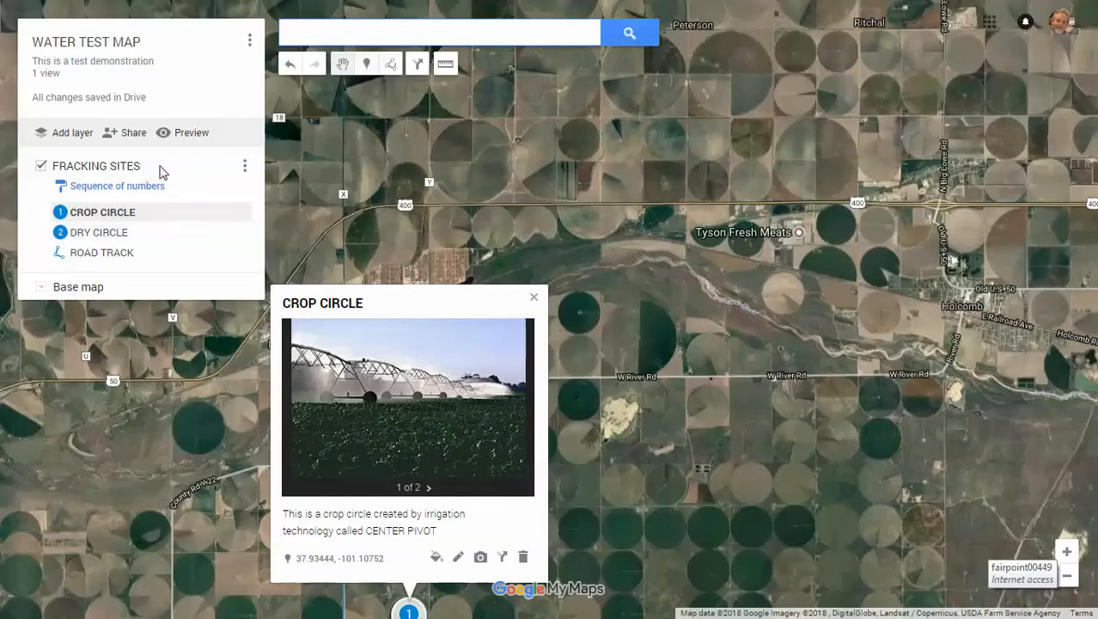
left_click(42, 167)
left_click(43, 167)
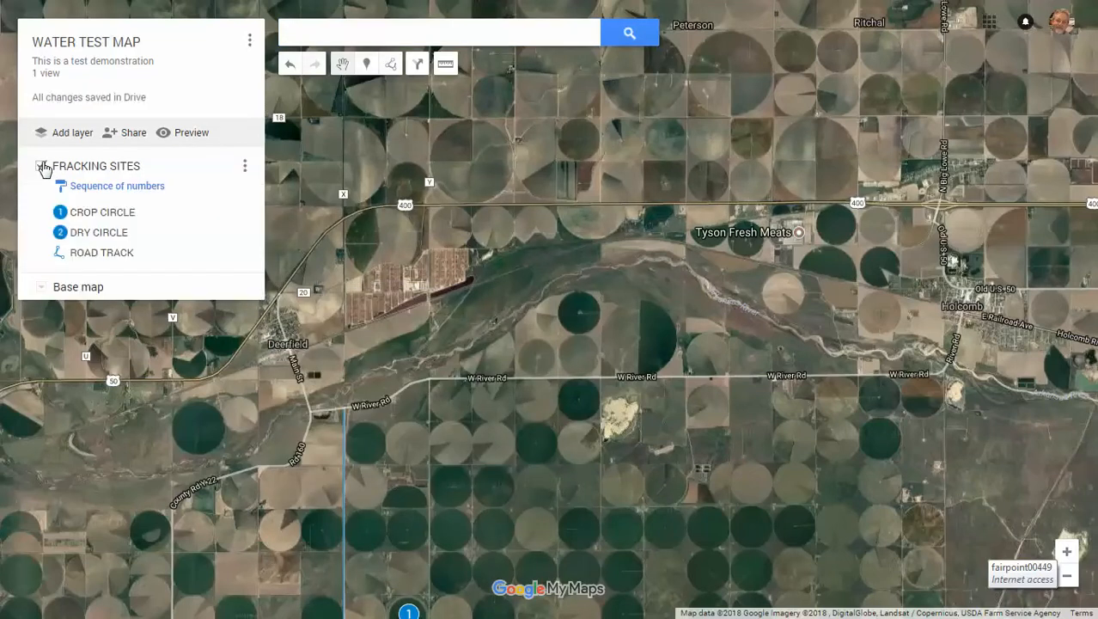
left_click(246, 171)
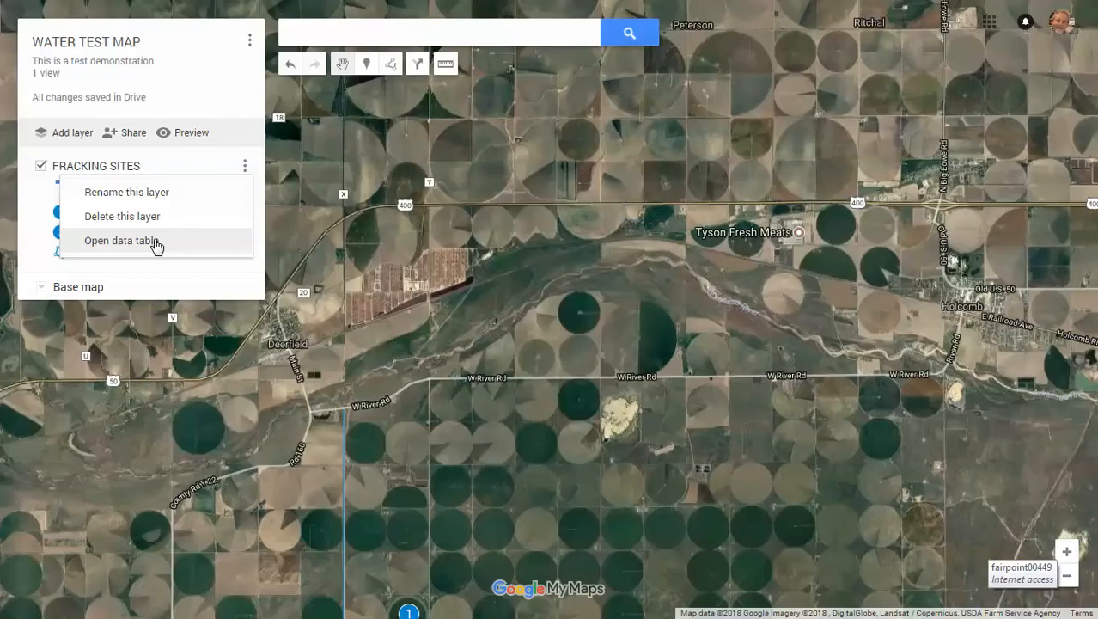
left_click(244, 166)
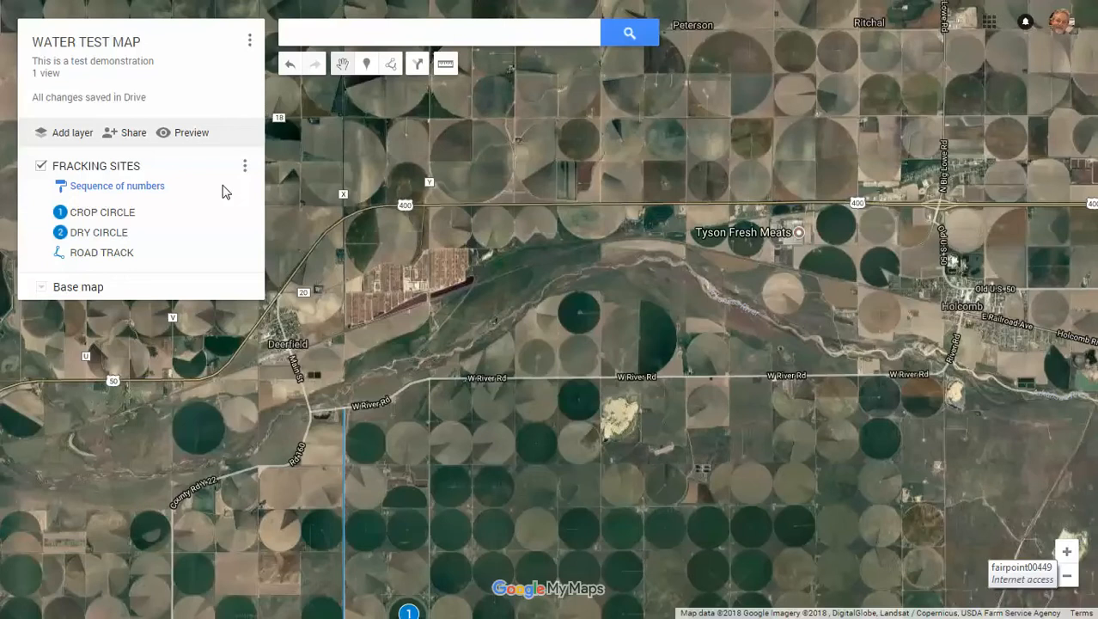
Step: Add a new layer named "Amtrak Stations" and hide the FRACKING SITES layer
left_click(74, 135)
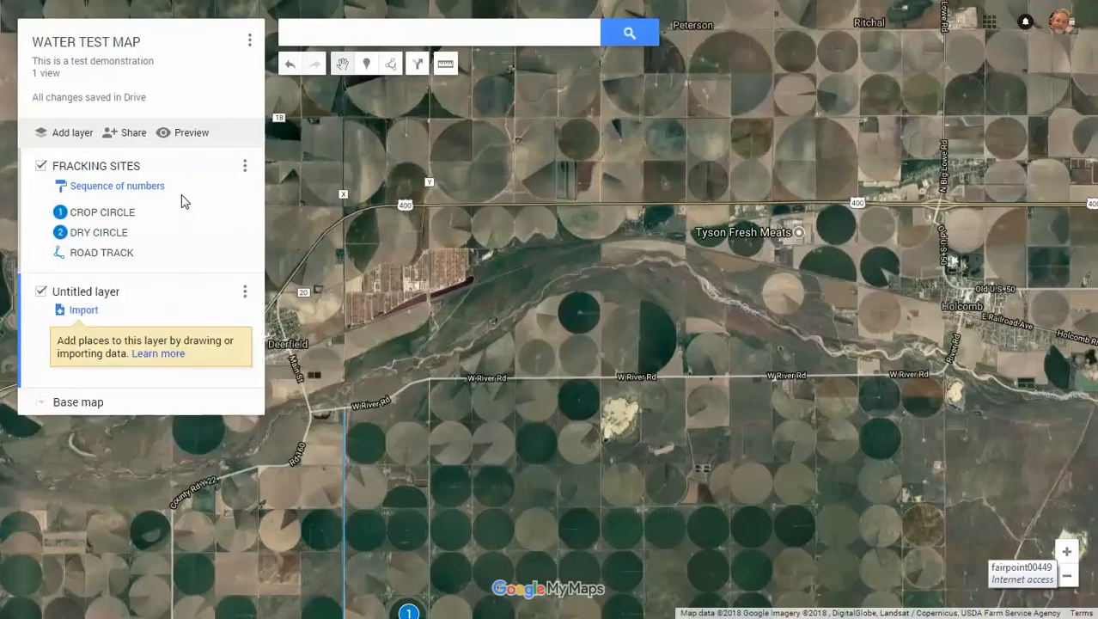
left_click(41, 166)
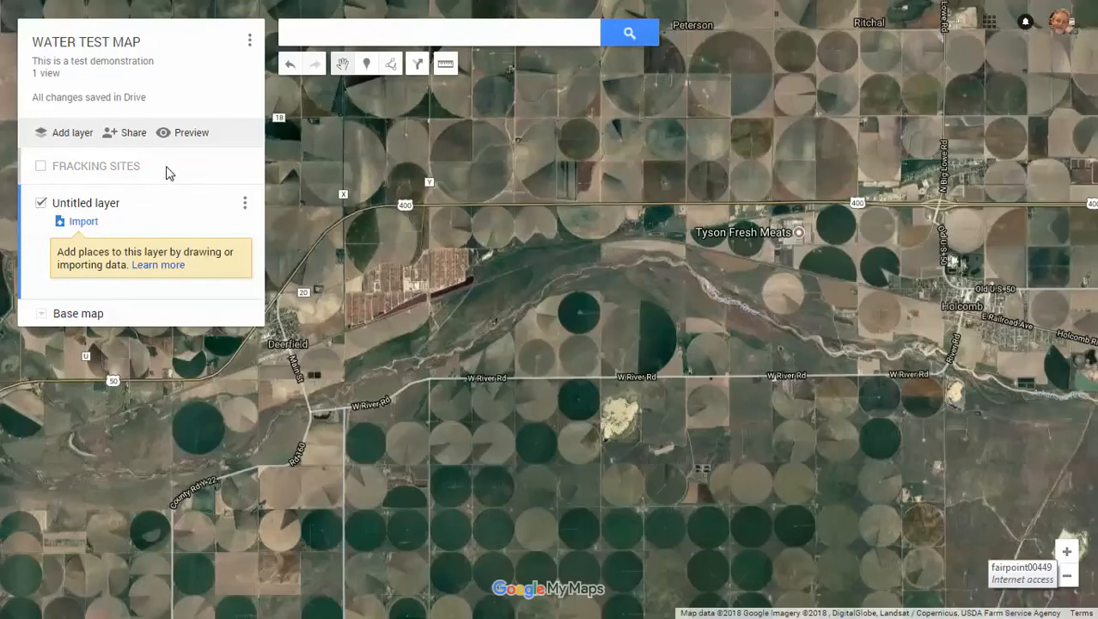
left_click(112, 206)
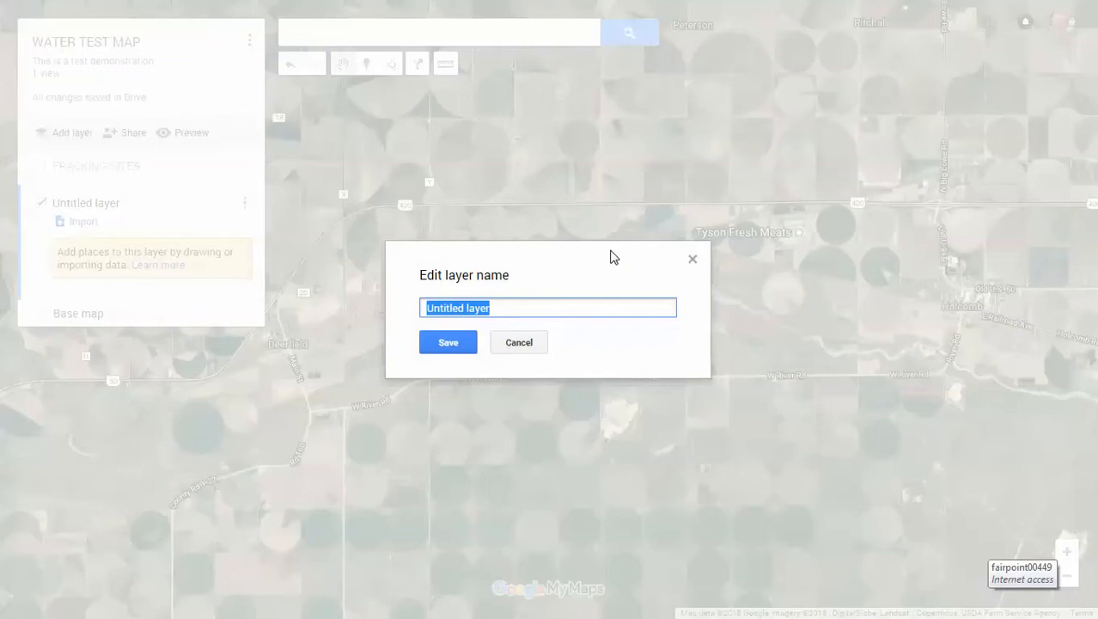
key("BackSpace")
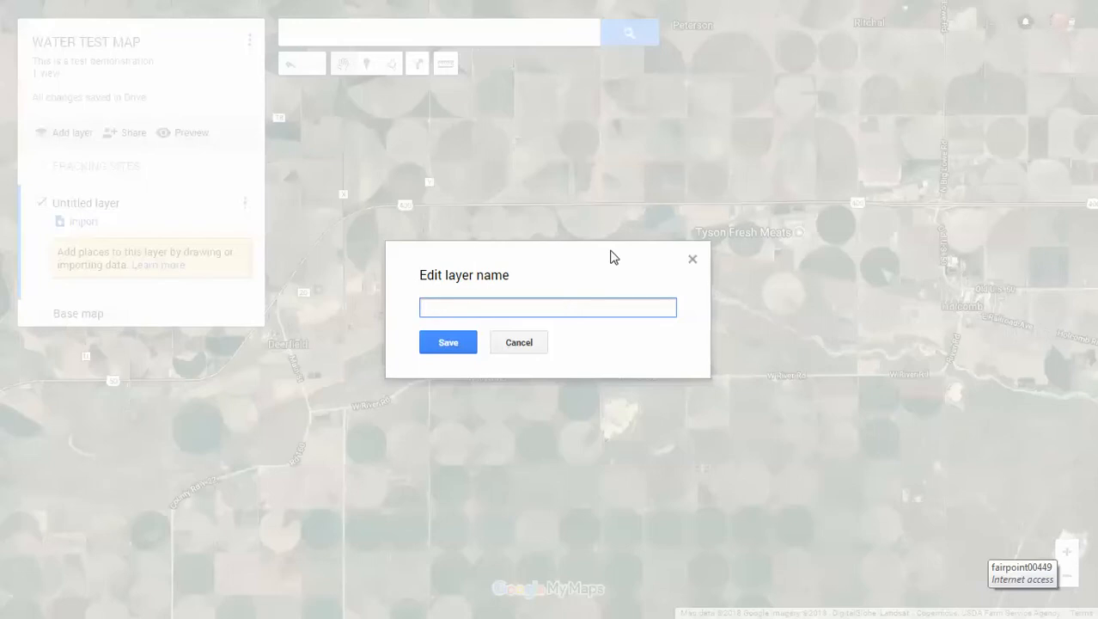
type("Amtrak Stations")
left_click(423, 351)
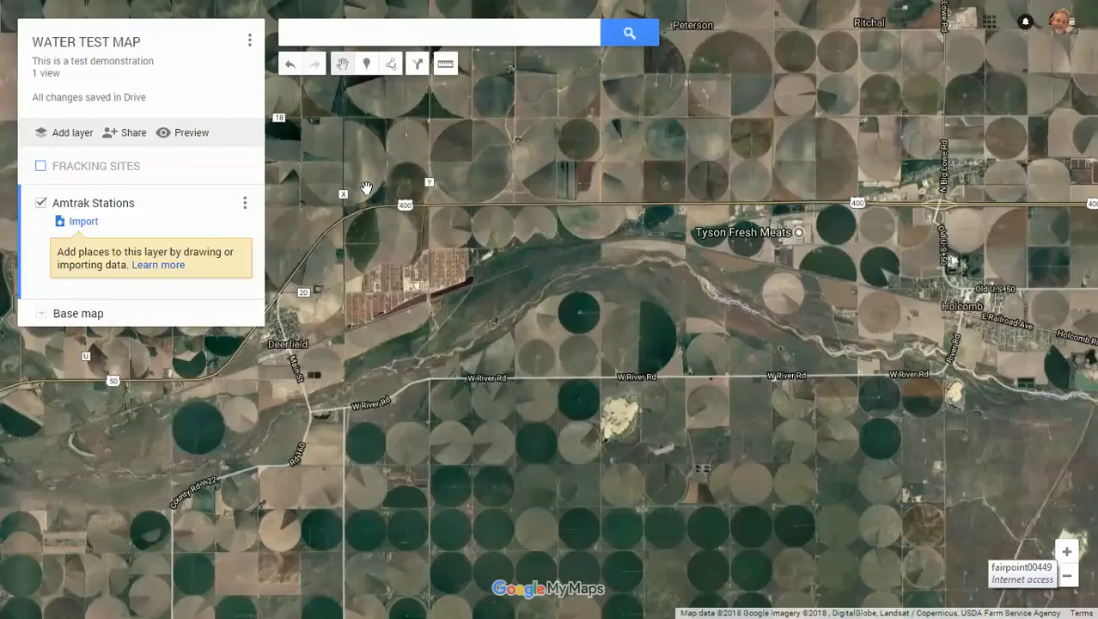
Step: Search for "amtrak williston ND" and add the Williston Amtrak station to the Amtrak Stations layer
left_click(478, 35)
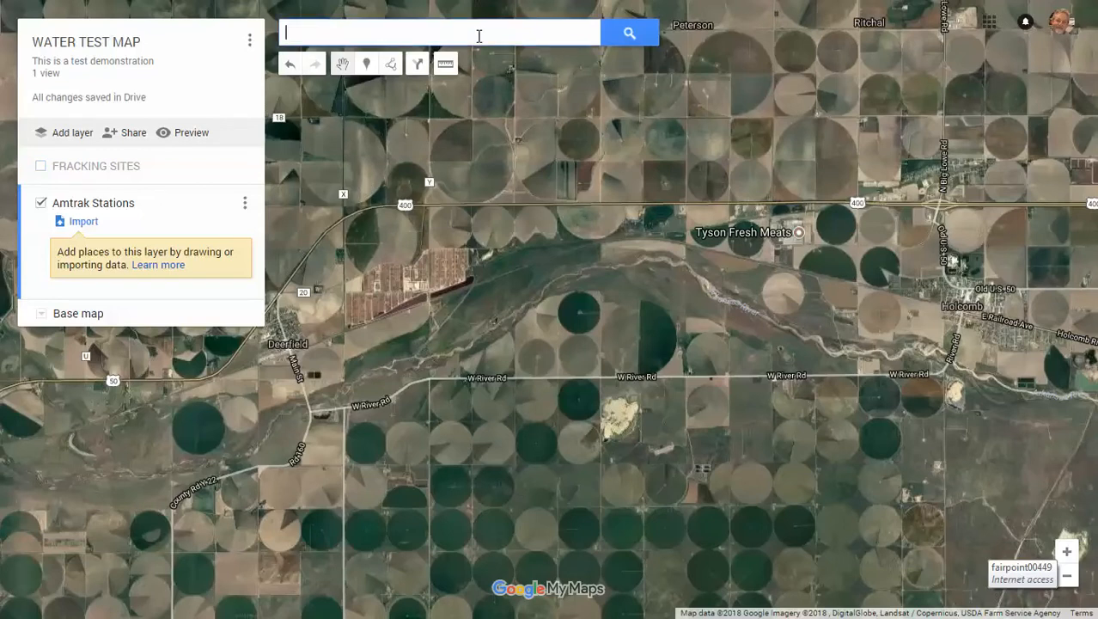
type("amtrak willi")
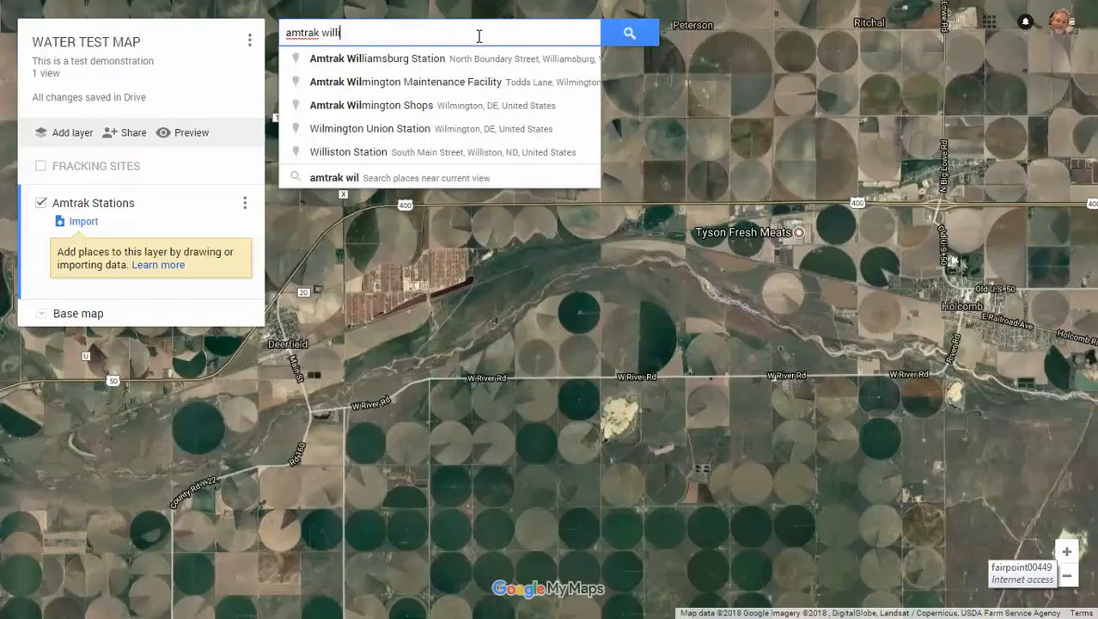
type("ston ND")
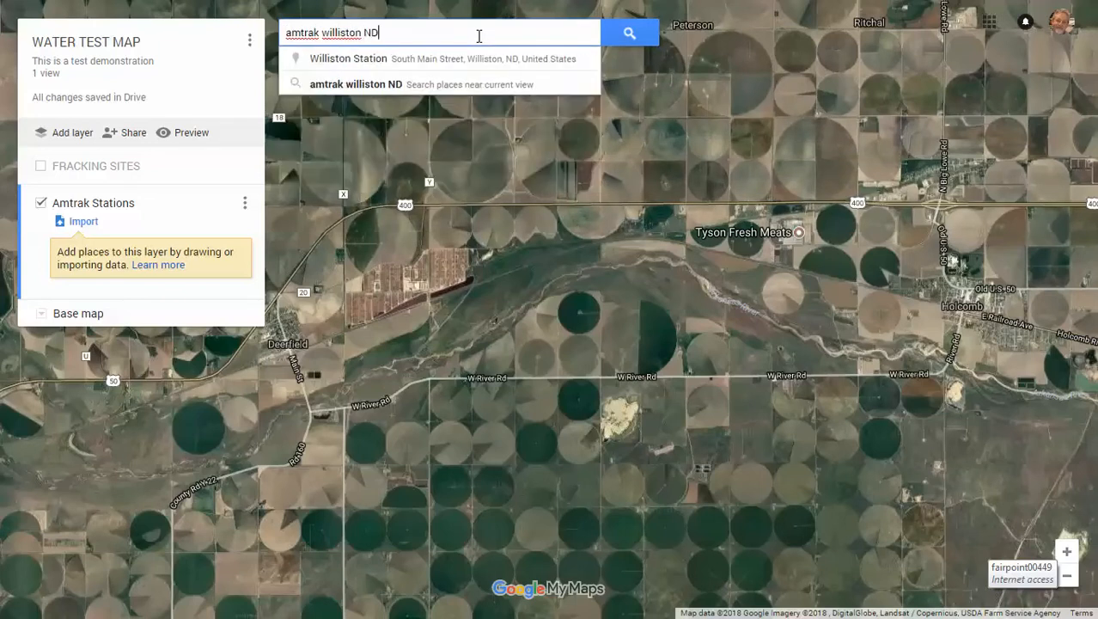
key("Return")
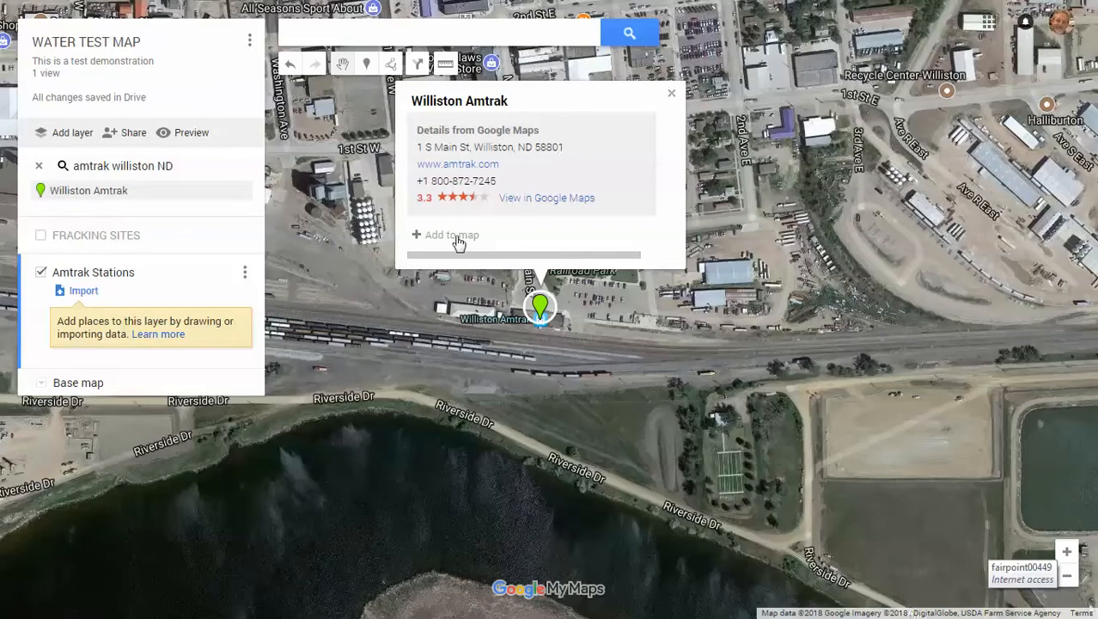
left_click(428, 238)
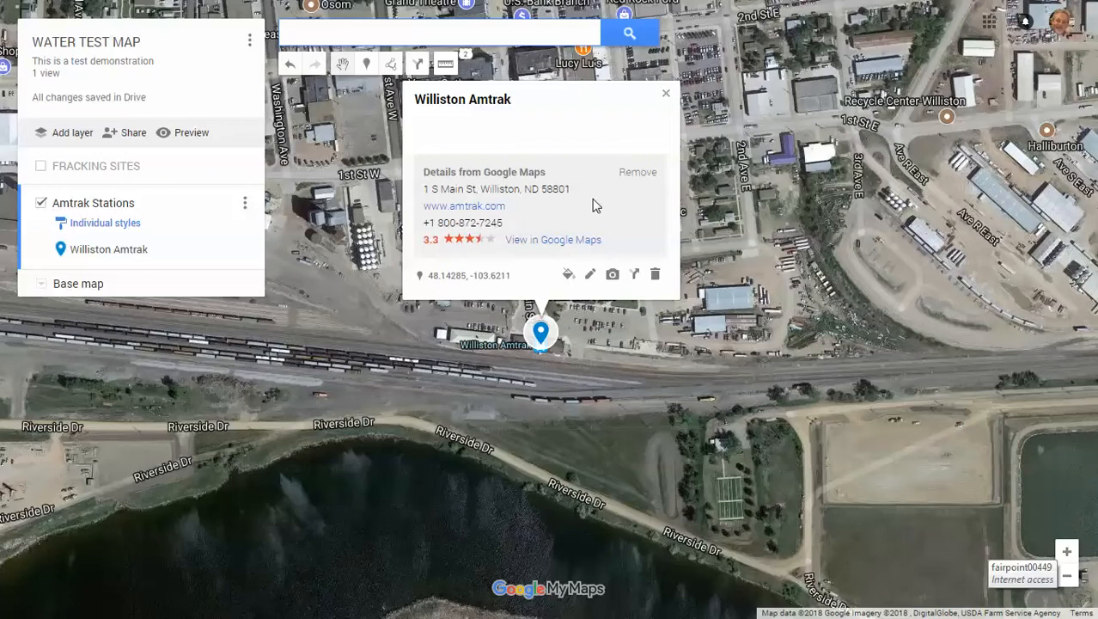
Step: Give the Williston Amtrak marker the description "This is our placemark for the WIlliston ND Amtrak. Contact details are below" and save it
left_click(590, 274)
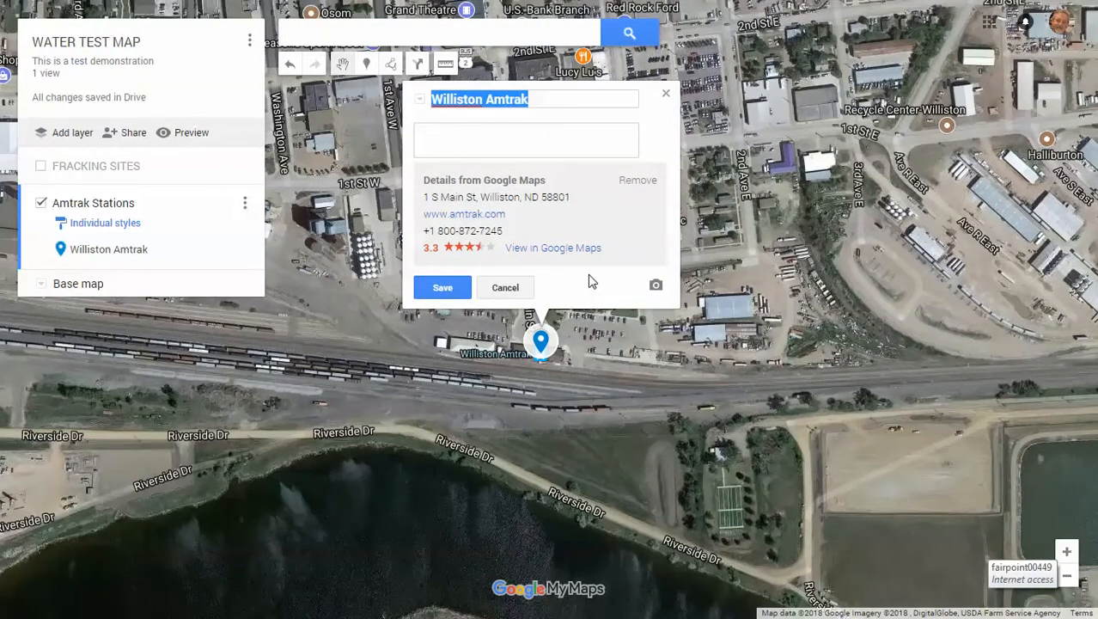
left_click(484, 131)
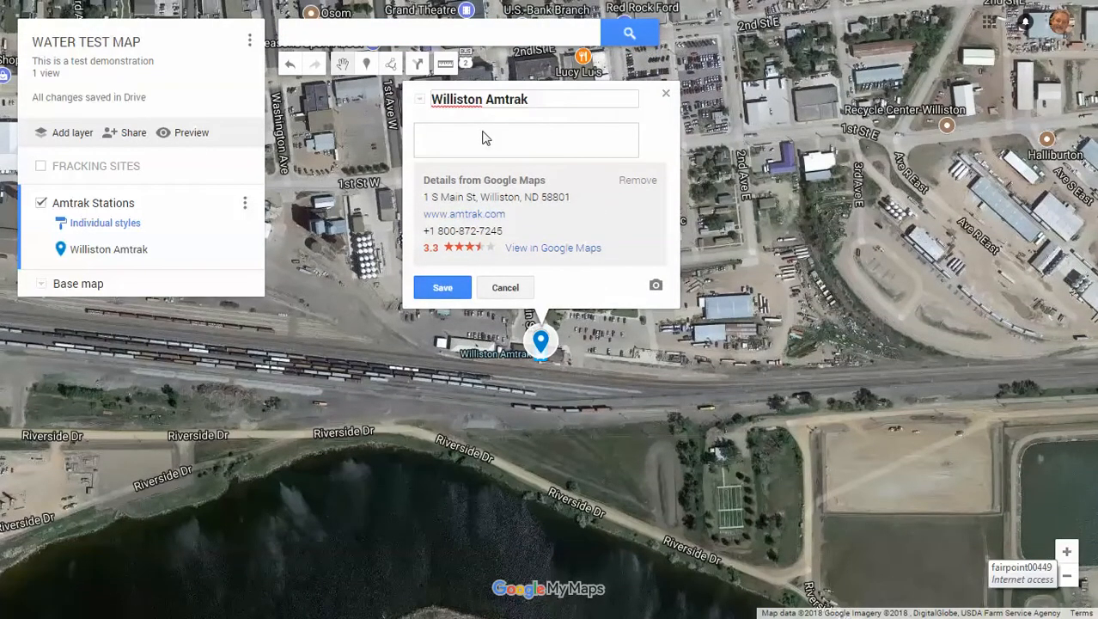
type("This is our placemark for the WIlliston ND ")
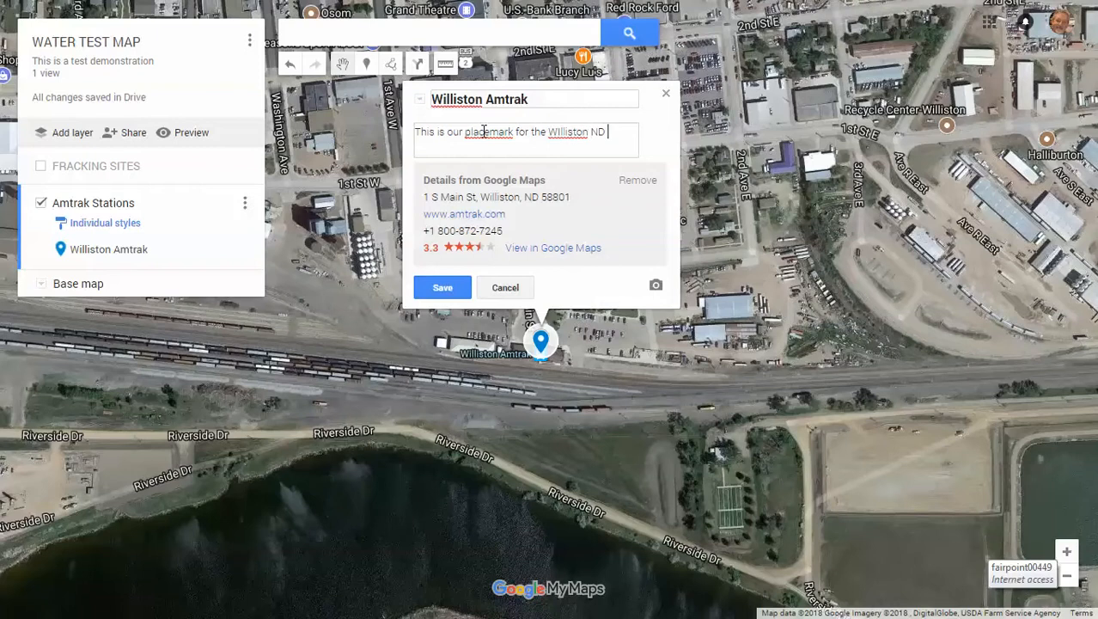
type("Amtrack")
key("BackSpace")
key("BackSpace")
type("k and")
key("BackSpace")
key("BackSpace")
key("BackSpace")
key("BackSpace")
key("BackSpace")
type(".  Contact deatails")
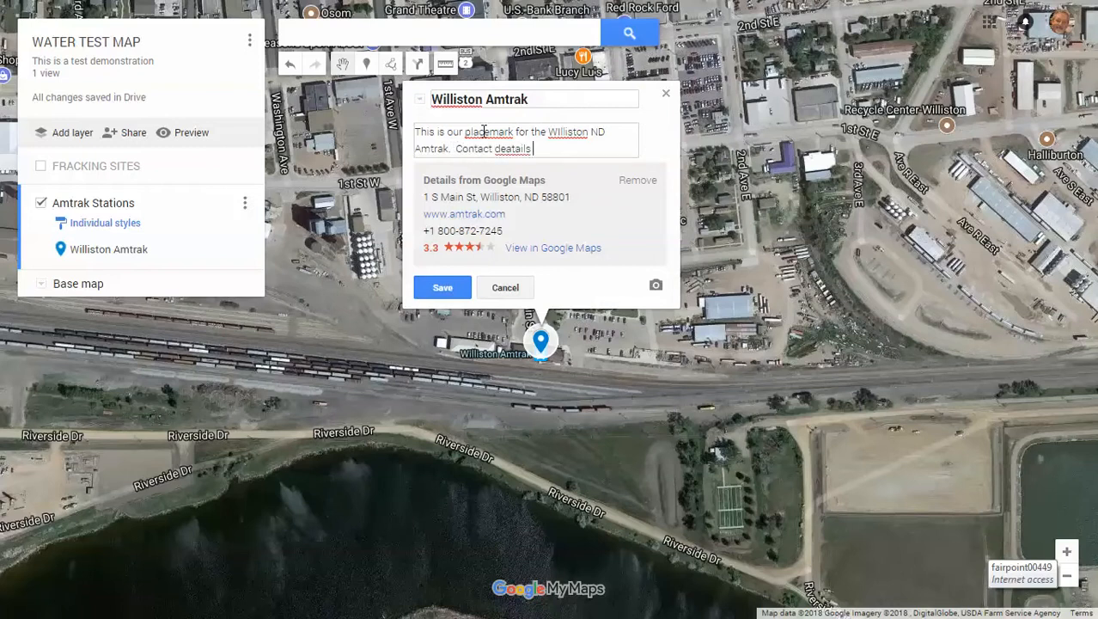
key("BackSpace")
key("BackSpace")
key("BackSpace")
key("BackSpace")
type("tails and")
key("BackSpace")
key("BackSpace")
key("BackSpace")
key("BackSpace")
key("BackSpace")
key("BackSpace")
key("BackSpace")
type("ls are below")
left_click(431, 291)
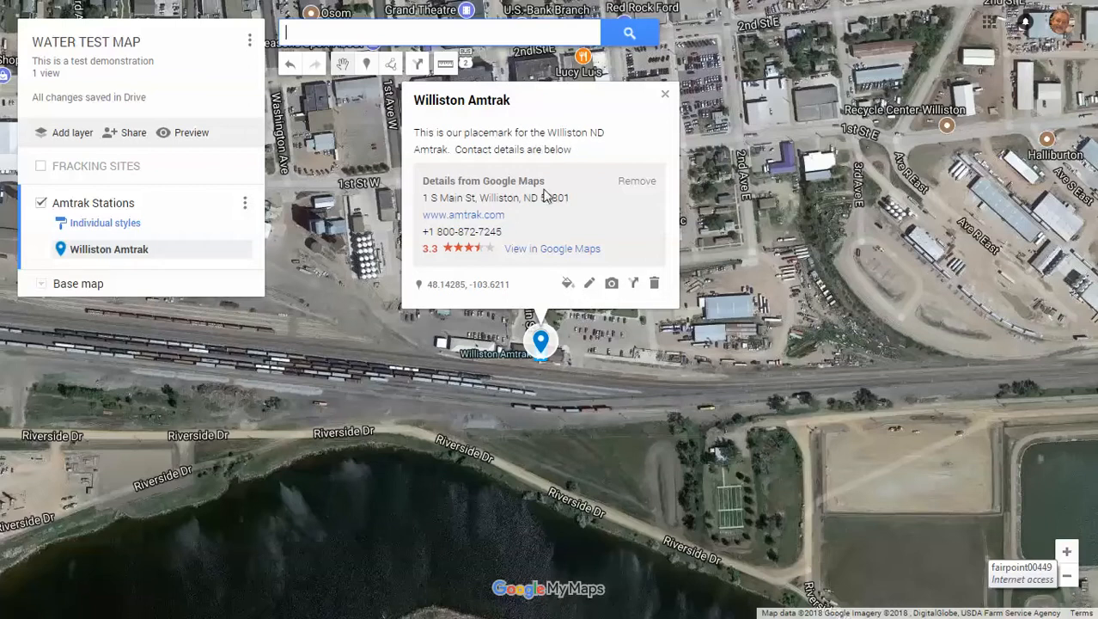
Step: Search Google images for "amtrak williston ND", attach the photo of the brick station building to the Williston Amtrak marker, and save
left_click(611, 284)
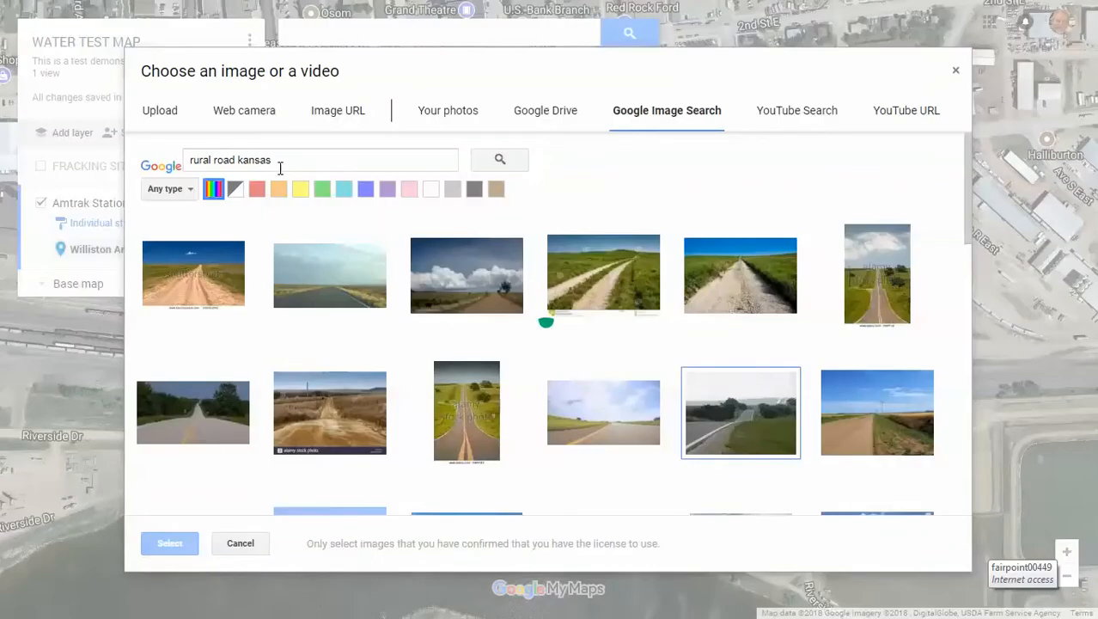
left_click_drag(277, 167, 166, 166)
key("BackSpace")
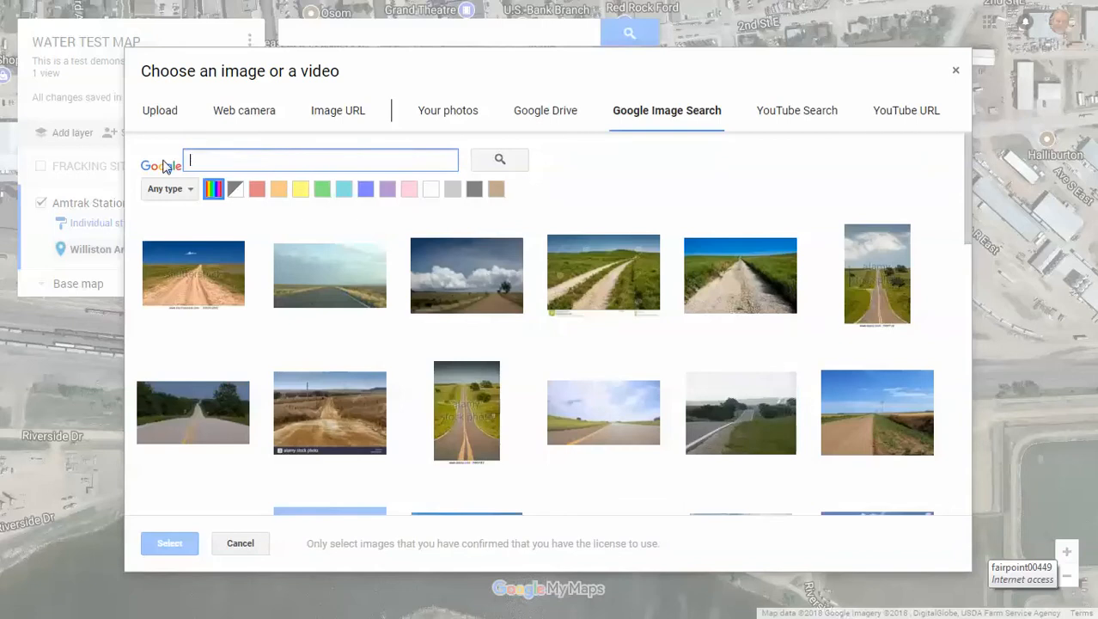
type("amtrak")
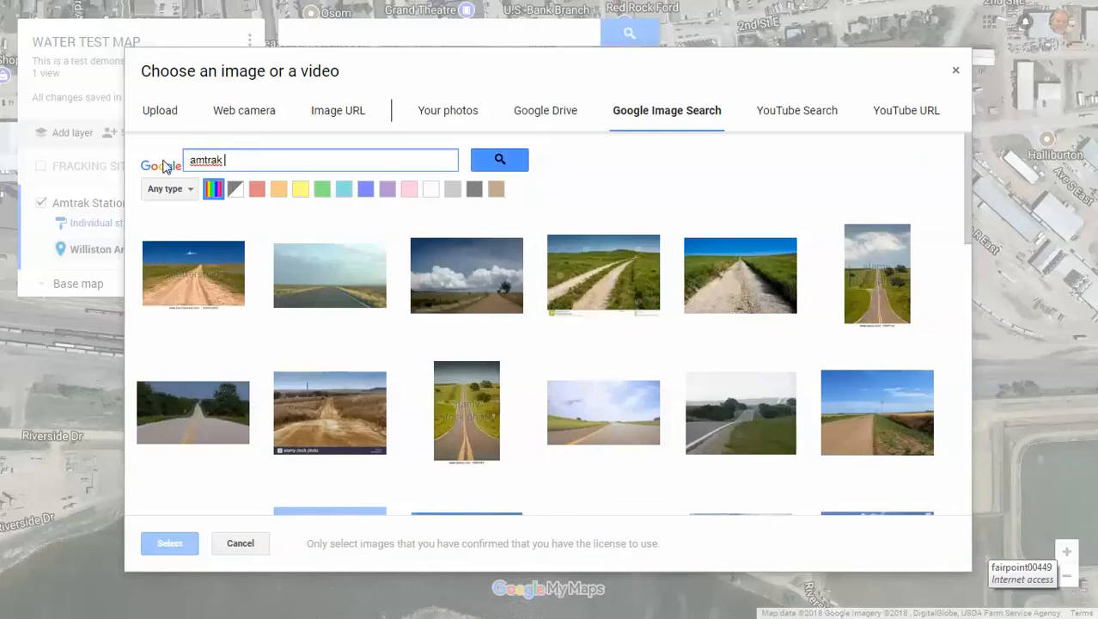
type(" willist")
type("on ND")
key("Return")
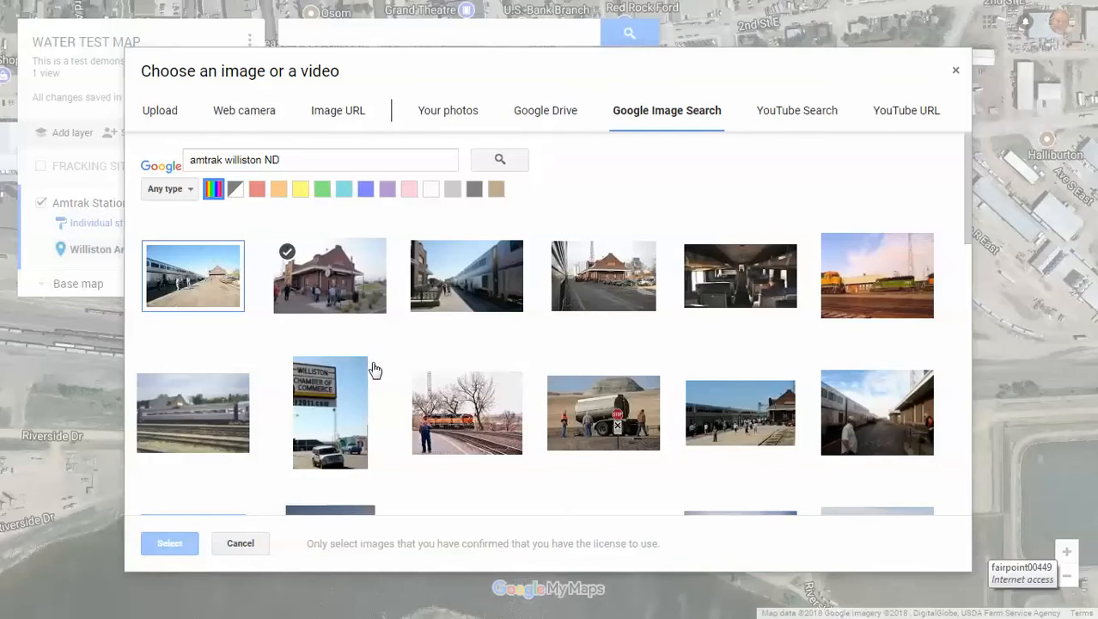
left_click(343, 287)
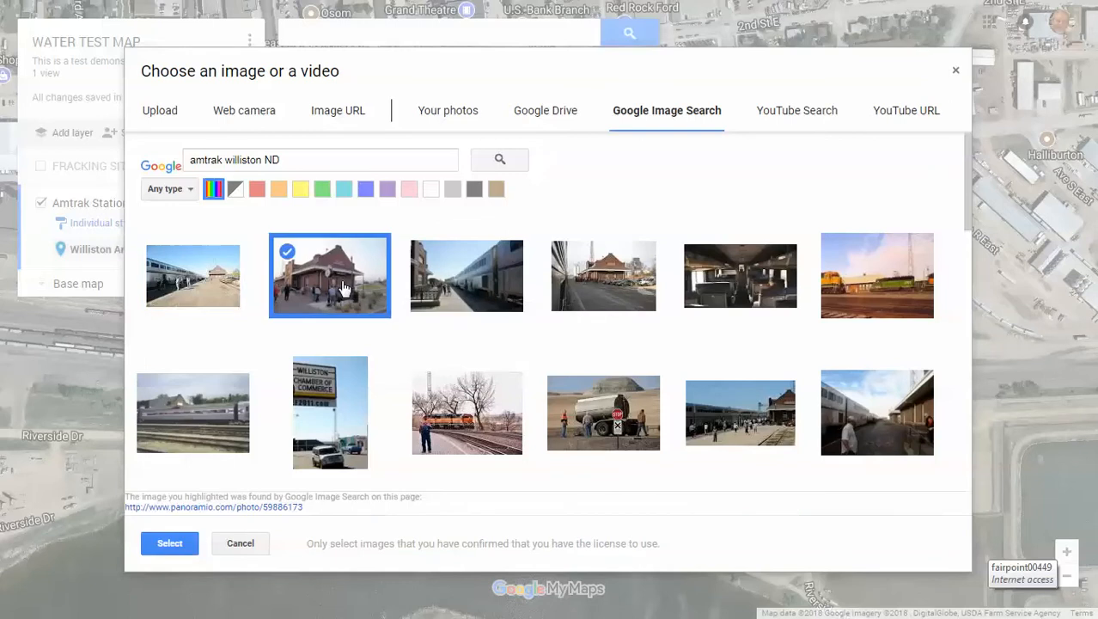
left_click(171, 543)
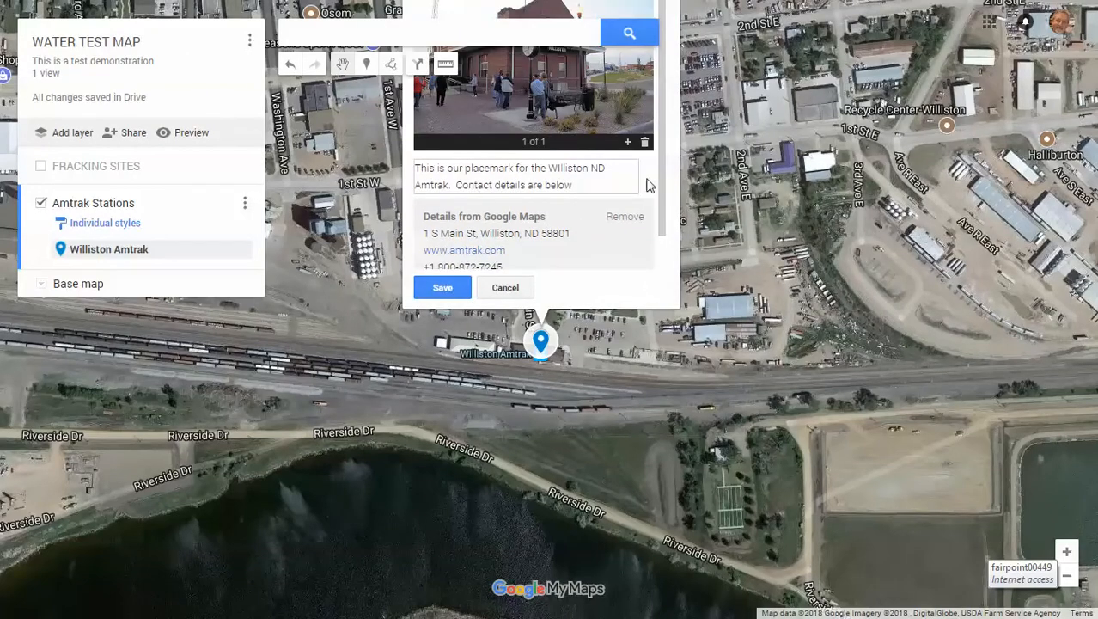
left_click(444, 288)
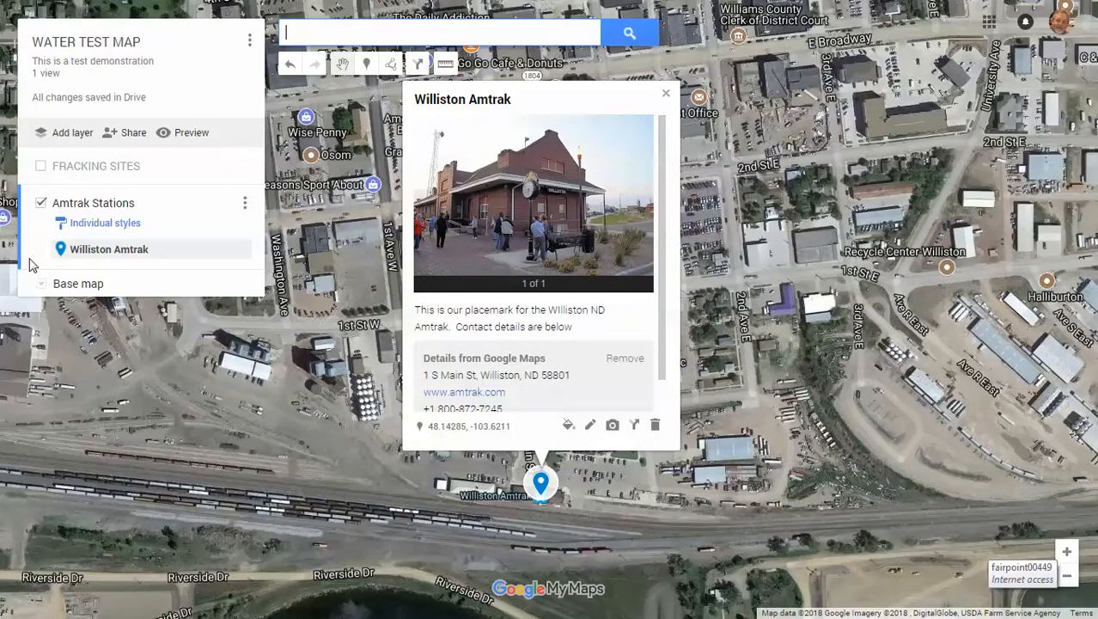
Step: Style the Amtrak Stations layer as a sequence of numbers and color the Williston Amtrak marker crimson red, closing its card
left_click(125, 221)
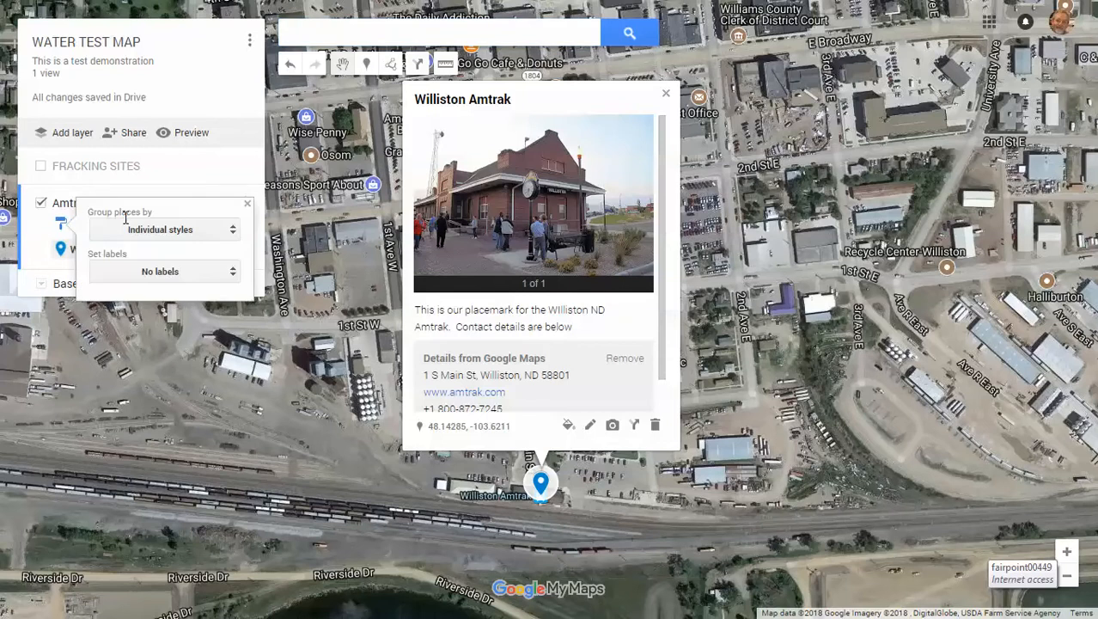
left_click(237, 232)
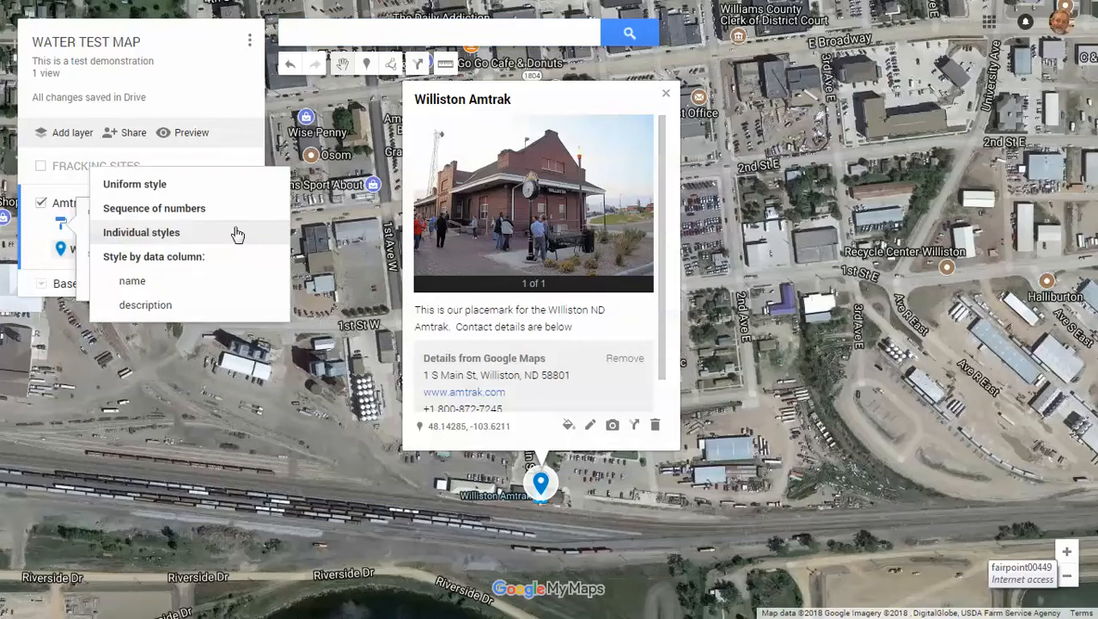
left_click(172, 209)
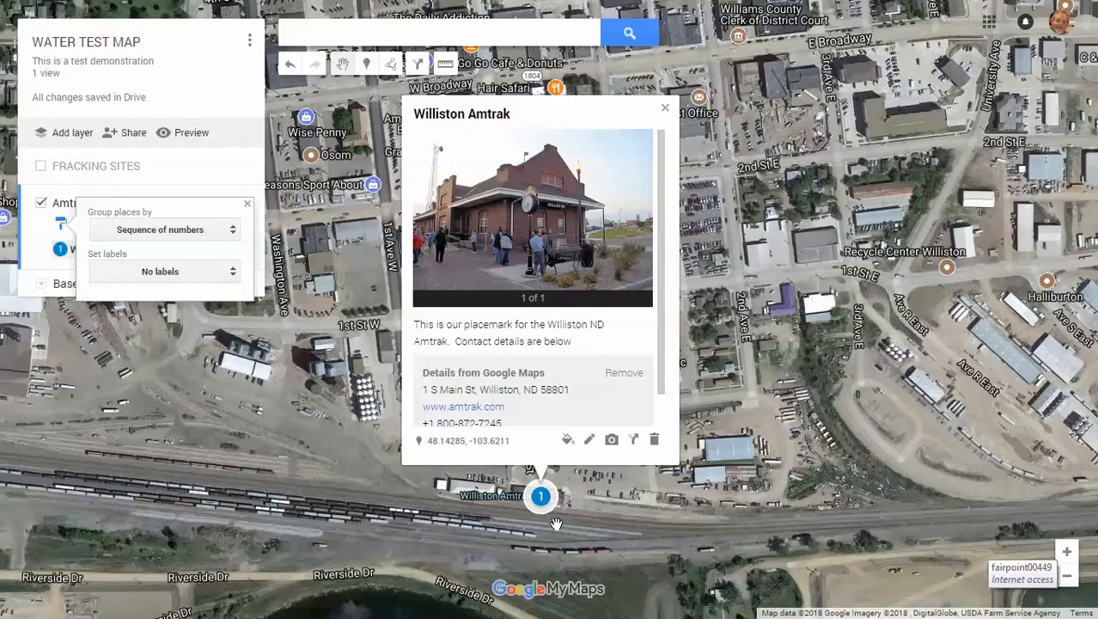
left_click(568, 440)
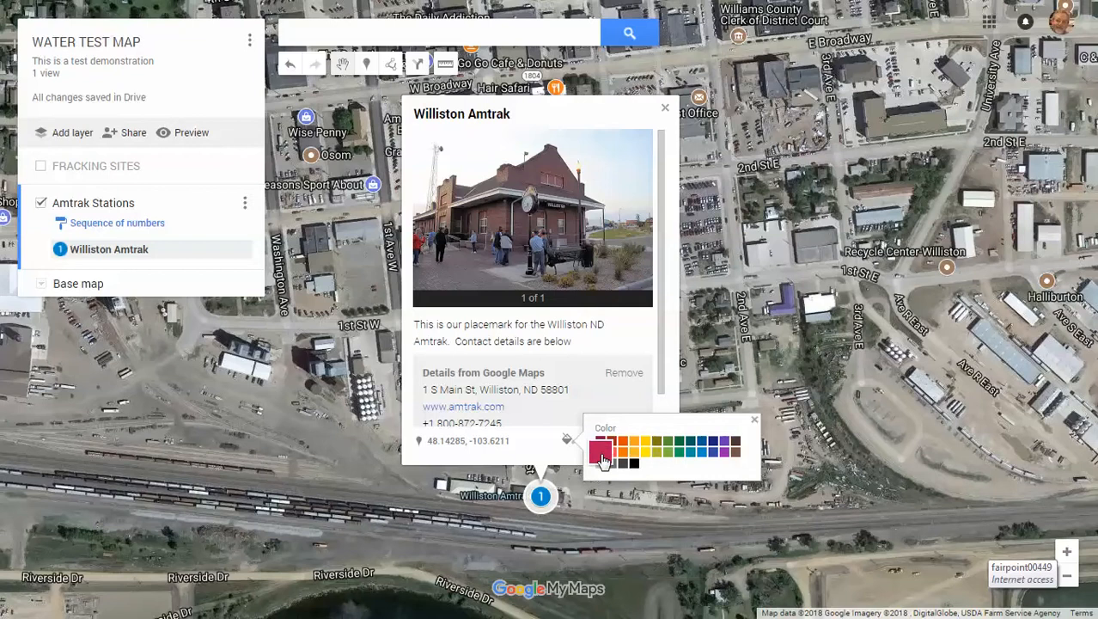
left_click(601, 452)
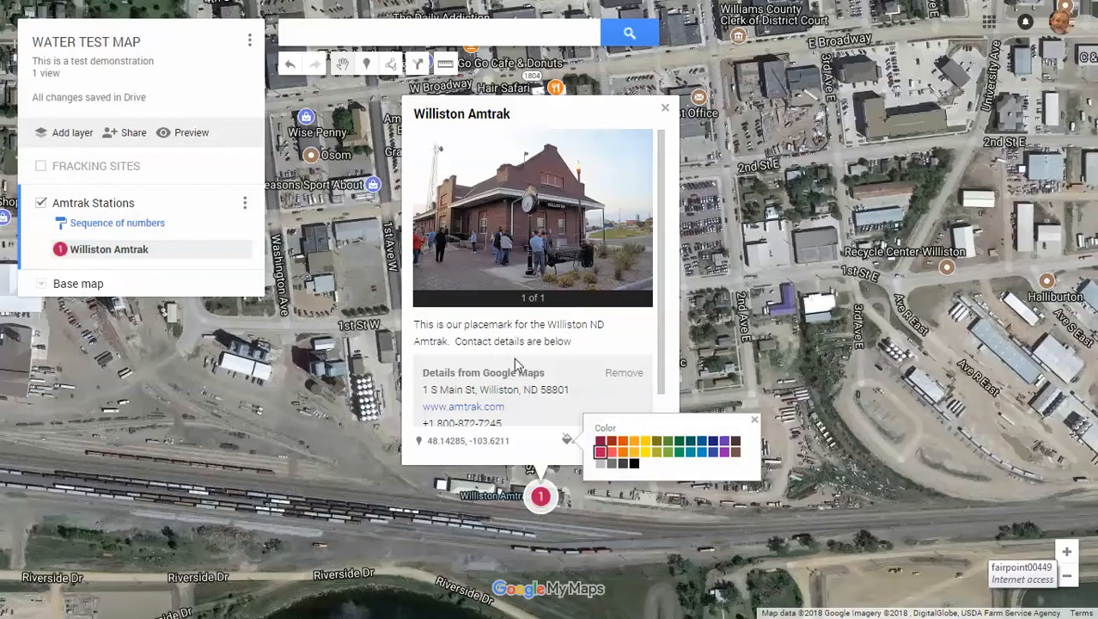
left_click(754, 419)
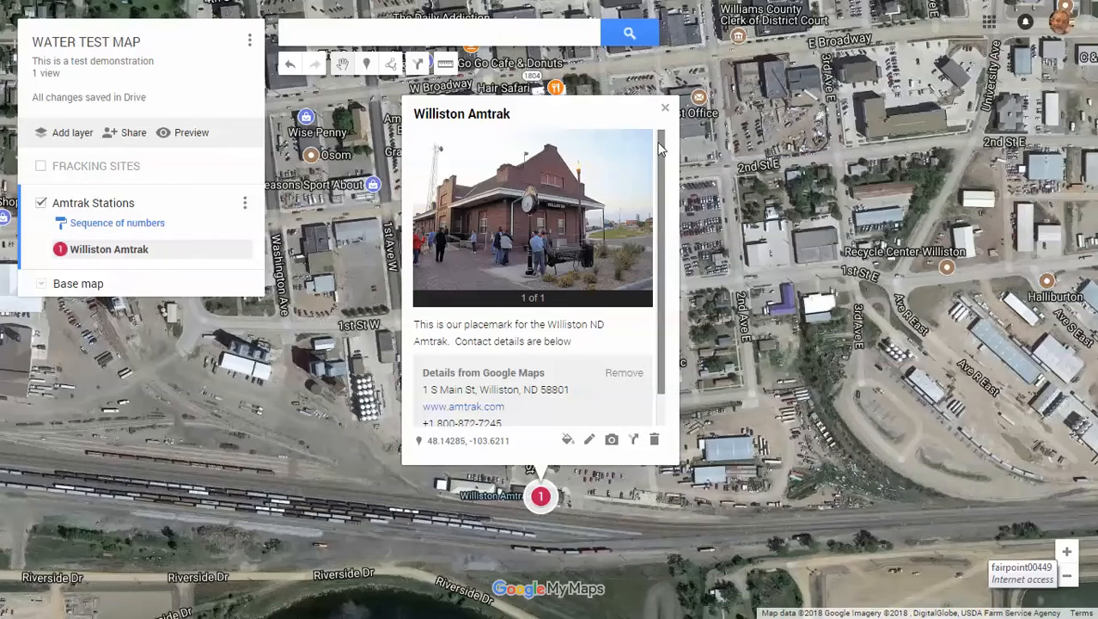
left_click(665, 108)
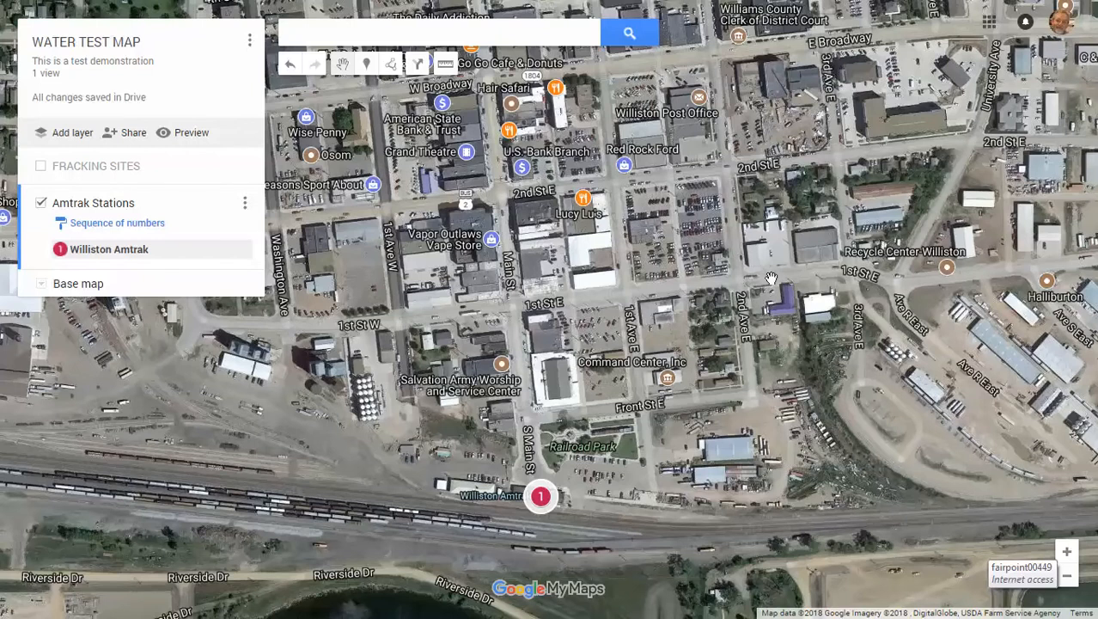
Step: Inspect the area east of the Williston Amtrak marker, widening out to the whole town and the Missouri River
left_click_drag(727, 288, 602, 312)
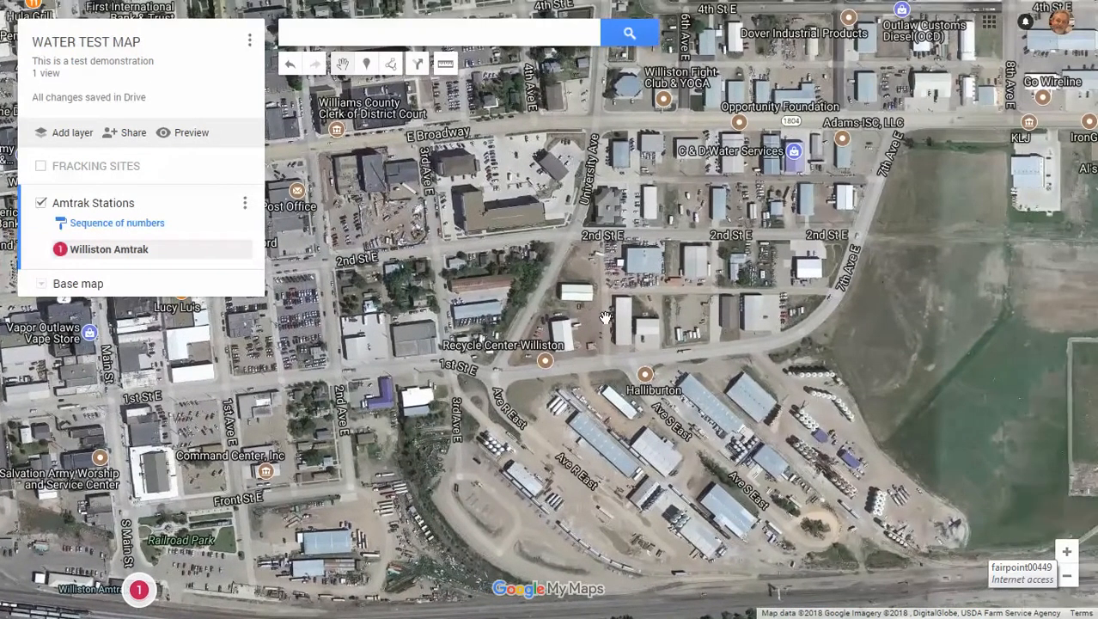
left_click_drag(873, 321, 606, 316)
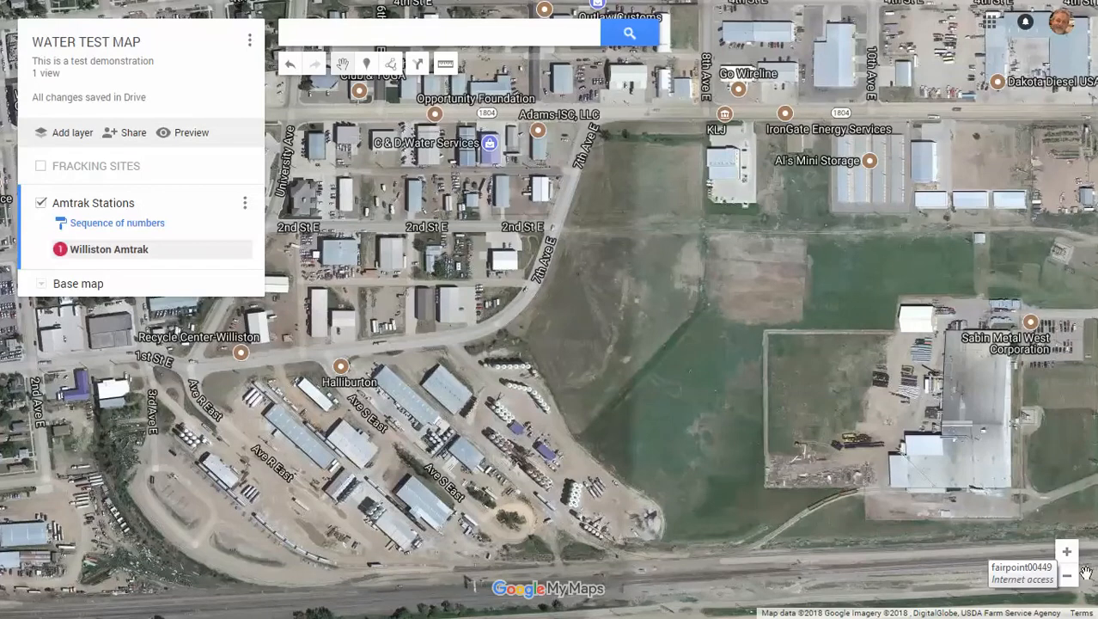
left_click(1067, 576)
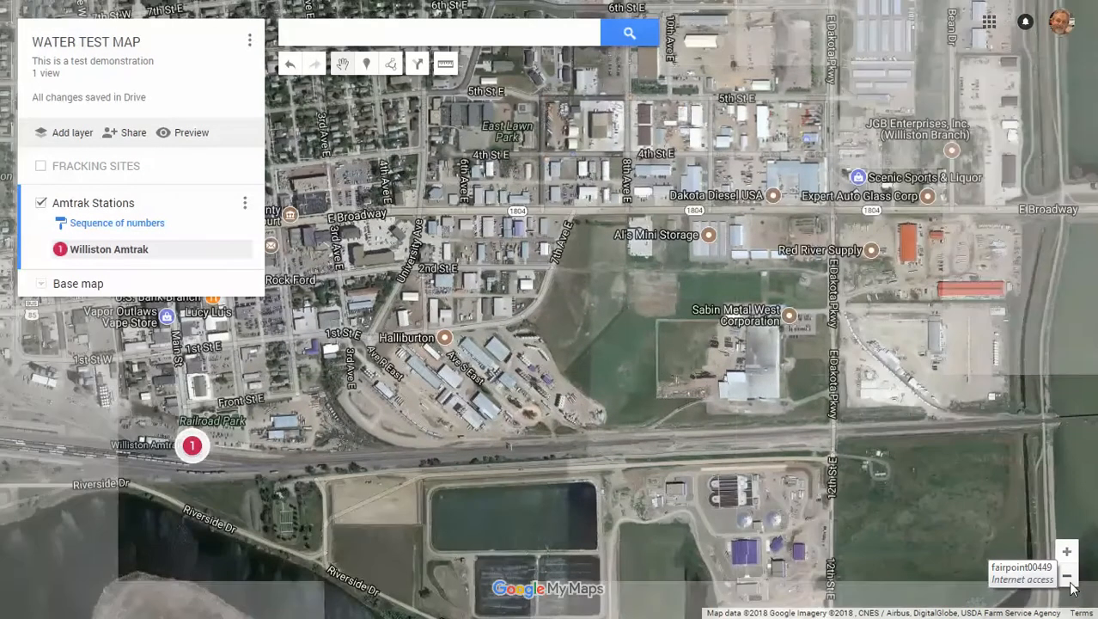
left_click(1067, 576)
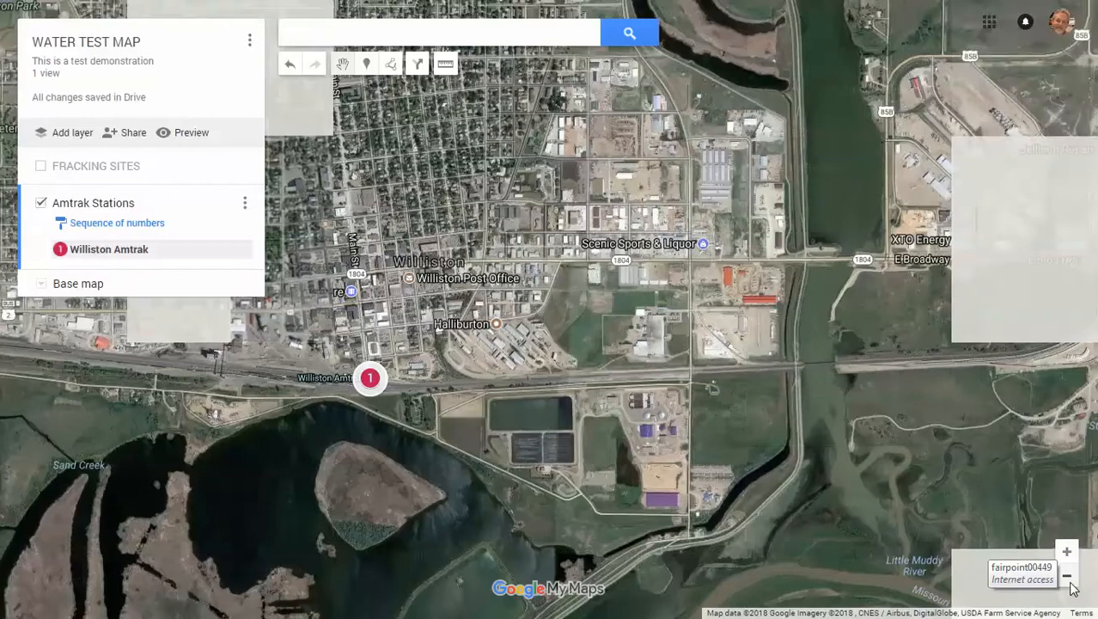
left_click(1071, 584)
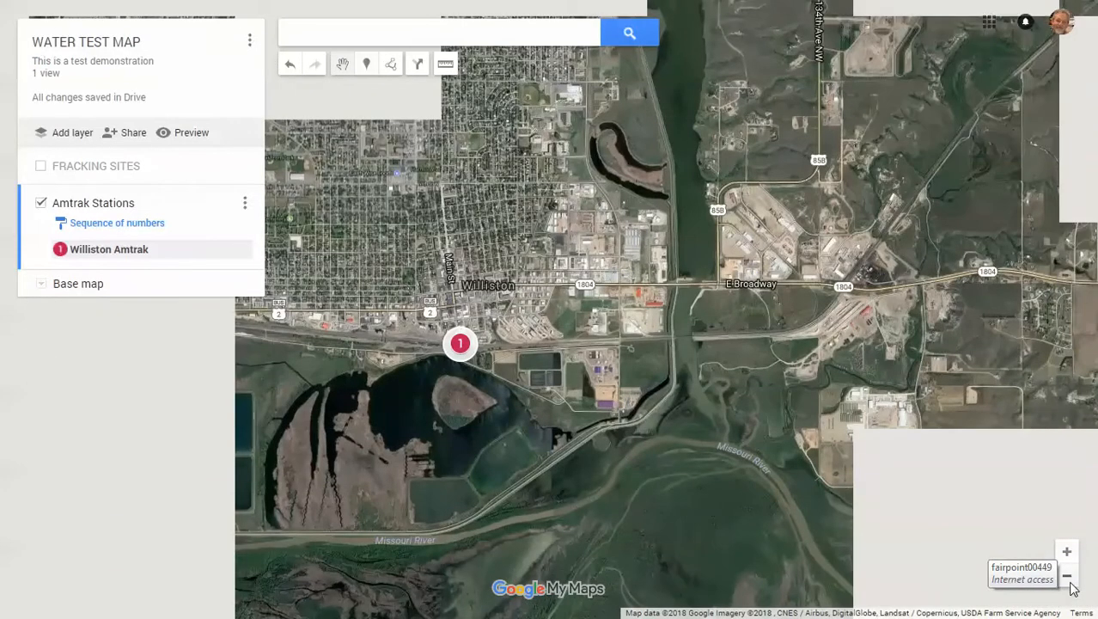
left_click(1071, 583)
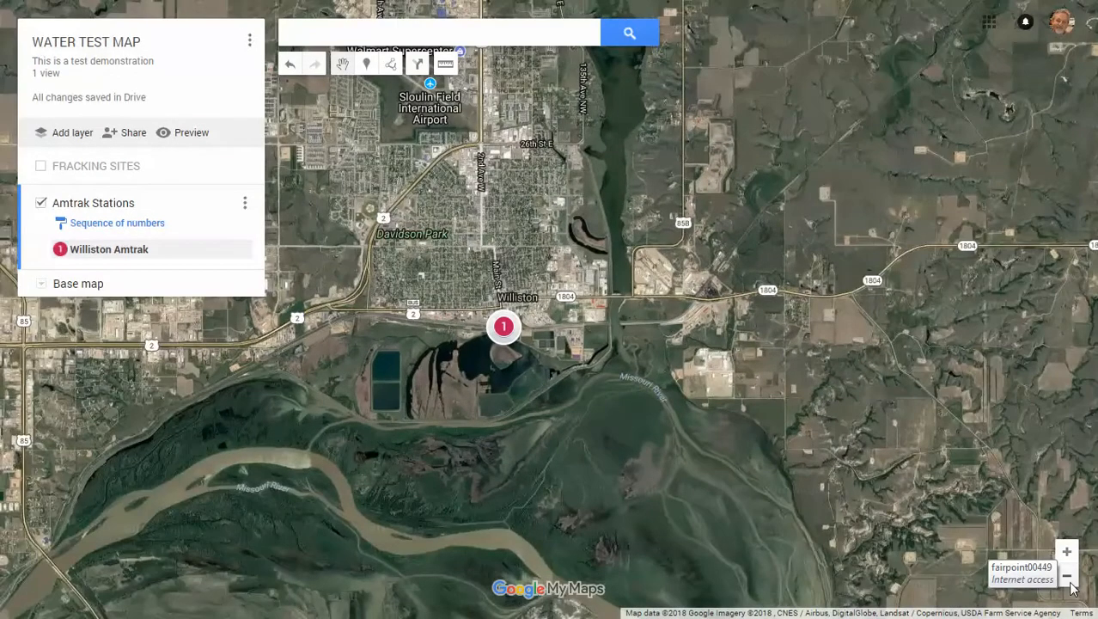
Step: Scan the countryside northeast and east of Williston, around Highway 1804 and Matilda Bay, for fracking sites
mouse_move(907, 176)
left_mouse_down()
mouse_move(795, 300)
mouse_move(700, 363)
mouse_move(718, 405)
left_mouse_up()
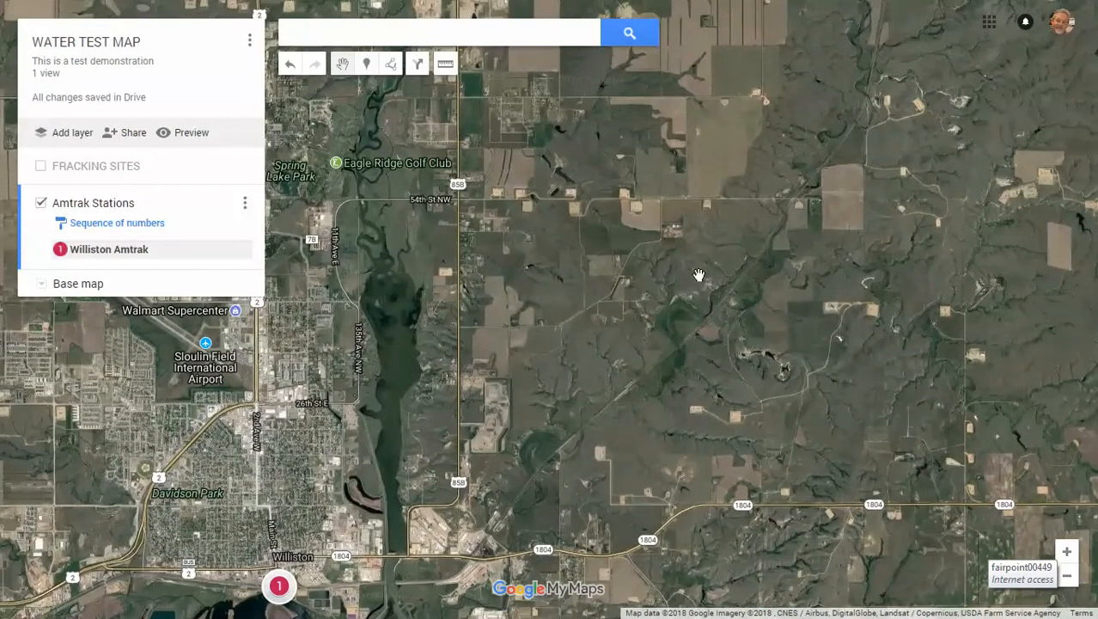
left_click_drag(675, 285, 689, 324)
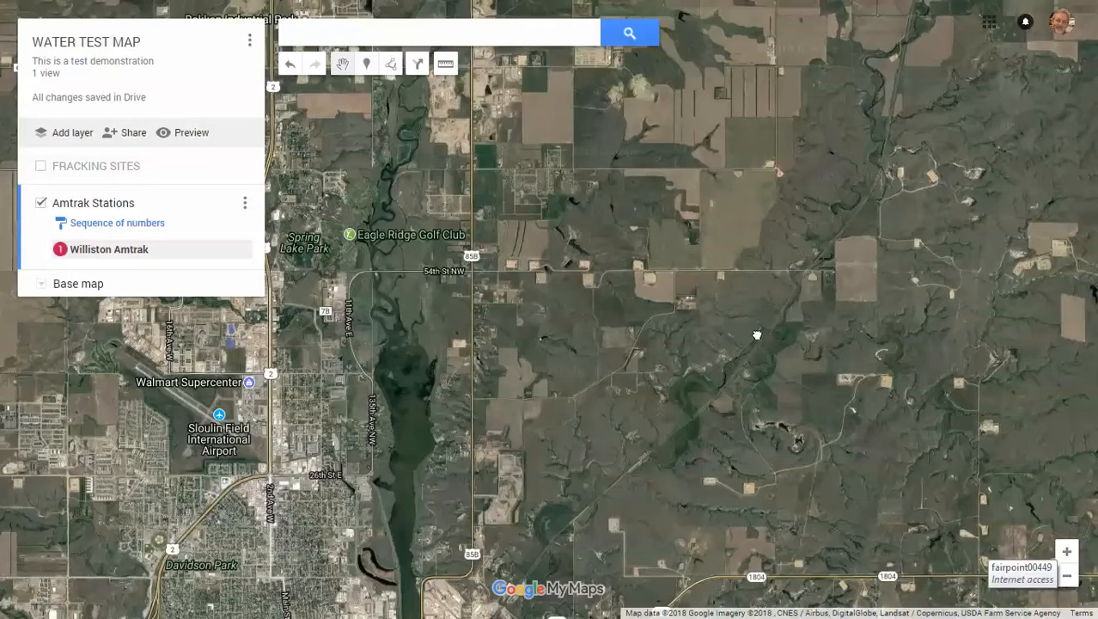
left_click_drag(756, 335, 441, 344)
left_click_drag(735, 397, 692, 400)
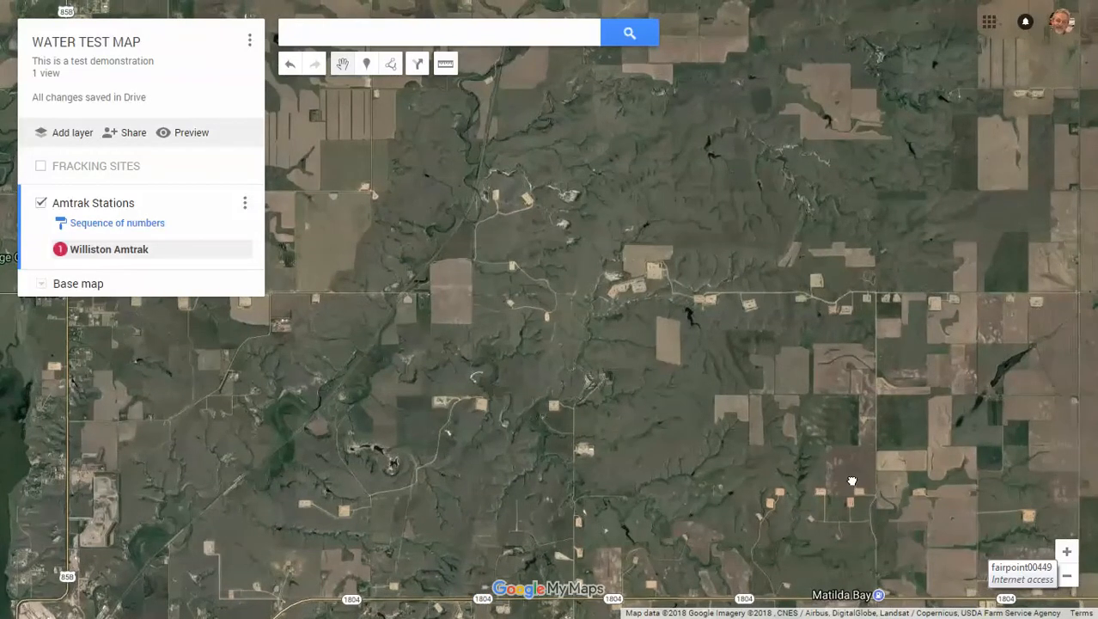
left_click_drag(851, 481, 754, 403)
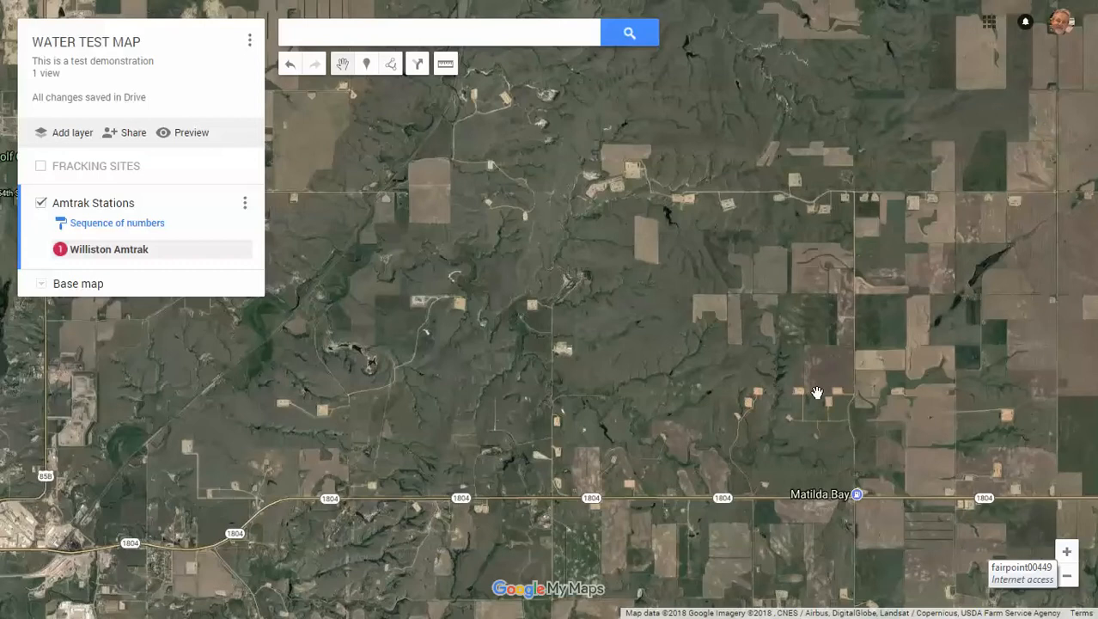
left_click_drag(831, 389, 707, 419)
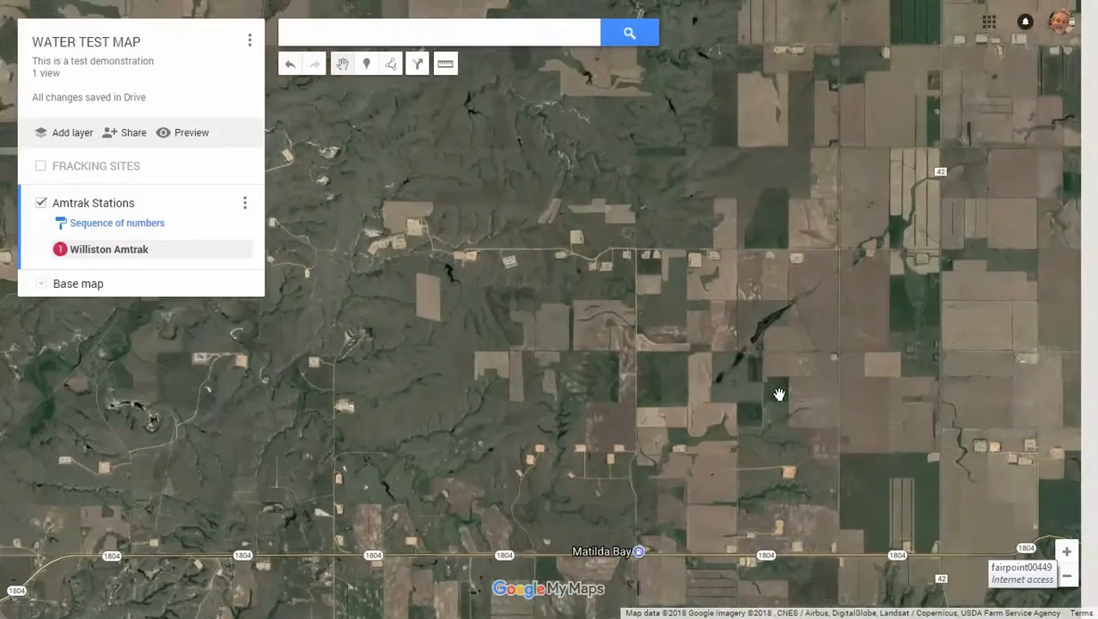
mouse_move(807, 373)
left_mouse_down()
mouse_move(772, 380)
mouse_move(691, 356)
left_mouse_up()
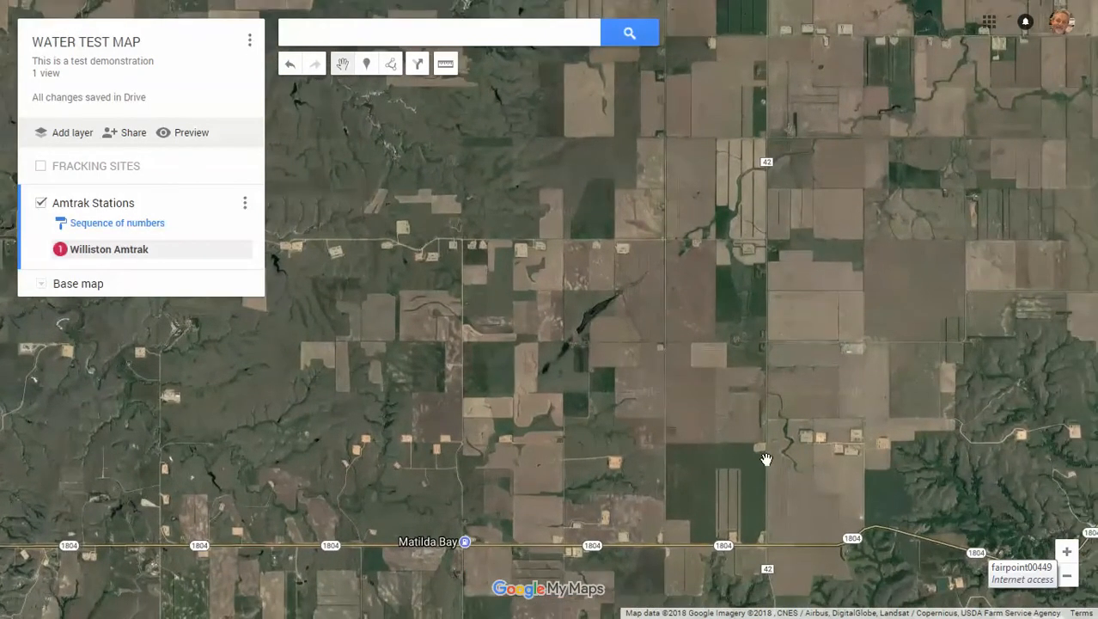
left_click_drag(942, 387, 909, 443)
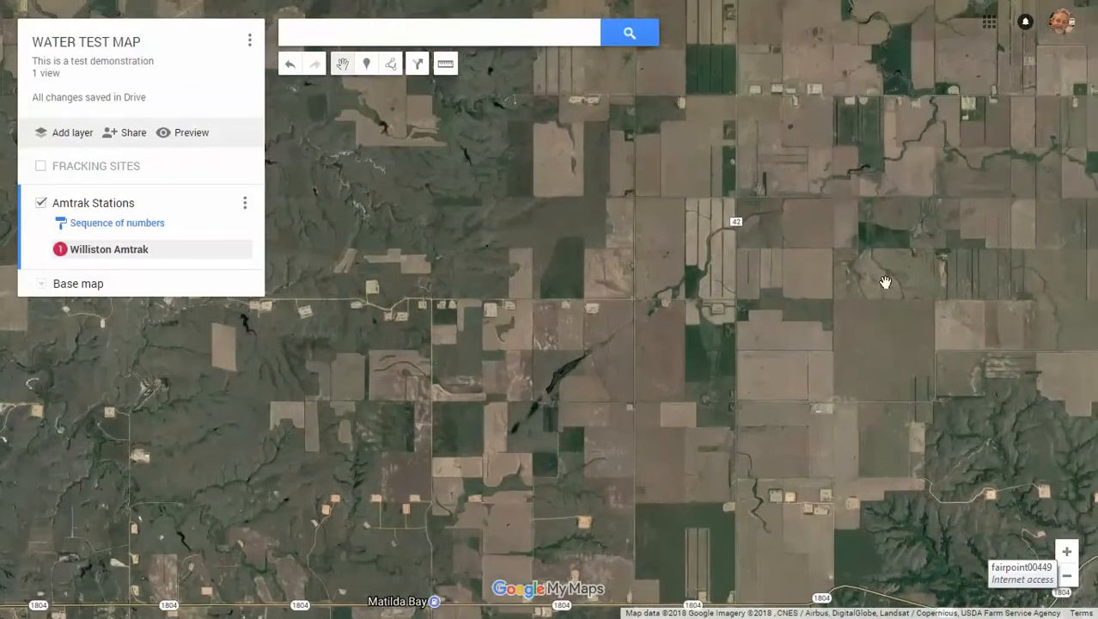
left_click_drag(885, 282, 811, 426)
left_click_drag(693, 311, 732, 232)
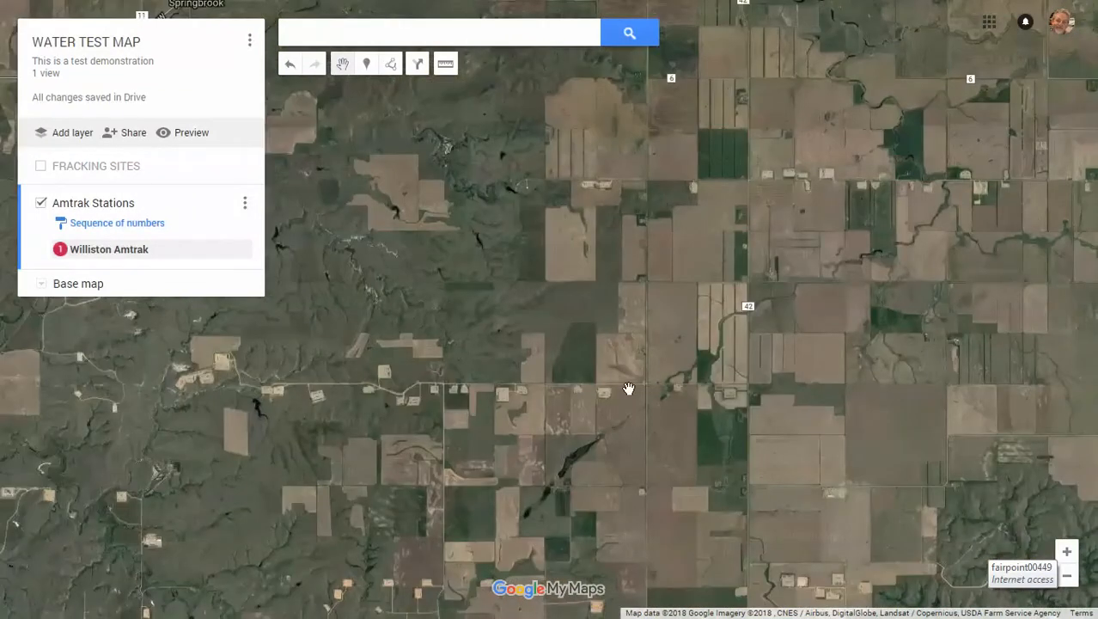
left_click_drag(630, 385, 657, 294)
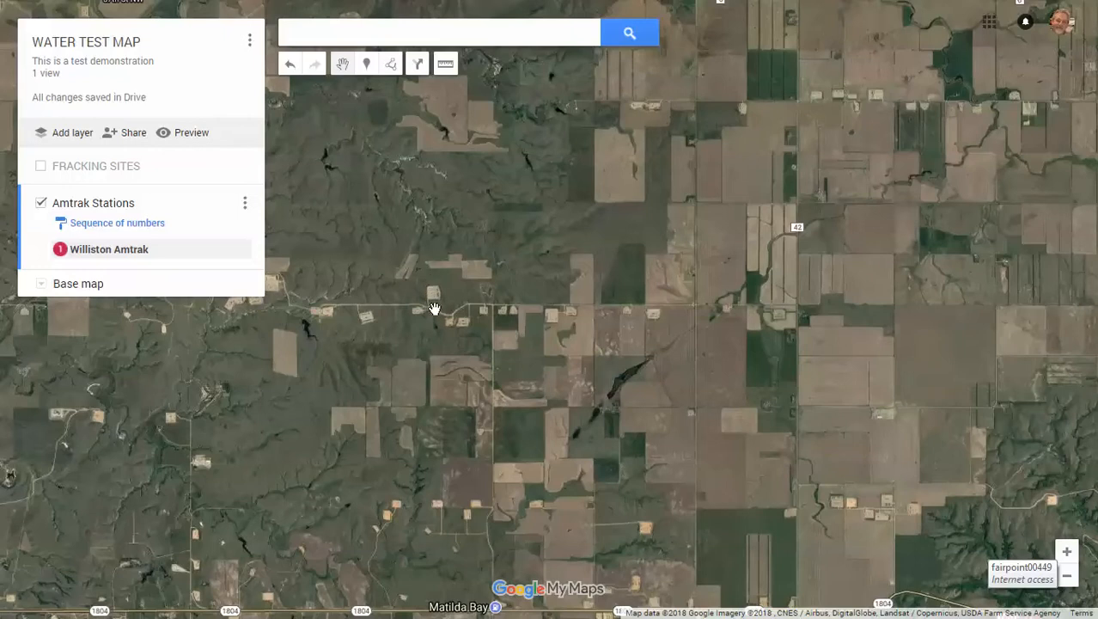
left_click_drag(442, 404, 631, 307)
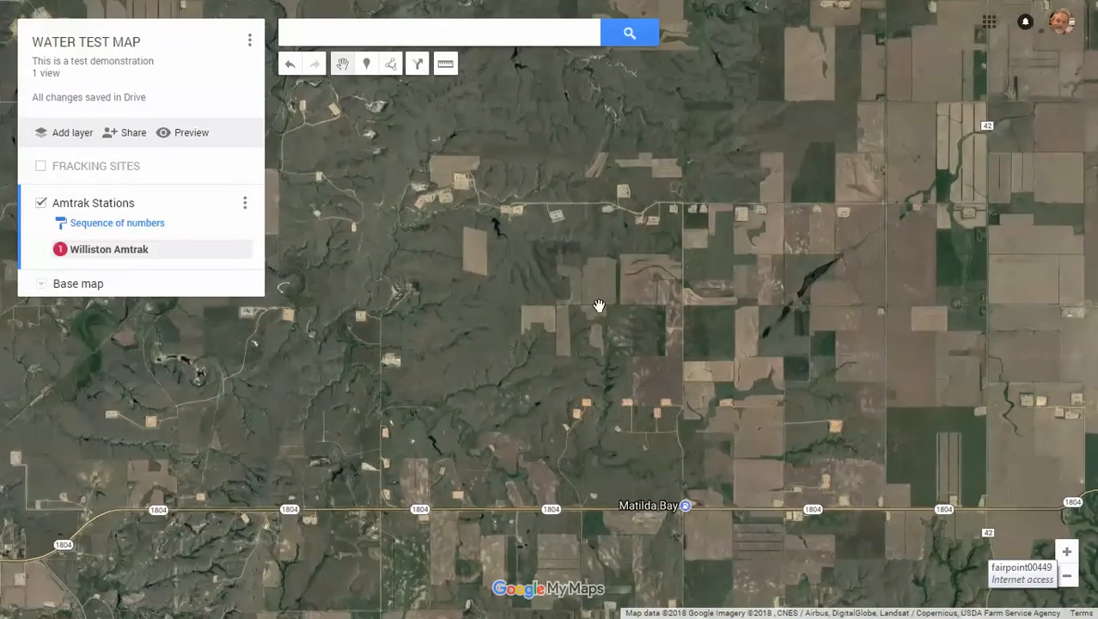
Step: Find the rectangular well pad just south of the rural road northwest of Matilda Bay and inspect it up close
scroll(592, 223, "up", 1)
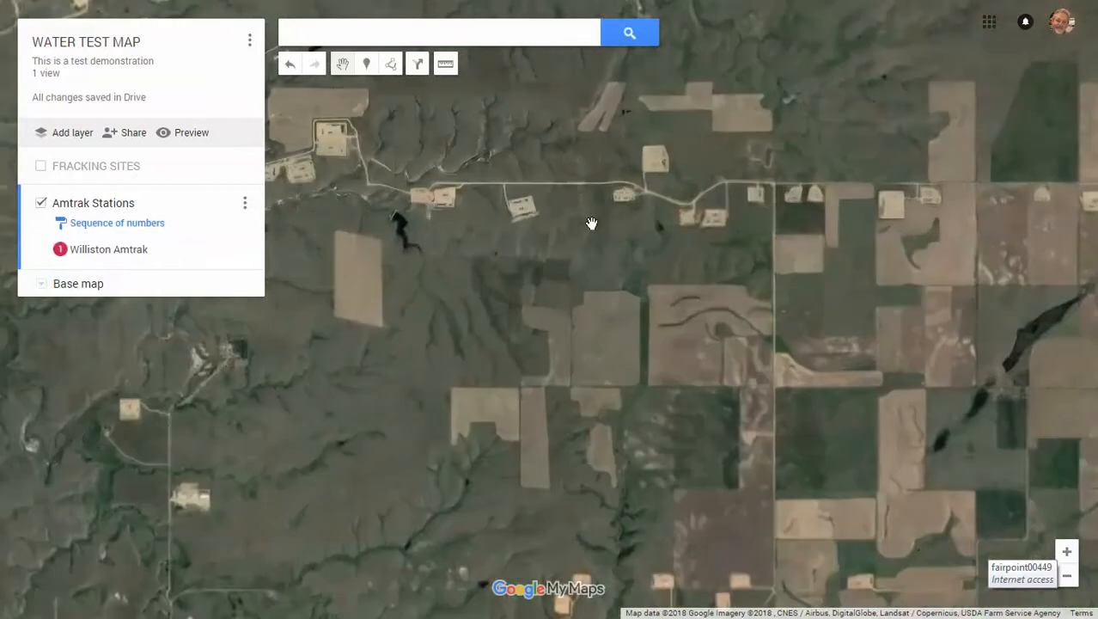
scroll(627, 251, "up", 1)
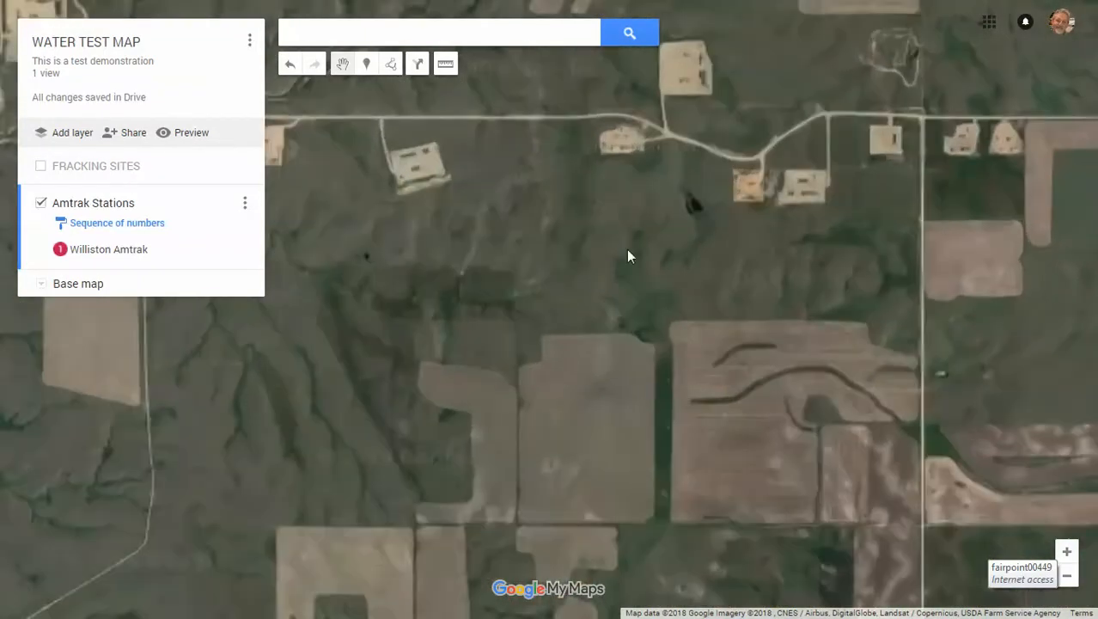
left_click_drag(623, 231, 642, 362)
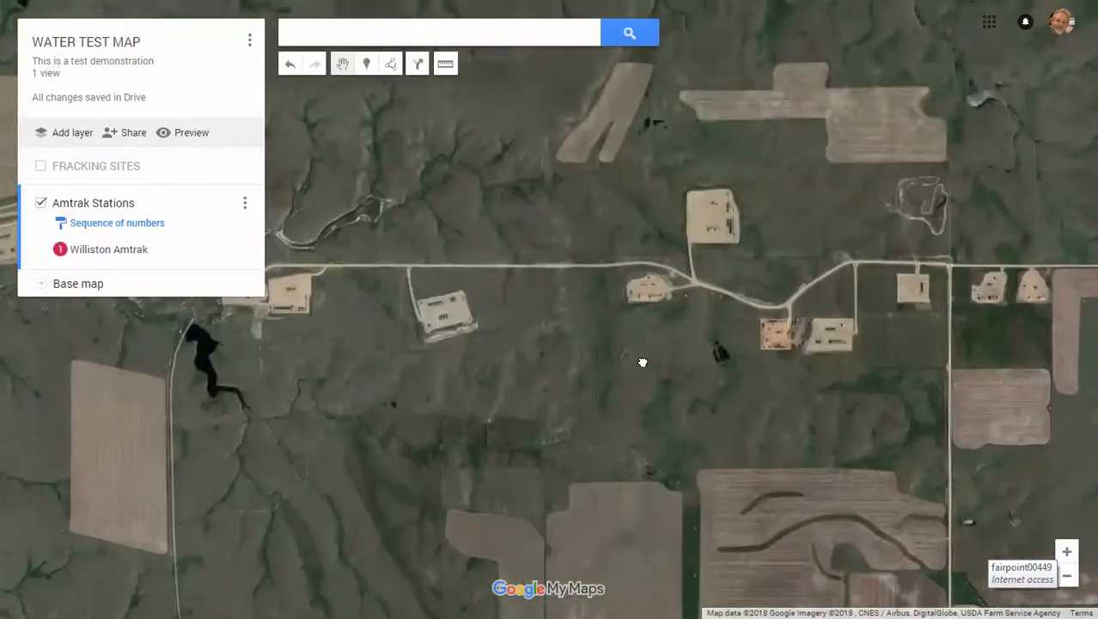
scroll(528, 333, "up", 1)
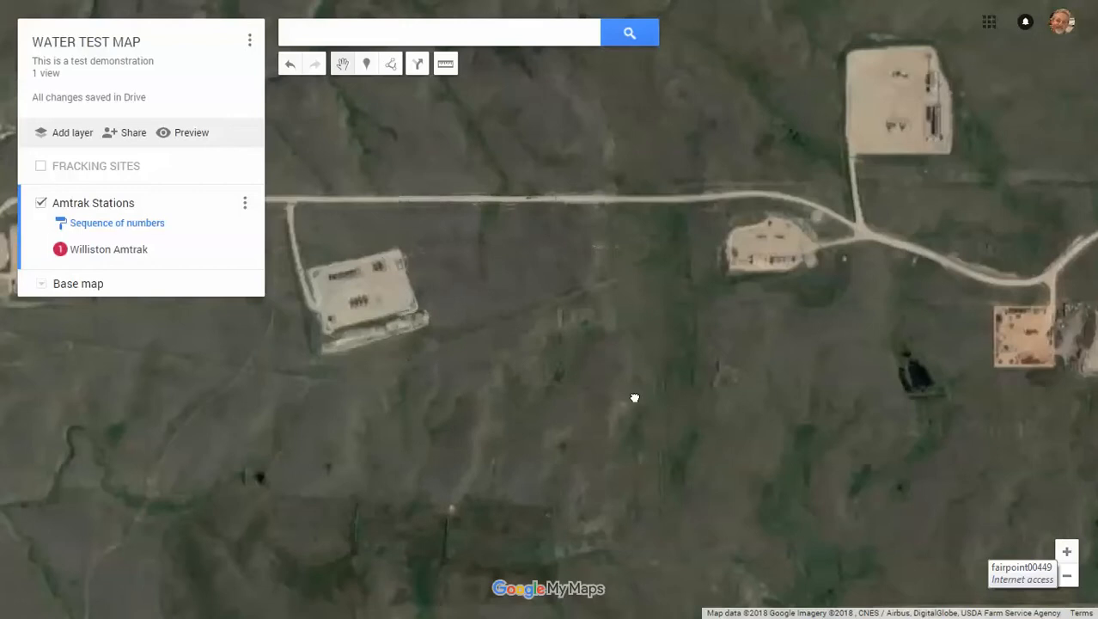
left_click_drag(635, 397, 718, 388)
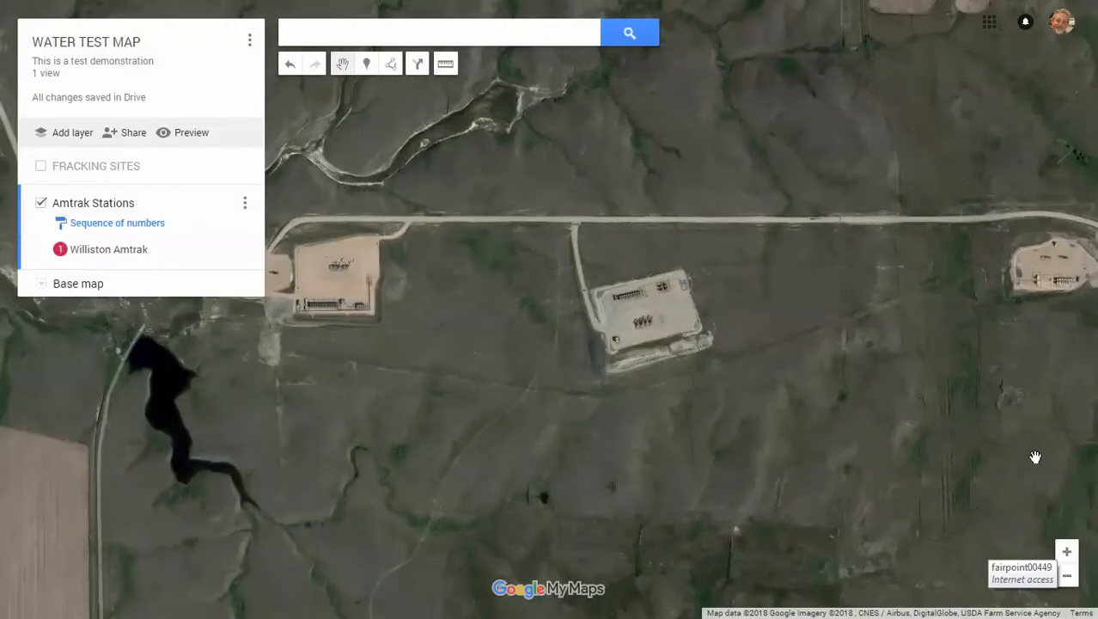
left_click(1067, 554)
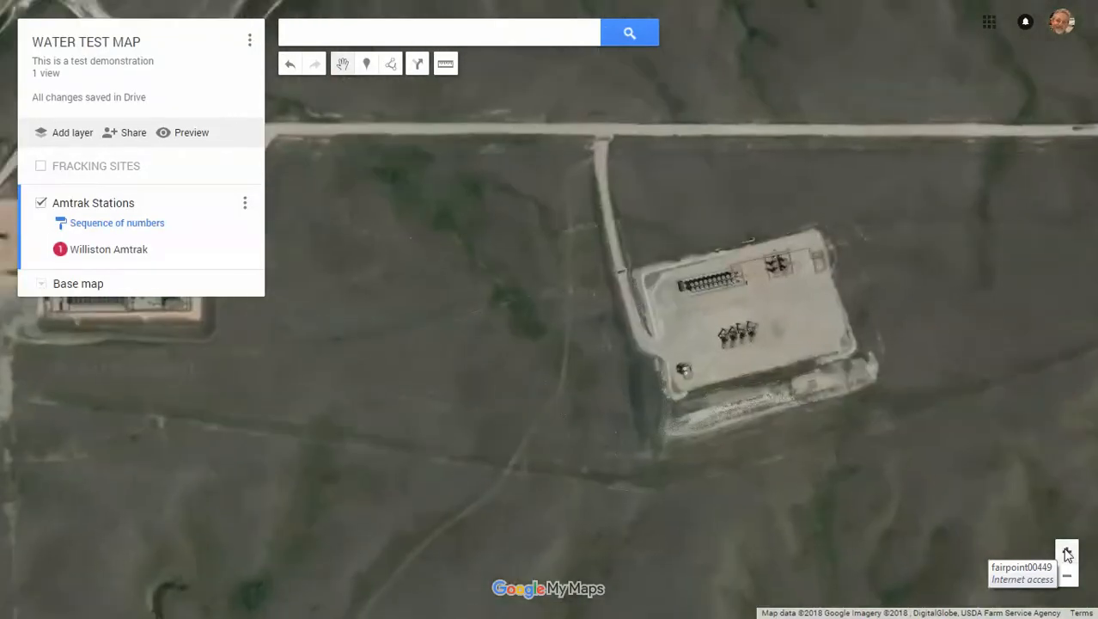
left_click(1067, 555)
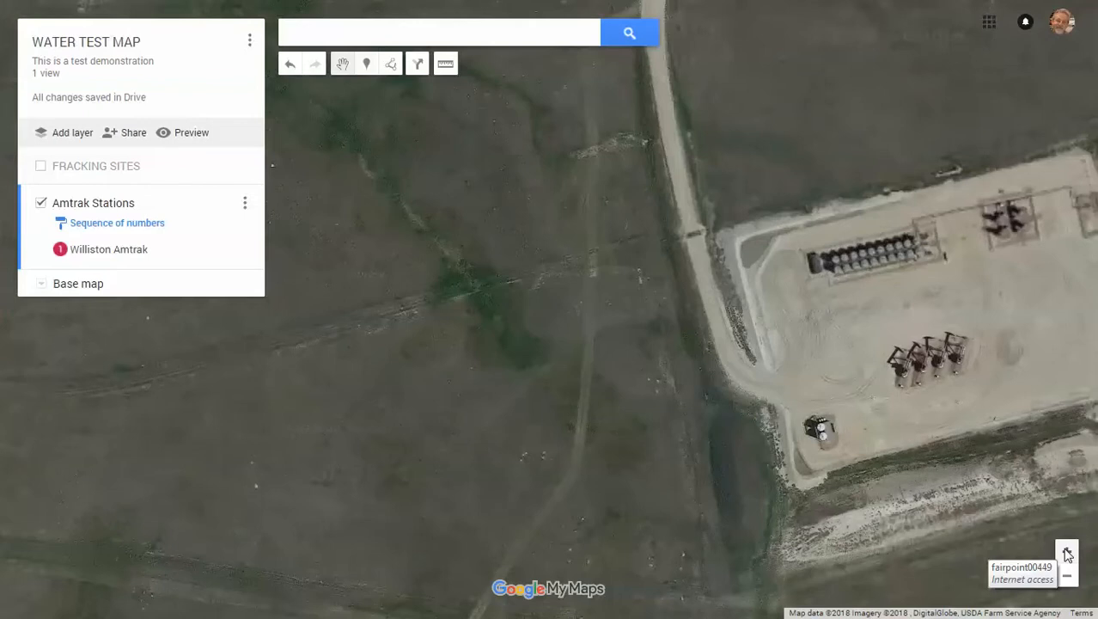
left_click_drag(990, 255, 700, 184)
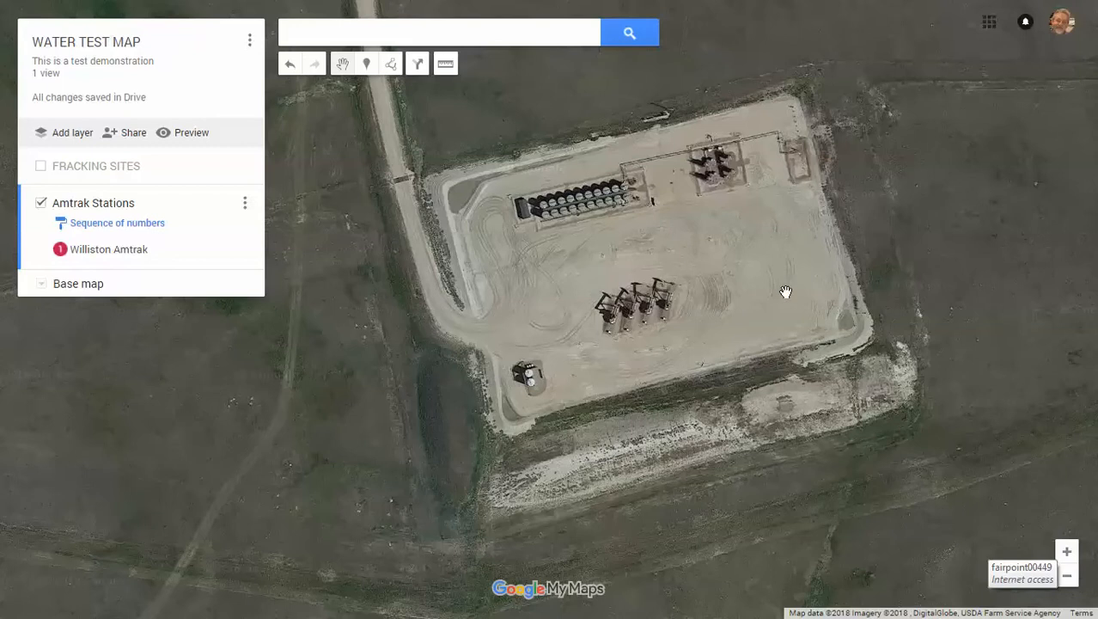
Step: Examine the well pad's pump jacks, storage tanks and piping in detail, ending with the whole pad in view
left_click(1066, 554)
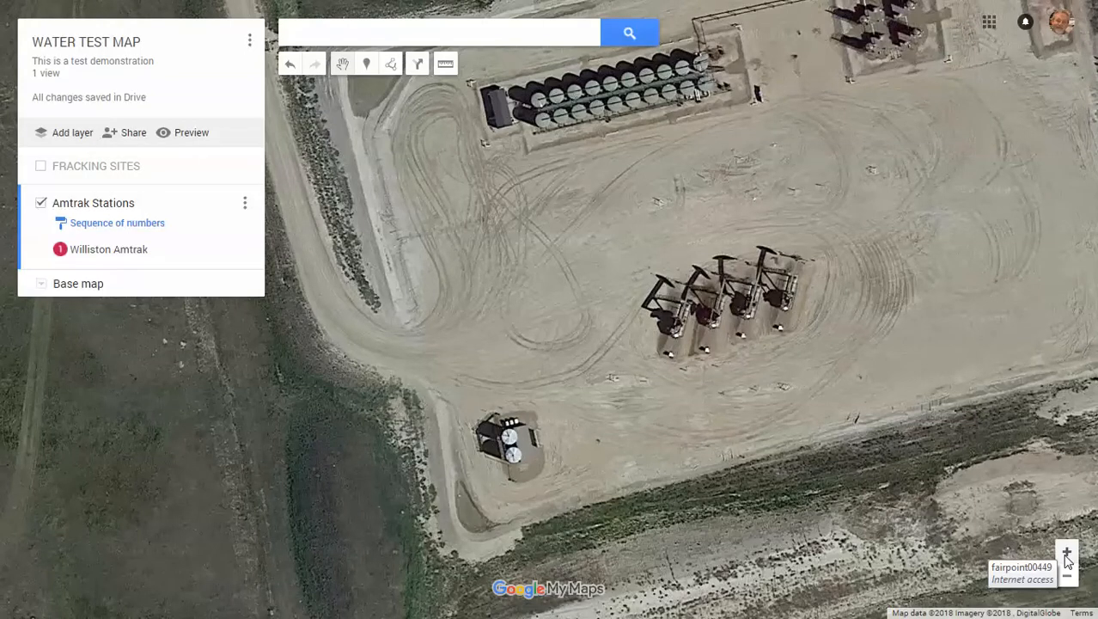
left_click_drag(1023, 215, 870, 244)
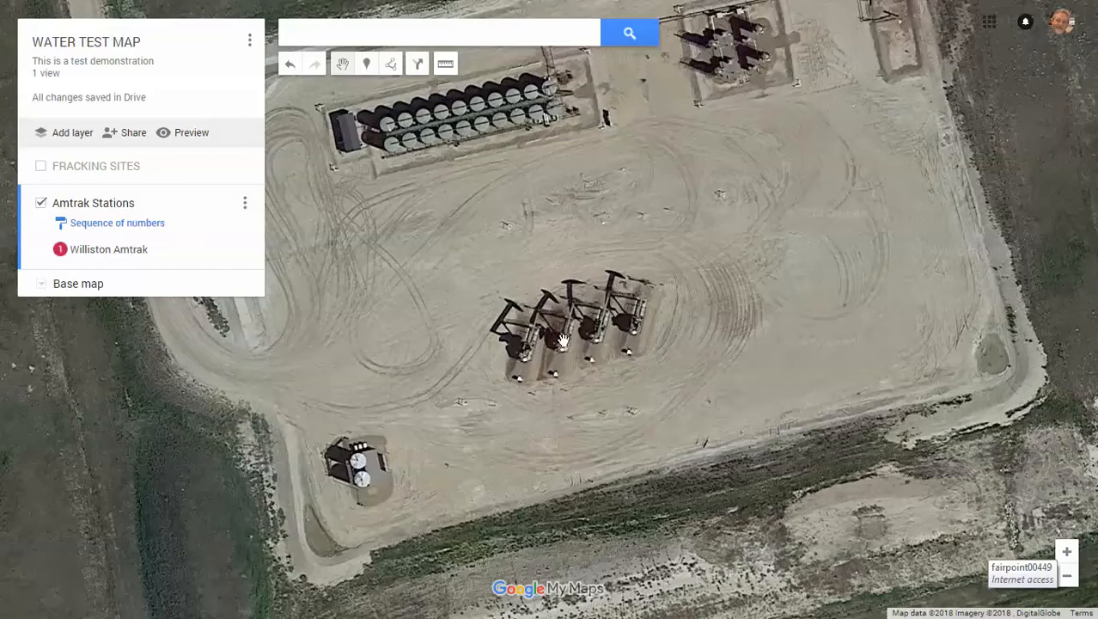
left_click_drag(708, 179, 734, 266)
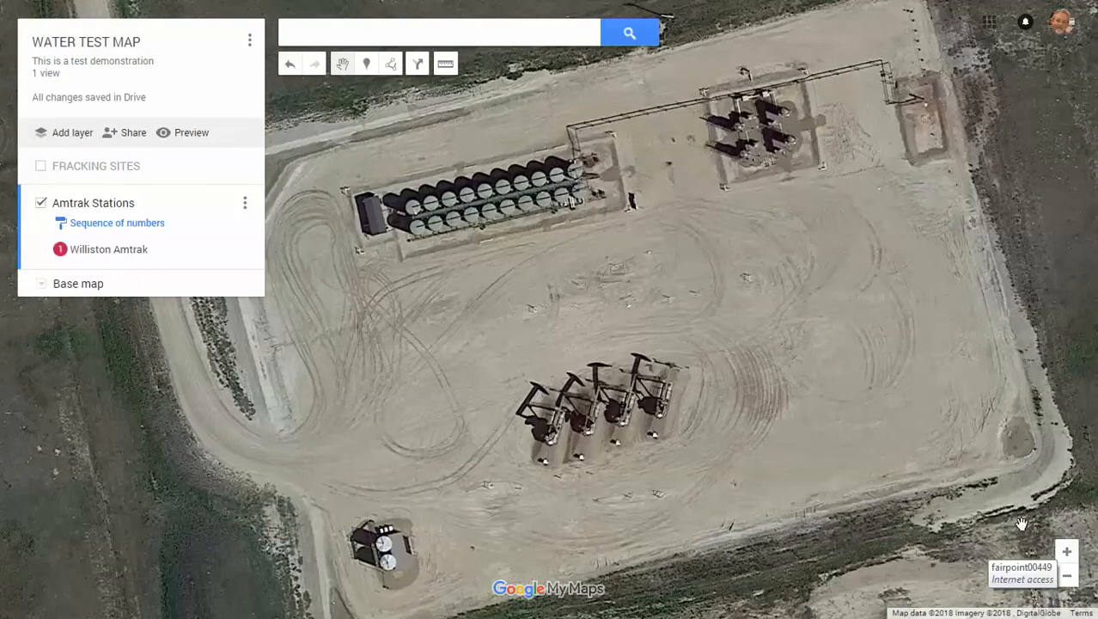
left_click(1067, 578)
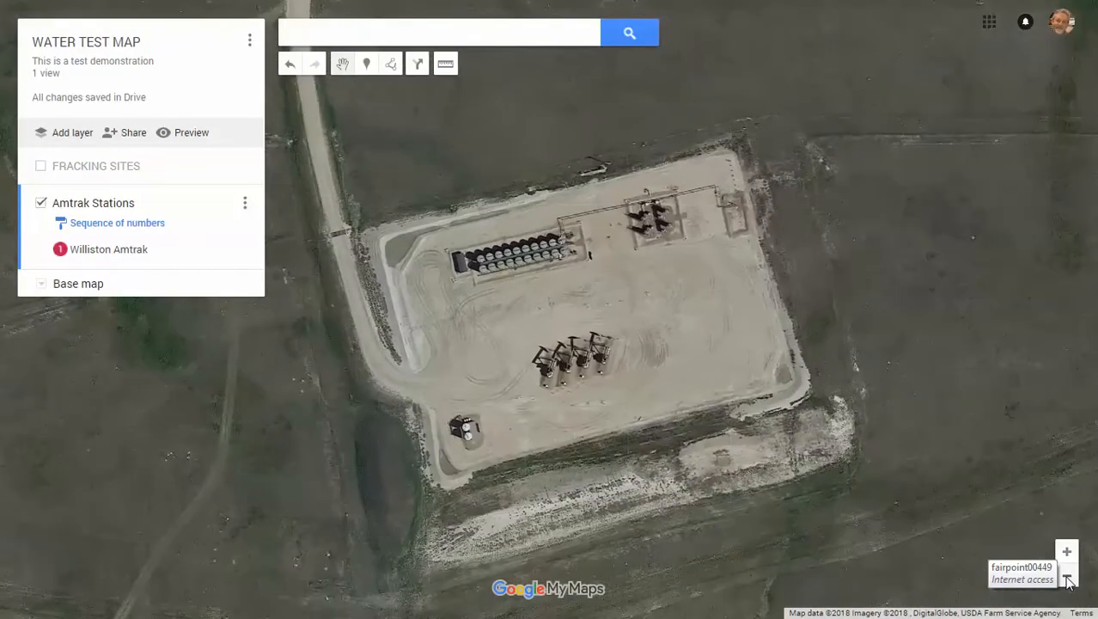
left_click_drag(905, 258, 975, 225)
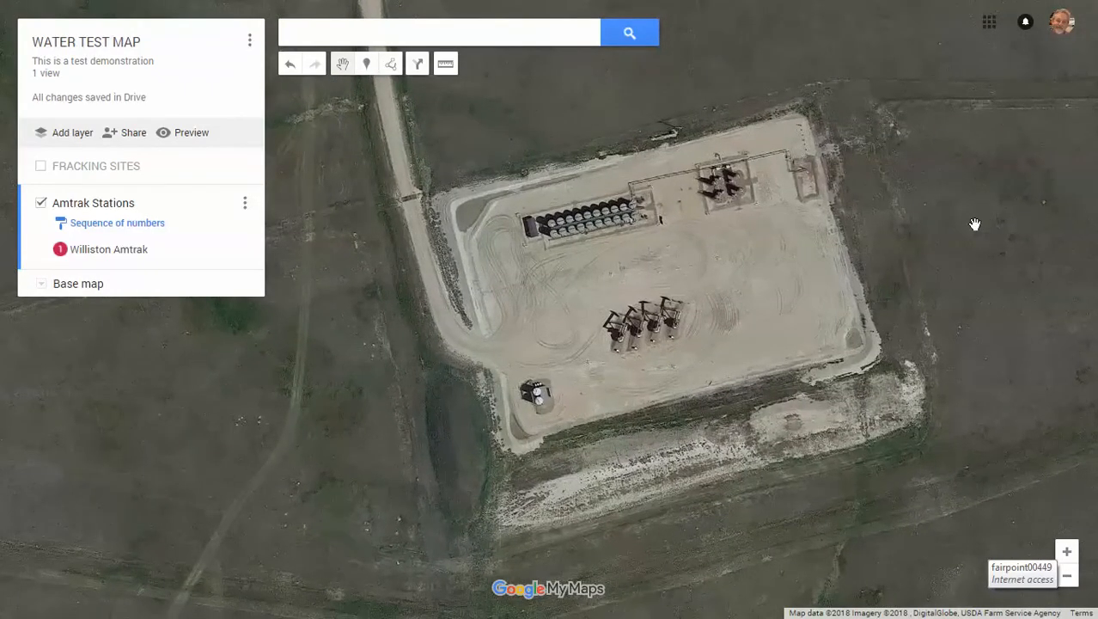
Step: Show the FRACKING SITES layer and make it the active layer, dismissing the layer name dialog
left_click(42, 167)
left_click(116, 168)
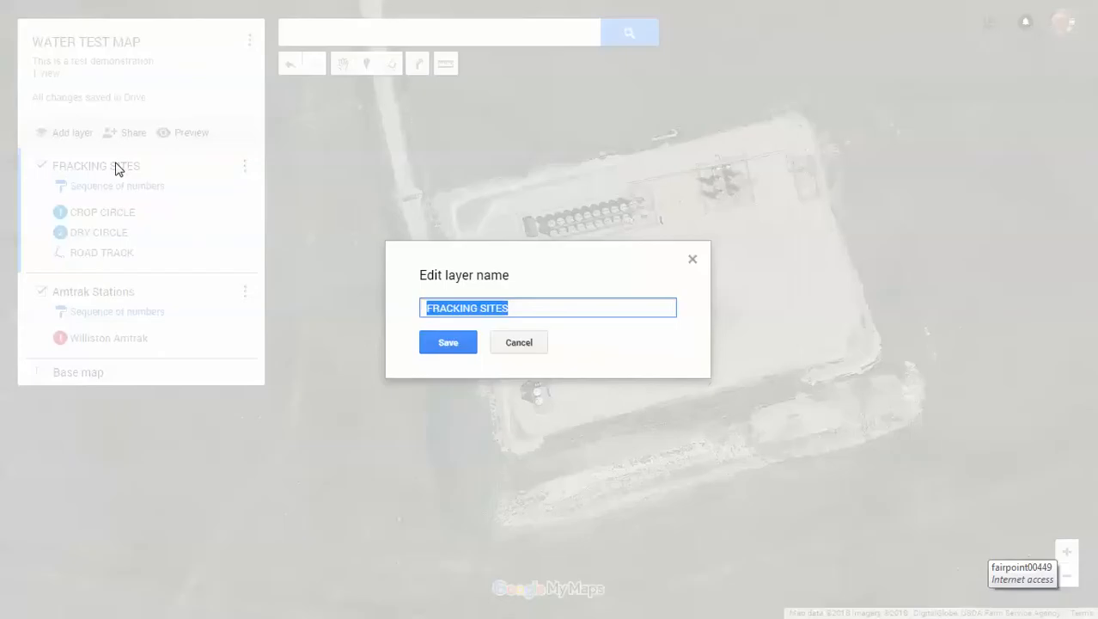
left_click(519, 342)
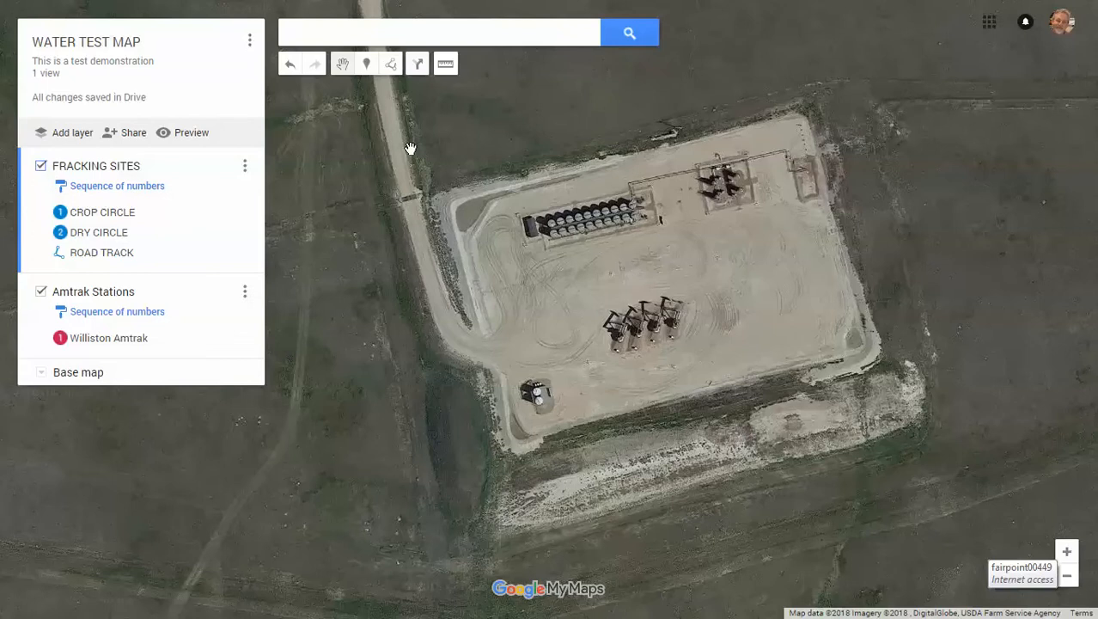
Step: Outline the well pad with a closed four-cornered polygon that follows the pad's edges on the FRACKING SITES layer
left_click(391, 67)
left_click(437, 95)
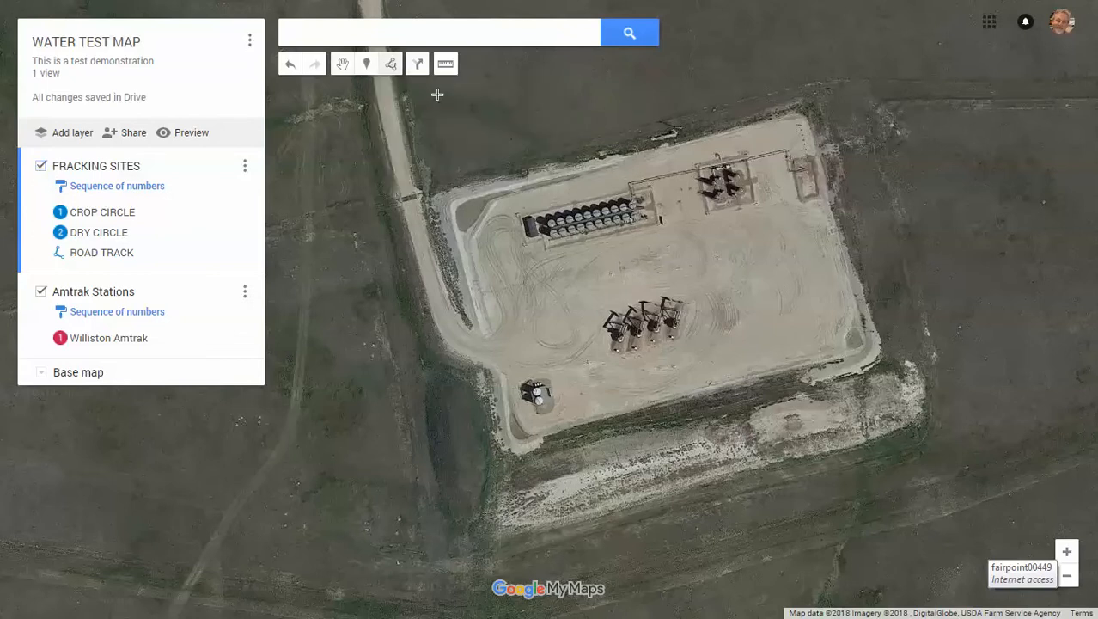
left_click(437, 191)
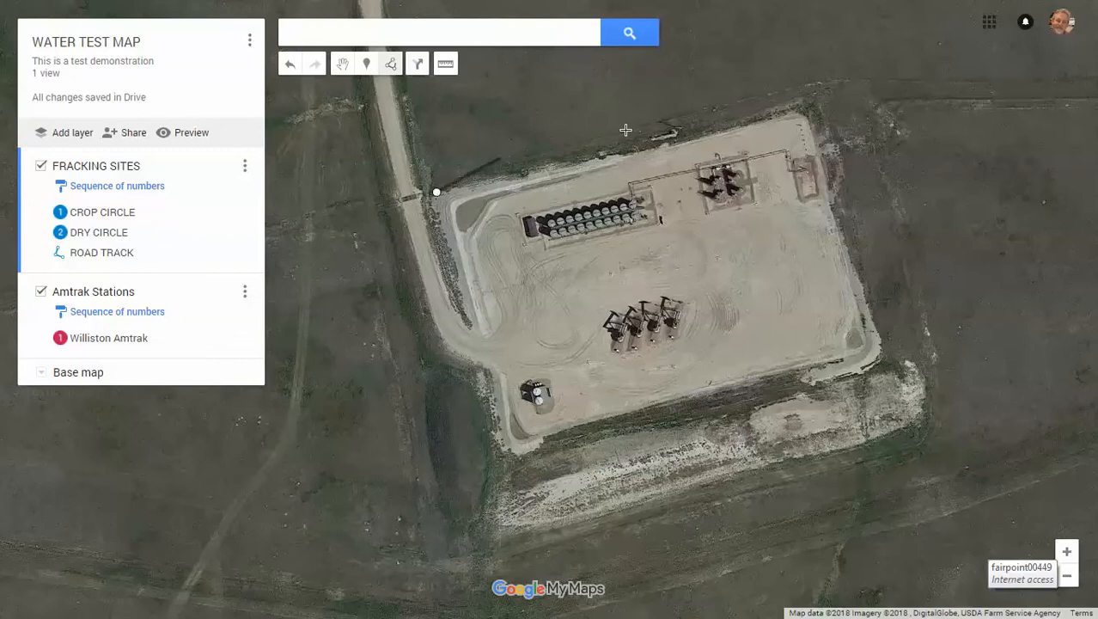
left_click(801, 107)
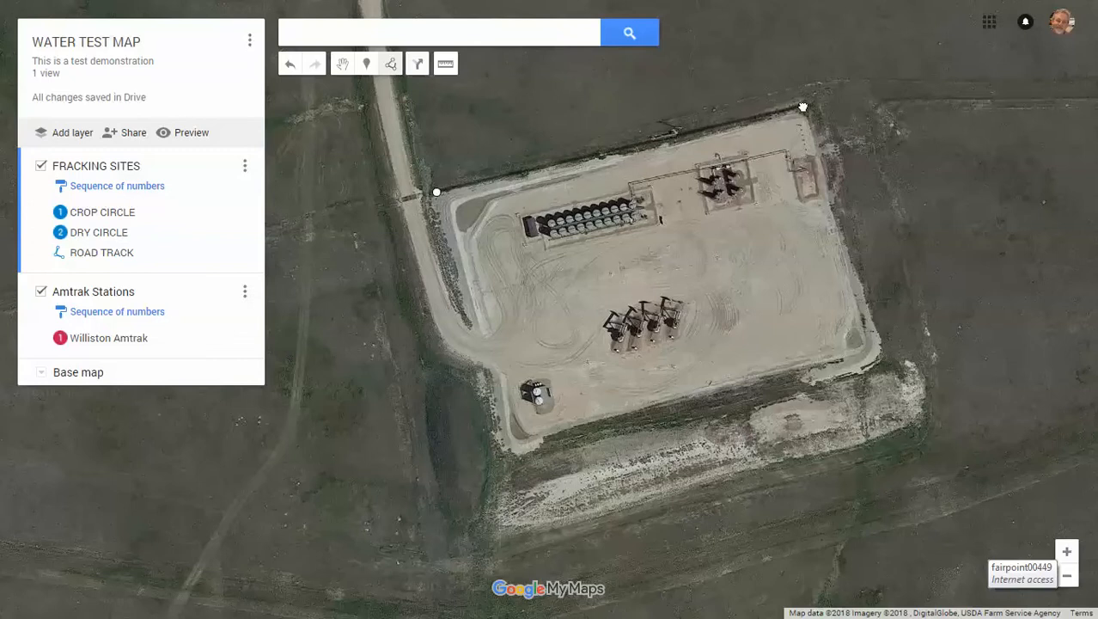
left_click(883, 359)
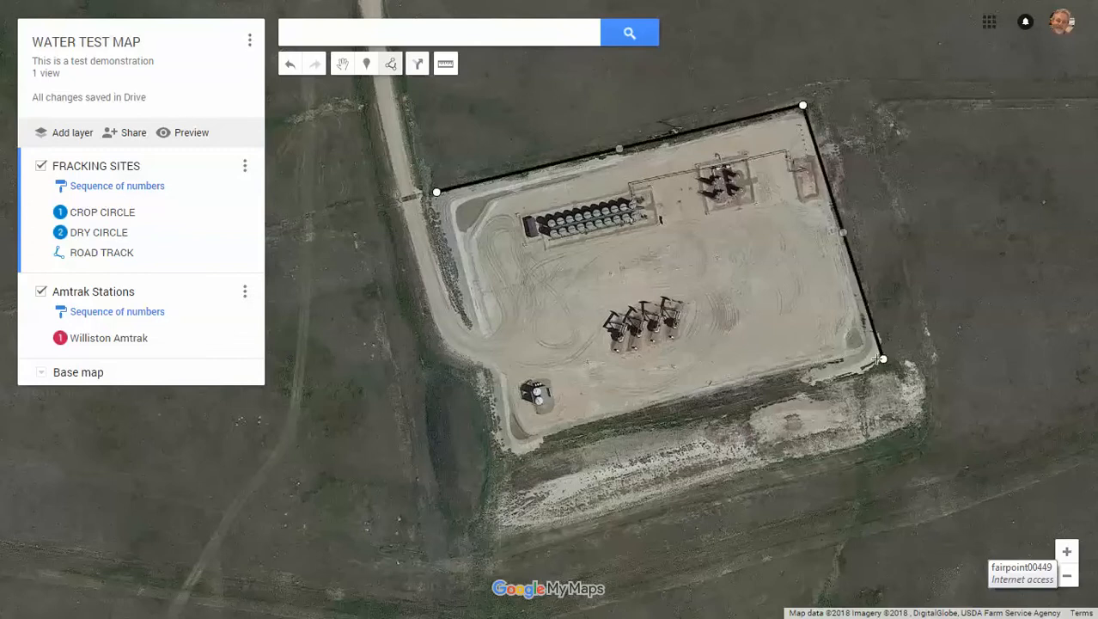
left_click(512, 454)
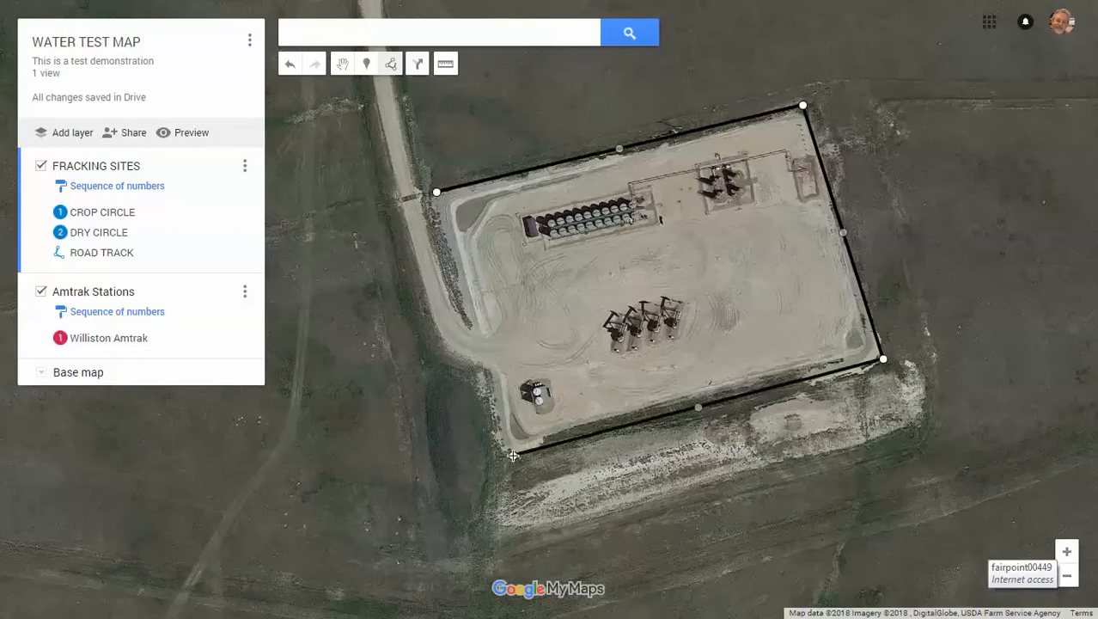
left_click(438, 193)
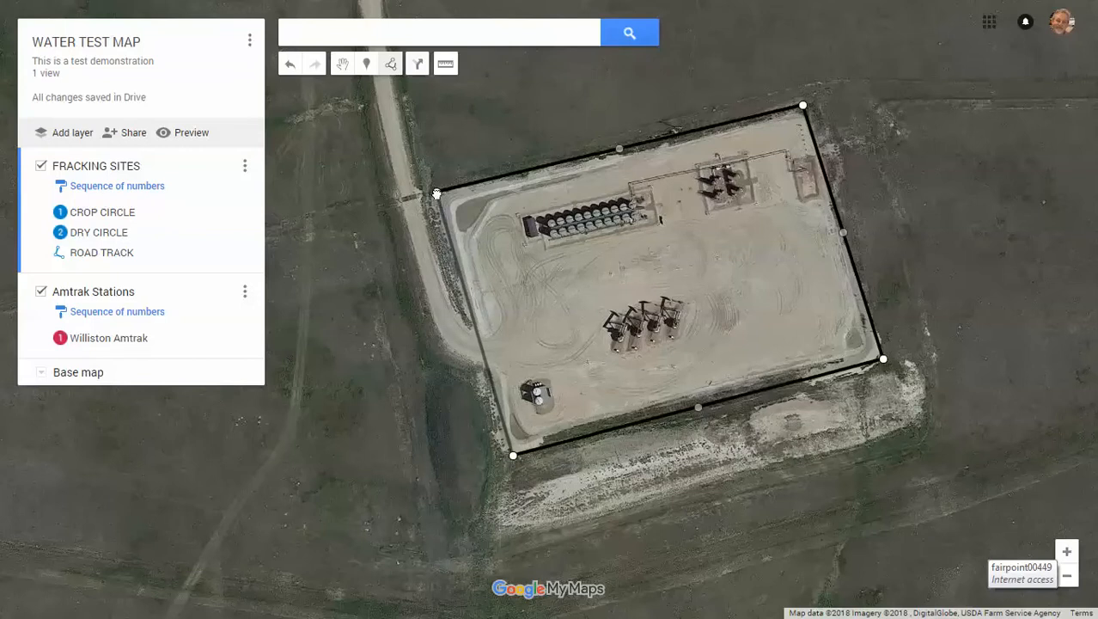
Step: Bring the whole well pad polygon back into view and title it FRACKING LOCATION
scroll(437, 198, "up", 1)
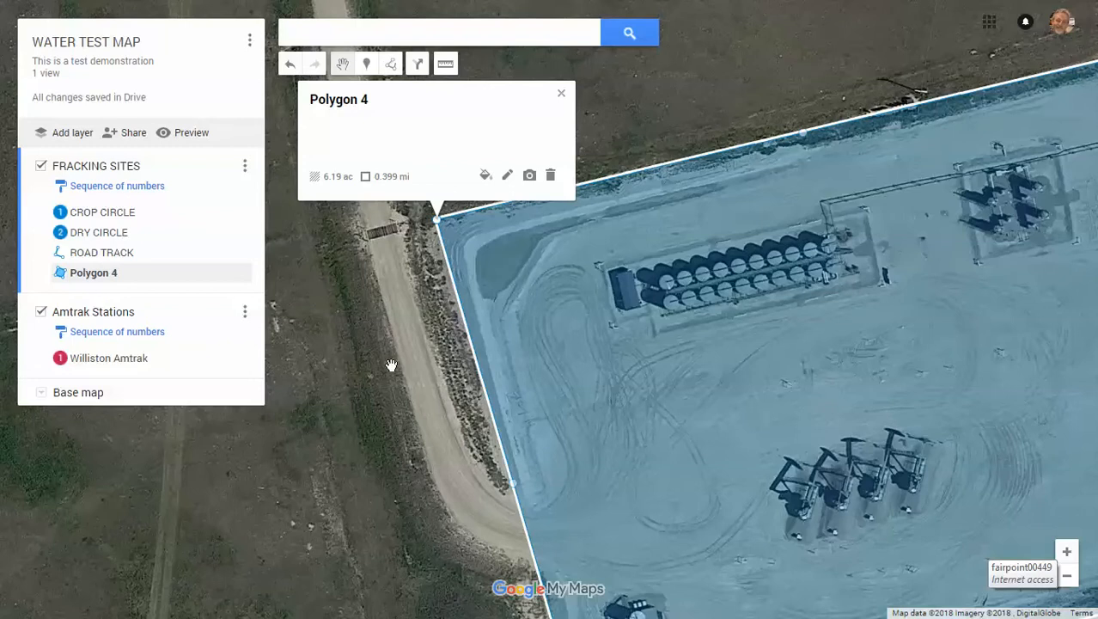
left_click(1070, 577)
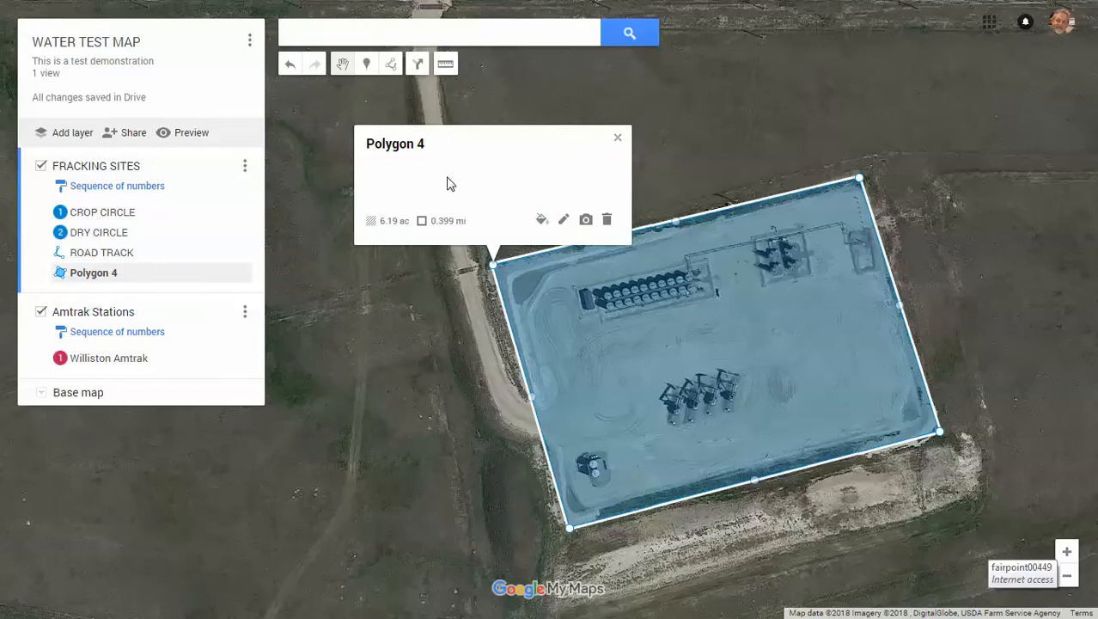
left_click(562, 221)
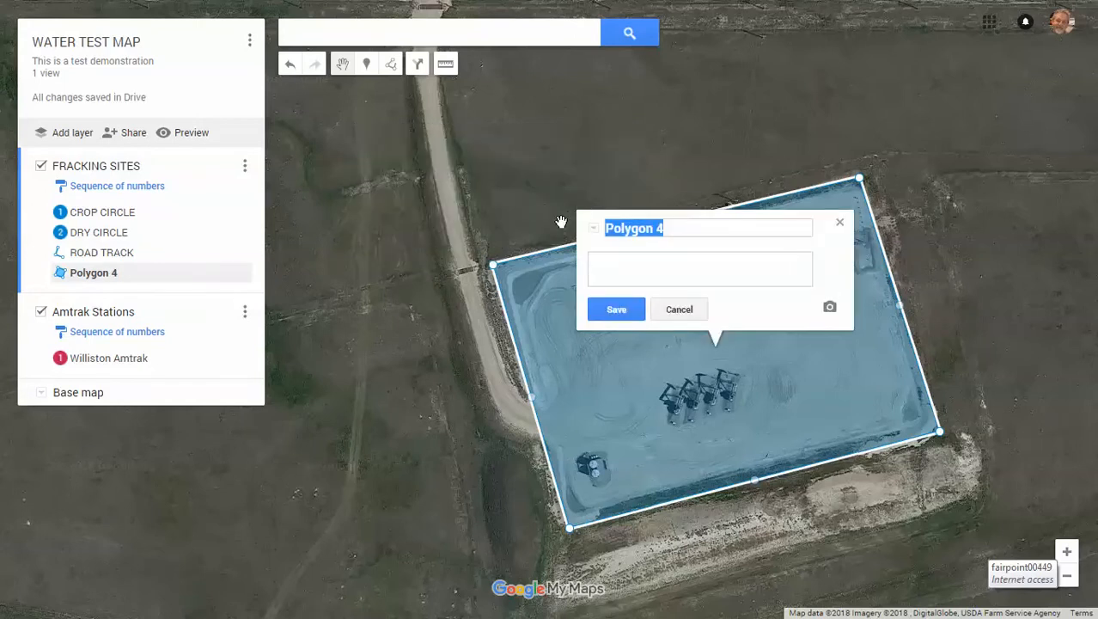
key("BackSpace")
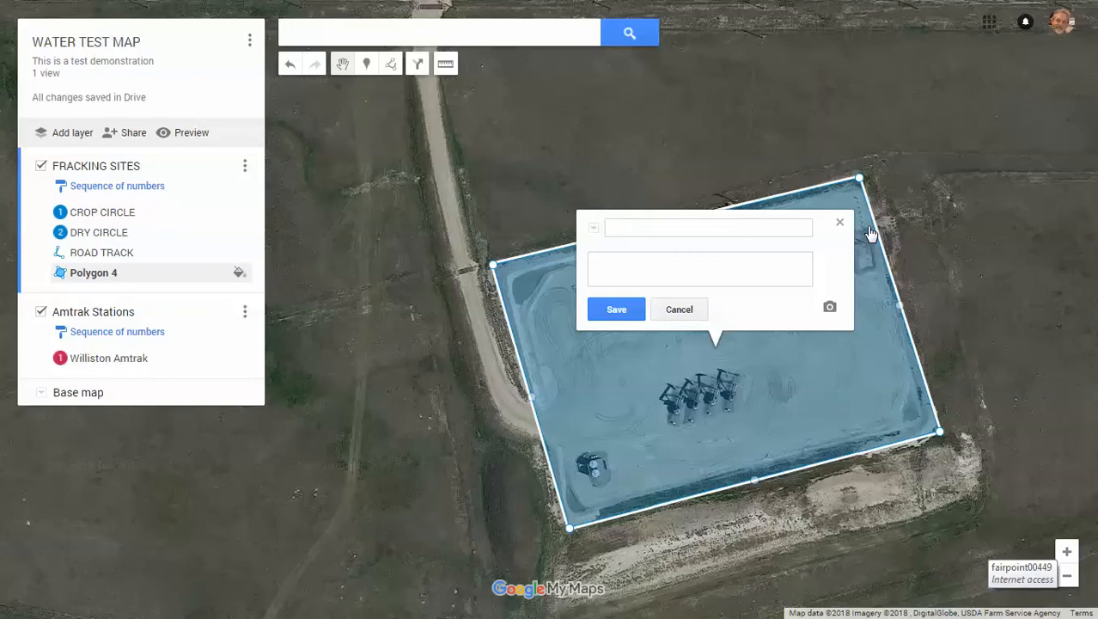
type("FRACKING LOCATION")
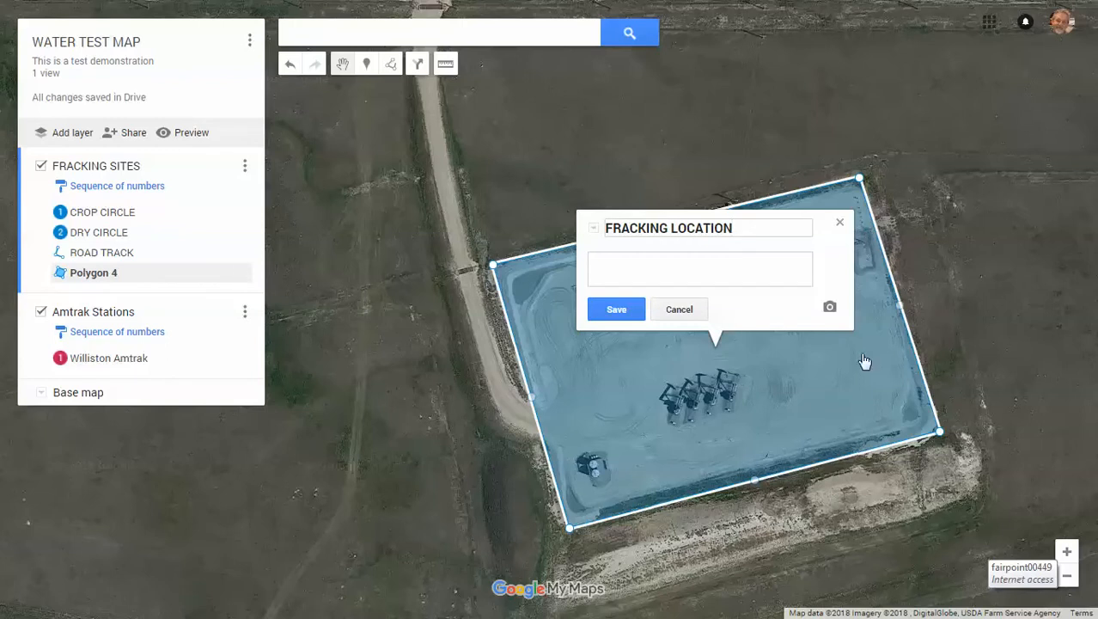
Step: Enter the polygon's description: "This is a fracking location in ND near Williston. It's for OIL not GAS and looks to be in production."
left_click(694, 269)
type("This is a fracking location ")
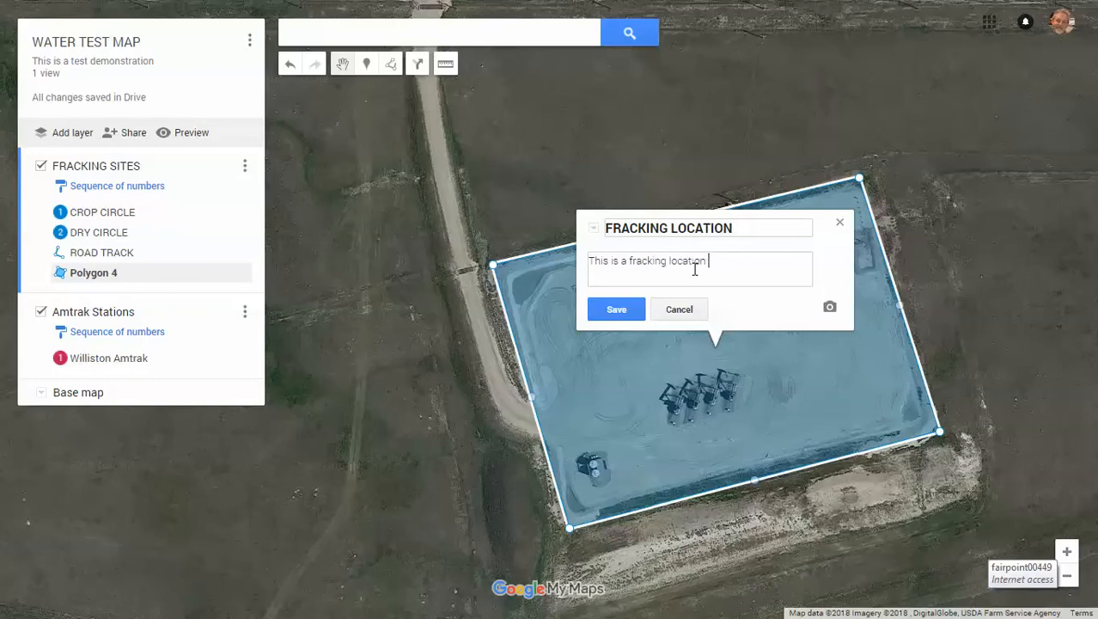
type("in ND near Williston.  It")
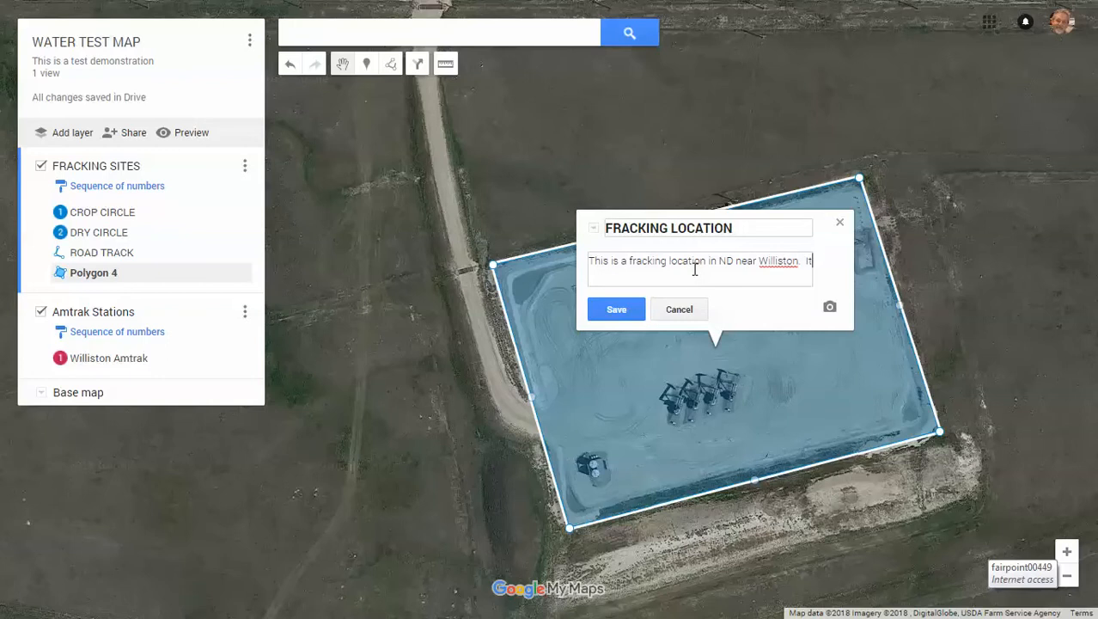
type("'s for OIL not GAS and looks t")
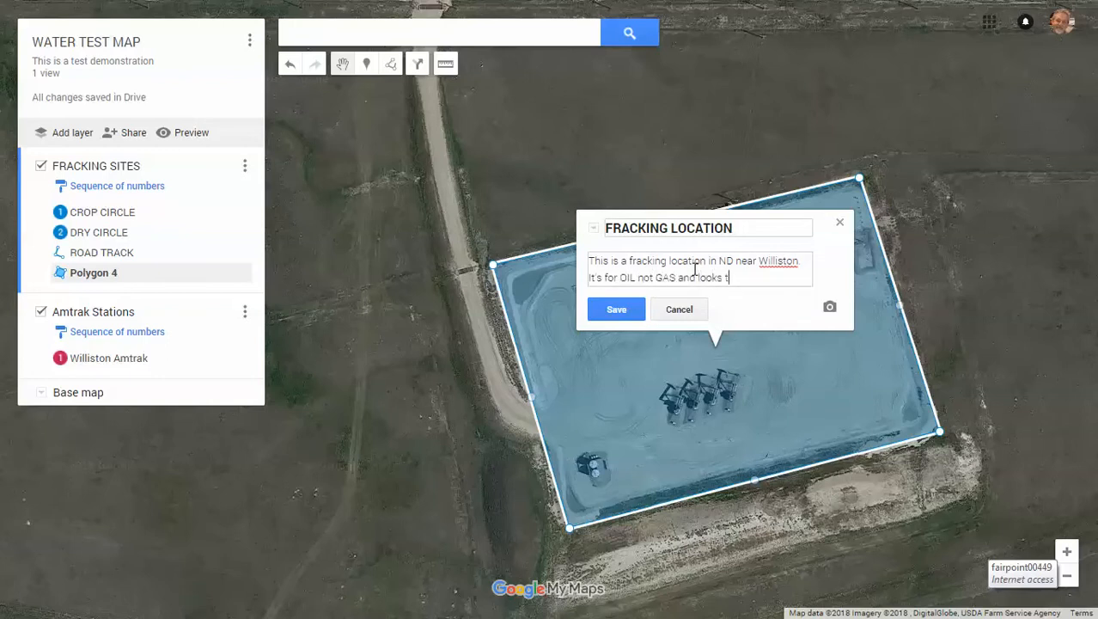
type("o be in production")
type(".")
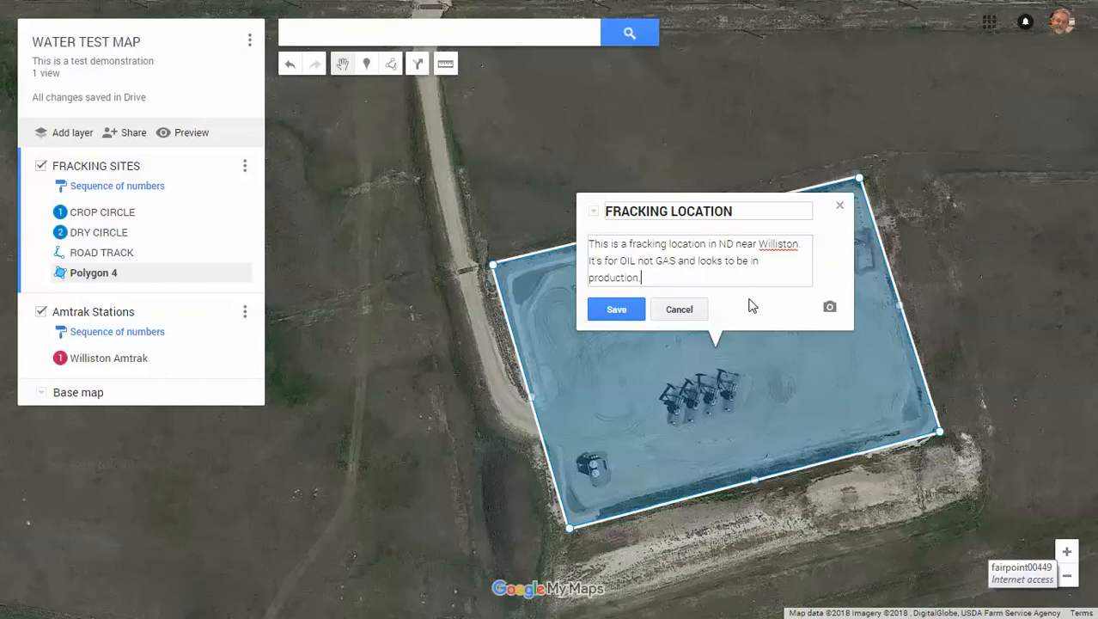
Step: Start adding a picture to the polygon and run a Google Image Search for "fracking site"
left_click(830, 307)
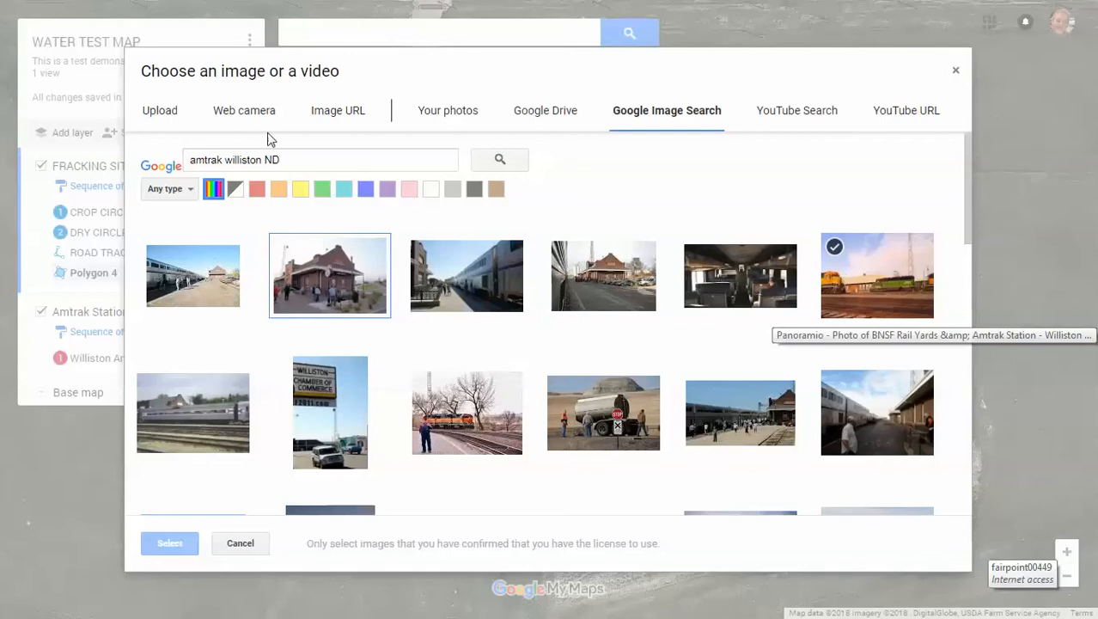
left_click_drag(288, 162, 178, 158)
key("BackSpace")
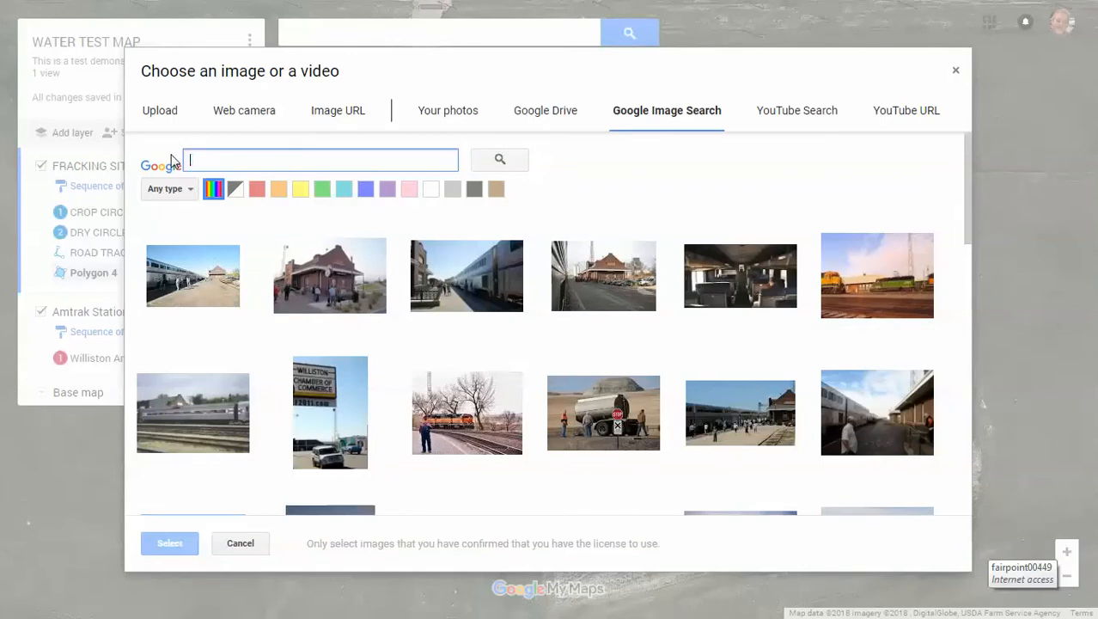
type("fracking")
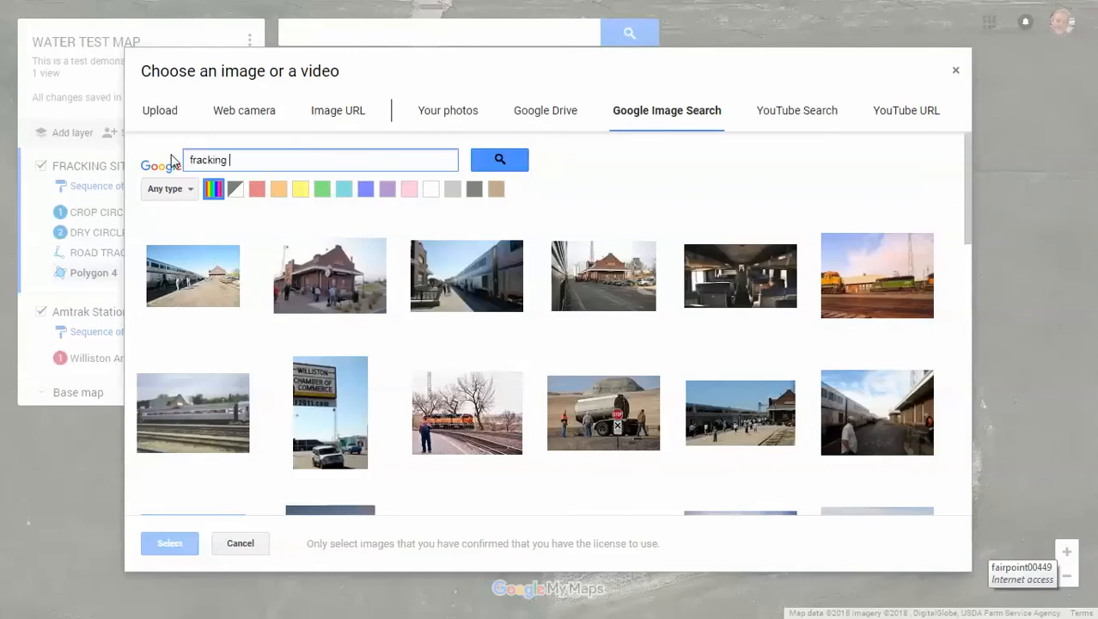
type(" site")
key("Return")
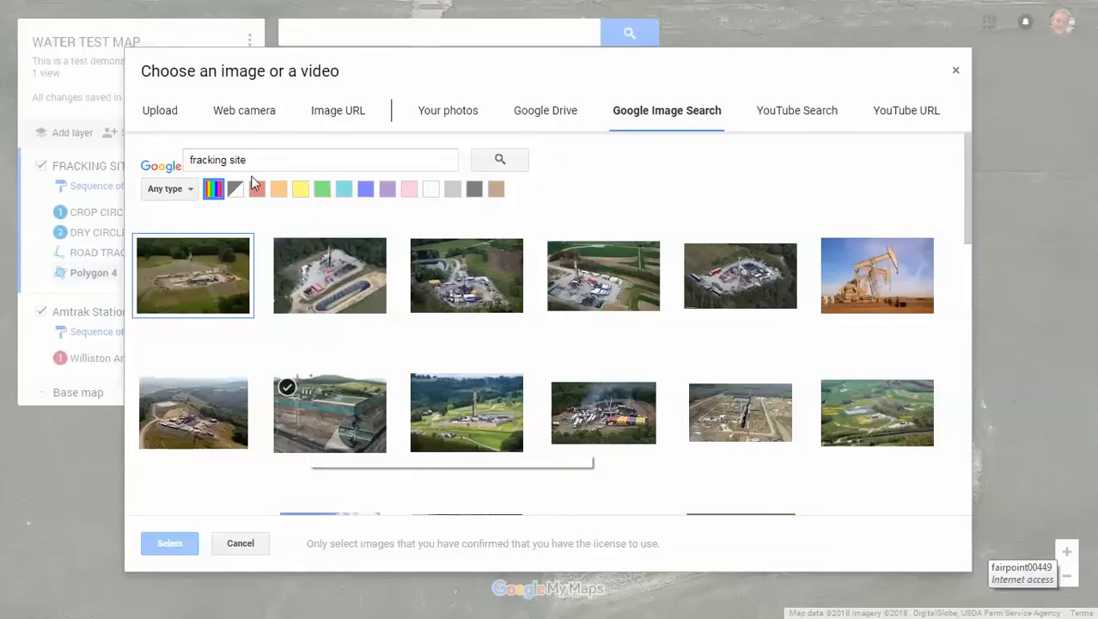
Step: Refine the image search to "fracking site ND", add the first drilling rig photo, and save the polygon's details
left_click(278, 160)
type("no")
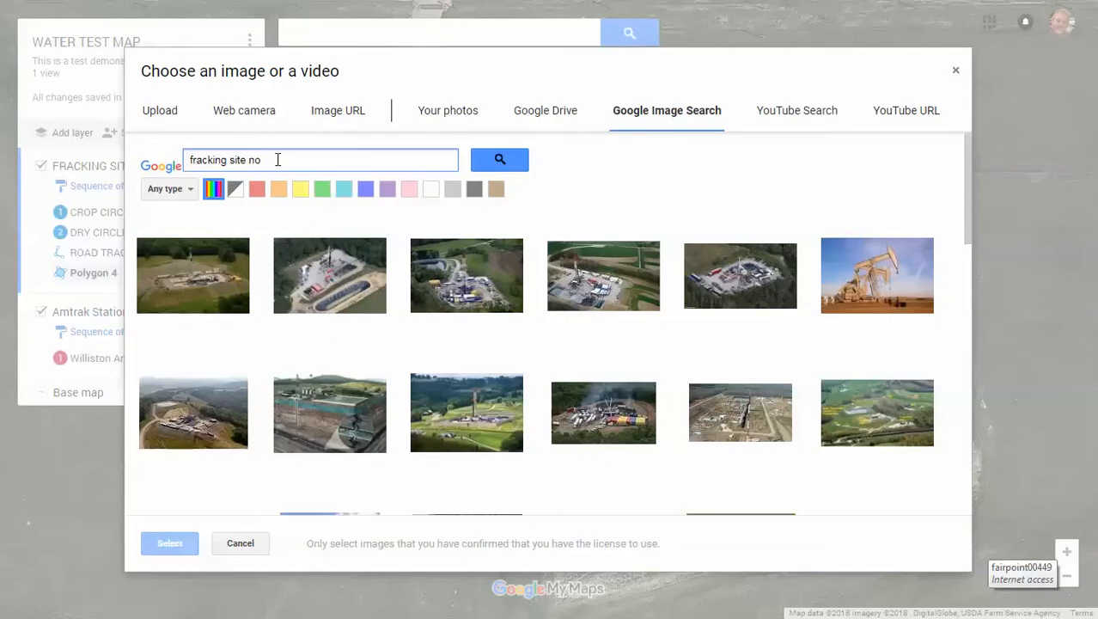
type("D")
key("Return")
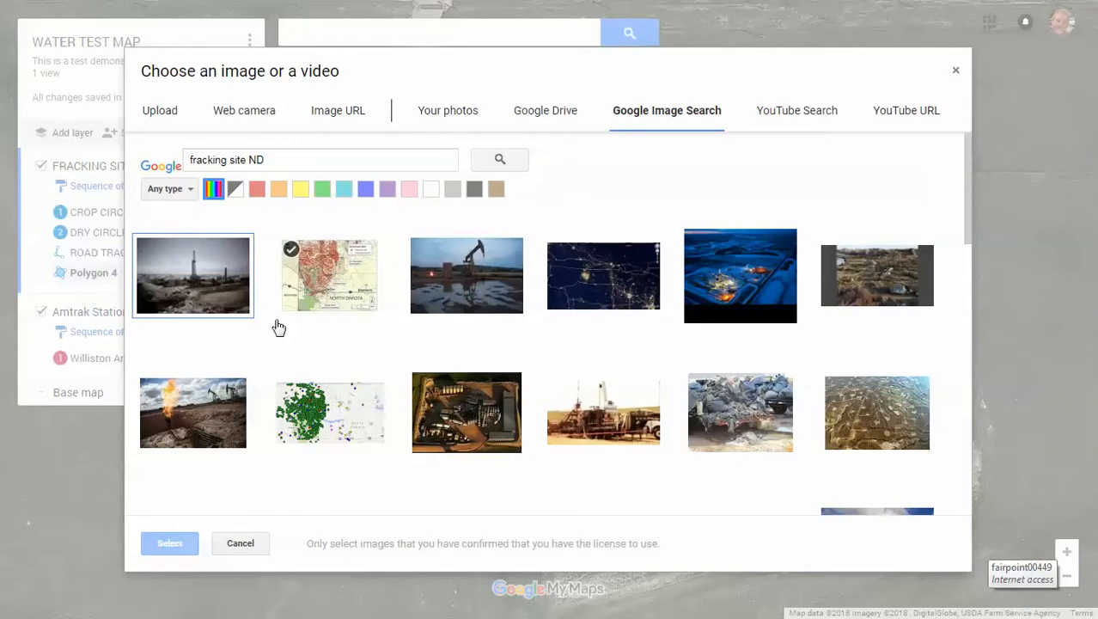
left_click(204, 287)
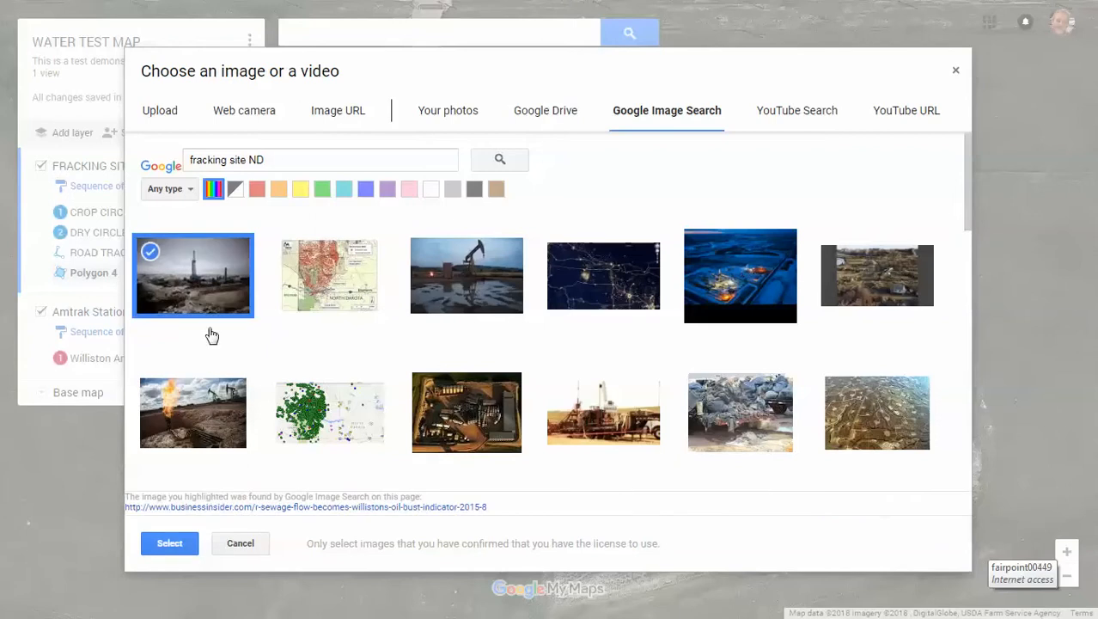
left_click(172, 545)
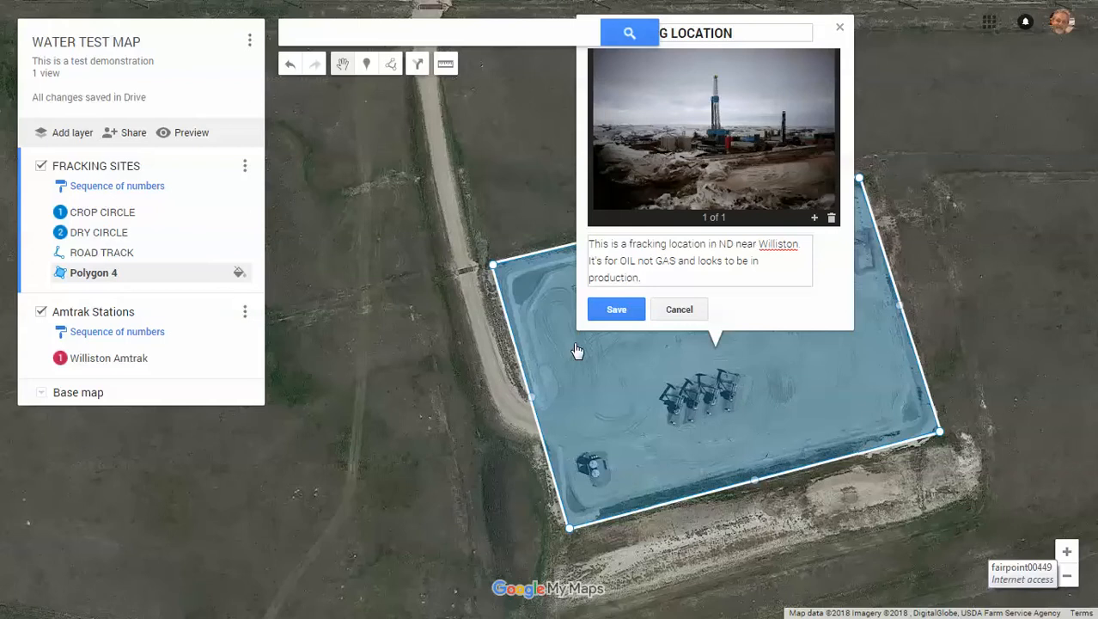
left_click(614, 311)
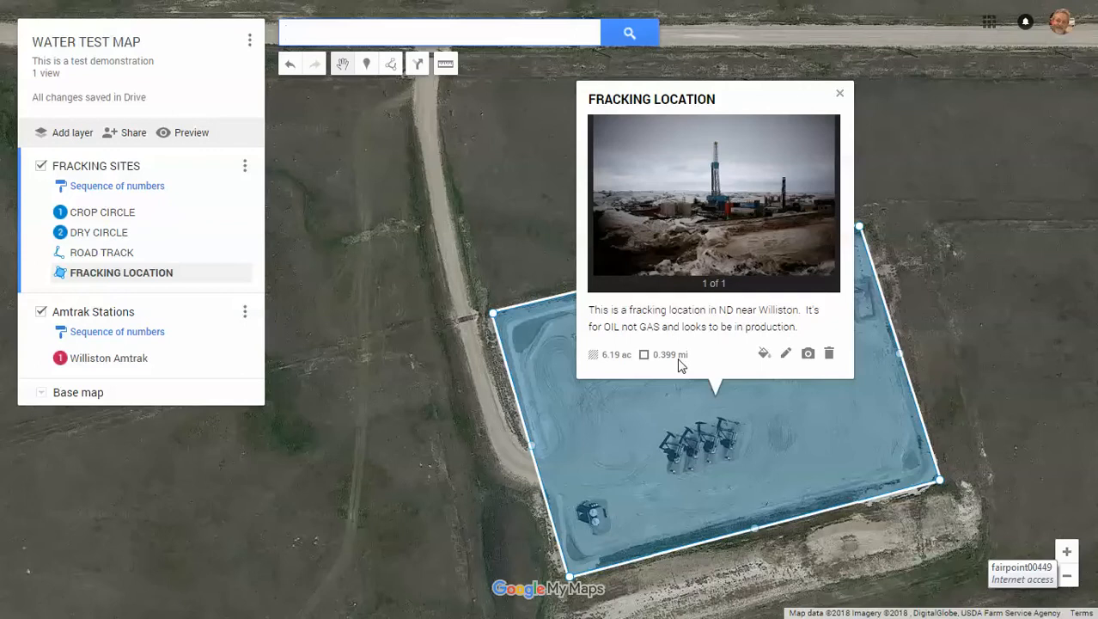
Step: Try orange on the FRACKING LOCATION polygon, then set its color to light purple
left_click(764, 355)
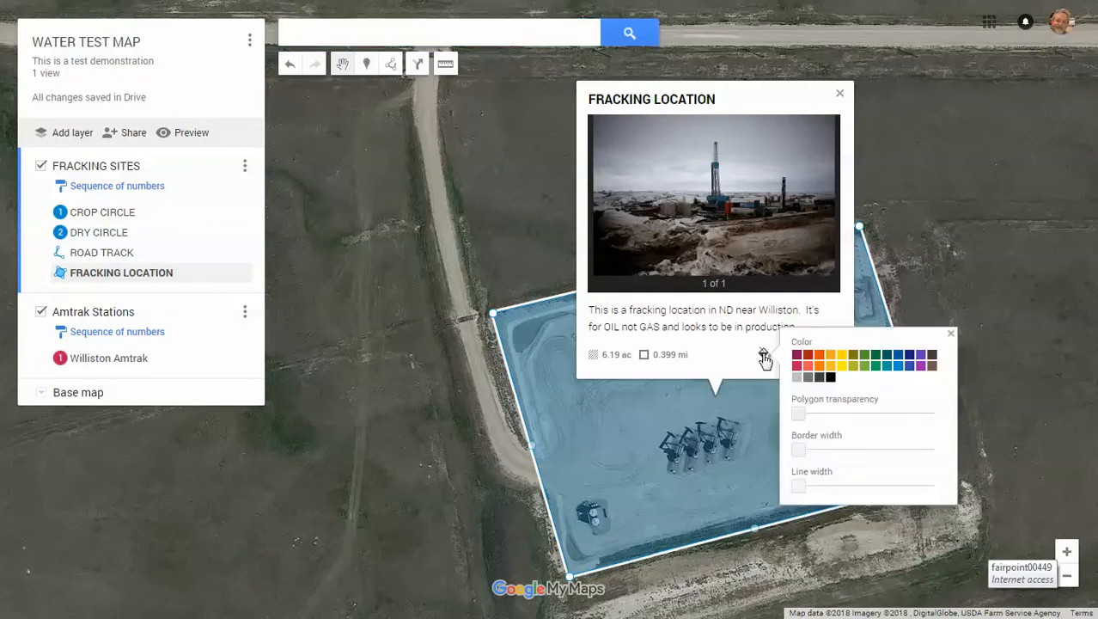
left_click(813, 371)
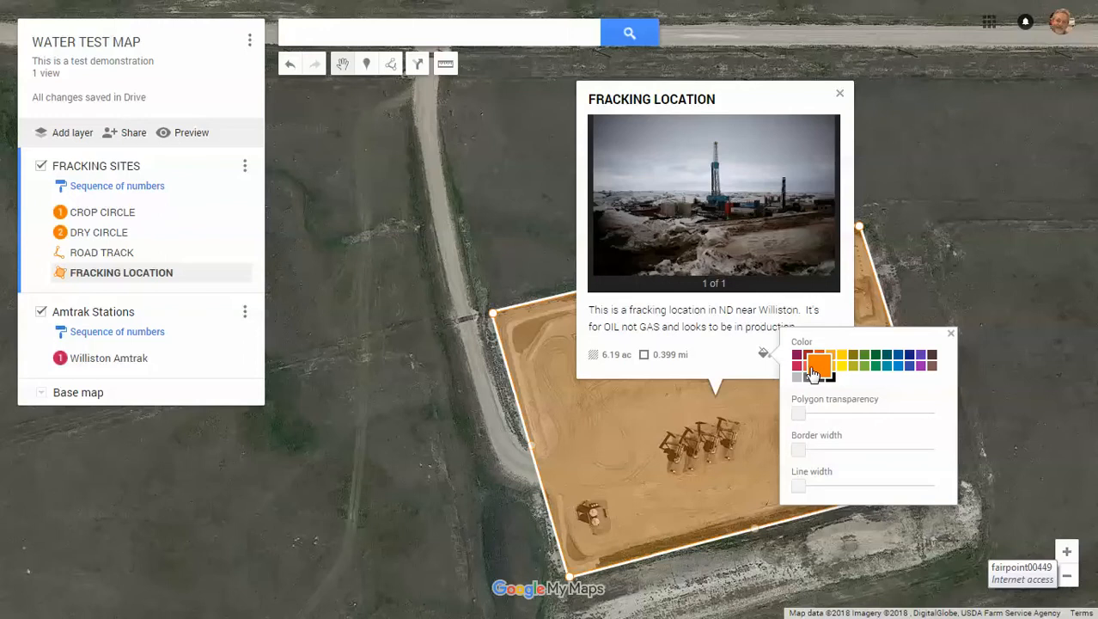
left_click(920, 365)
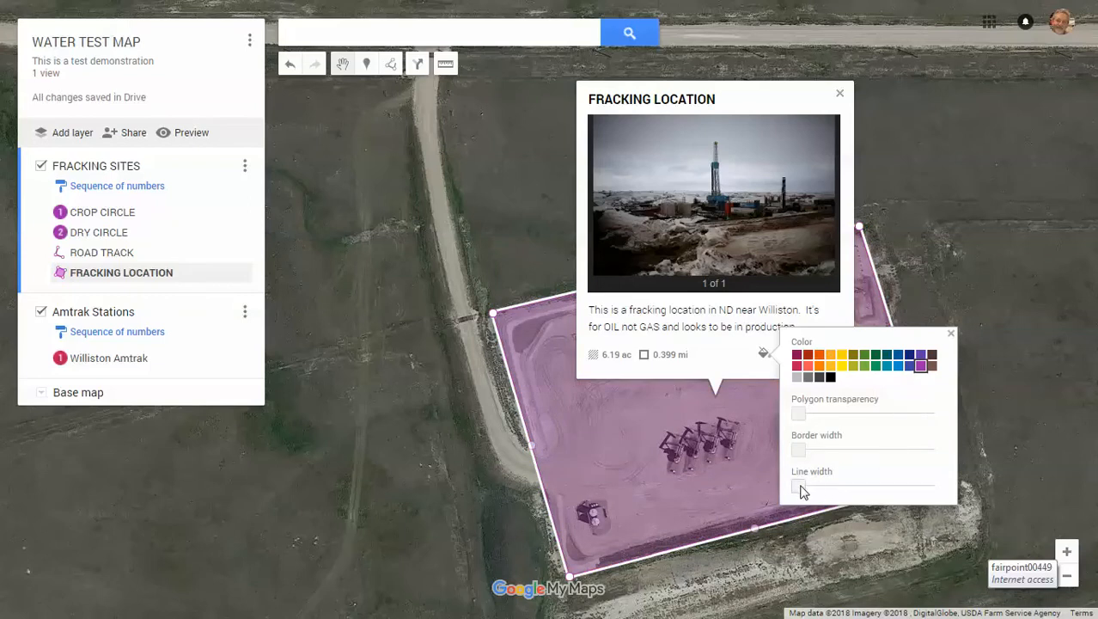
Step: Widen the line to about a third and the border to about half of their ranges, and set polygon transparency to about three quarters
left_click_drag(800, 491, 846, 491)
left_click_drag(801, 452, 866, 455)
left_click_drag(804, 416, 946, 415)
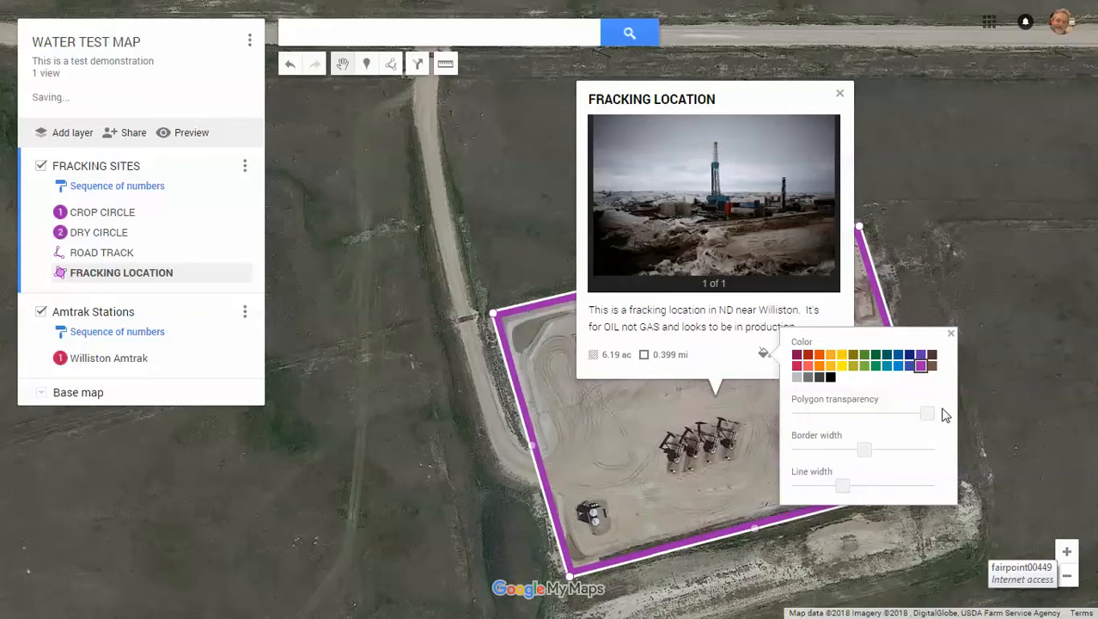
left_click(799, 417)
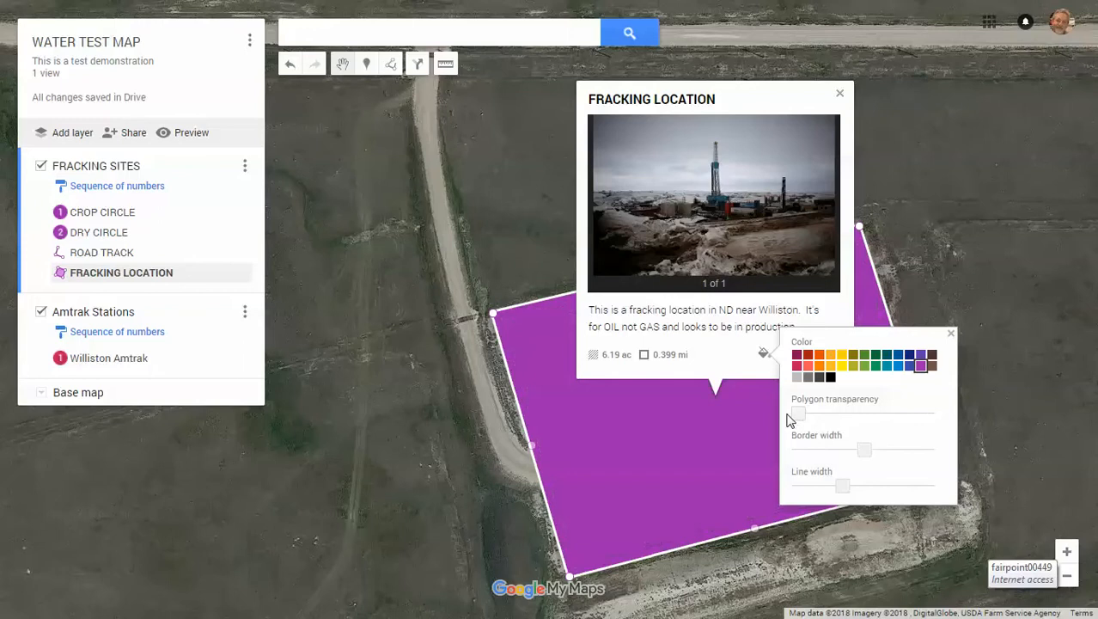
left_click_drag(790, 418, 897, 418)
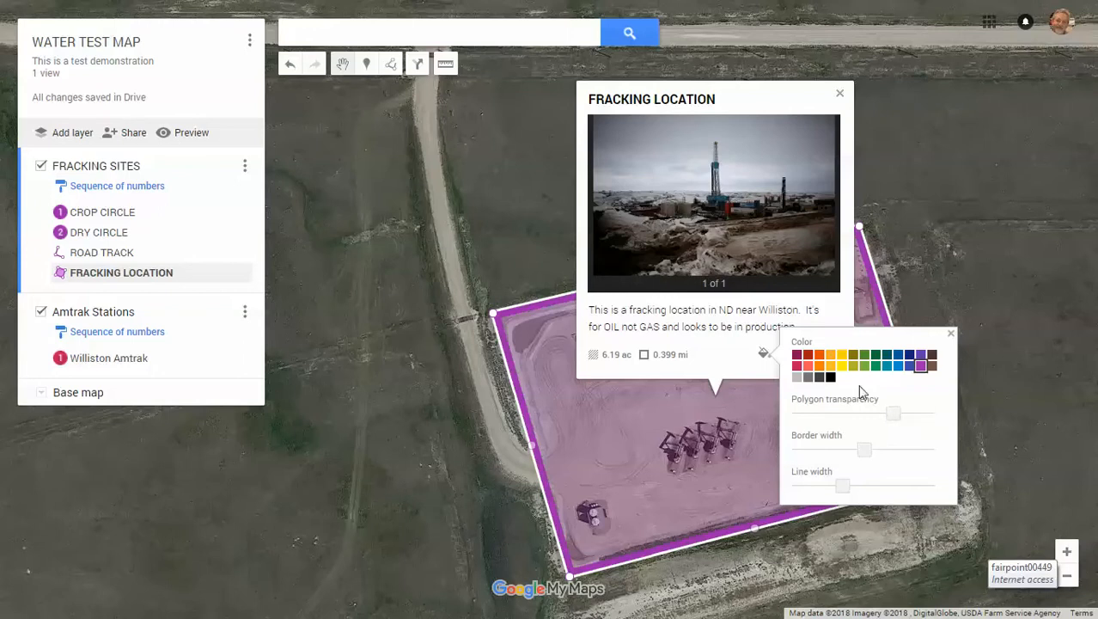
left_click(950, 334)
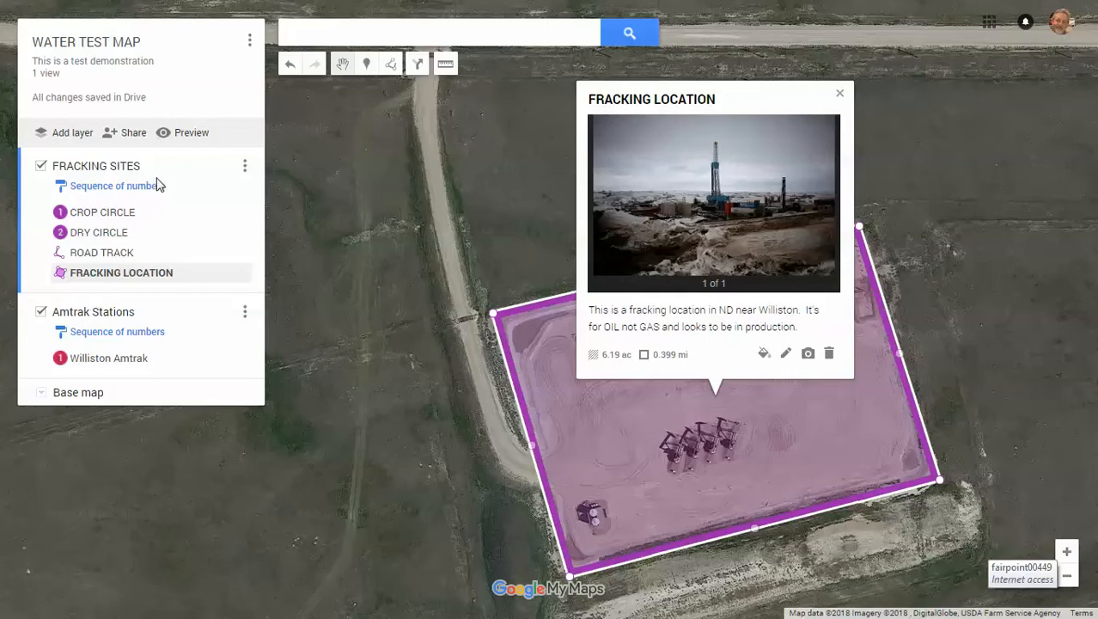
Step: Hide the Amtrak Stations layer, close the polygon's details, and show the CROP CIRCLE marker with its details
left_click(40, 311)
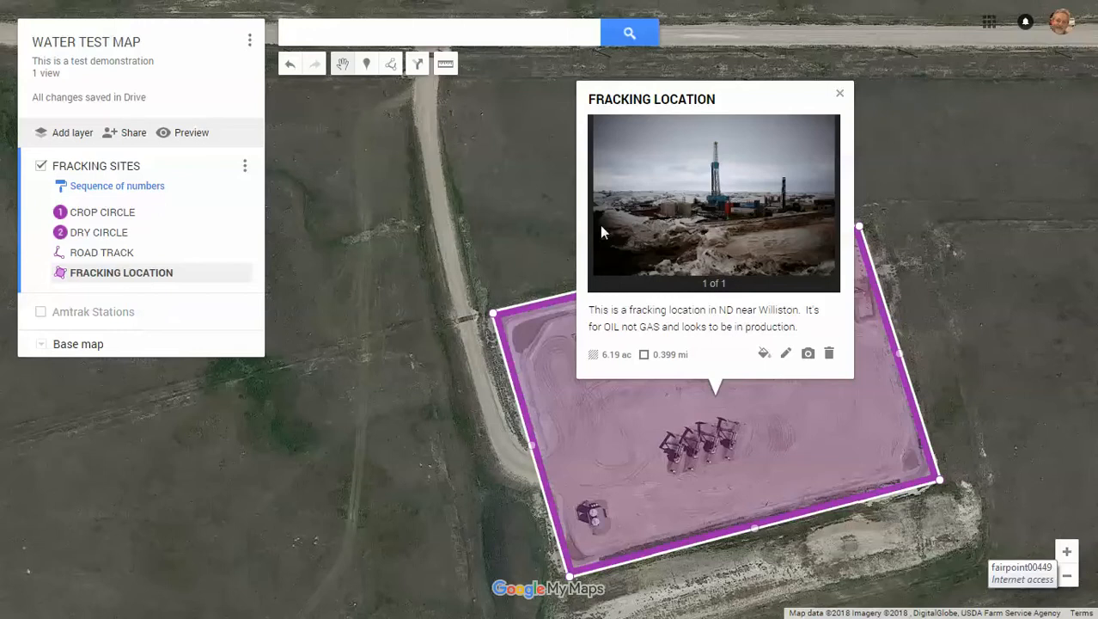
left_click(842, 96)
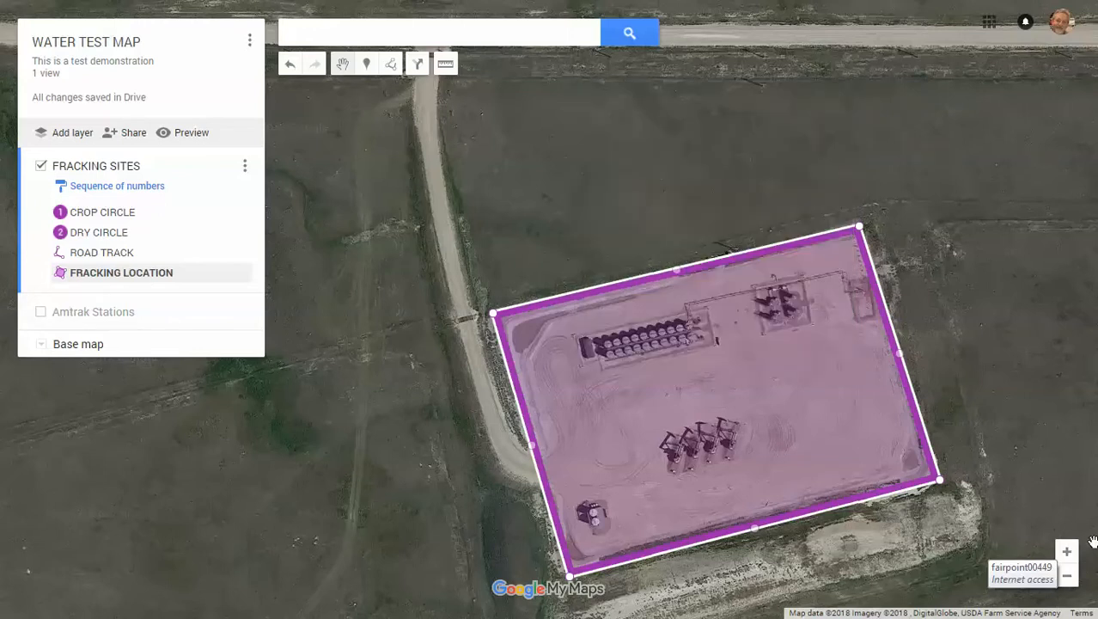
left_click(1068, 576)
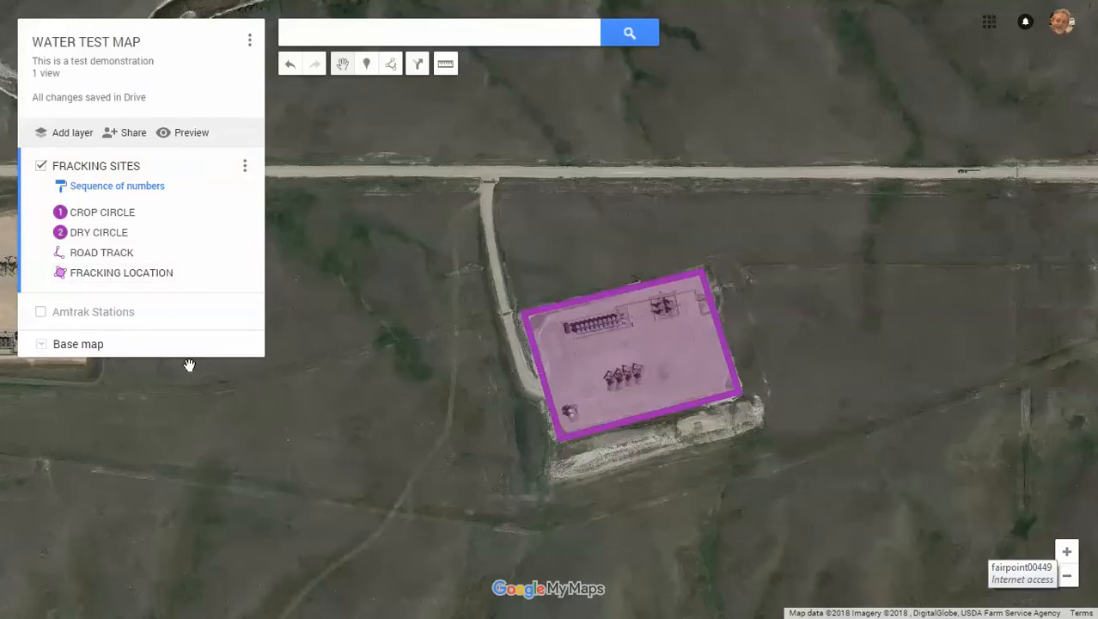
left_click(120, 214)
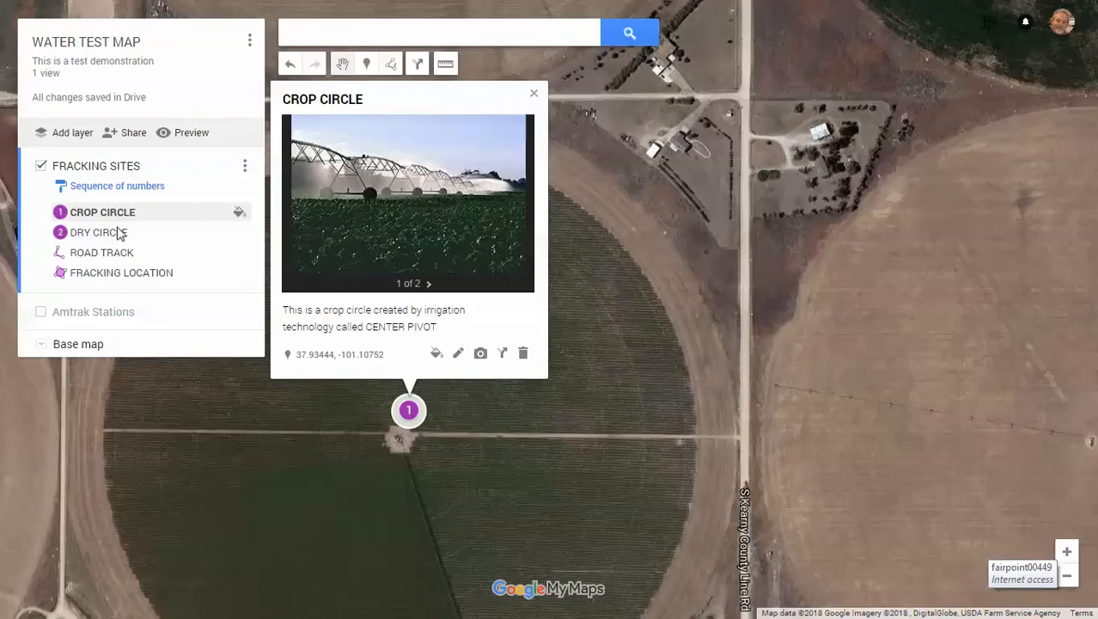
Step: View the details of DRY CIRCLE, ROAD TRACK and FRACKING LOCATION in turn, and close the last details window
left_click(118, 235)
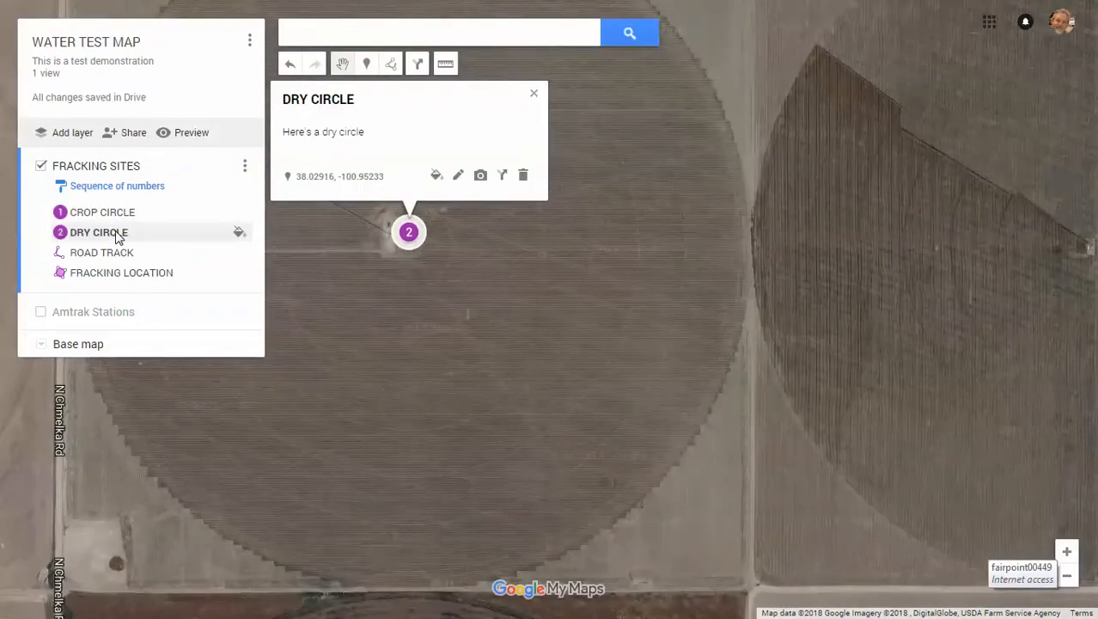
left_click(118, 252)
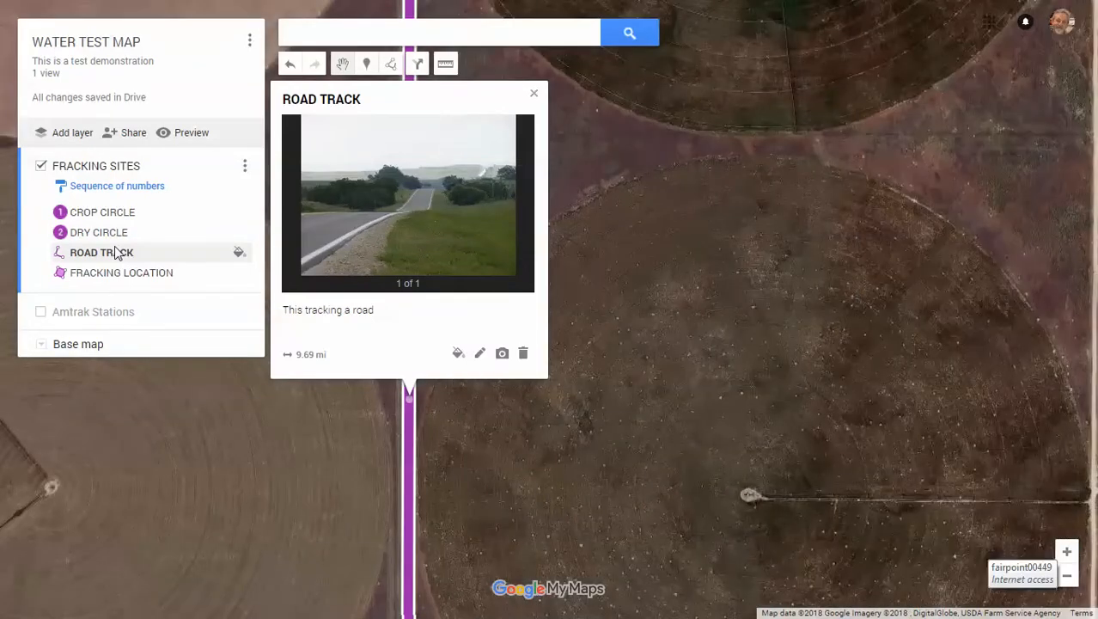
left_click(120, 274)
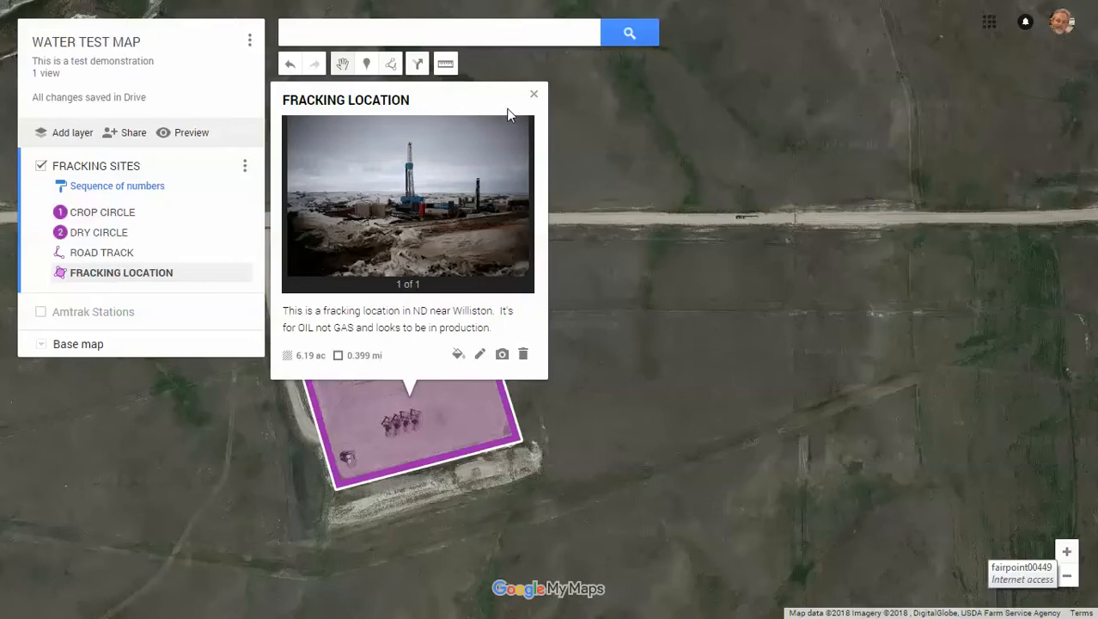
left_click(533, 95)
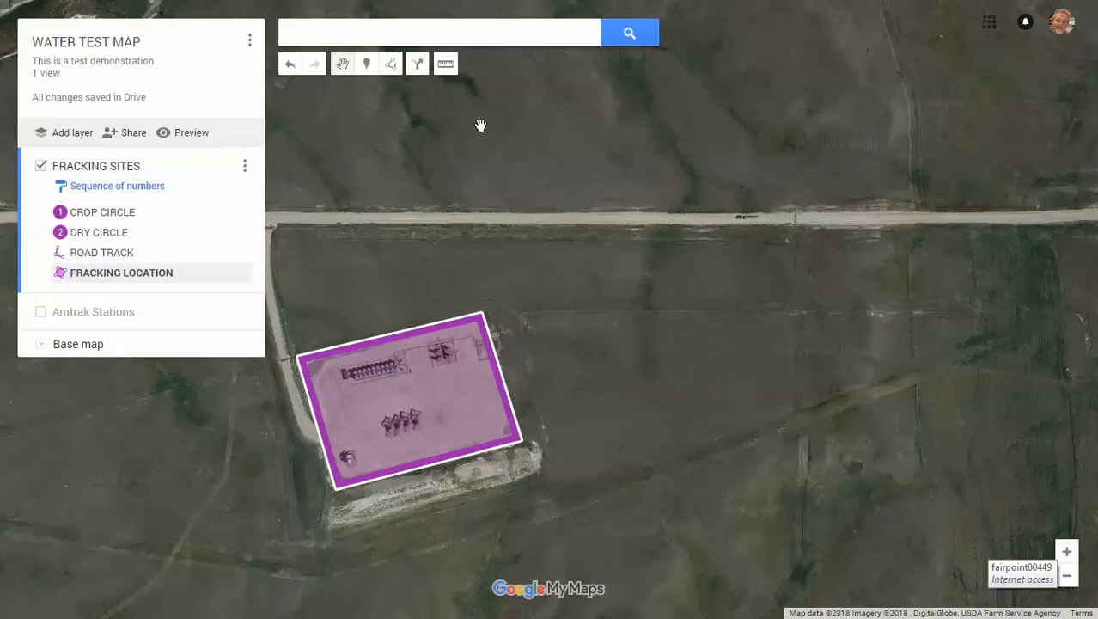
Step: Measure the straight distance from a point north of the road to one east of the well pad, and clear the measurement
left_click(446, 67)
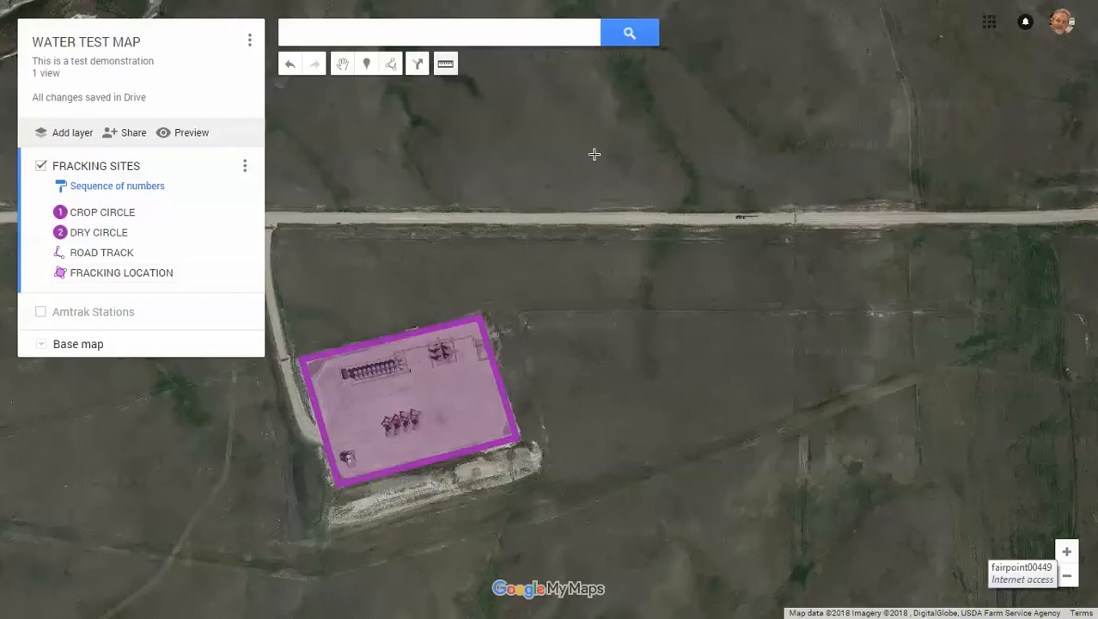
left_click(525, 125)
left_click(594, 337)
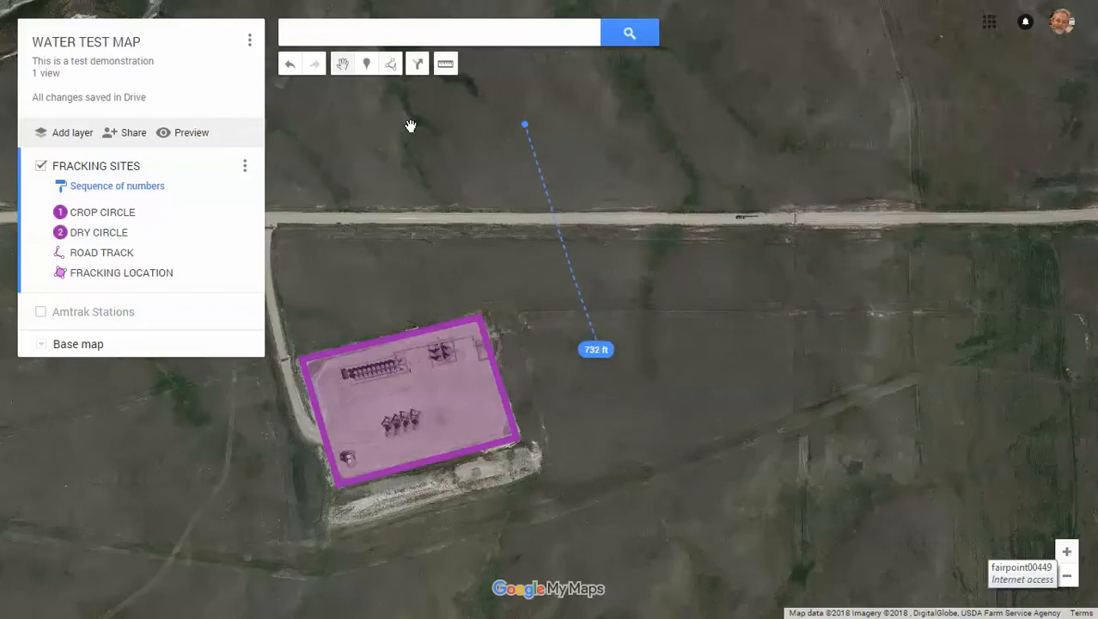
left_click(1069, 577)
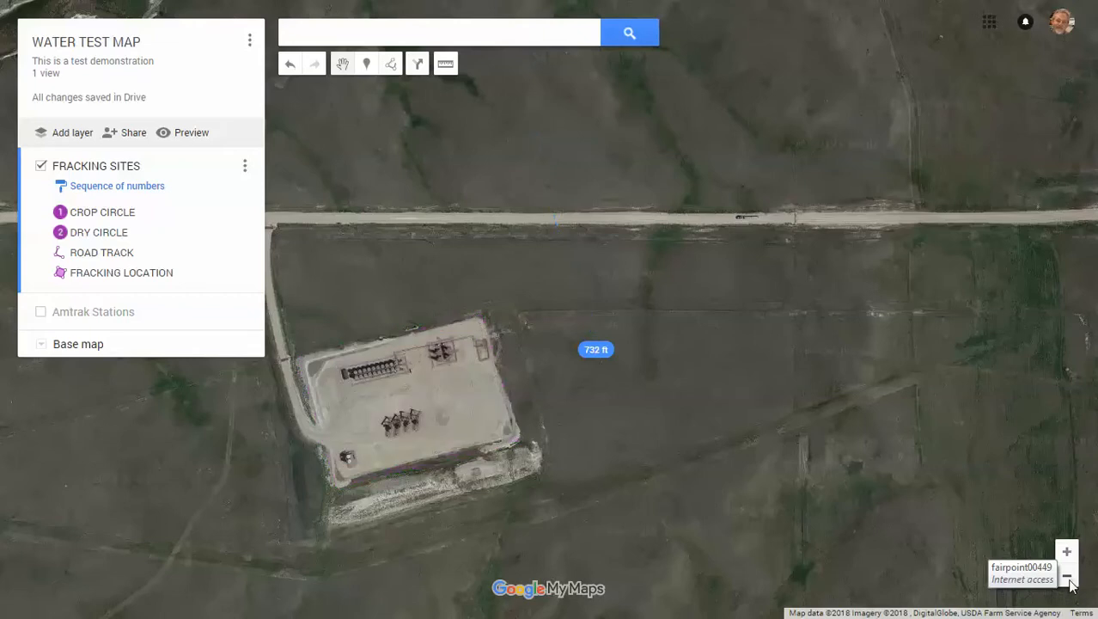
left_click(1068, 577)
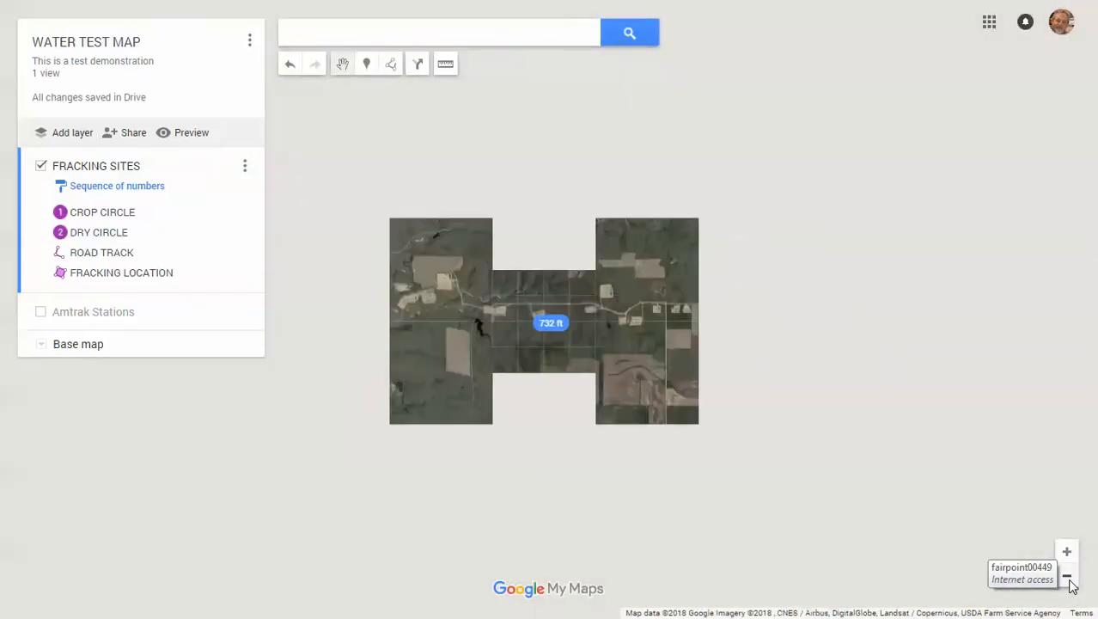
left_click(1068, 577)
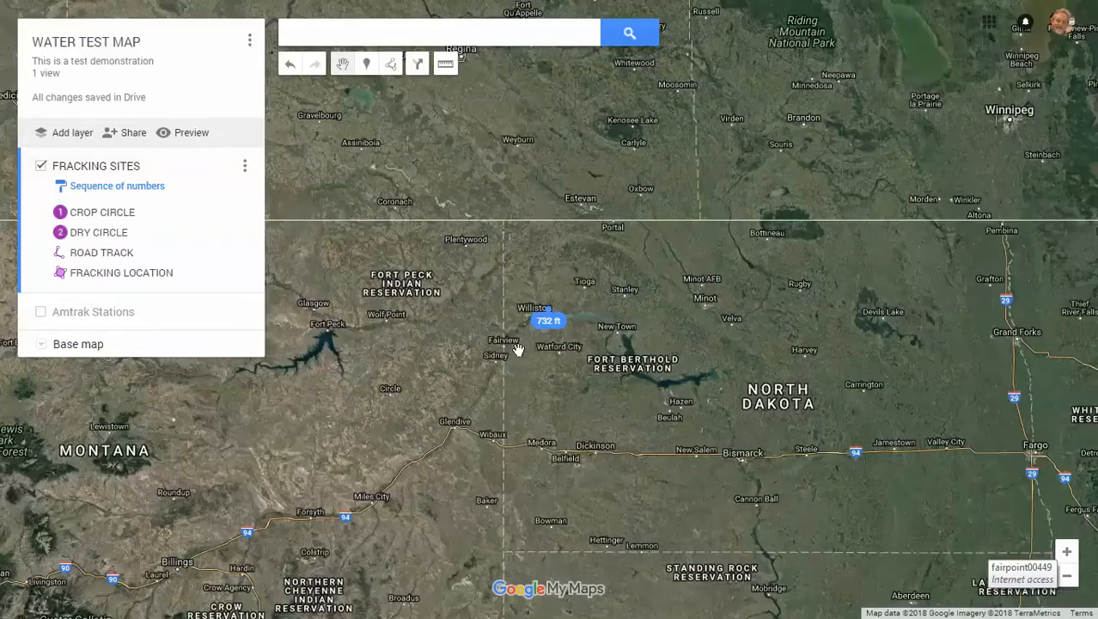
left_click(549, 321)
Step: Measure a two-segment distance from near Weyburn to Fargo and back west to near Bowman, and clear the measurement
left_click(446, 68)
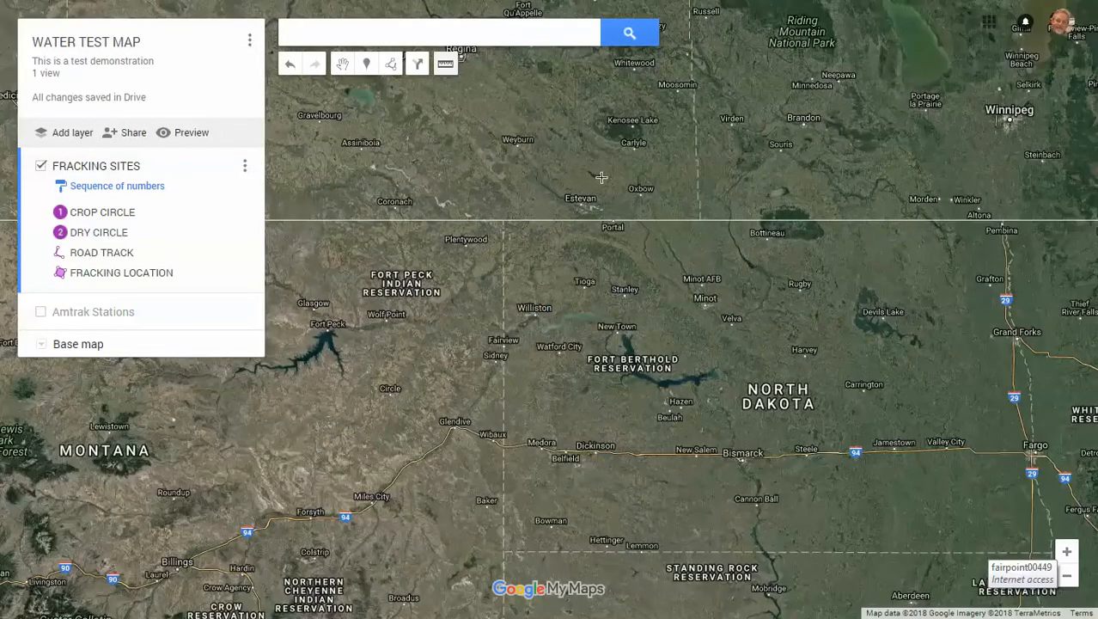
left_click(550, 162)
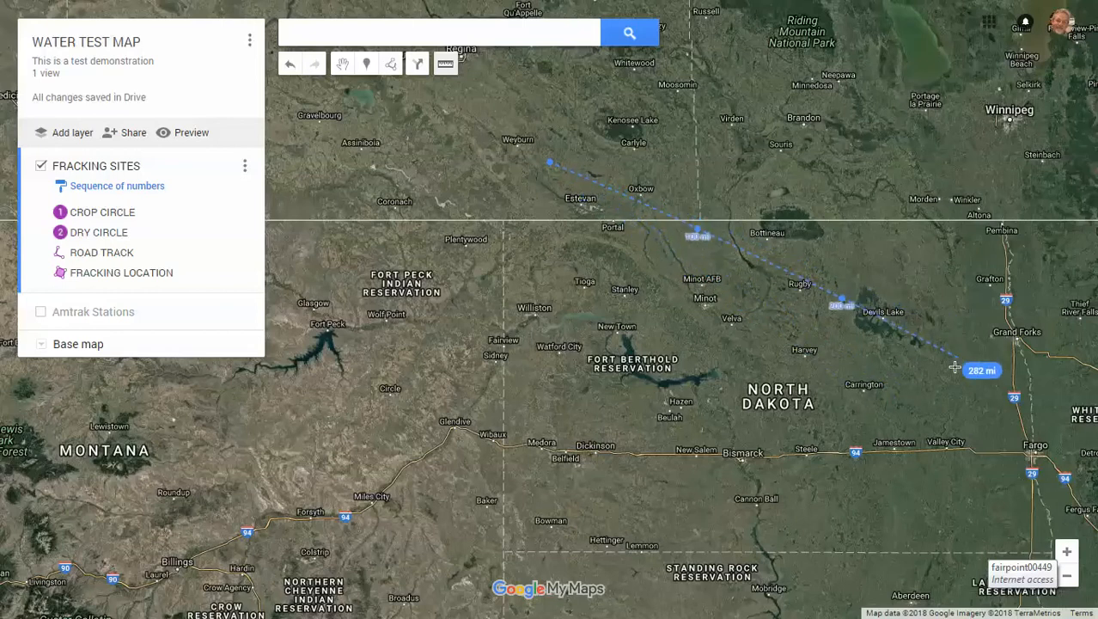
left_click(1028, 447)
double_click(555, 499)
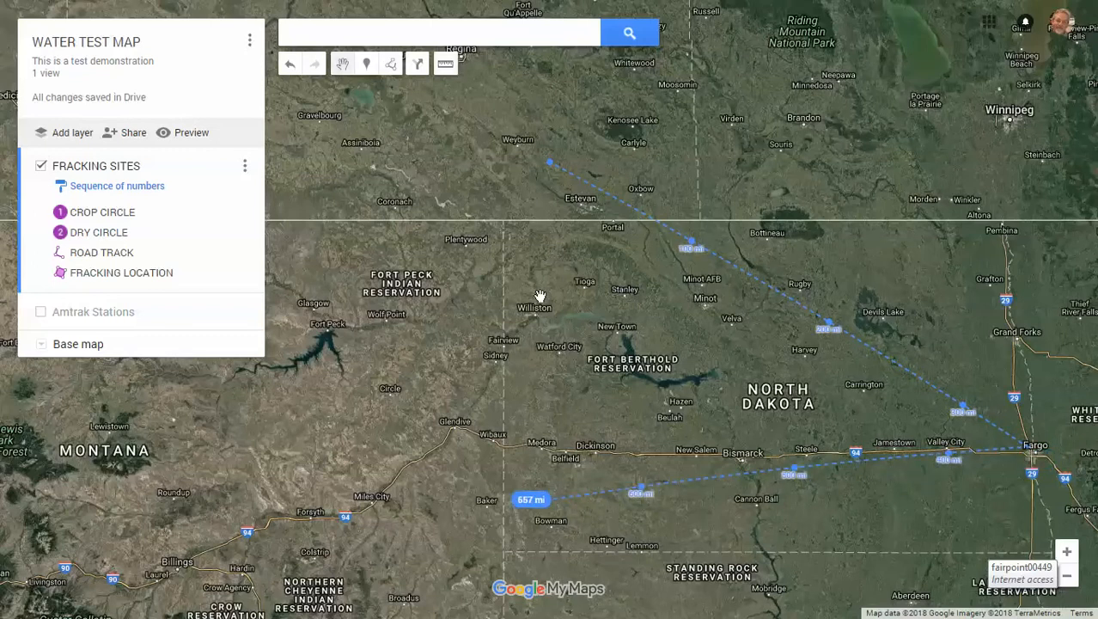
left_click(364, 271)
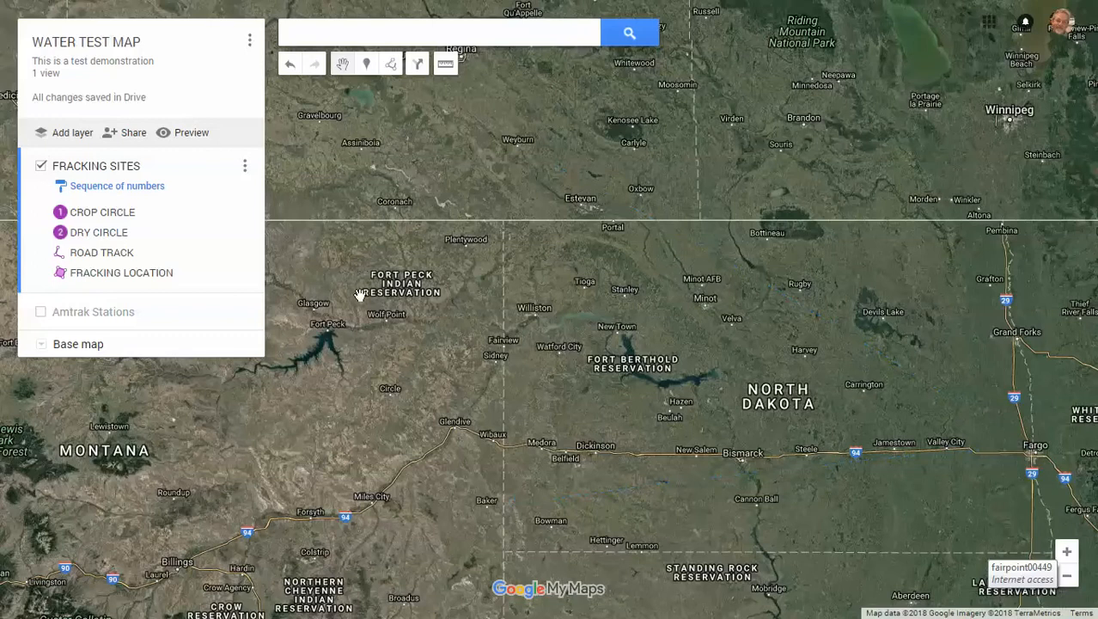
Step: Measure the perimeter and area of a closed four-sided region around Williston, spanning the Montana and North Dakota border
left_click(445, 63)
left_click(362, 175)
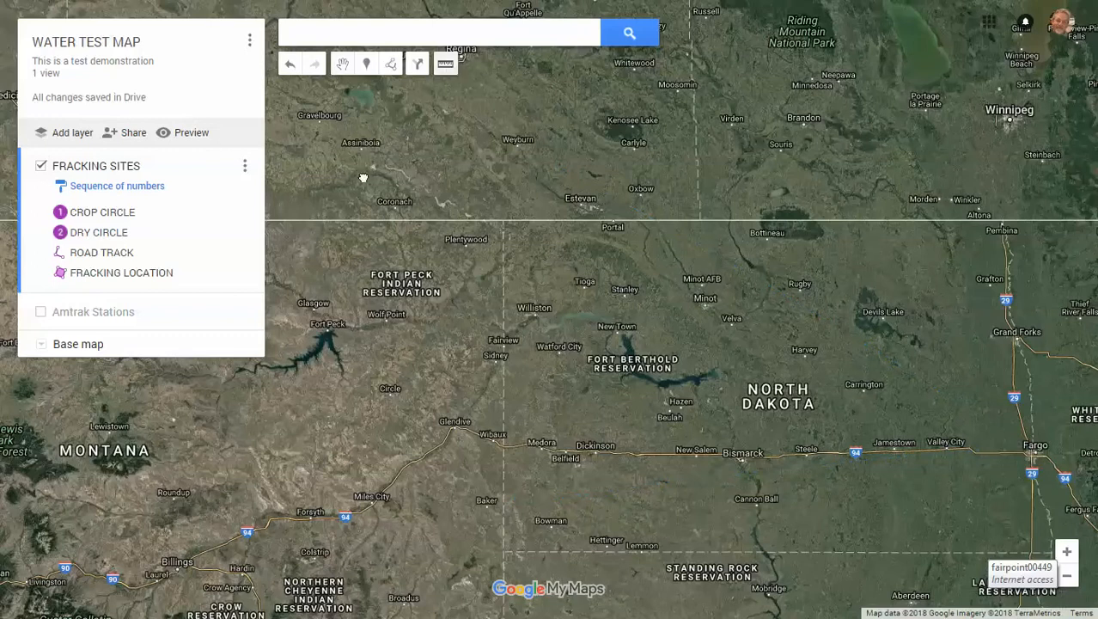
left_click(355, 411)
left_click(611, 419)
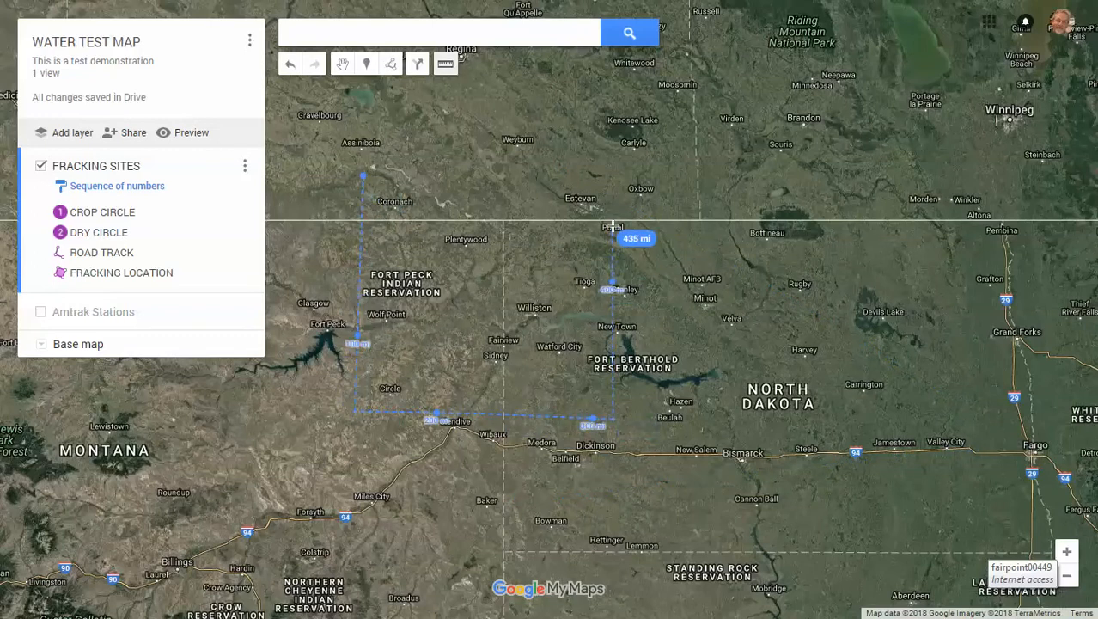
left_click(617, 170)
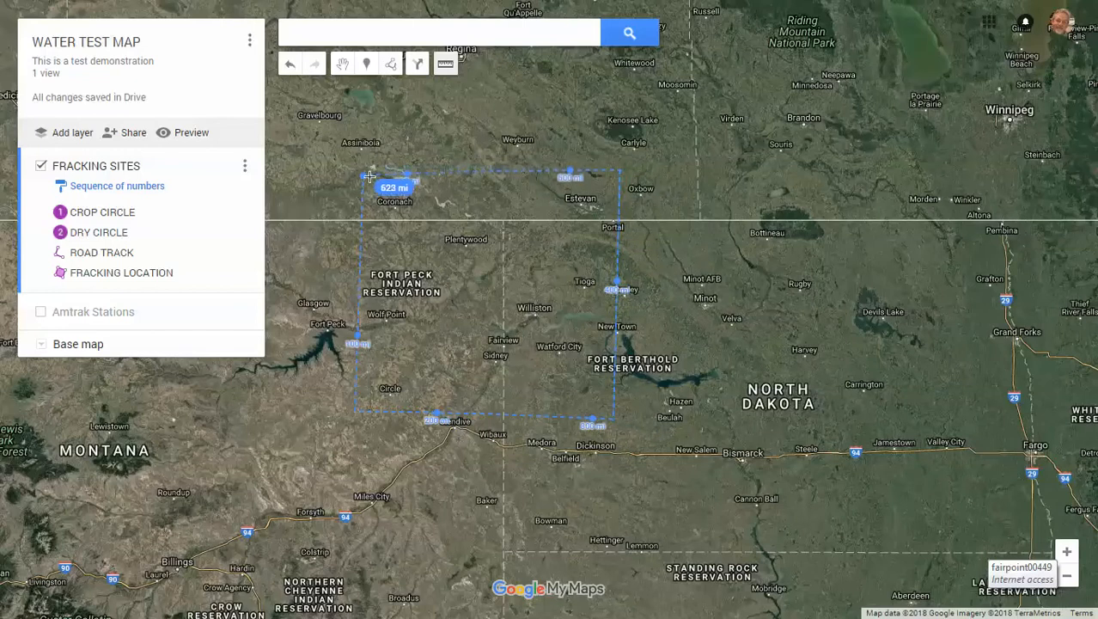
left_click(365, 184)
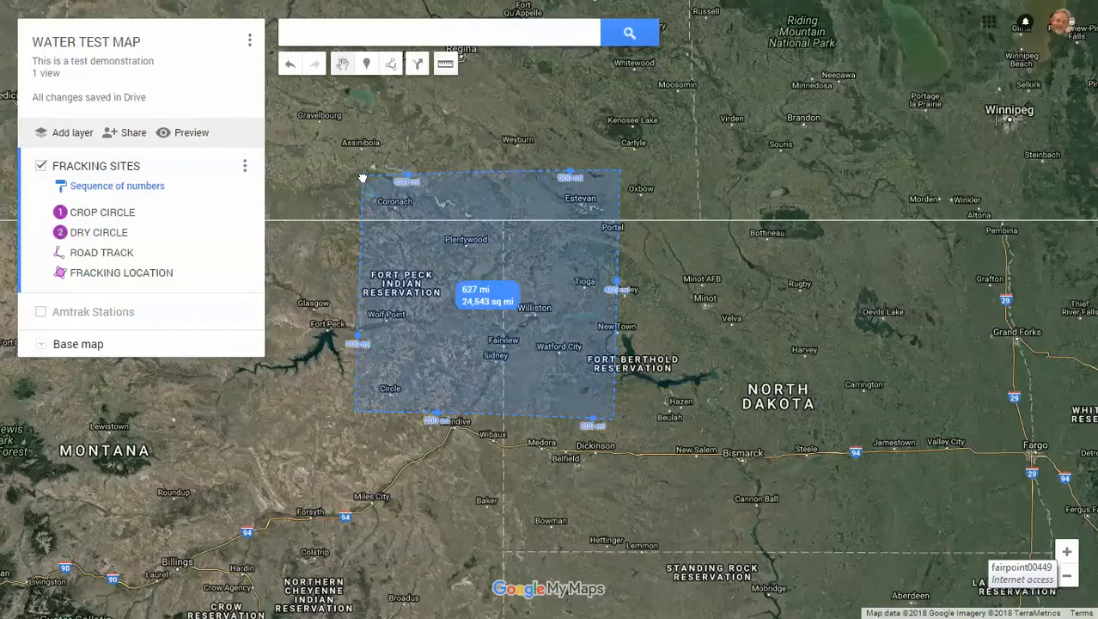
scroll(364, 183, "up", 1)
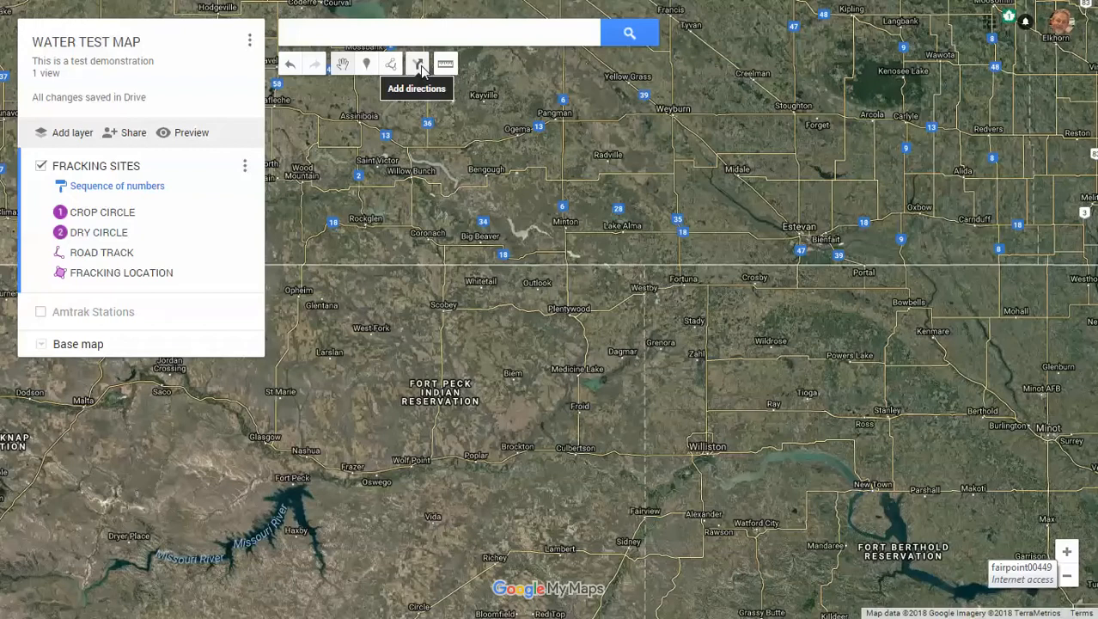
Step: Show the Amtrak Stations layer, and locate the CROP CIRCLE marker on the regional map with its details closed
left_click(40, 315)
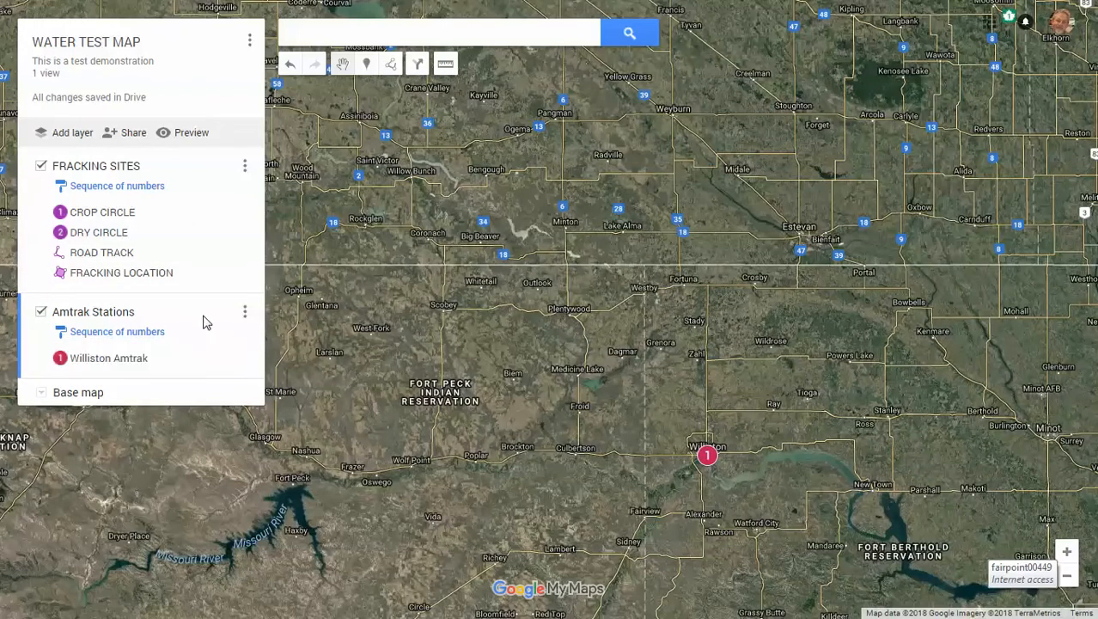
left_click(110, 217)
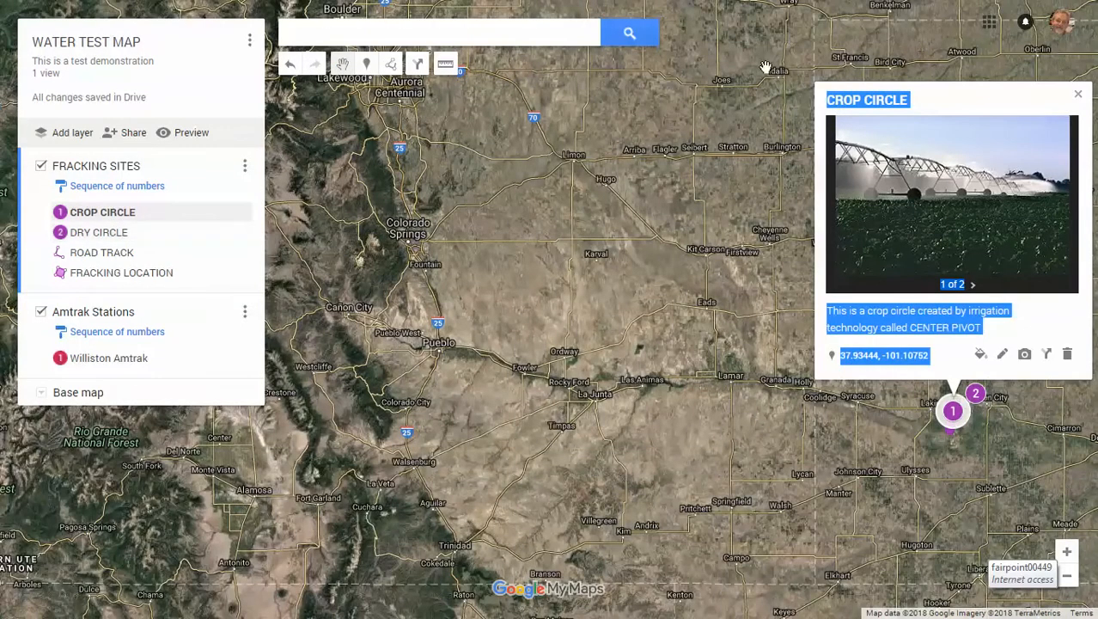
left_click(1078, 95)
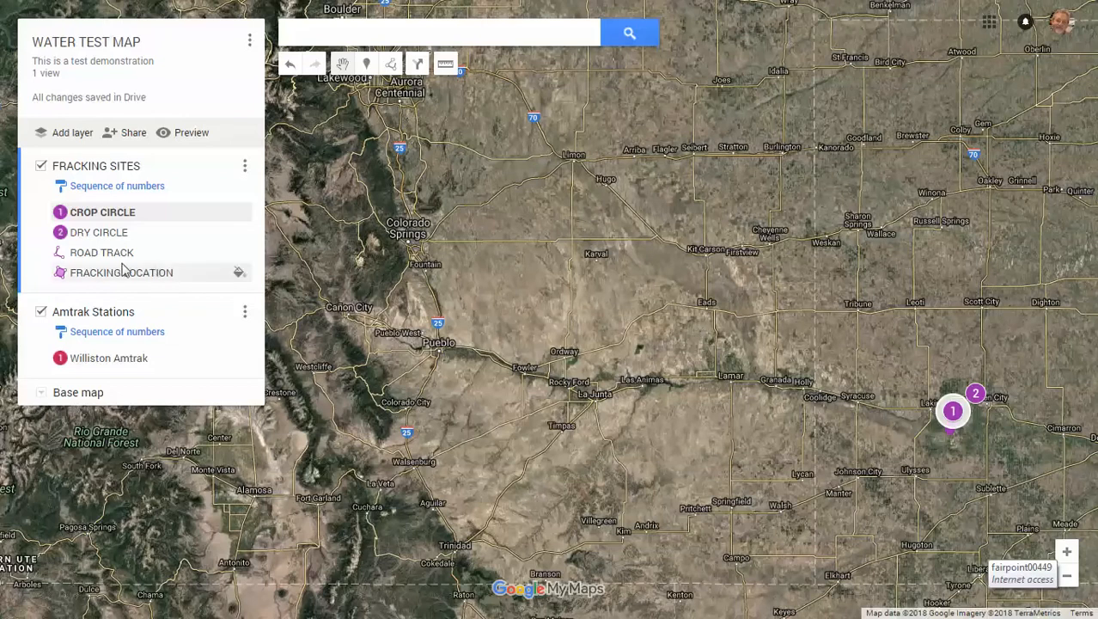
left_click(478, 275)
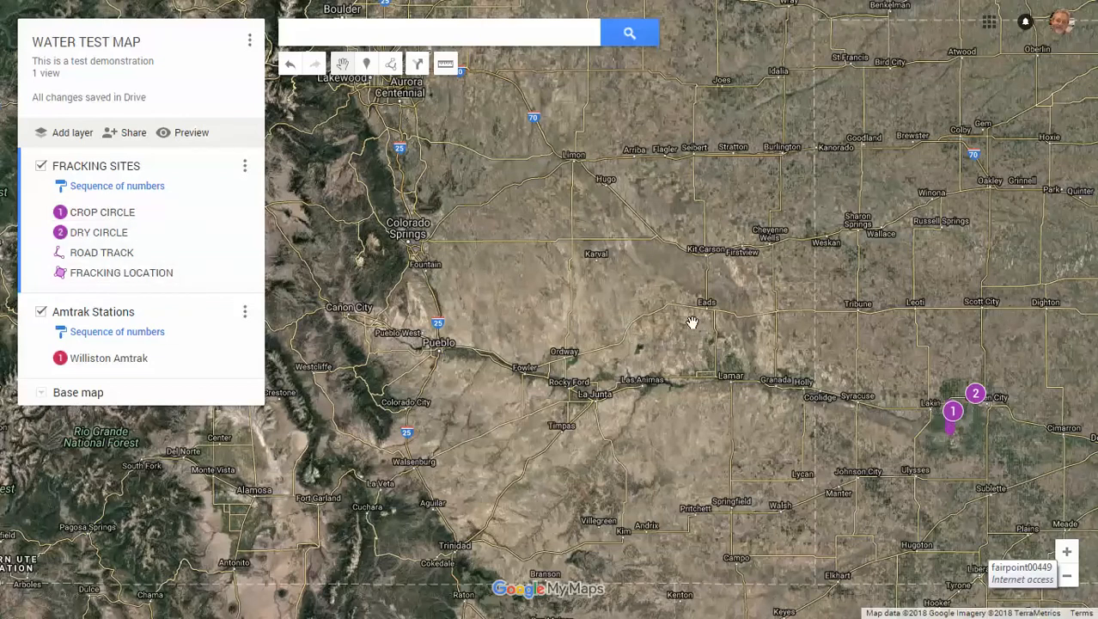
left_click_drag(652, 304, 527, 336)
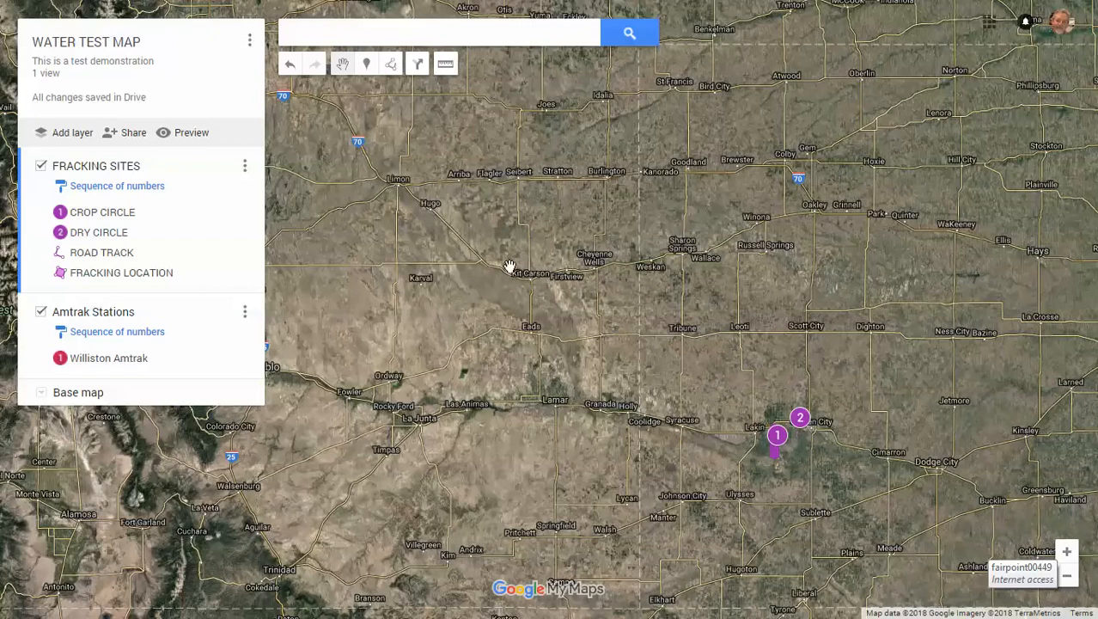
Step: Set the map's link sharing to On - Anyone with the link, with Can view access, and save it
left_click(134, 138)
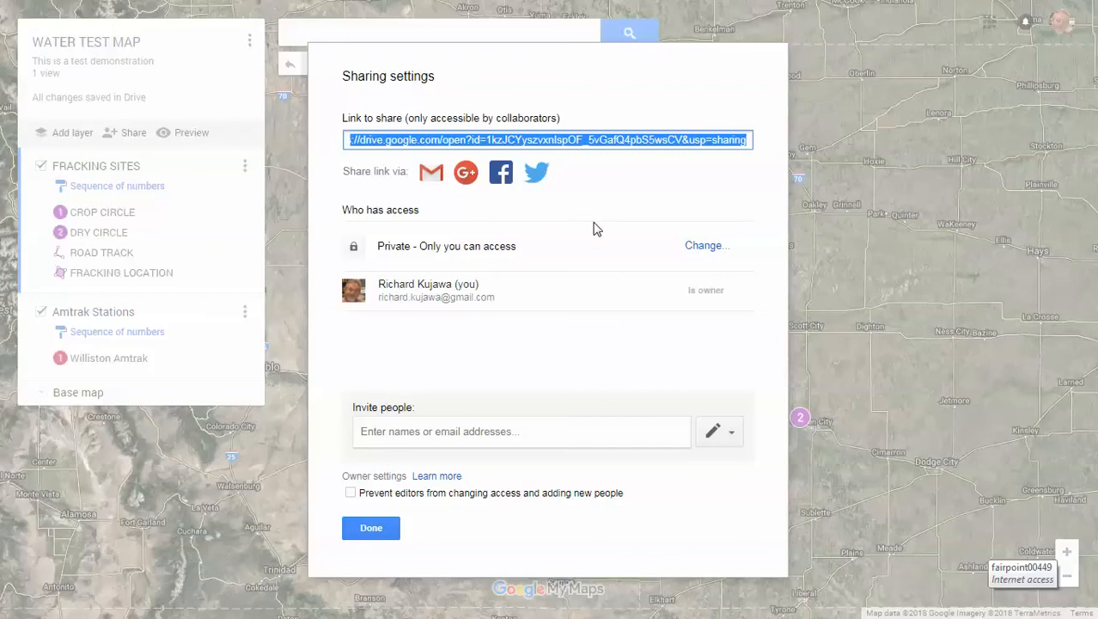
left_click(692, 247)
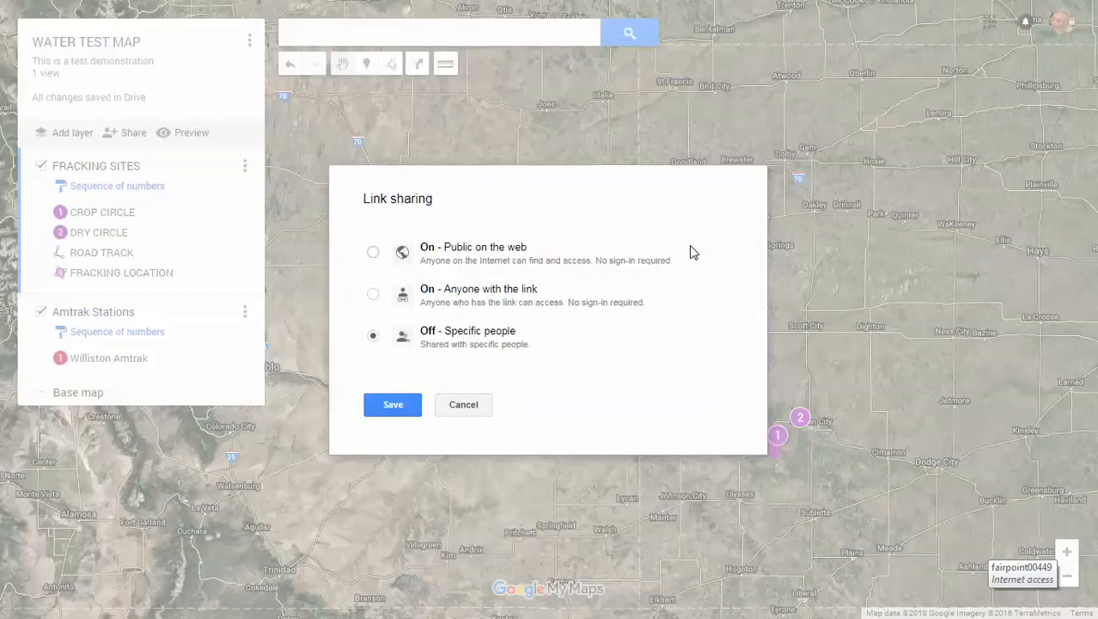
left_click(373, 294)
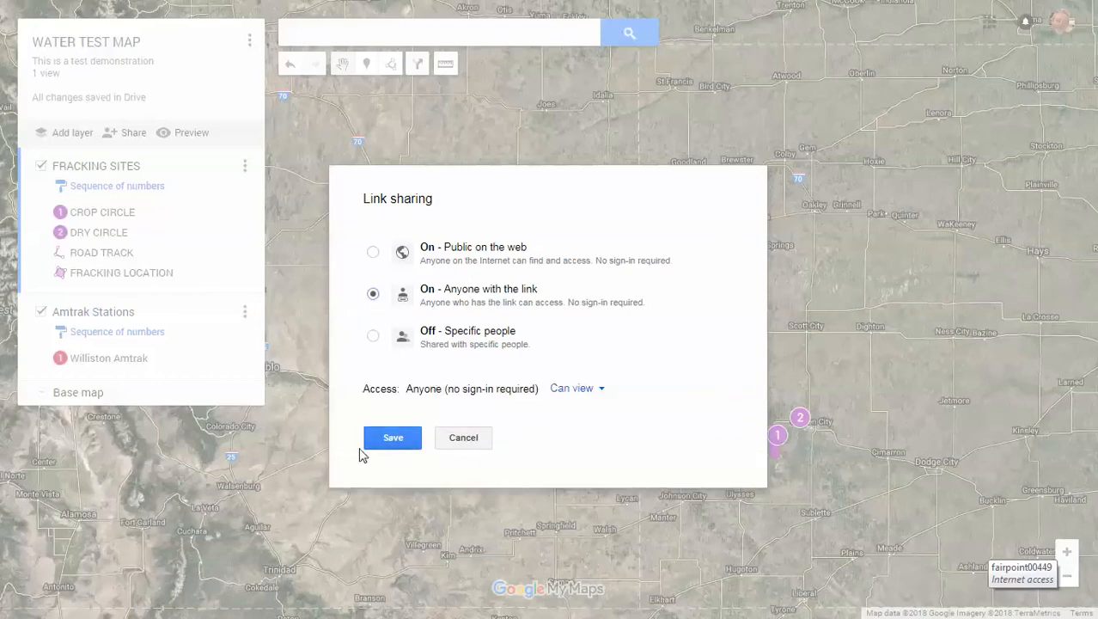
left_click(389, 438)
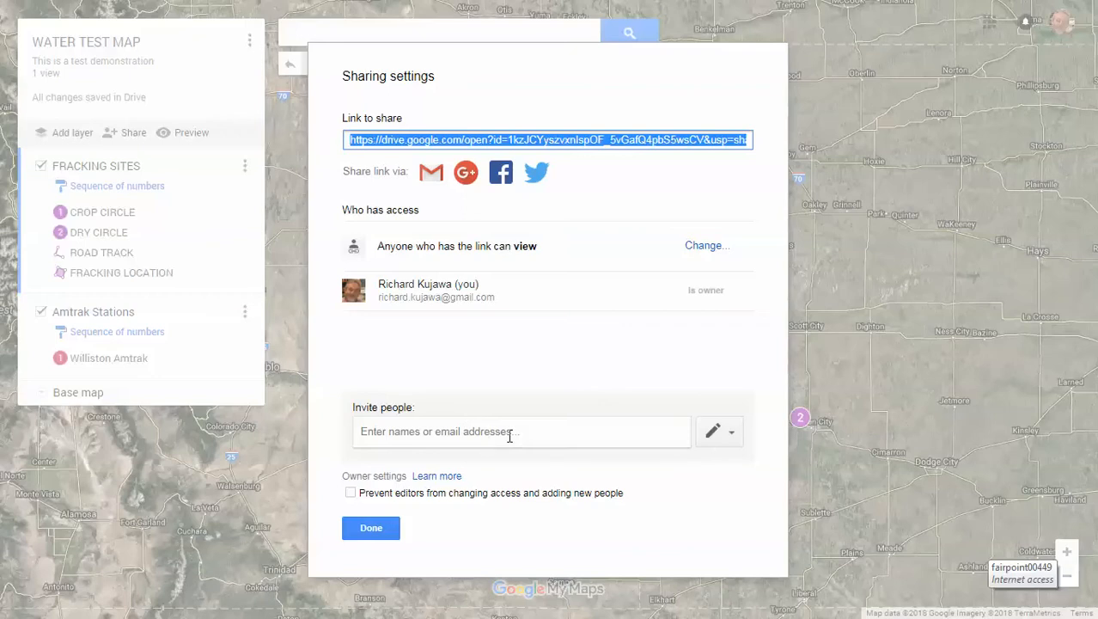
Step: Try the Can view permission for invited people, and set it back to Can edit
left_click(509, 434)
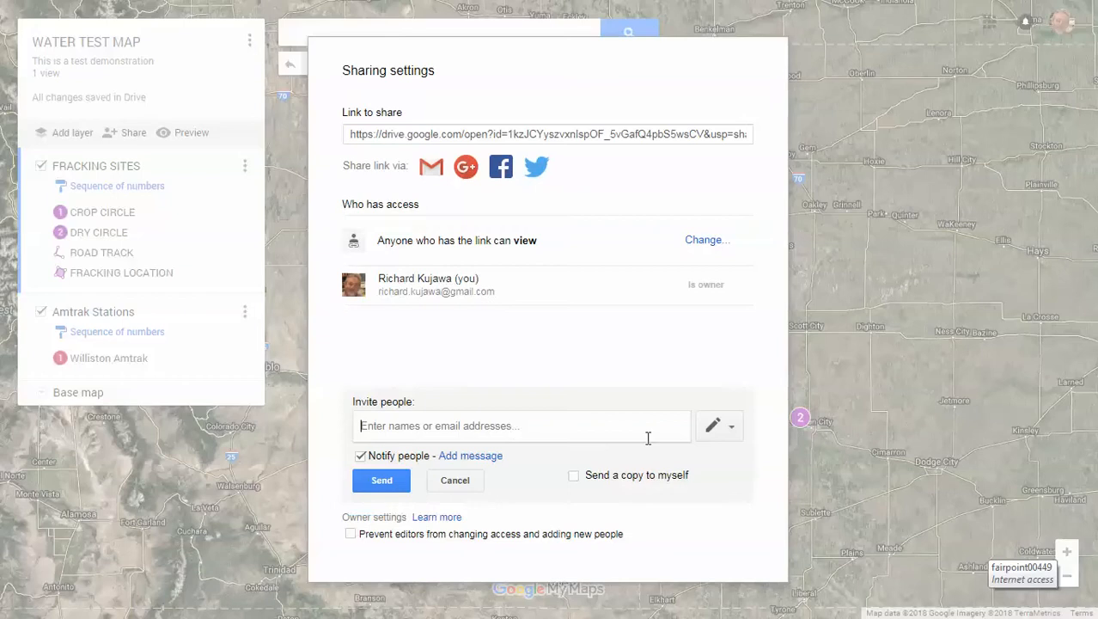
left_click(729, 430)
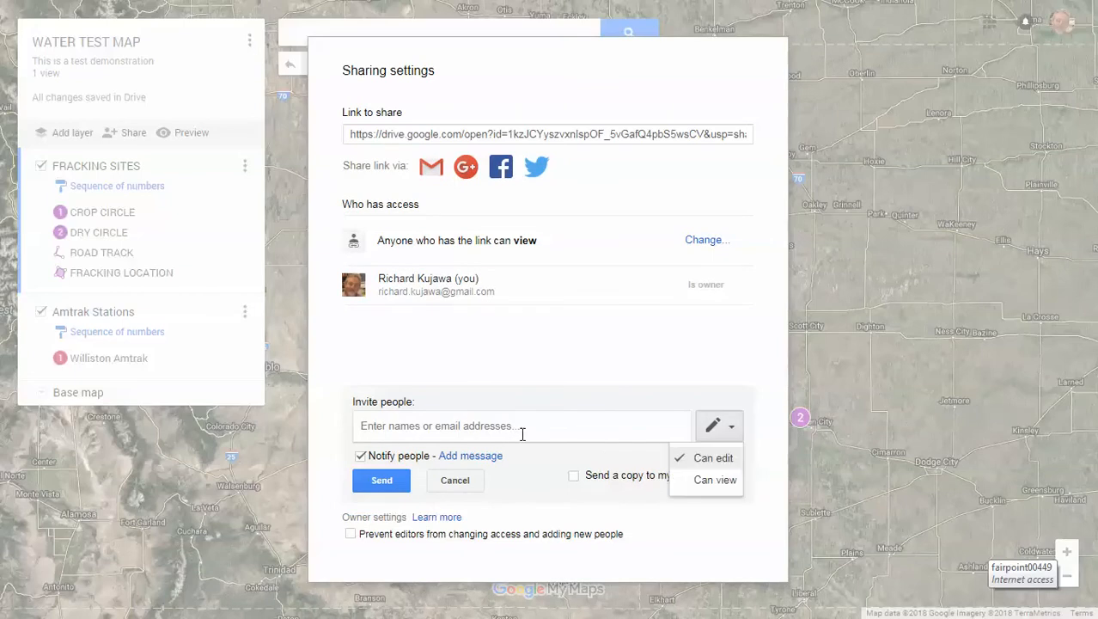
left_click(681, 458)
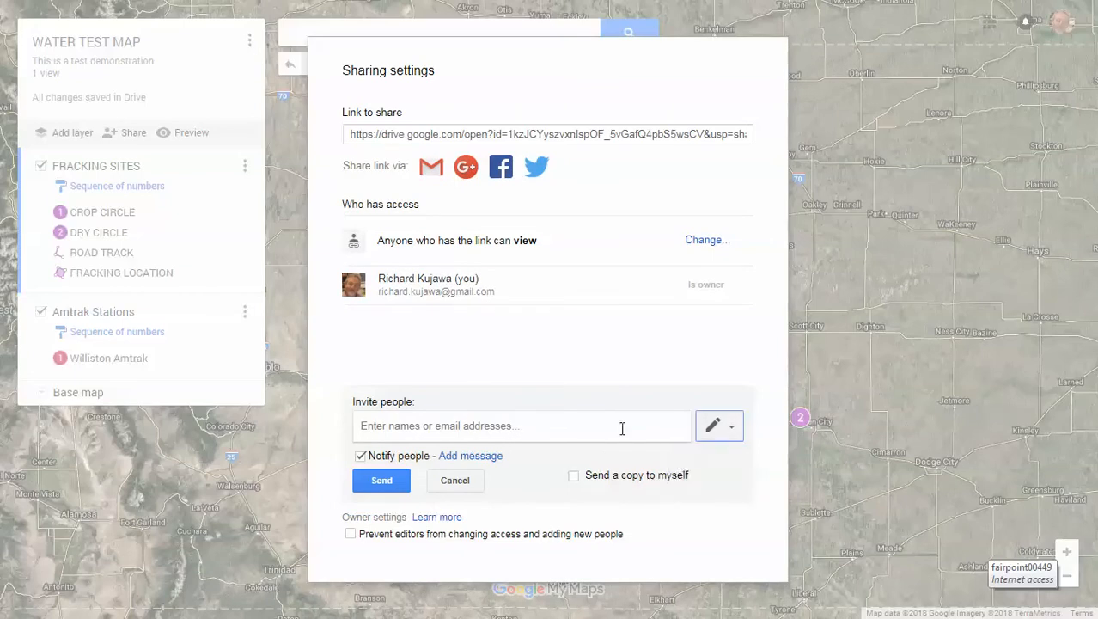
left_click(728, 429)
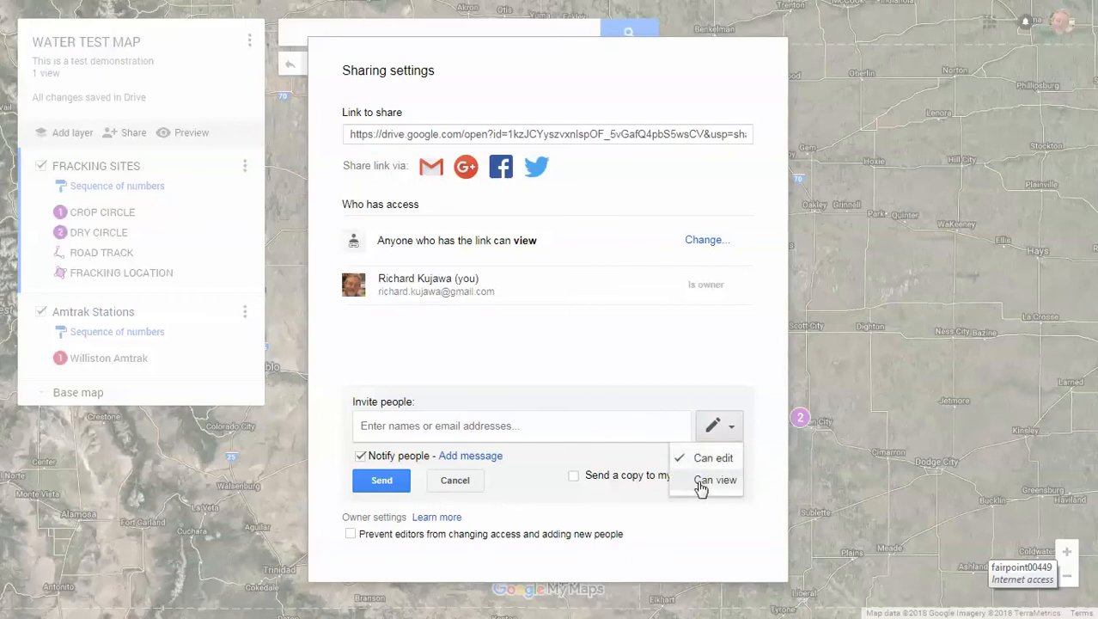
left_click(701, 481)
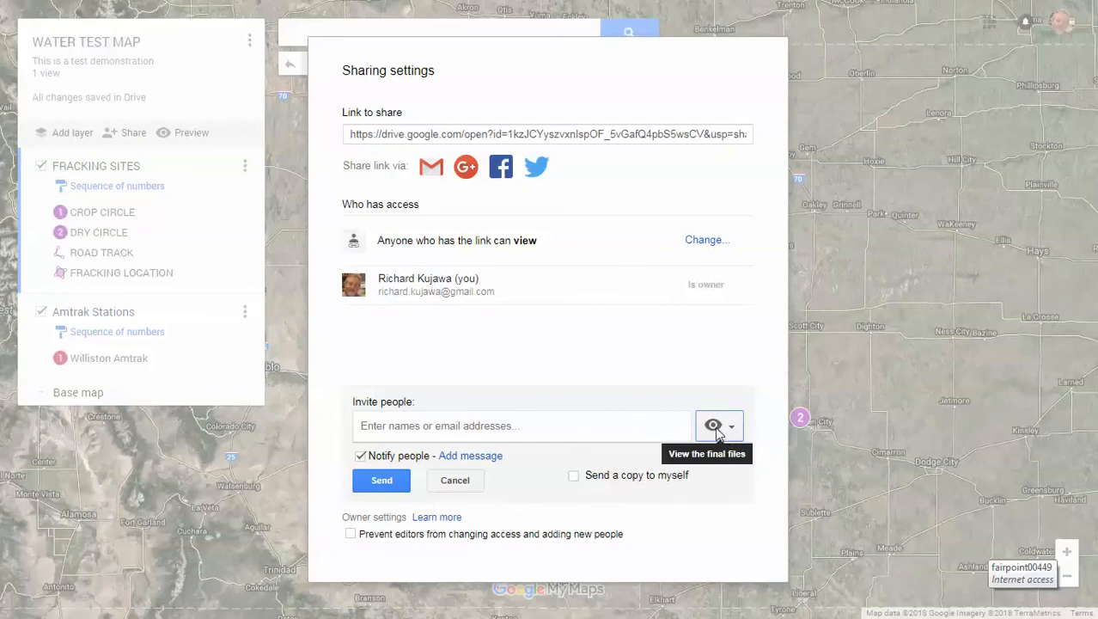
left_click(731, 433)
left_click(707, 455)
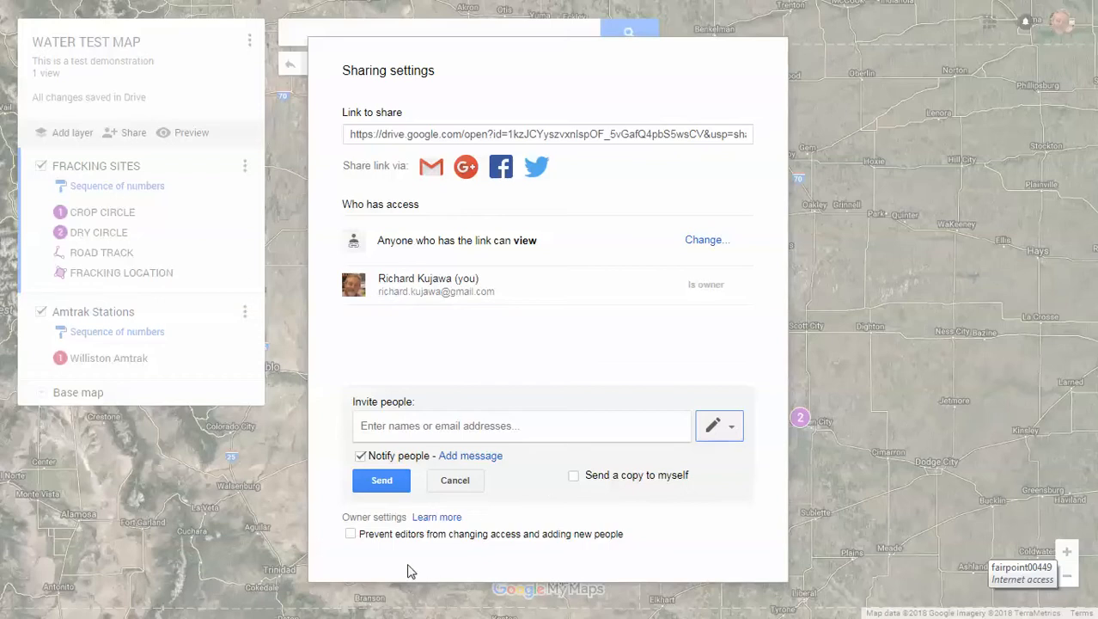
Step: Prevent editors from changing access and adding new people, and save the sharing changes
left_click(351, 534)
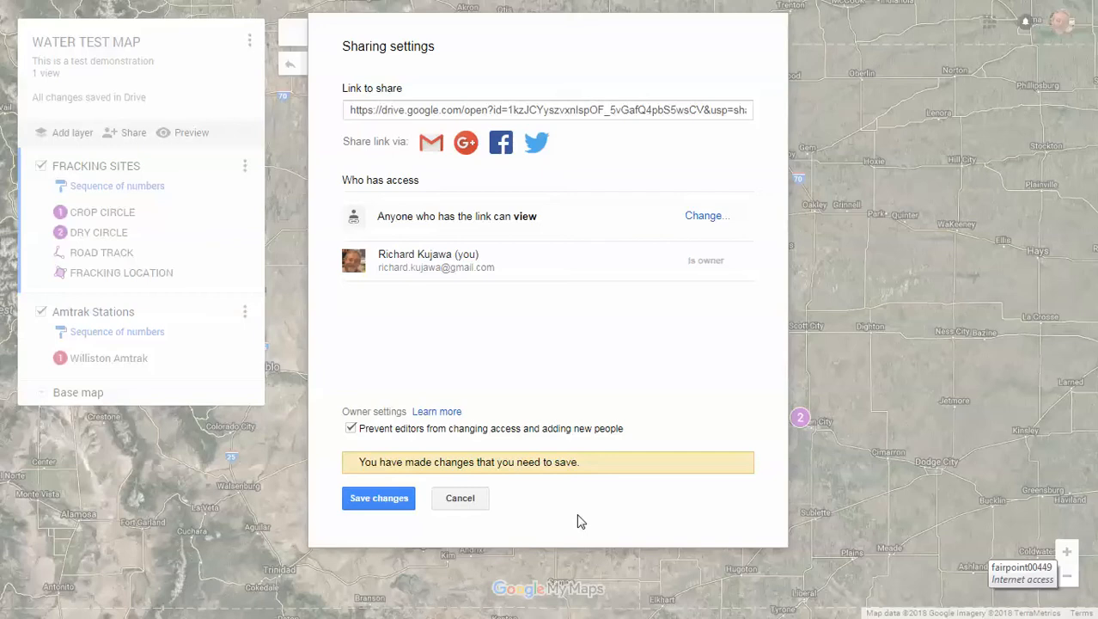
left_click(382, 498)
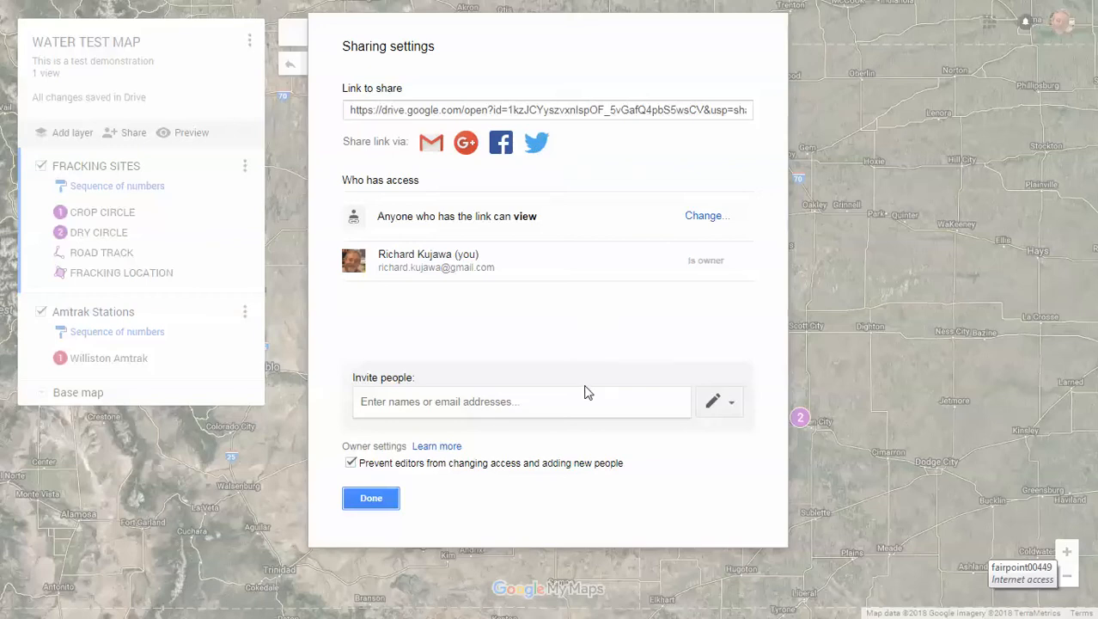
Step: Close the sharing settings, and reopen them briefly to check the link to share and who has access
left_click(376, 501)
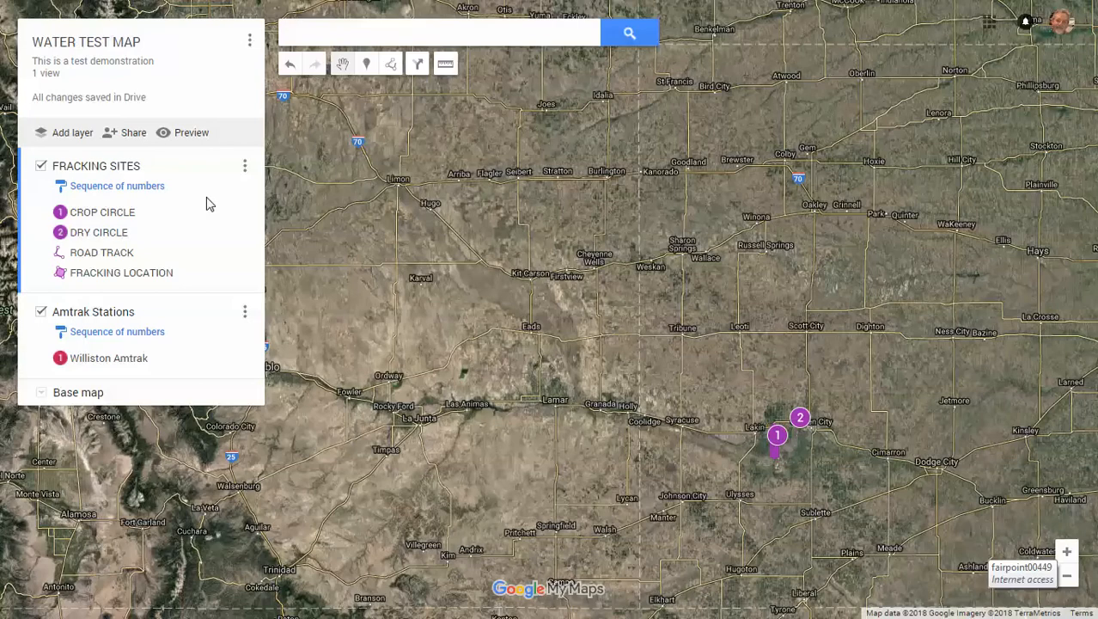
left_click(133, 136)
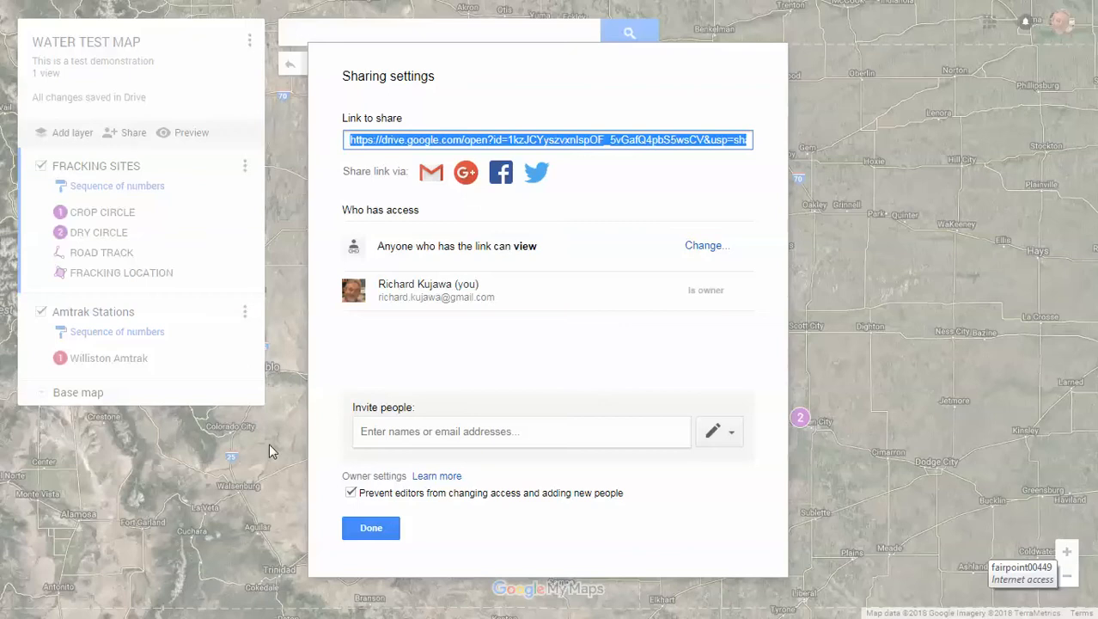
left_click(370, 528)
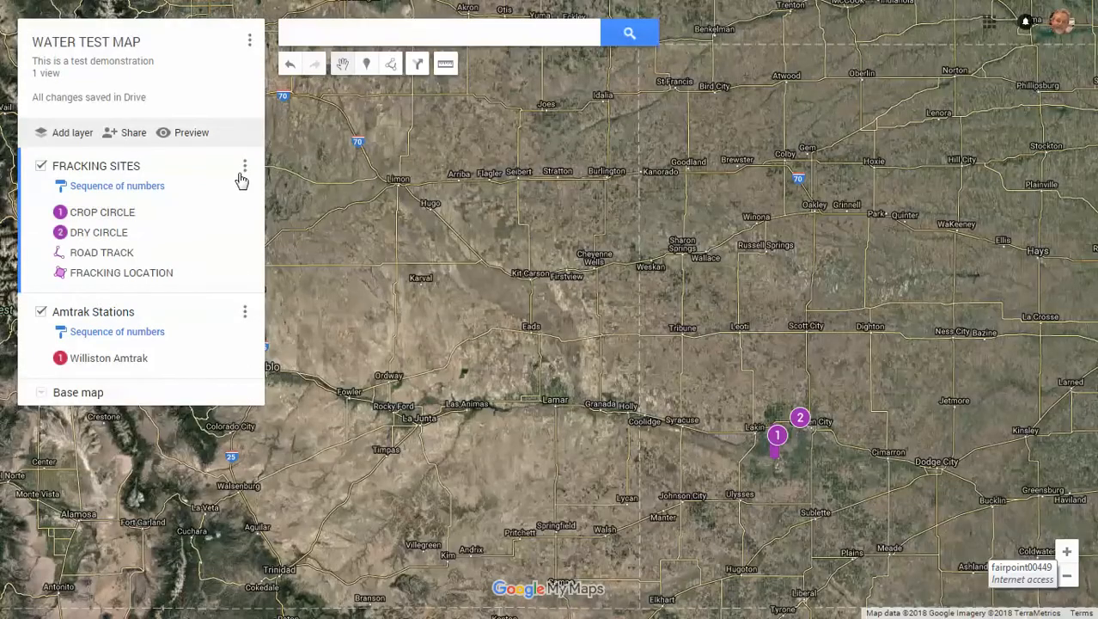
Step: Try to embed the map on a website, and dismiss the embed dialog
left_click(251, 47)
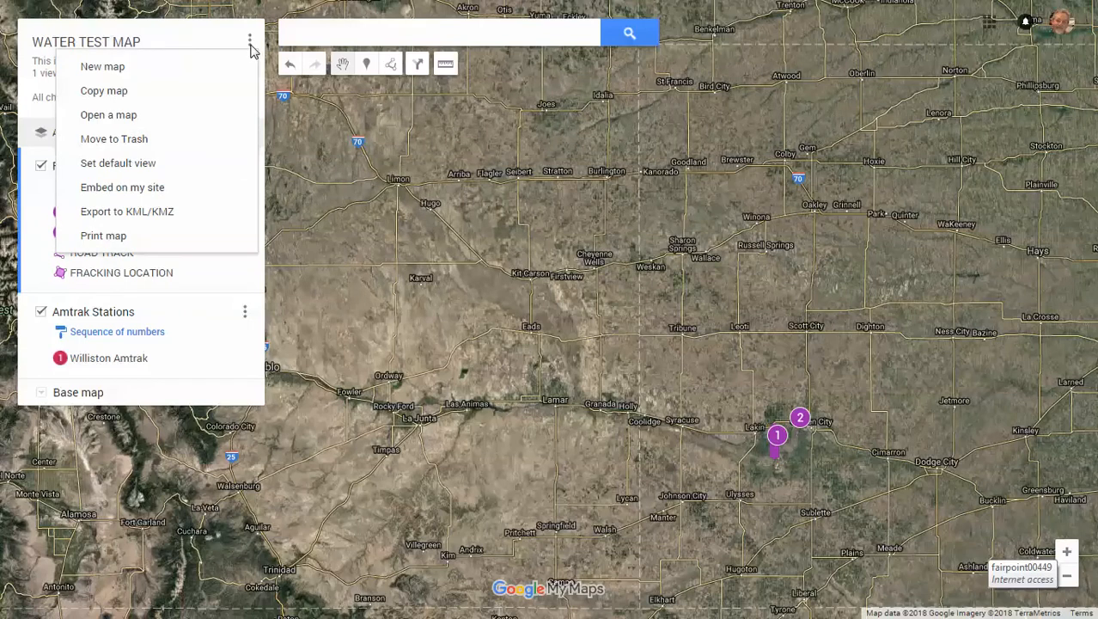
left_click(154, 189)
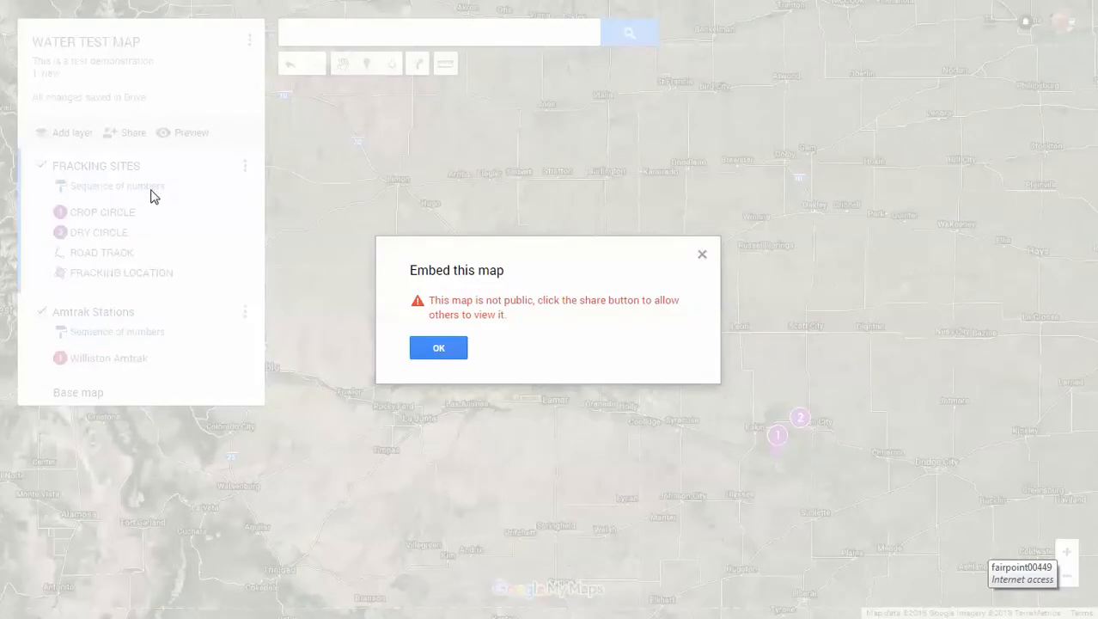
left_click(445, 353)
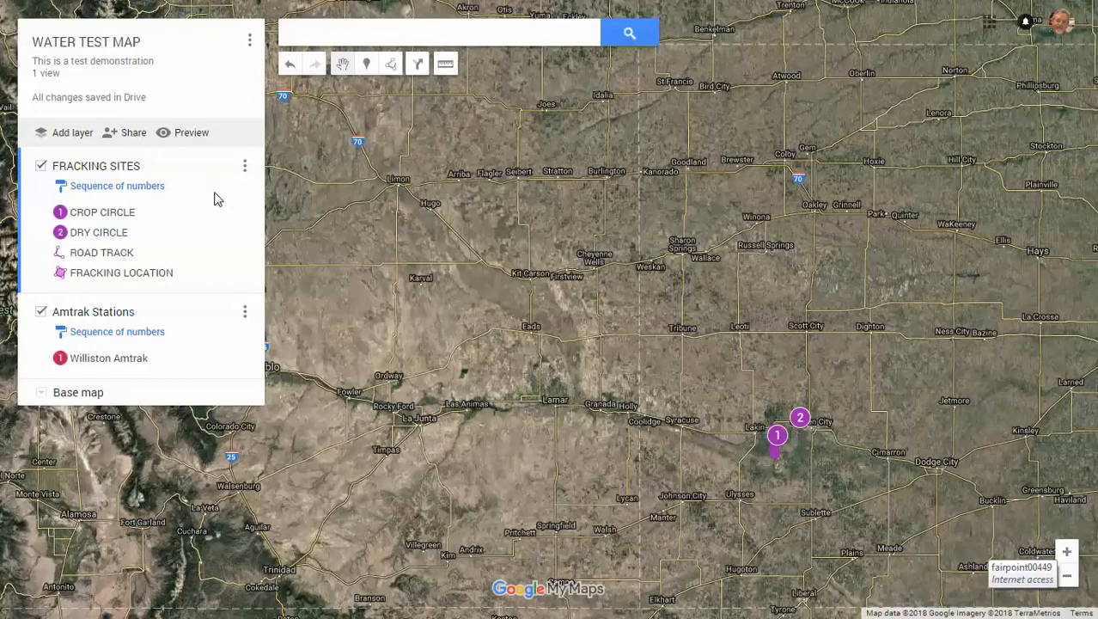
Step: Preview the map in view-only mode with the markers of both layers in view, and dismiss the preview notice
left_click(187, 137)
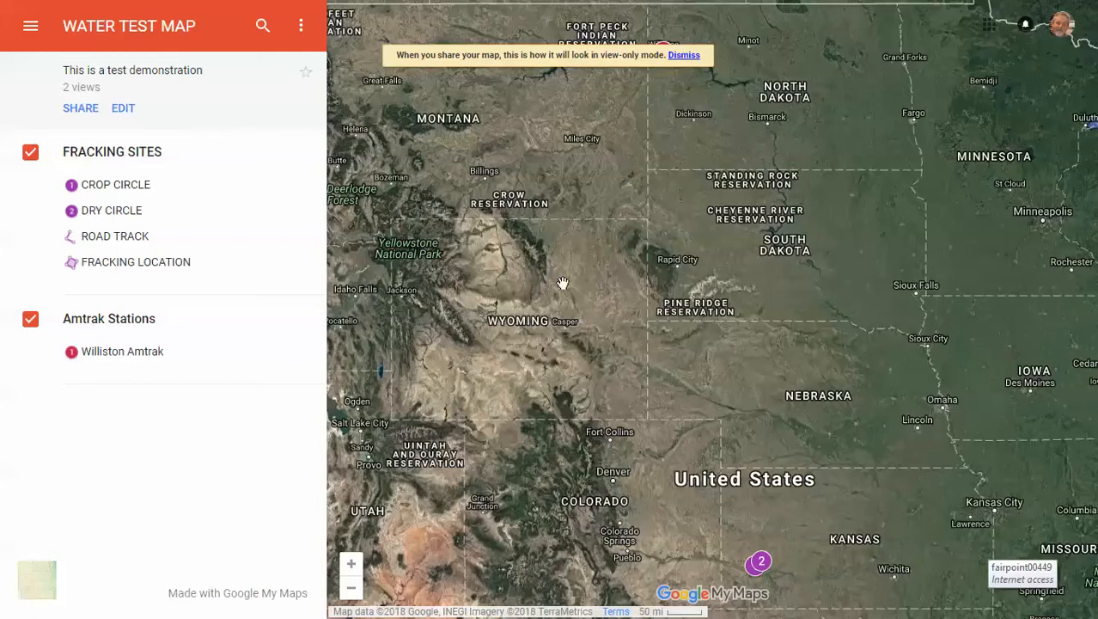
left_click(352, 589)
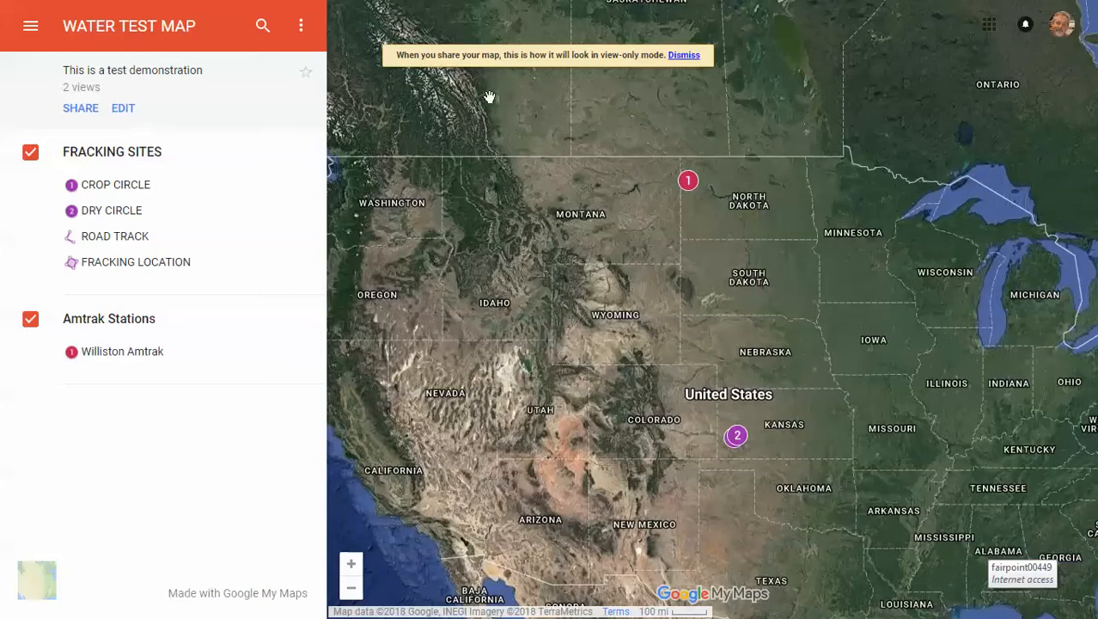
left_click(686, 59)
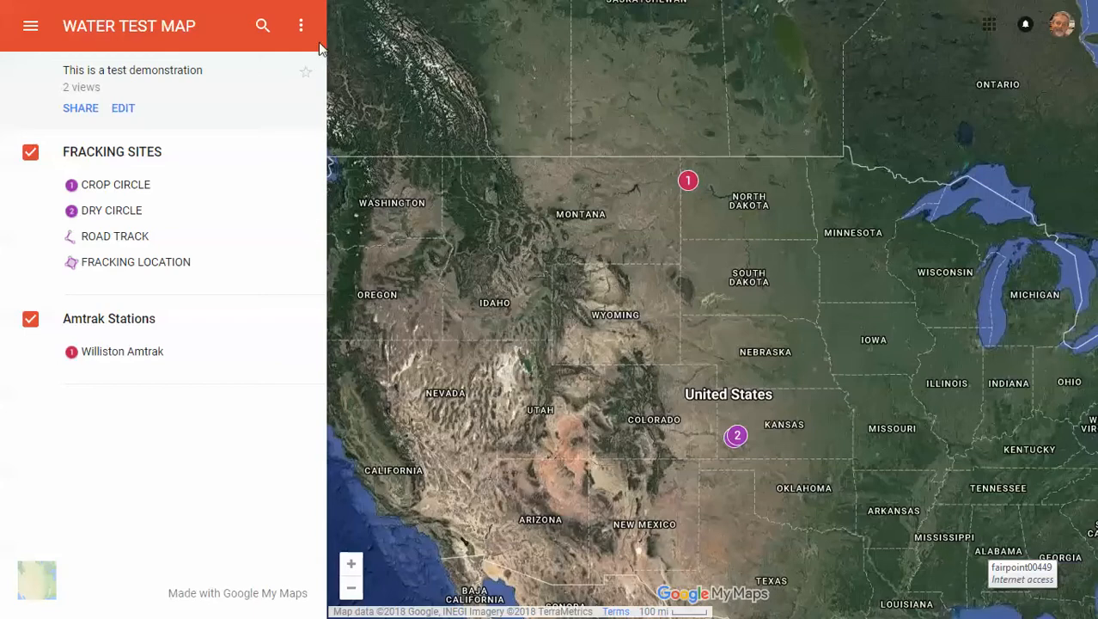
Step: Collapse the map legend, and view the details of the Williston Amtrak marker on the full-width map
left_click(301, 27)
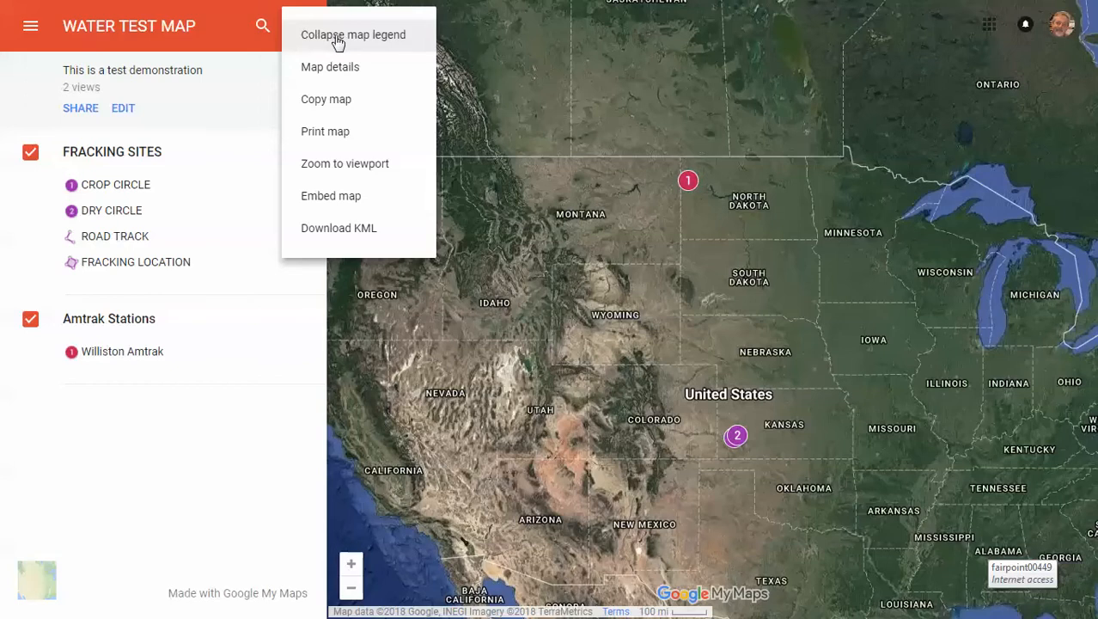
left_click(340, 43)
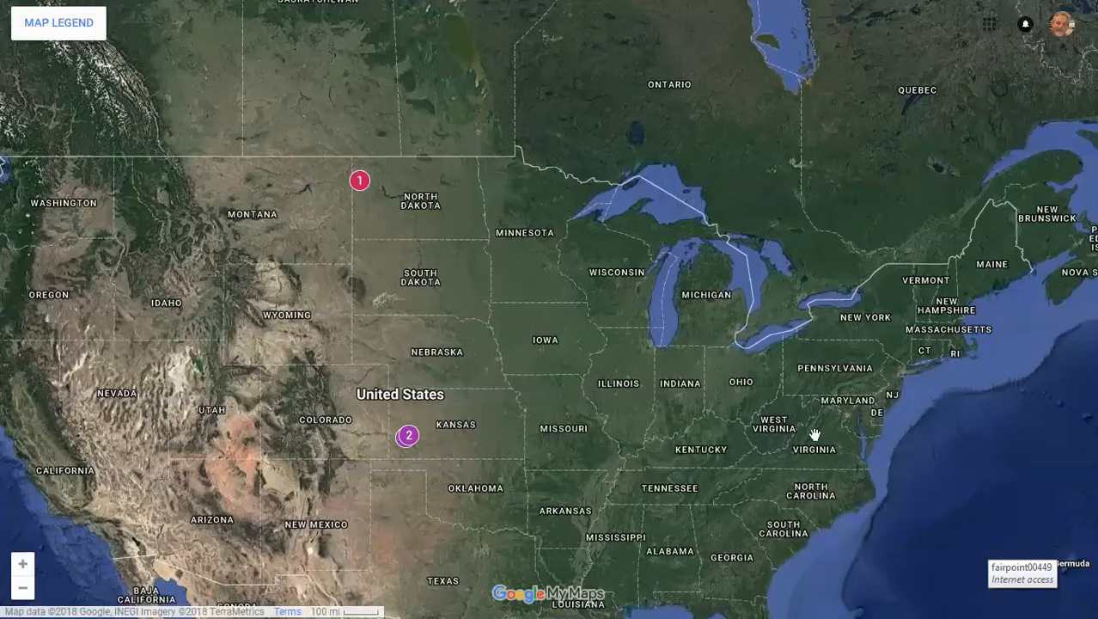
left_click(360, 183)
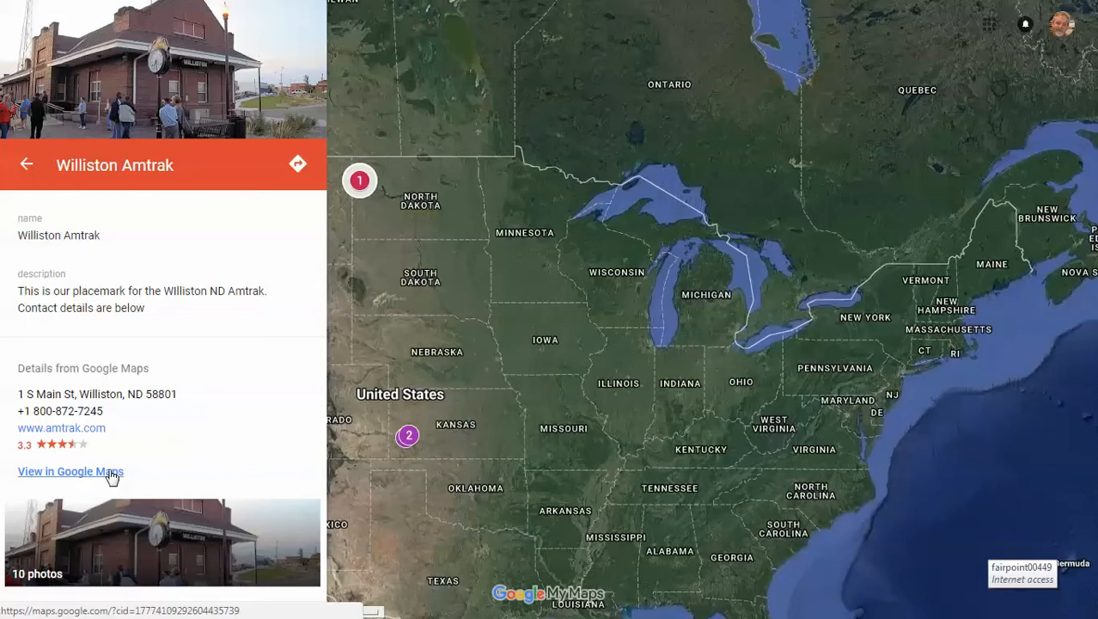
left_click(25, 161)
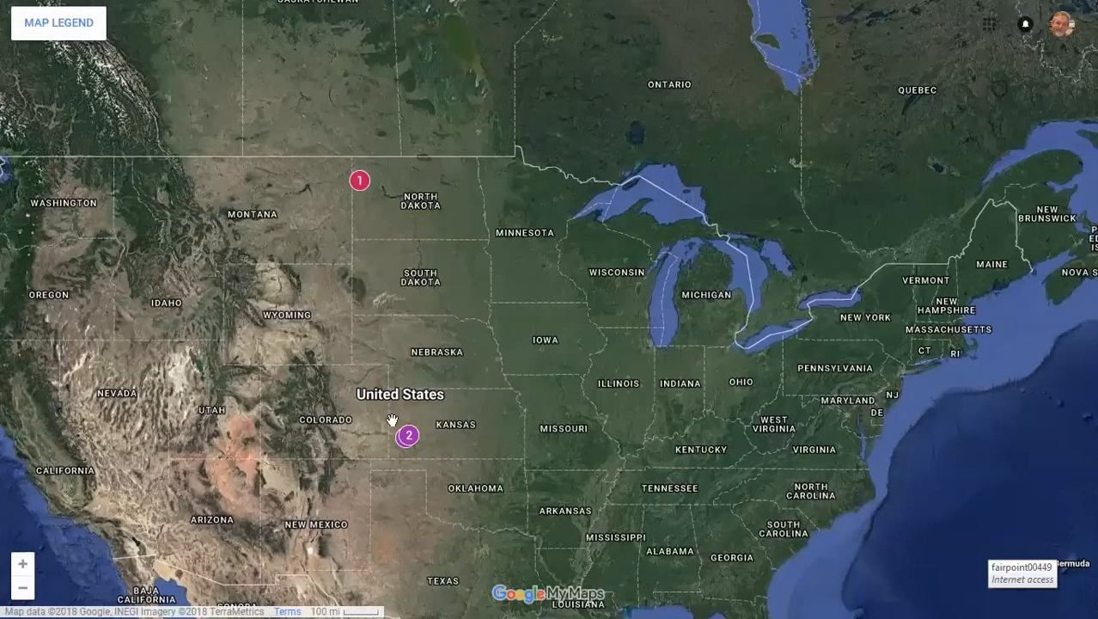
Step: Locate the two fracking site markers in southwest Kansas, and view the DRY CIRCLE marker's details
scroll(408, 471, "up", 1)
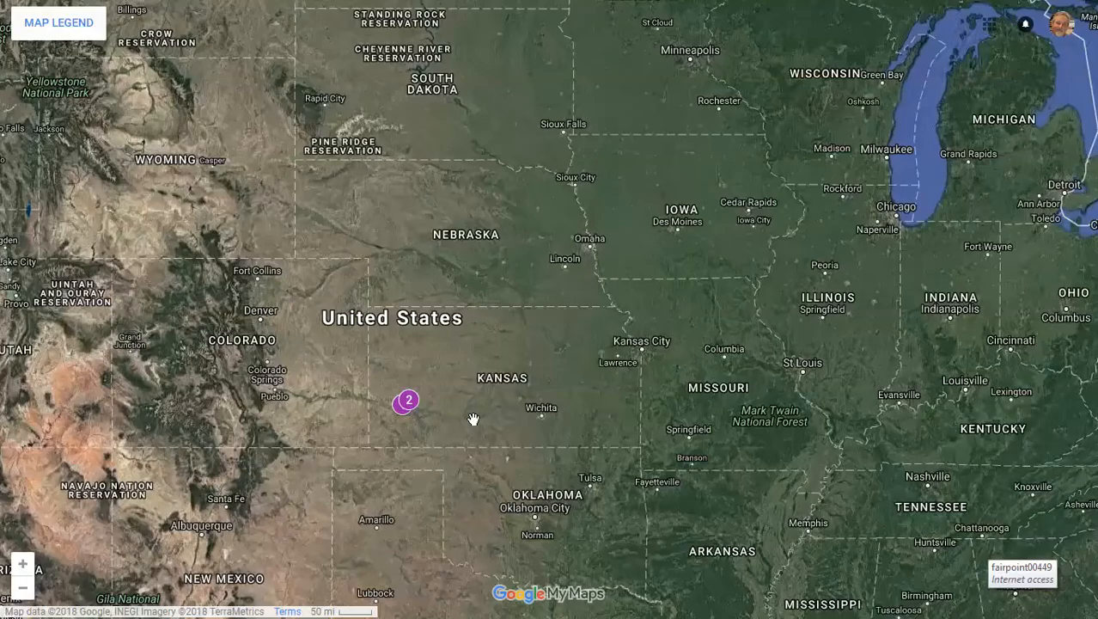
scroll(458, 410, "up", 1)
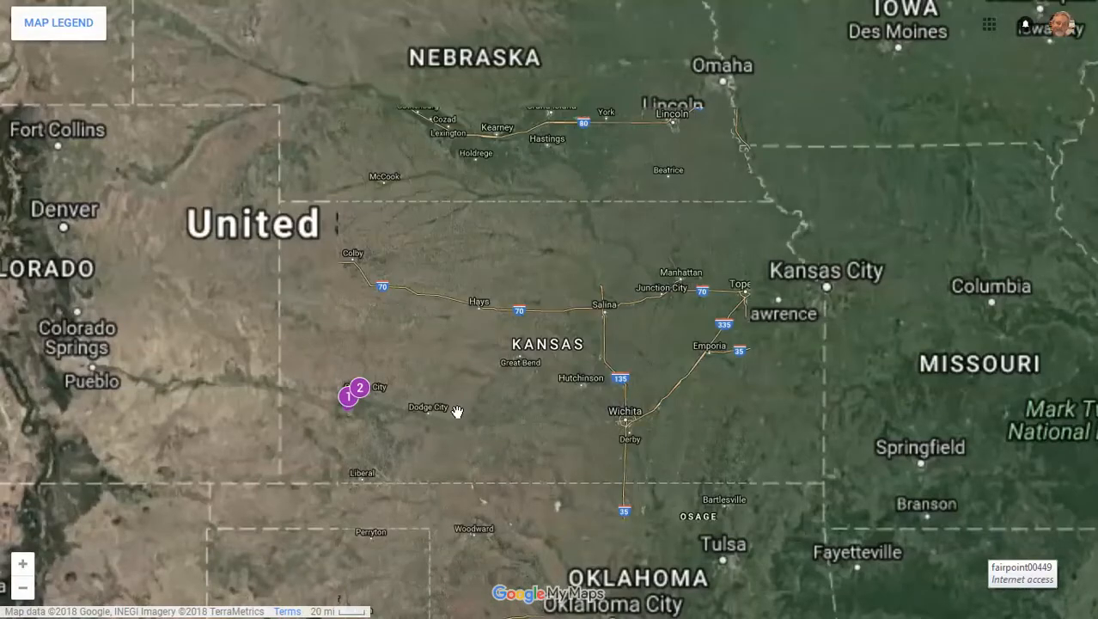
left_click_drag(431, 341, 511, 321)
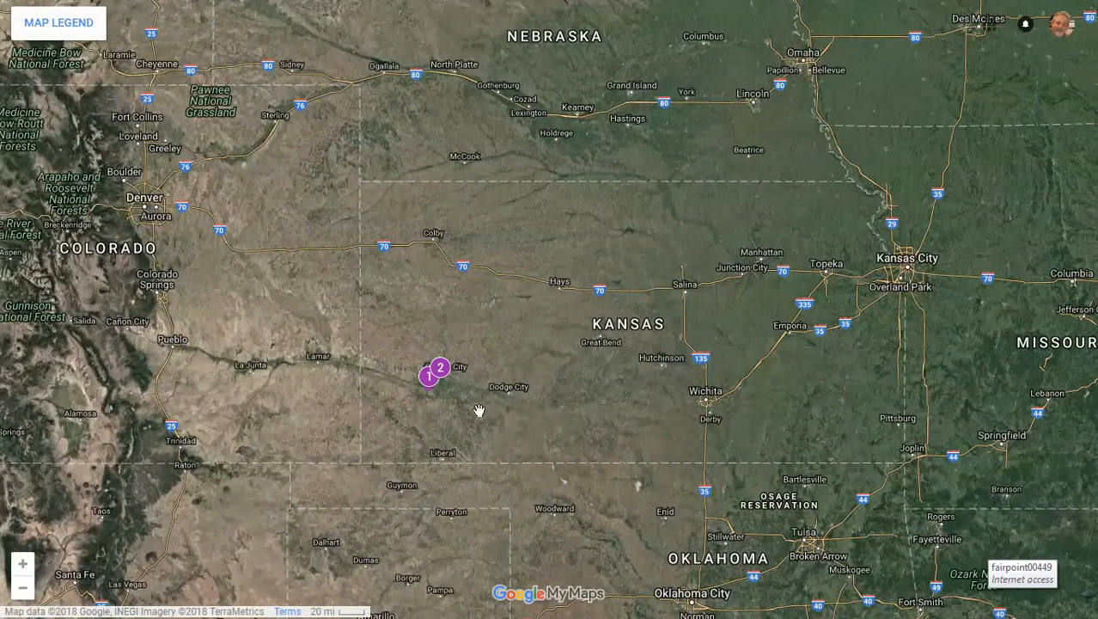
scroll(479, 411, "up", 1)
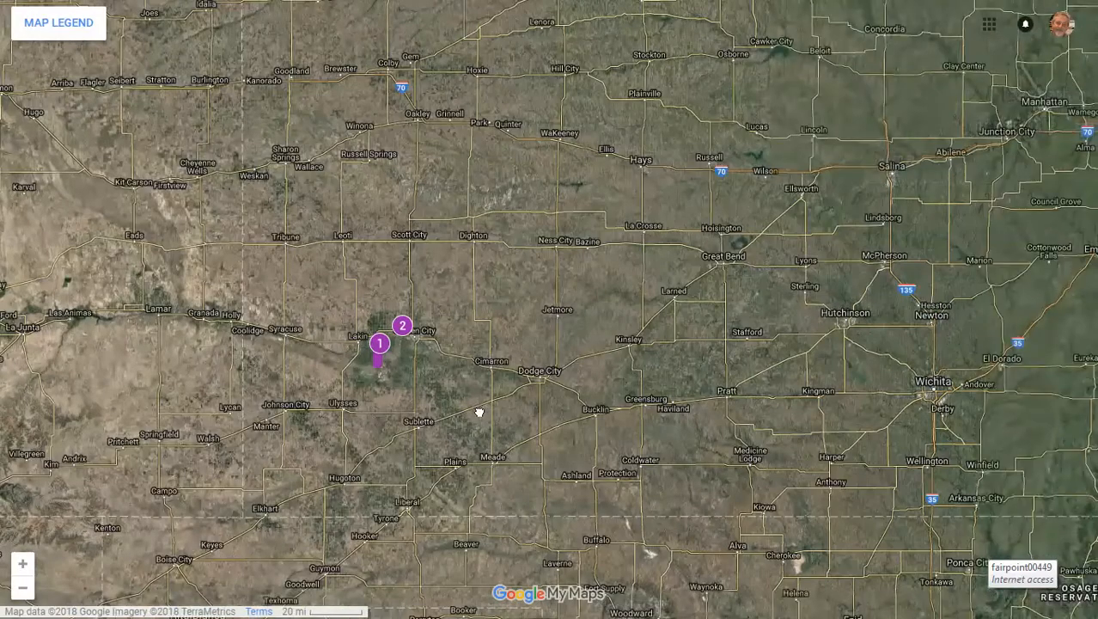
scroll(479, 412, "up", 1)
left_click_drag(344, 339, 663, 320)
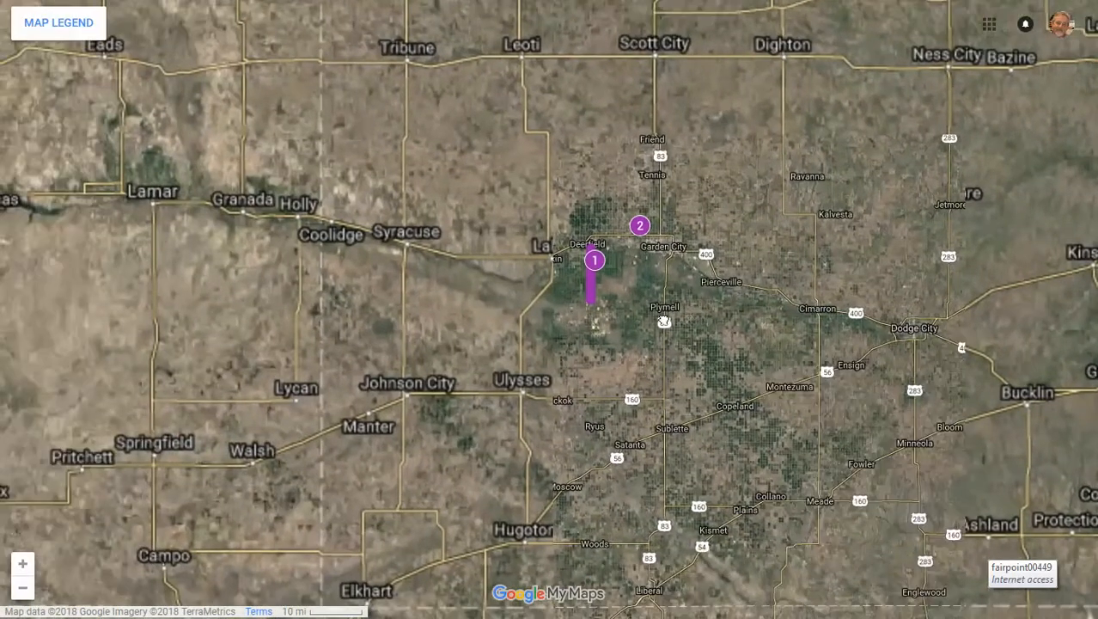
left_click(640, 226)
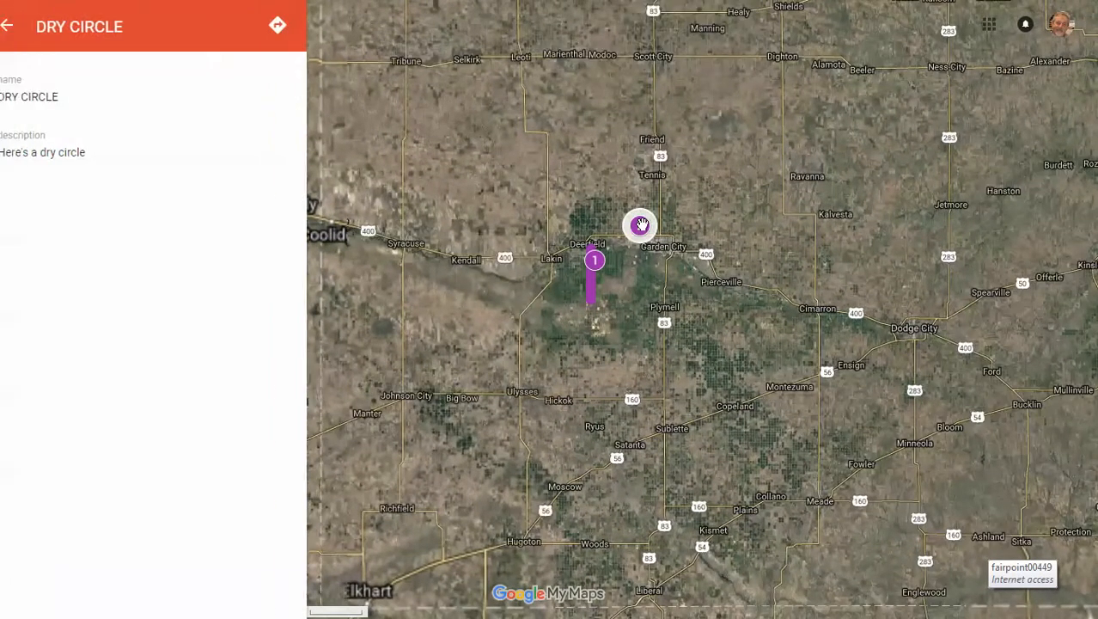
Step: View the CROP CIRCLE marker's photo, play its center pivot irrigation video, and close the marker's details
left_click(596, 264)
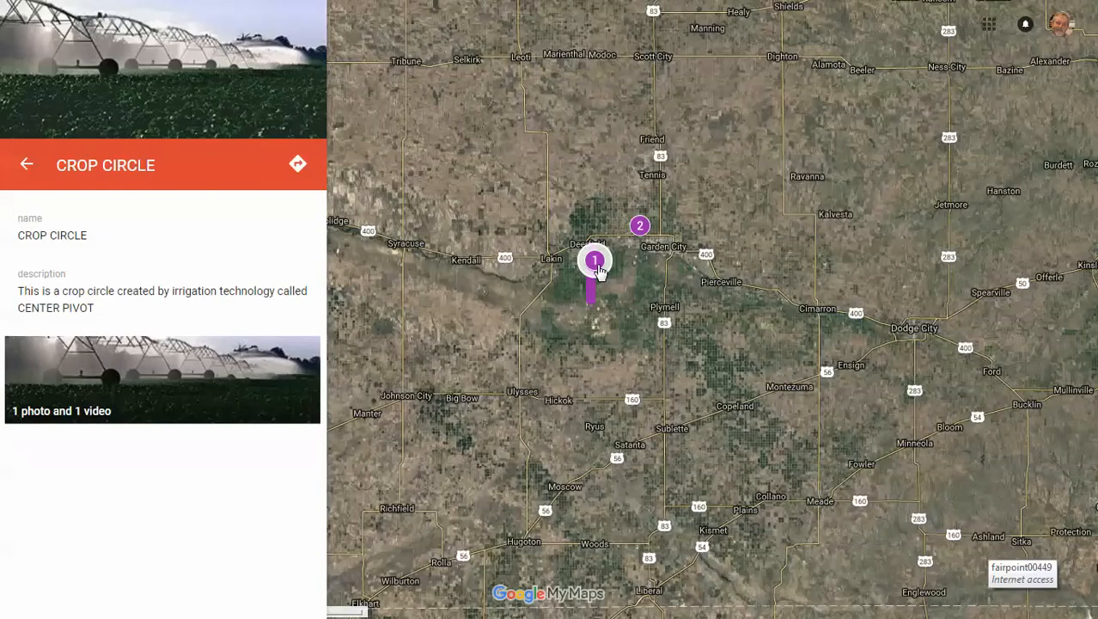
left_click(123, 380)
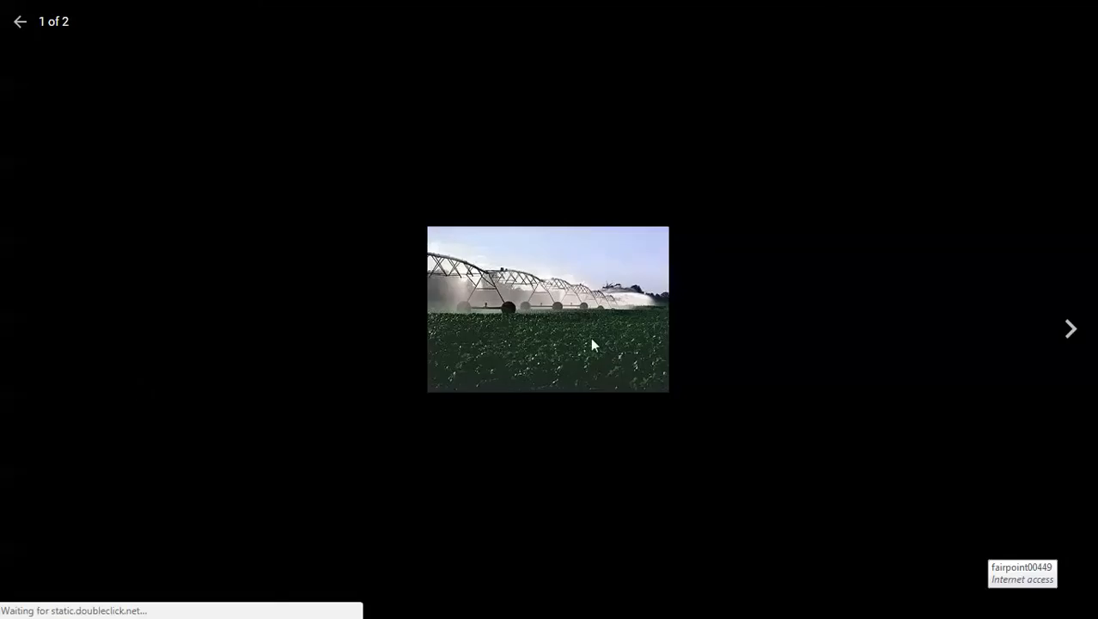
left_click(1070, 330)
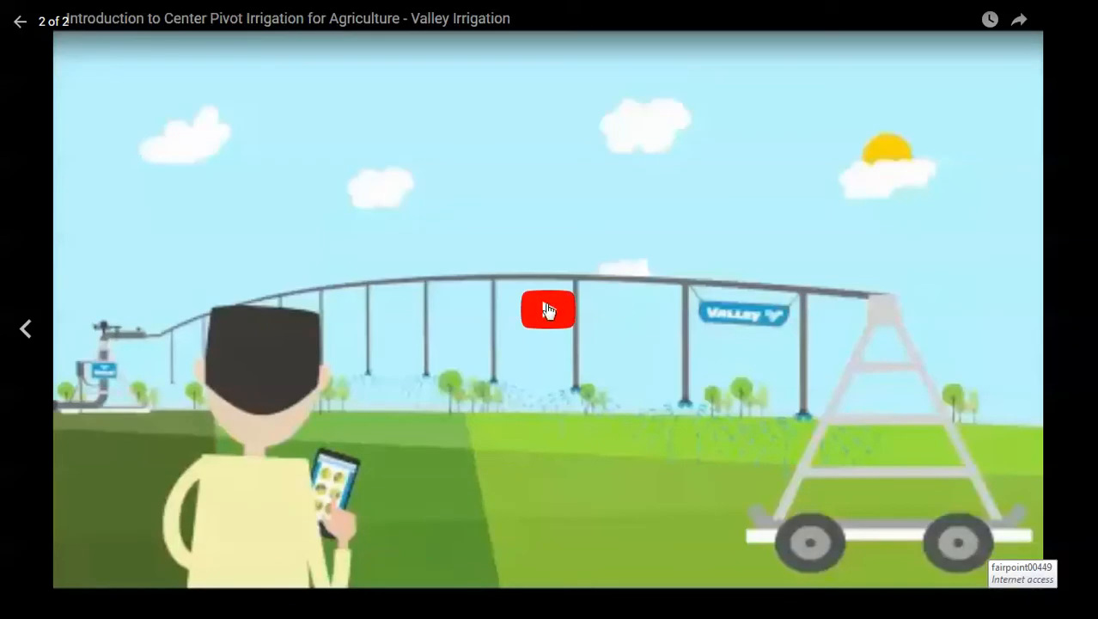
left_click(548, 309)
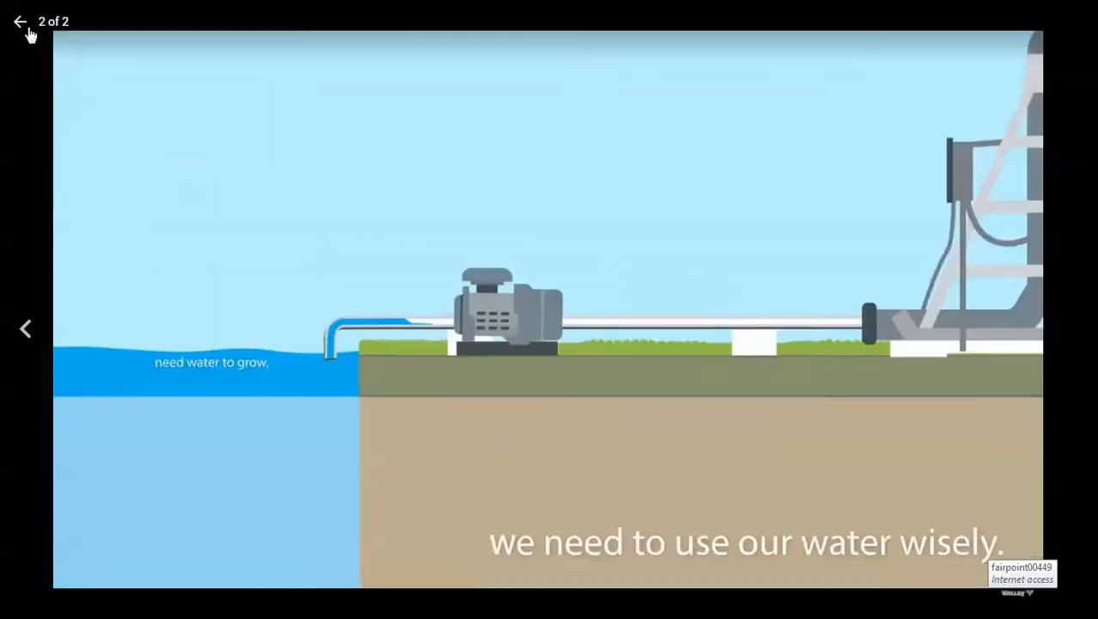
left_click(20, 23)
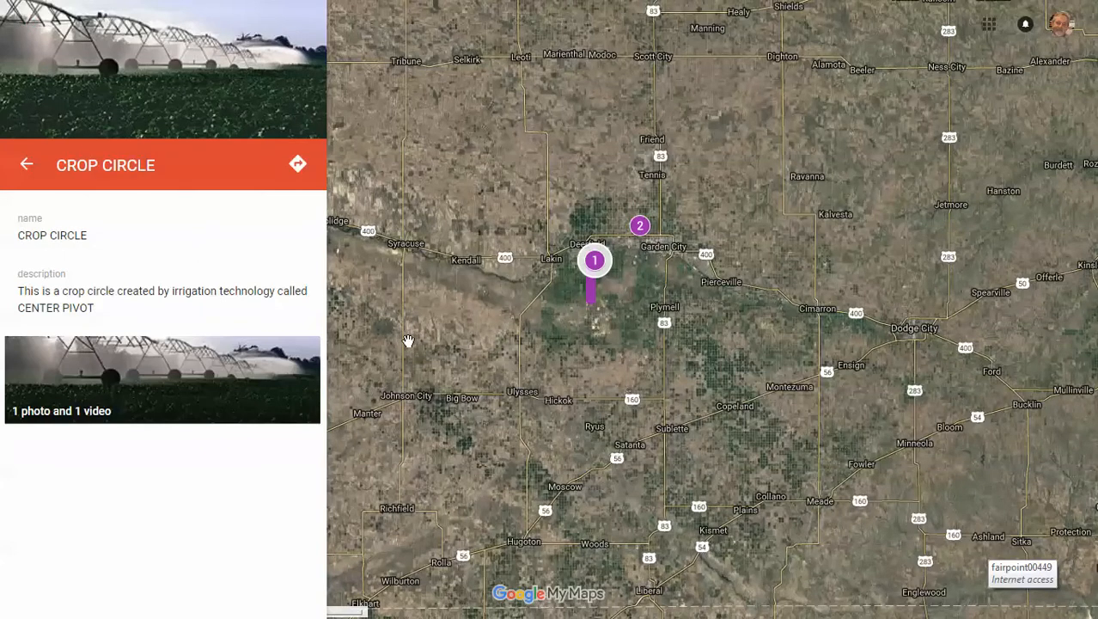
left_click(28, 169)
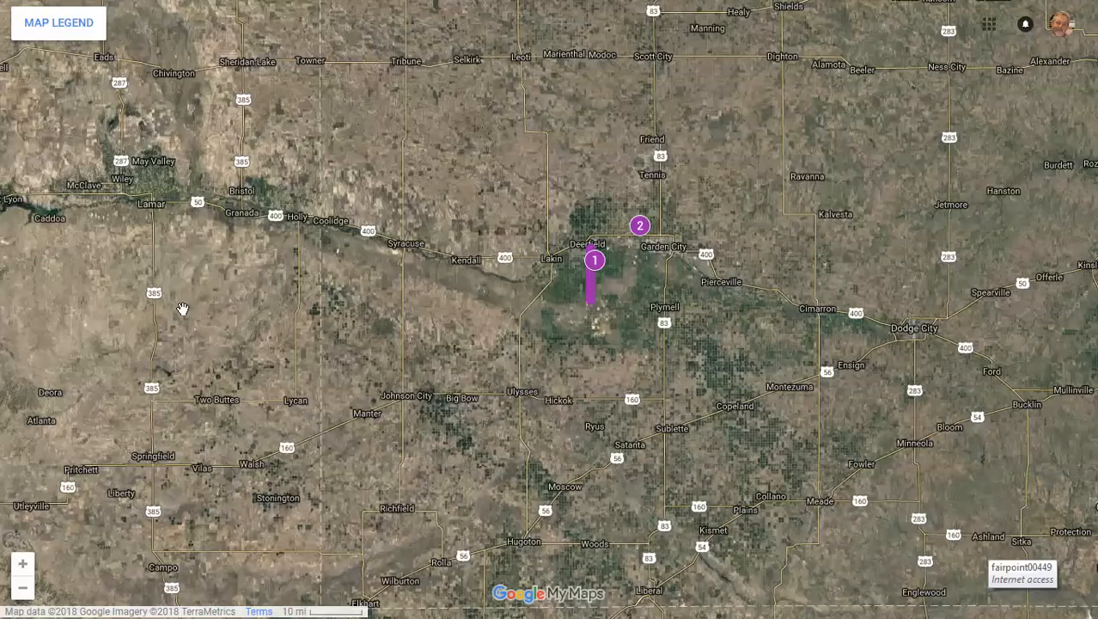
Step: Restore the map legend, and view the Williston Amtrak details from its Amtrak Stations entry
left_click(66, 26)
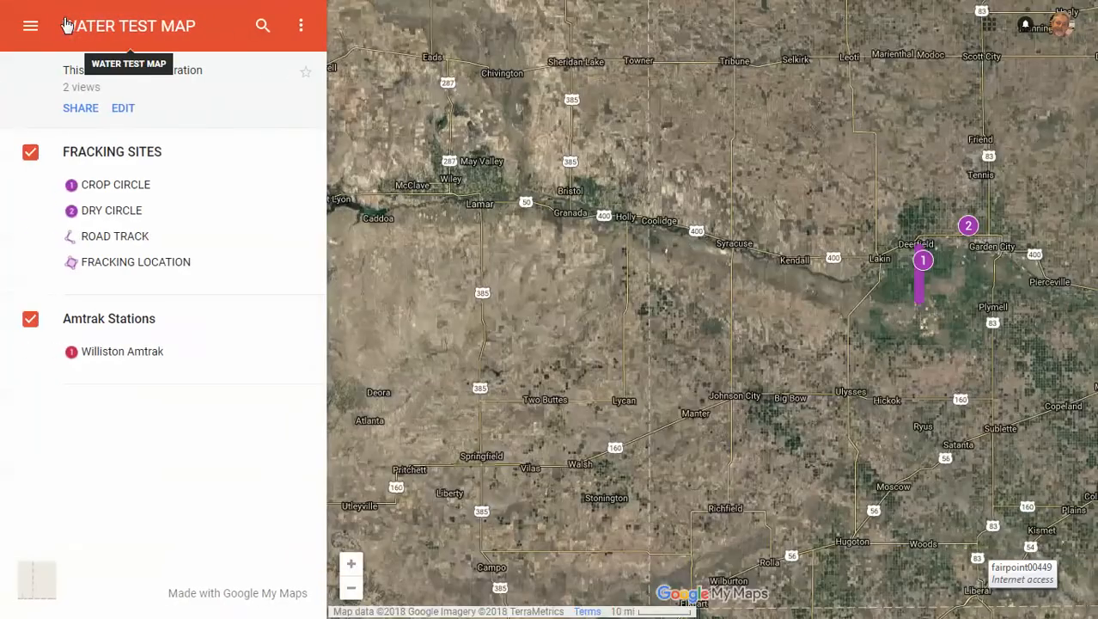
left_click(121, 351)
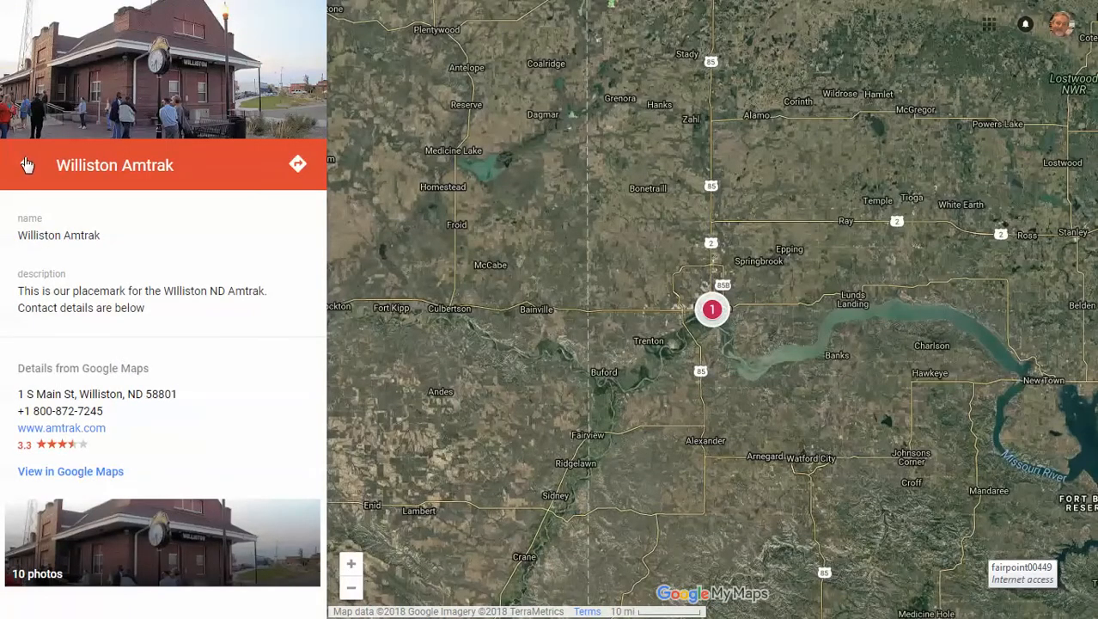
left_click(26, 164)
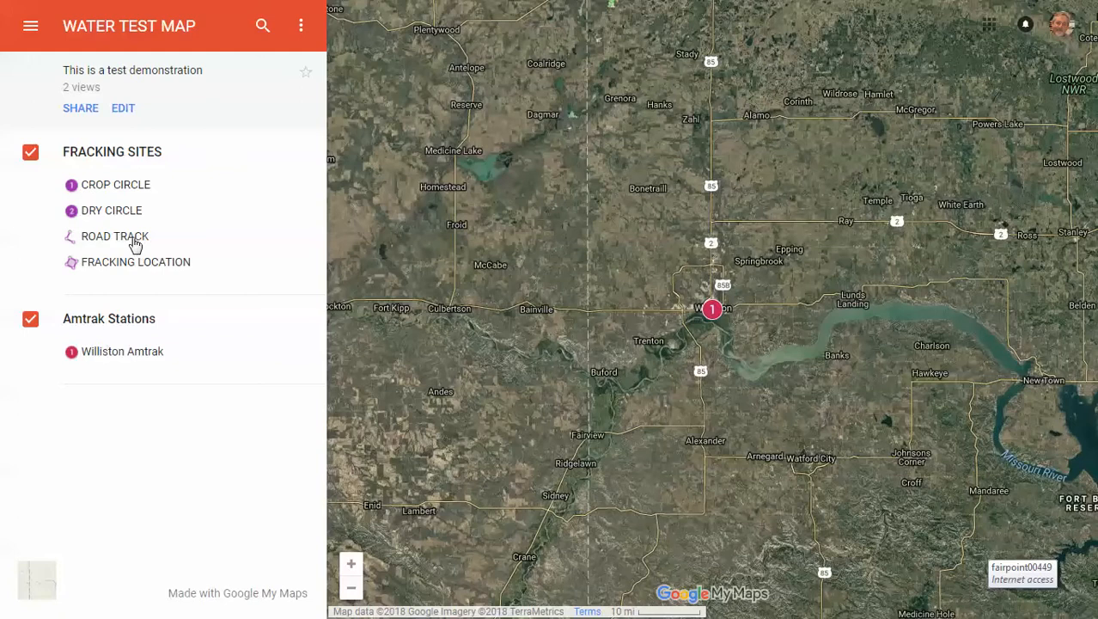
Step: View the ROAD TRACK and FRACKING LOCATION details from the legend, returning to the legend after each
left_click(135, 240)
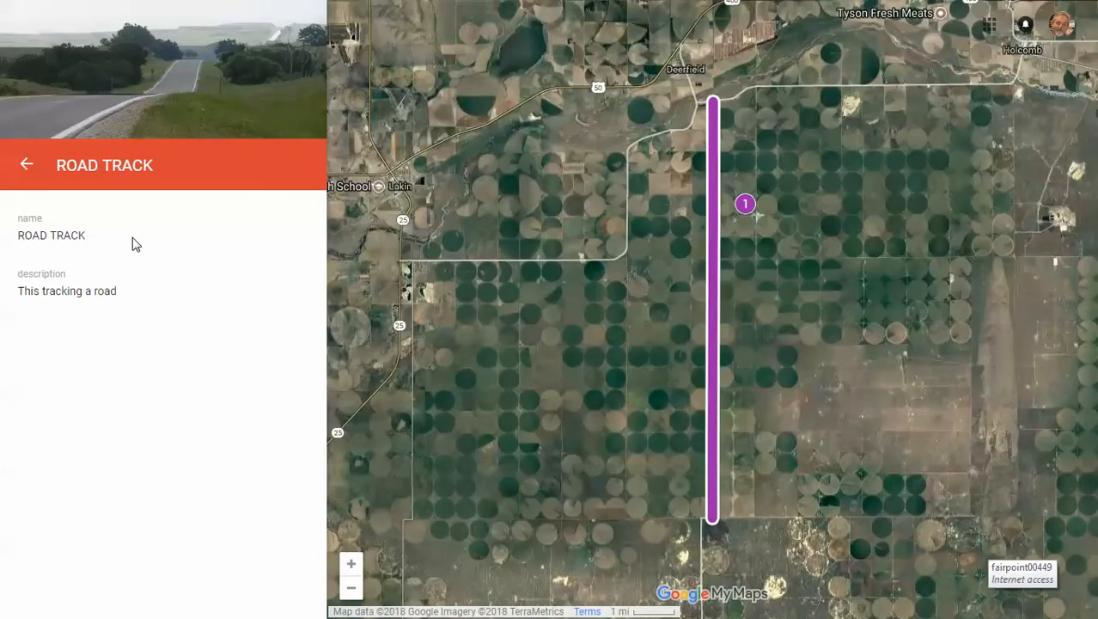
left_click(27, 165)
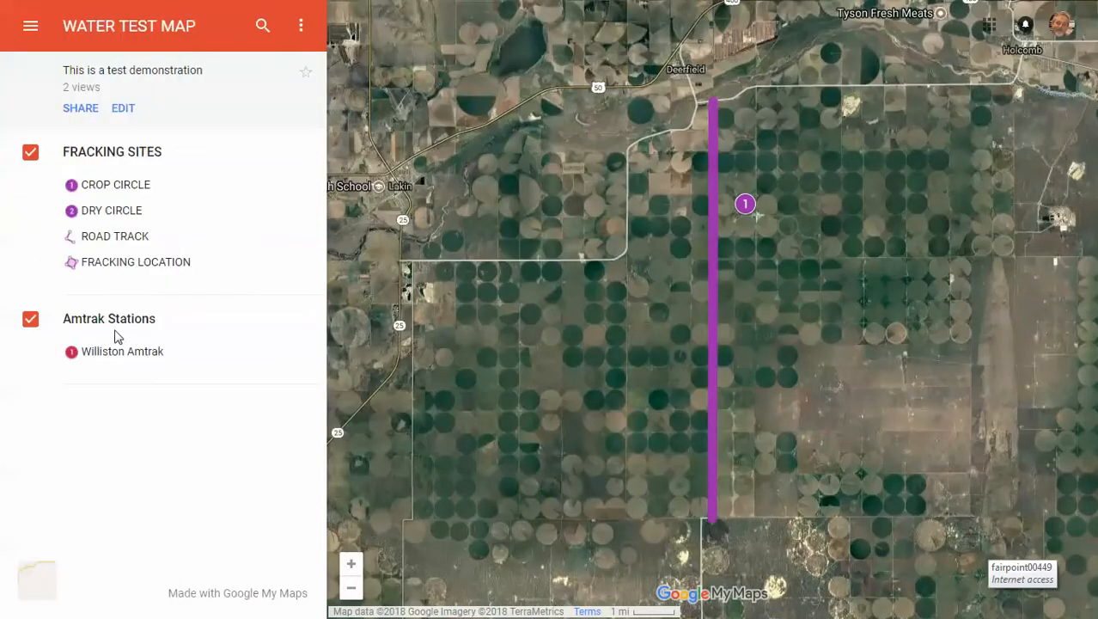
left_click(158, 266)
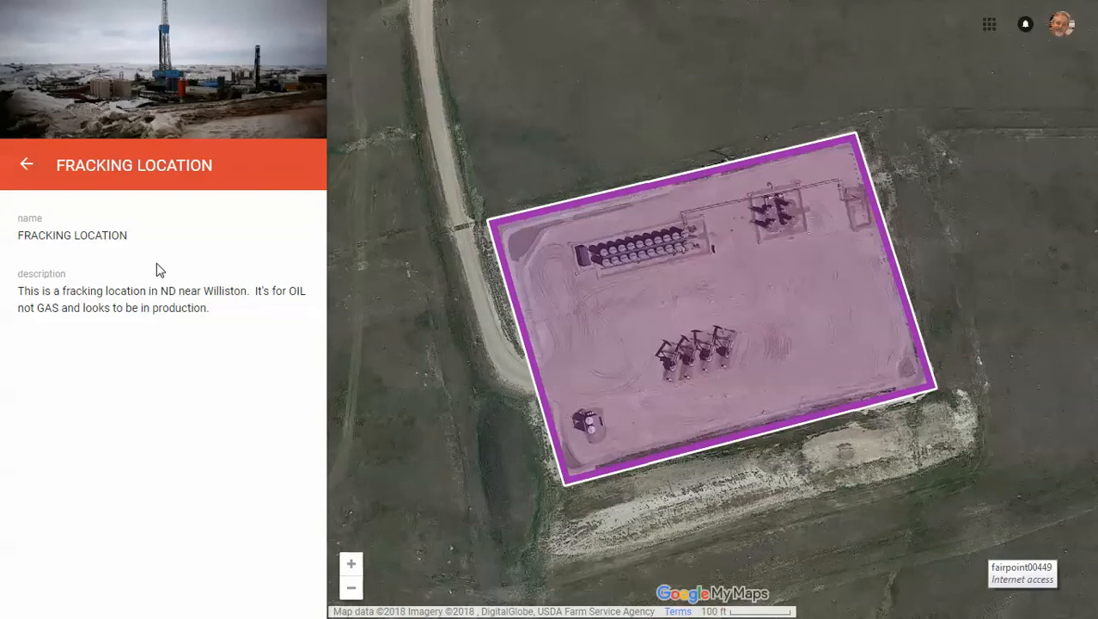
left_click(26, 164)
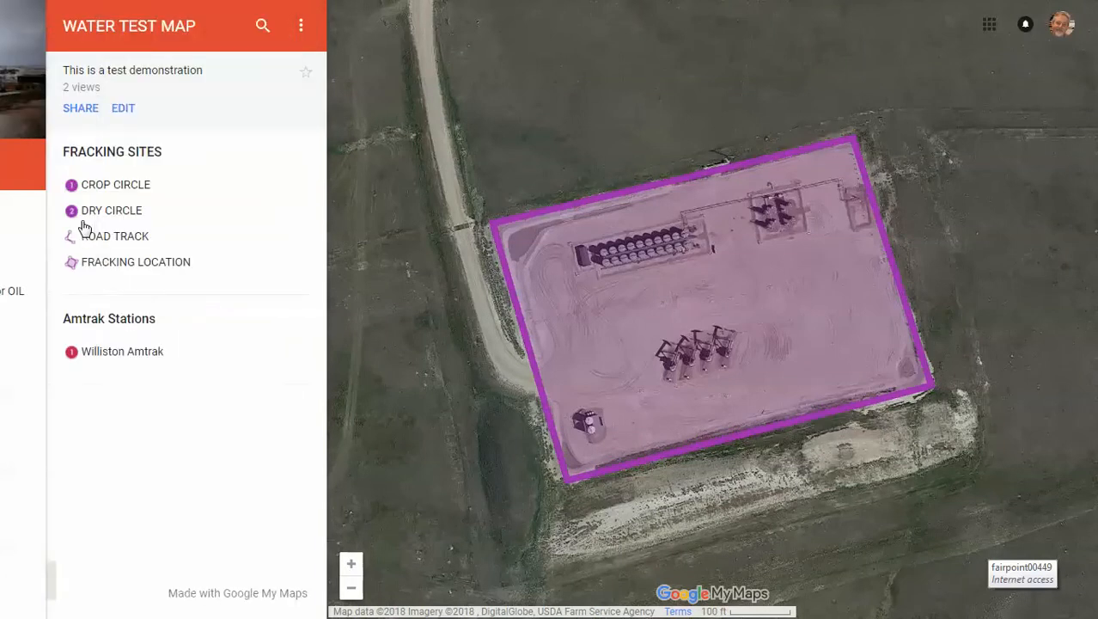
Step: Show the map details with the title and description of the previewed map
left_click_drag(116, 318, 275, 373)
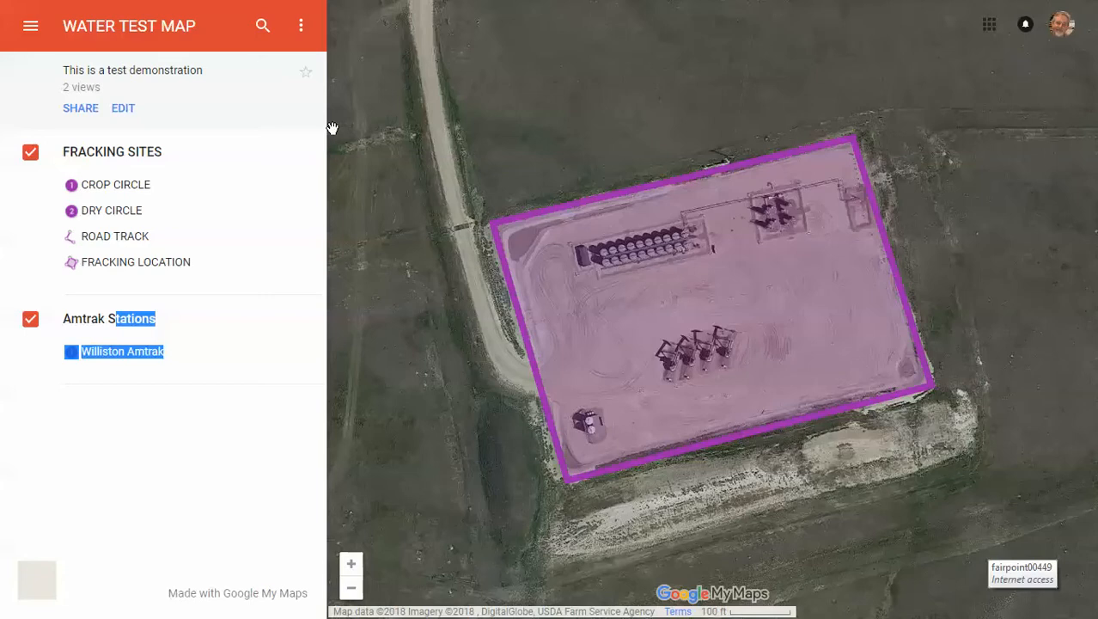
left_click(303, 26)
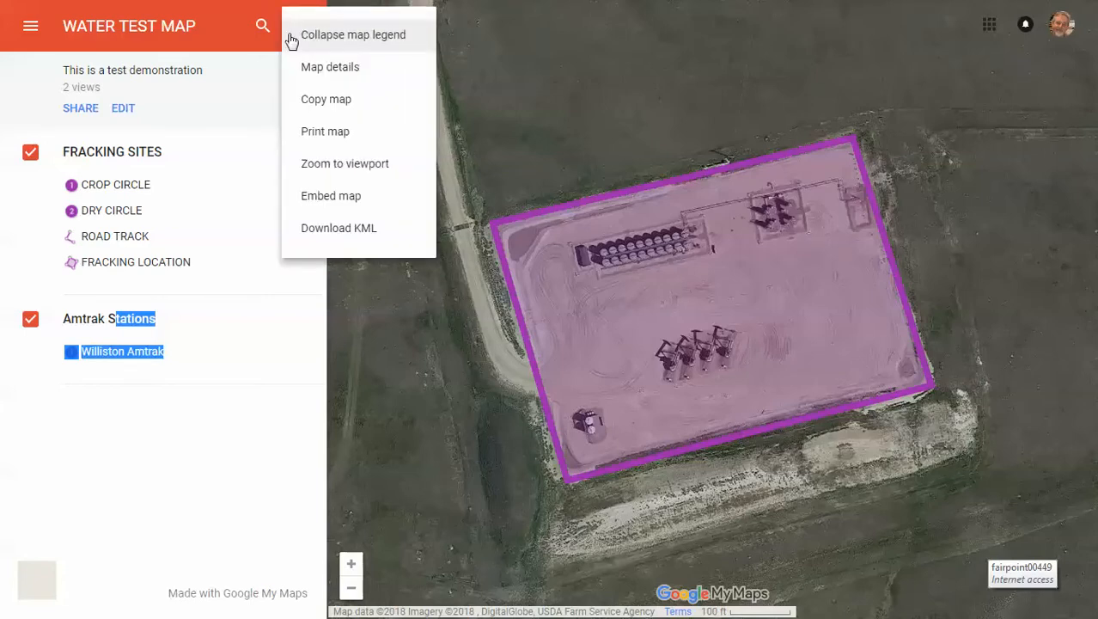
left_click(339, 68)
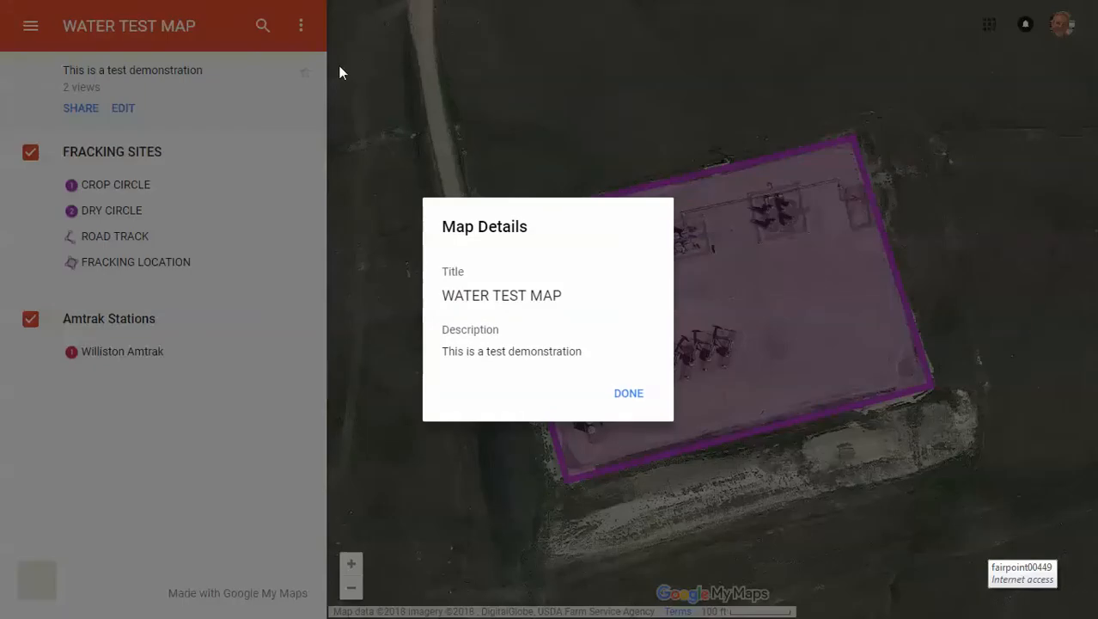
Step: Close the map details and export the entire map as a .KML file
left_click(632, 396)
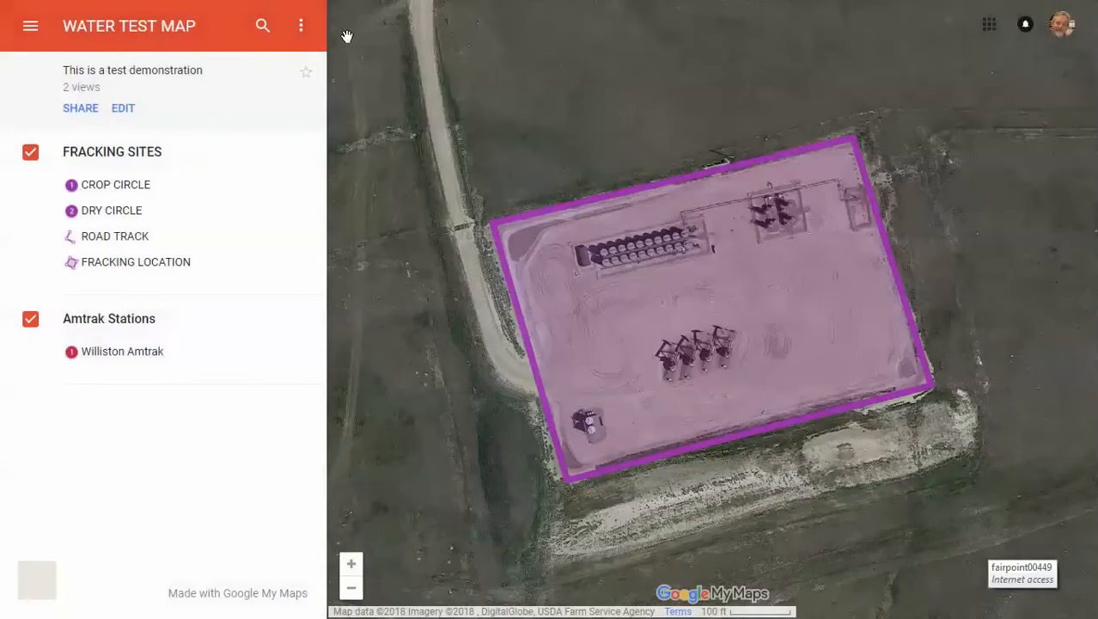
left_click(298, 26)
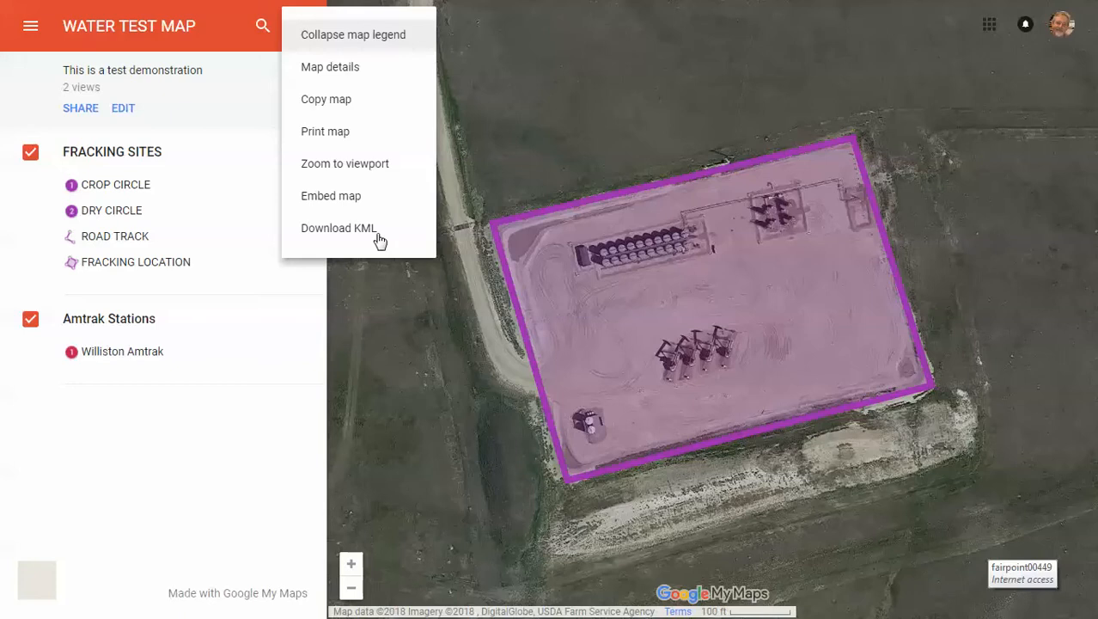
left_click(347, 232)
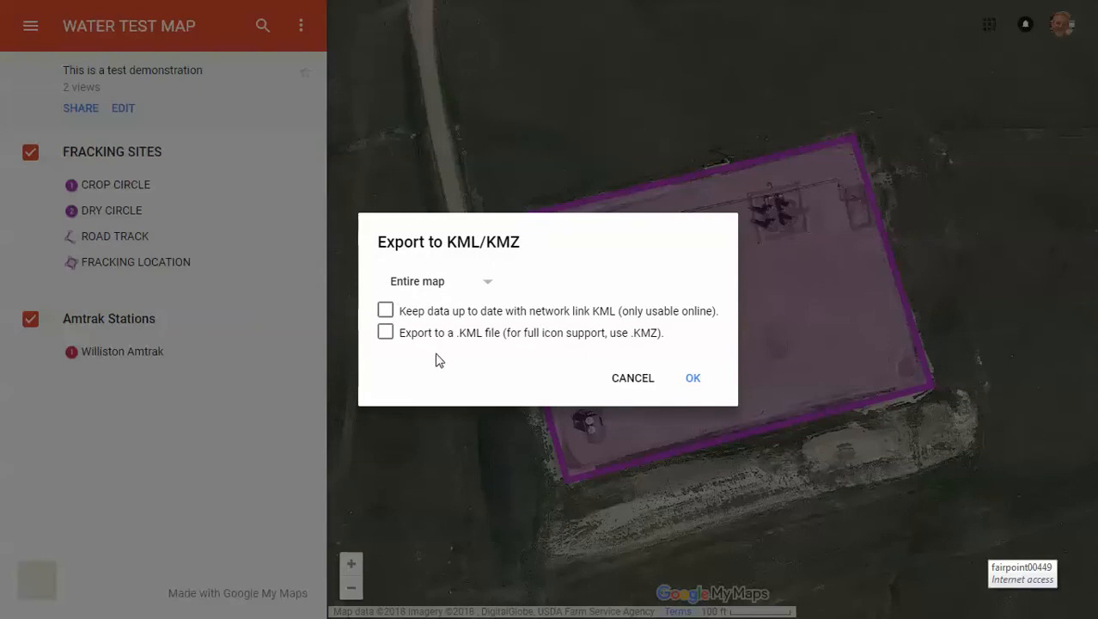
left_click(385, 333)
left_click(692, 379)
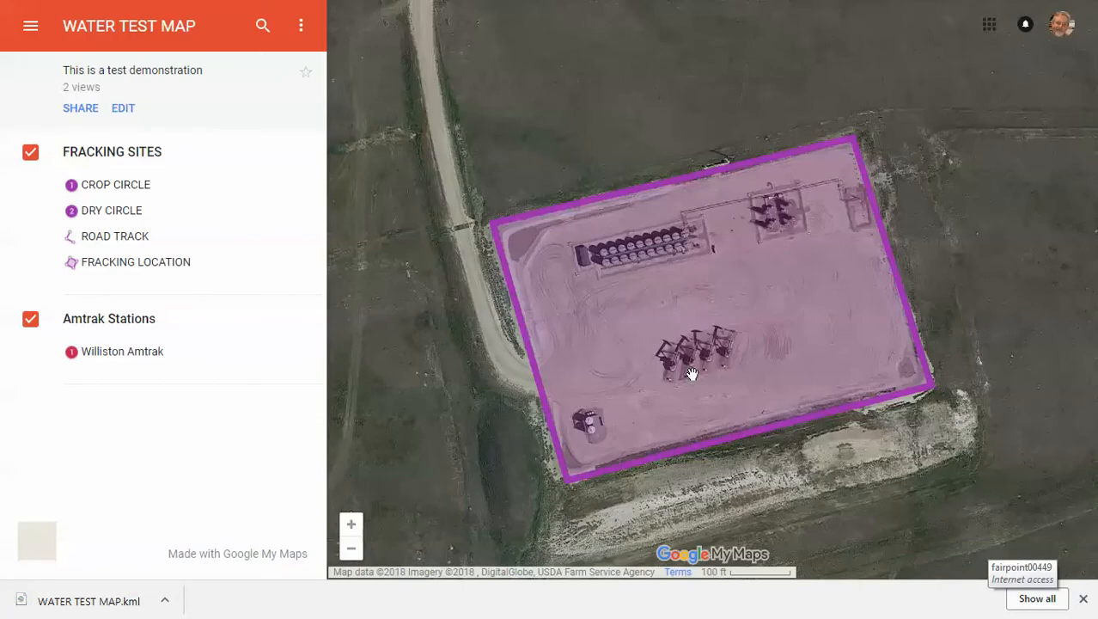
Step: Open the downloaded WATER TEST MAP.kml in Google Earth Pro and expand the map and its FRACKING SITES folder under Temporary Places
left_click(96, 605)
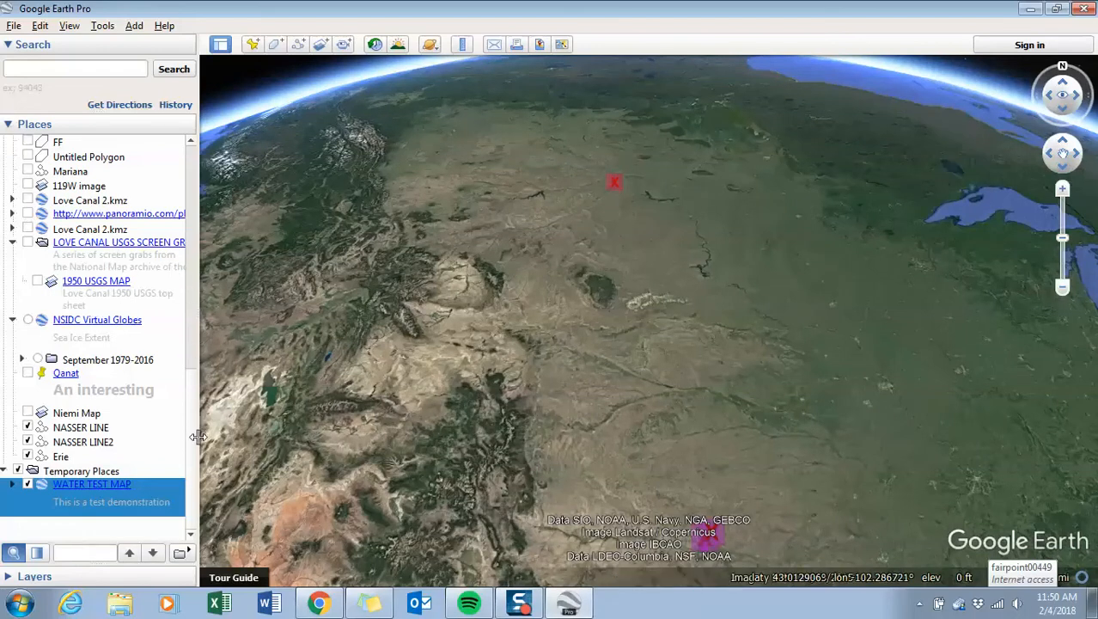
left_click(13, 484)
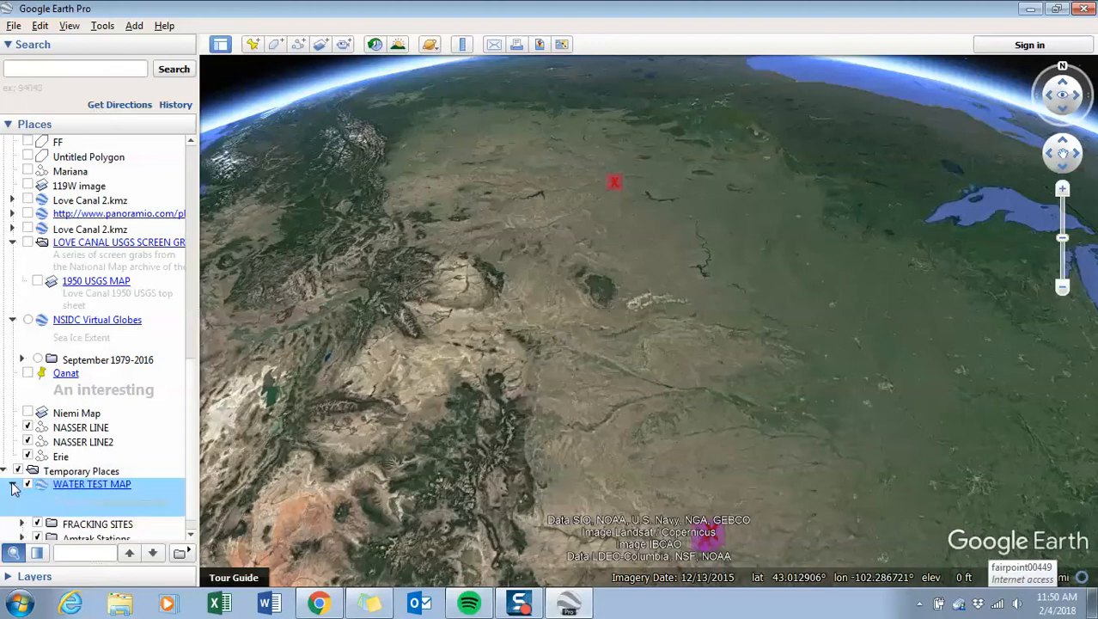
scroll(194, 321, "up", 7)
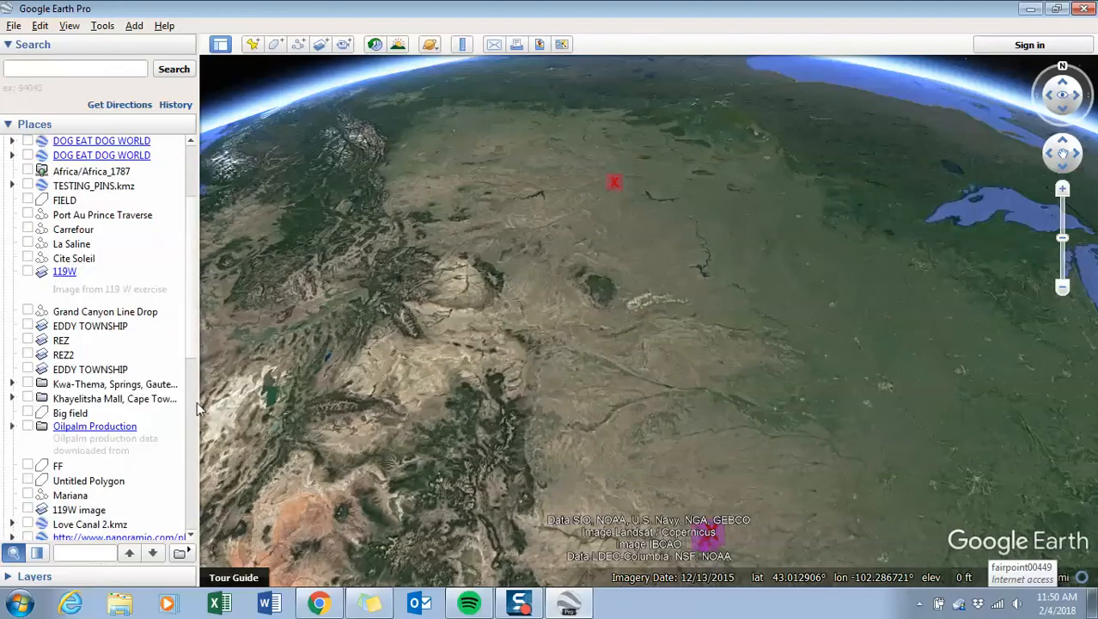
scroll(194, 337, "down", 7)
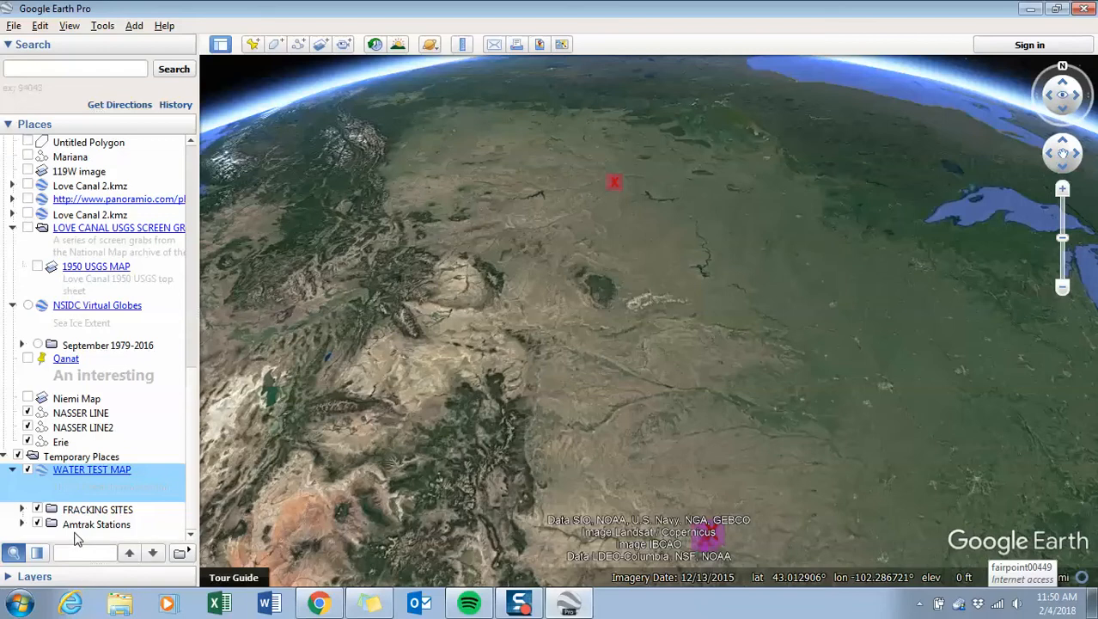
left_click(22, 509)
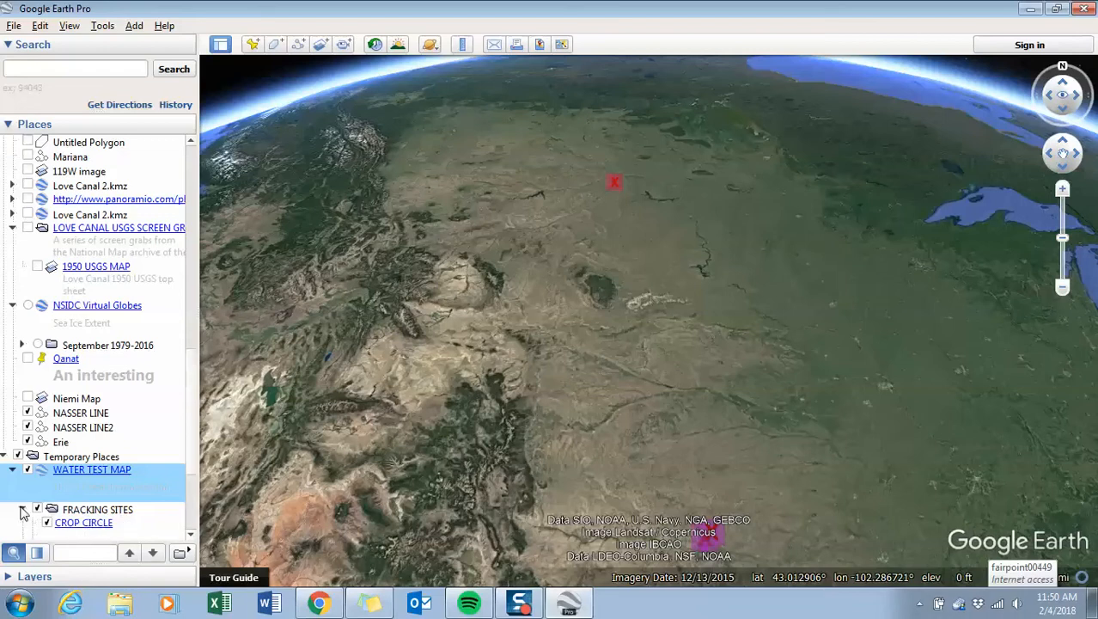
Step: View the CROP CIRCLE placemark's photo, description and video link in Google Earth, and close its balloon
left_click(93, 524)
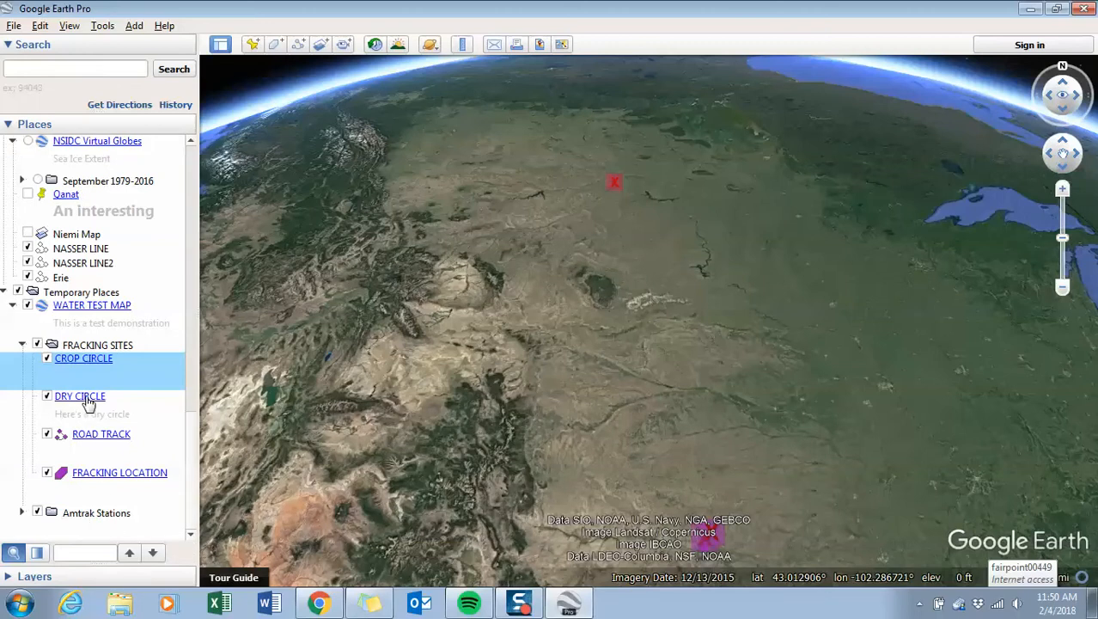
left_click(83, 358)
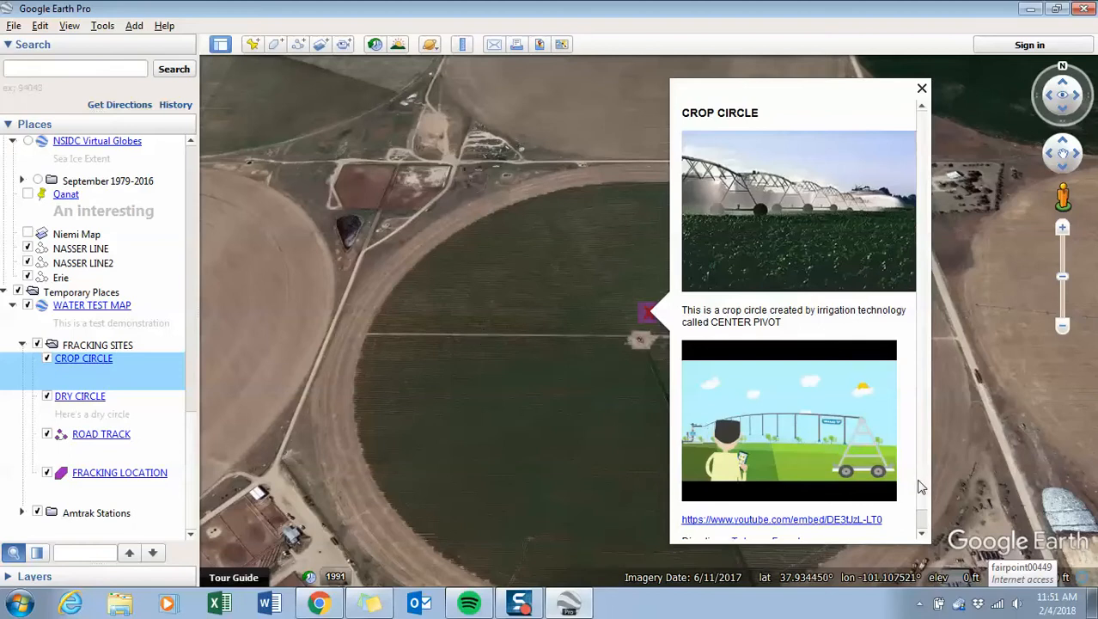
left_click(924, 522)
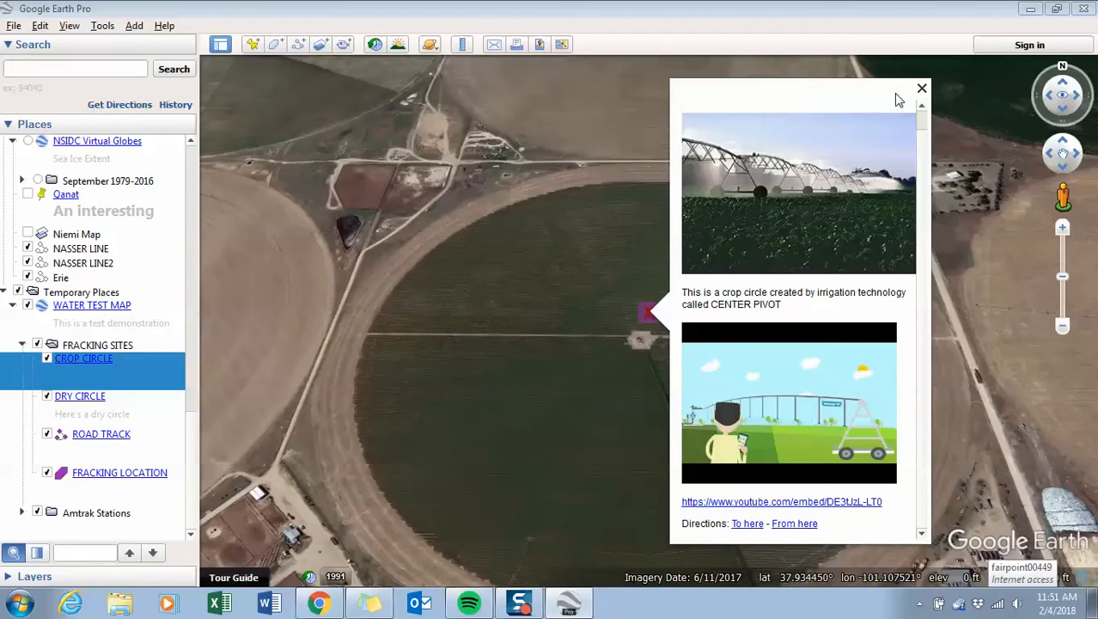
left_click(922, 90)
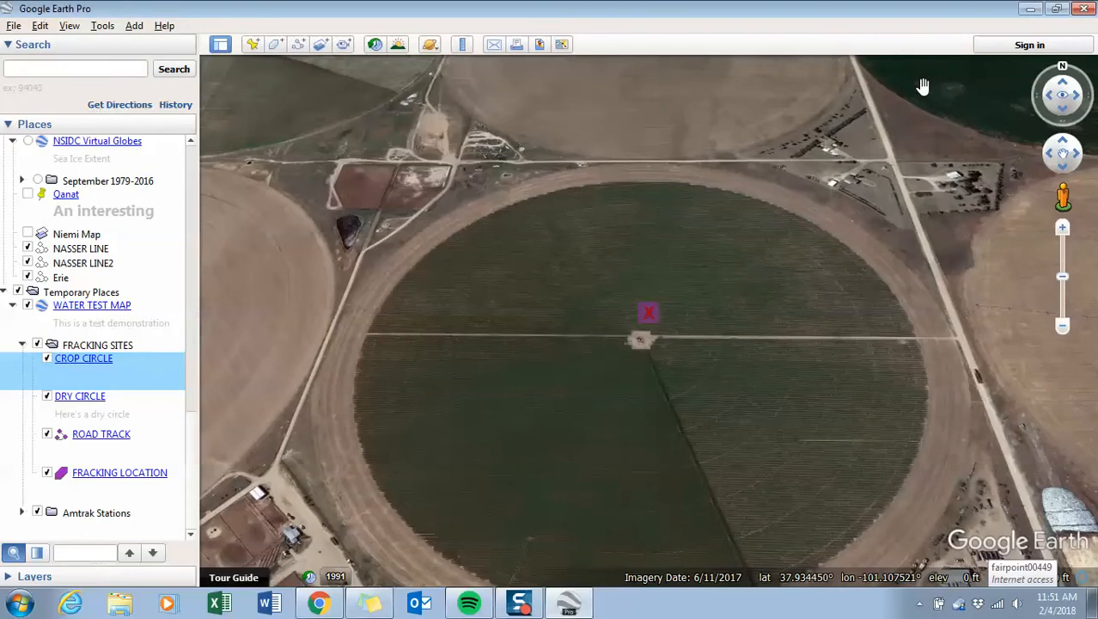
Step: Fly to the FRACKING LOCATION polygon, close its description balloon, and reopen it from the polygon on the globe
left_click(142, 478)
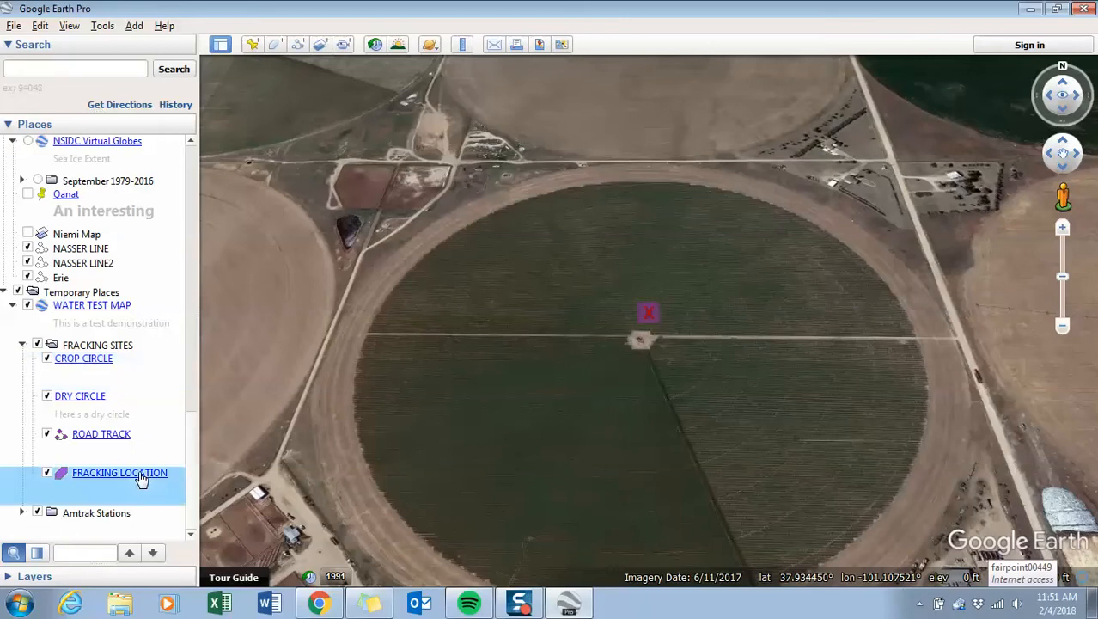
left_click(142, 476)
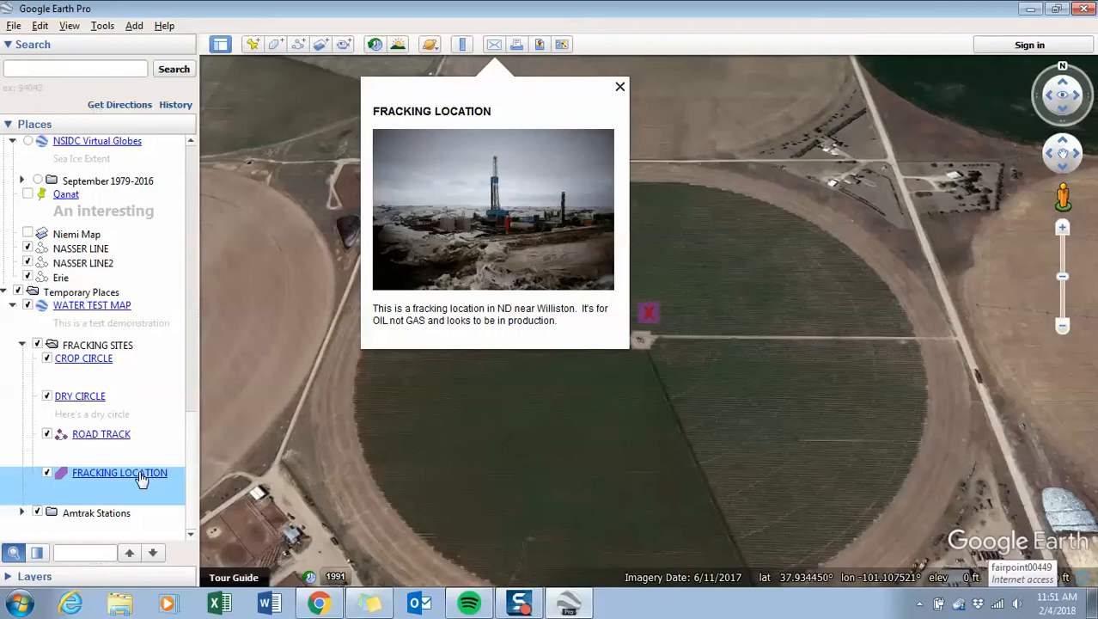
double_click(141, 478)
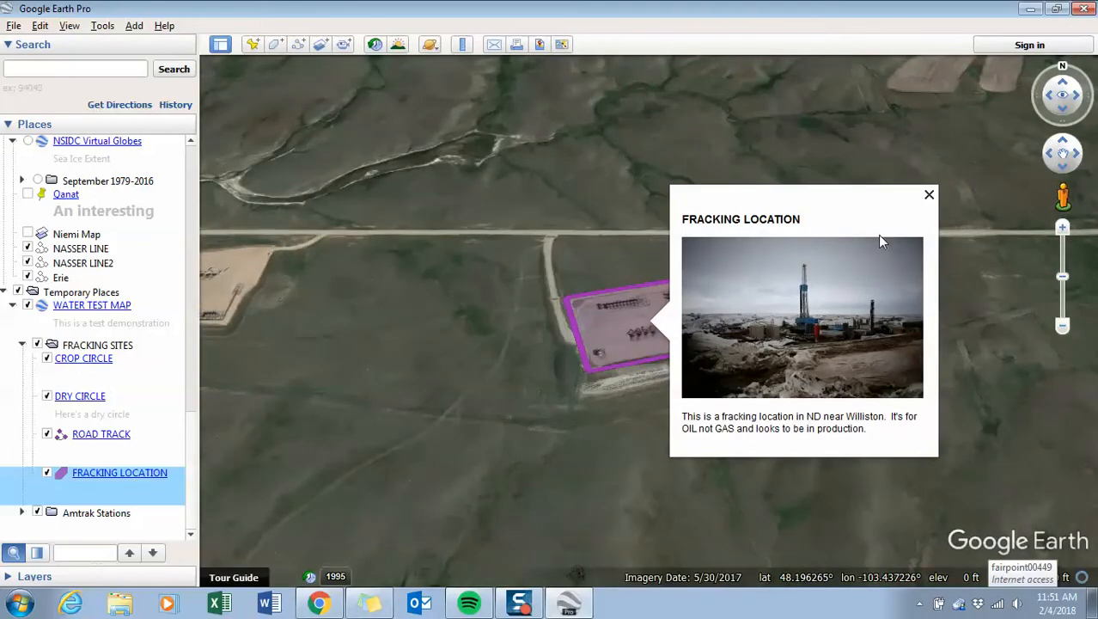
left_click(929, 198)
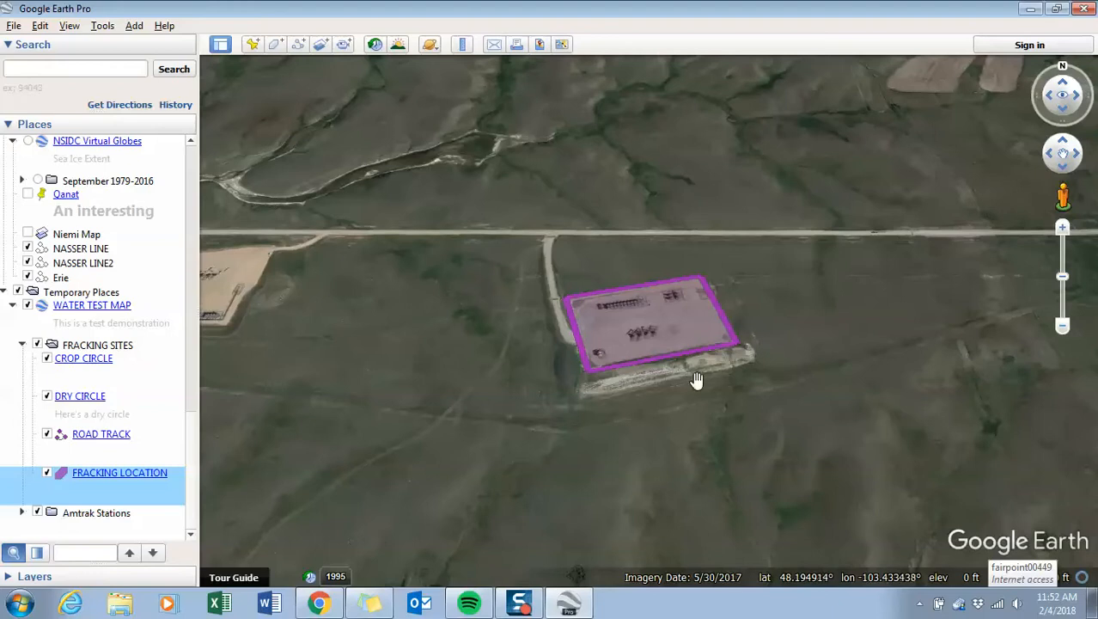
left_click(664, 326)
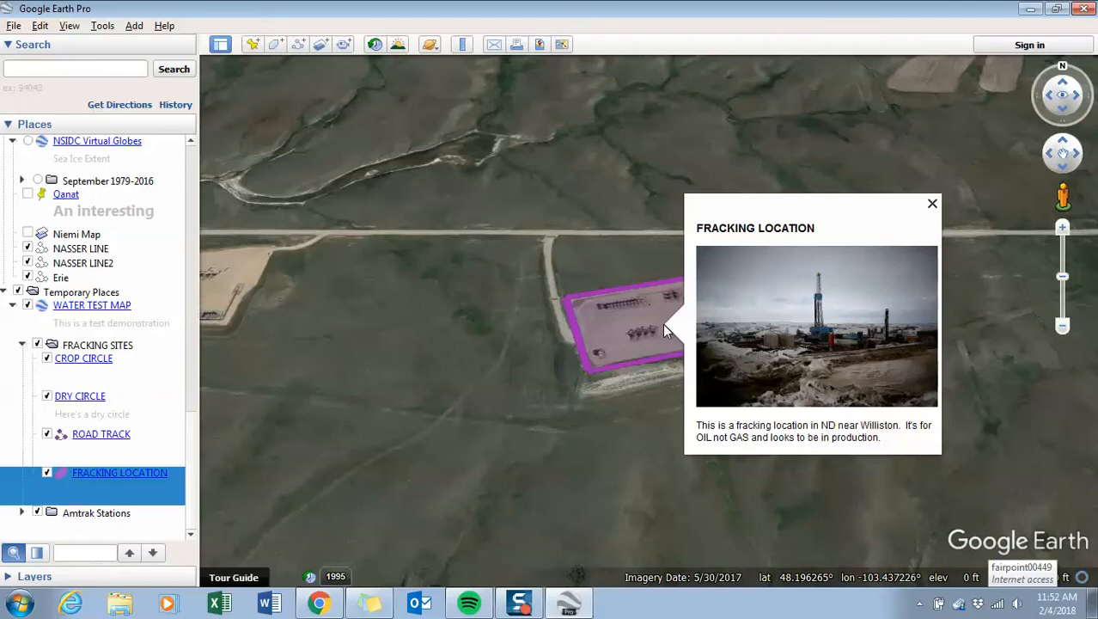
Step: Switch back to the WATER TEST MAP preview in Google Chrome and open the map for editing
key("alt+Tab")
key("alt+Tab")
key("alt+Tab")
key("alt+Tab")
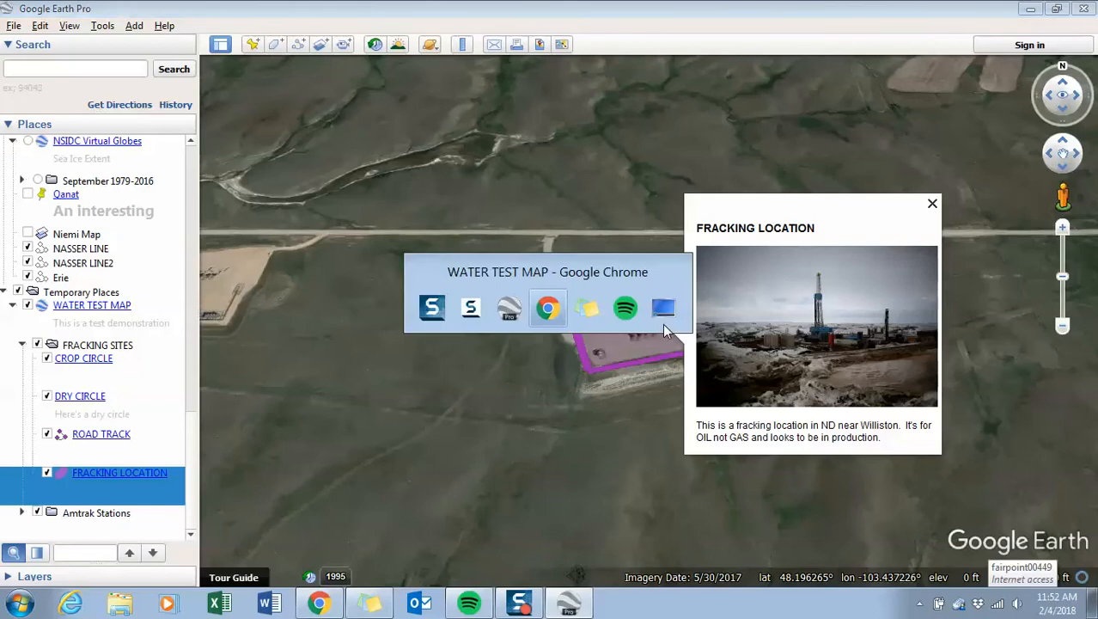
key("alt+Tab")
key("alt+Tab")
key("alt+Tab")
key("alt+Tab")
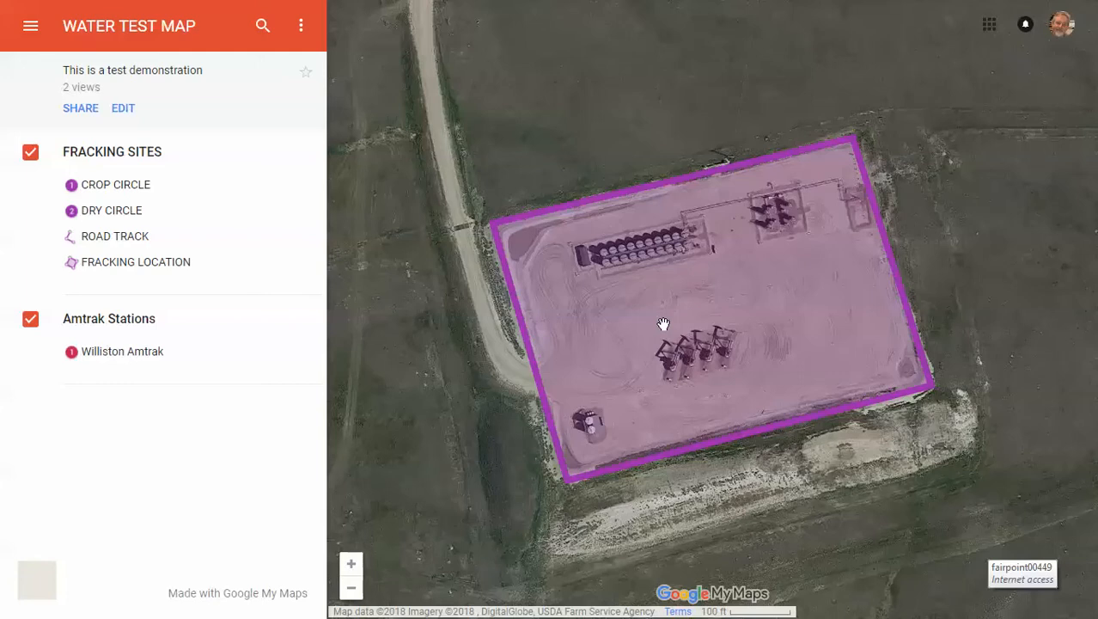
left_click(125, 110)
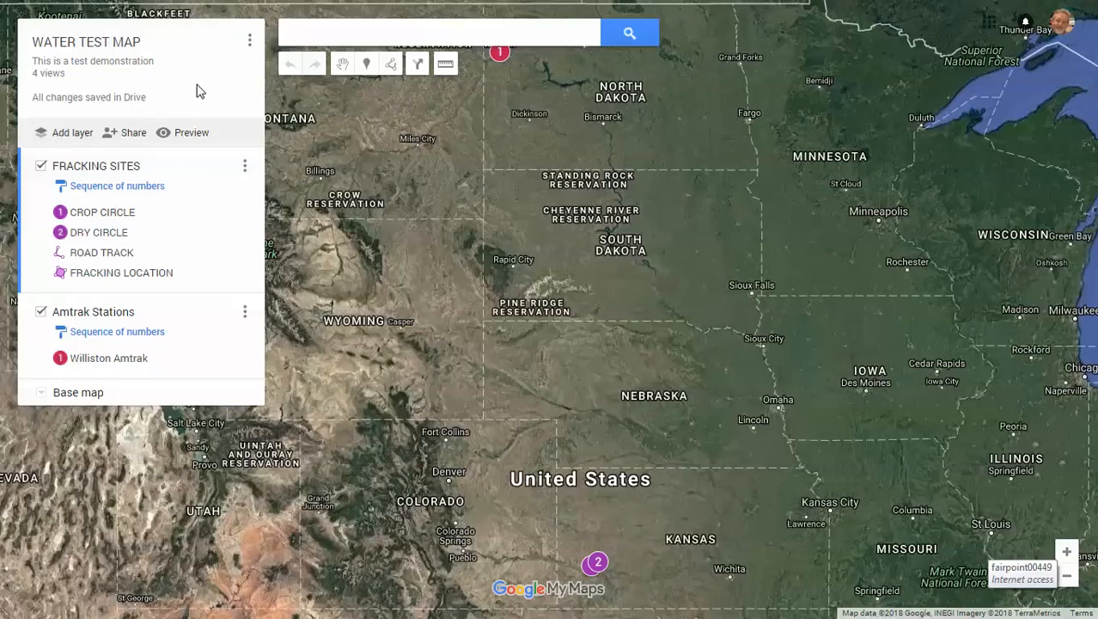
Step: Change the map's link sharing to On - Public on the web with view access
left_click(134, 136)
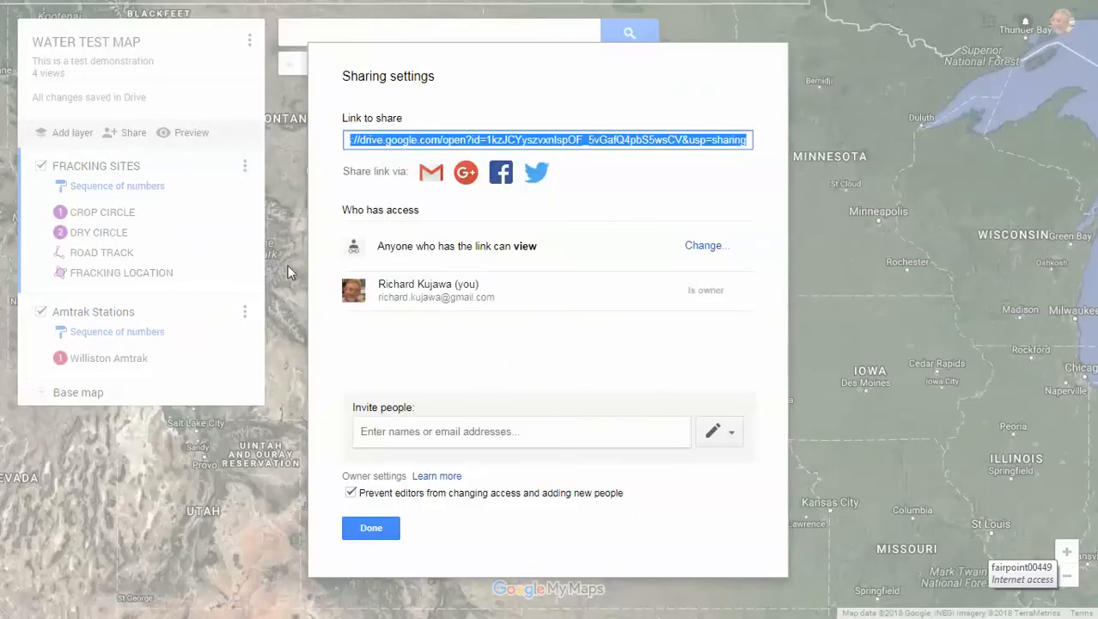
left_click(713, 247)
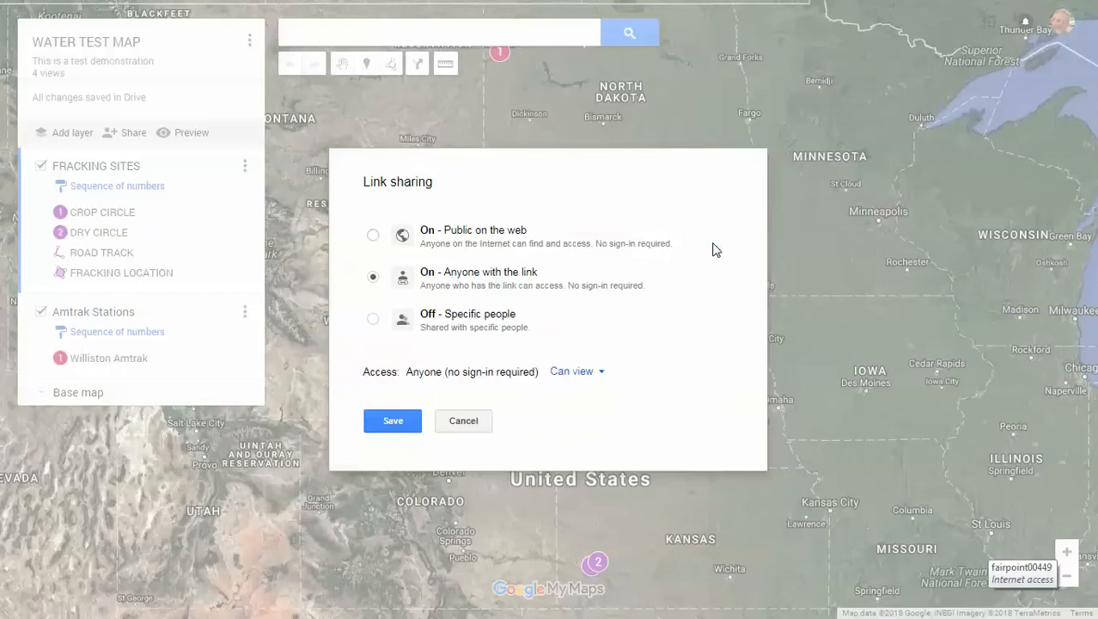
left_click(373, 237)
left_click(391, 420)
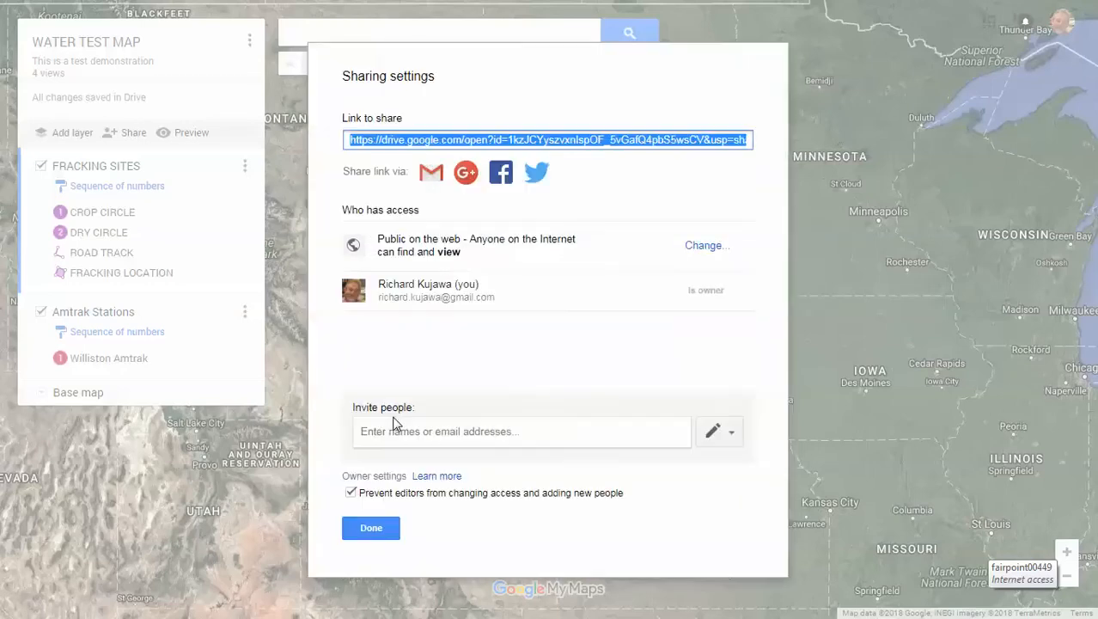
left_click(370, 528)
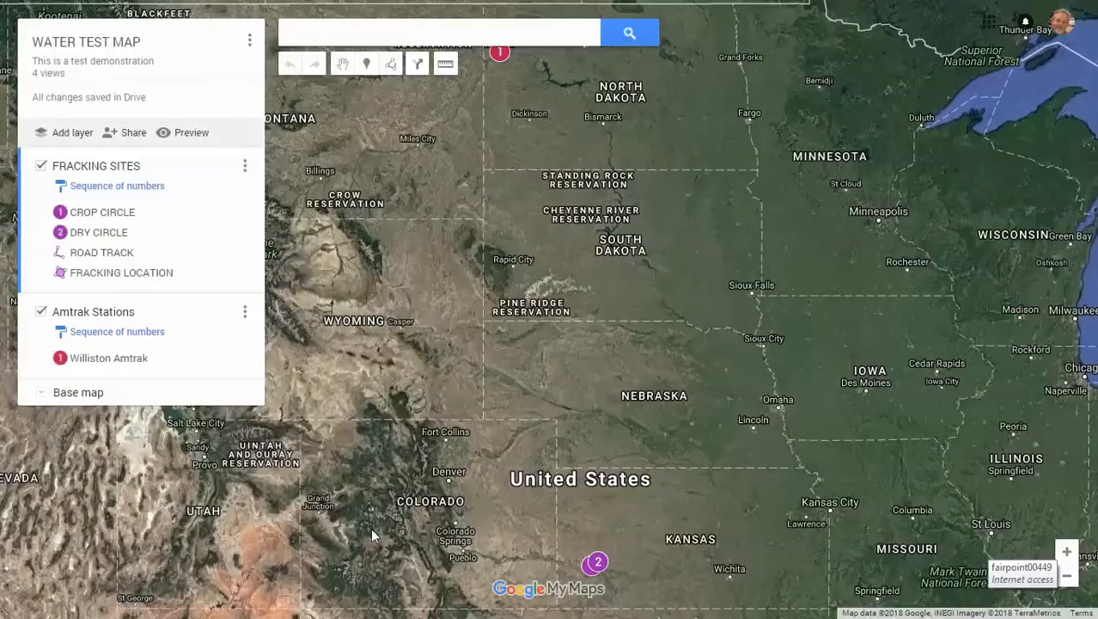
Step: Display the HTML code for embedding the map on a website, and close it
left_click(251, 40)
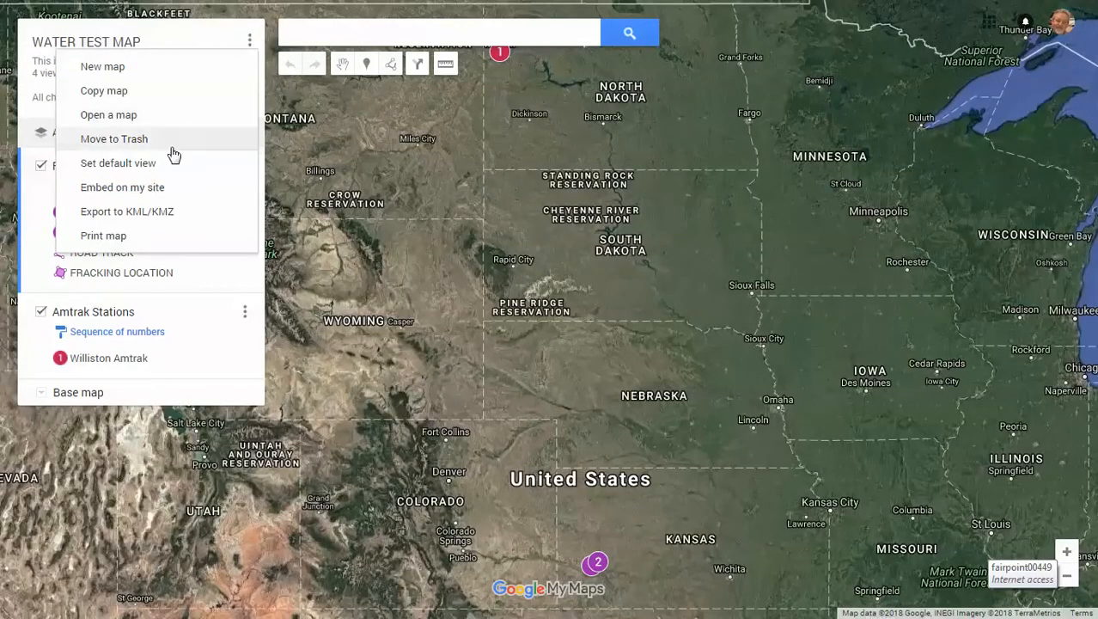
left_click(147, 186)
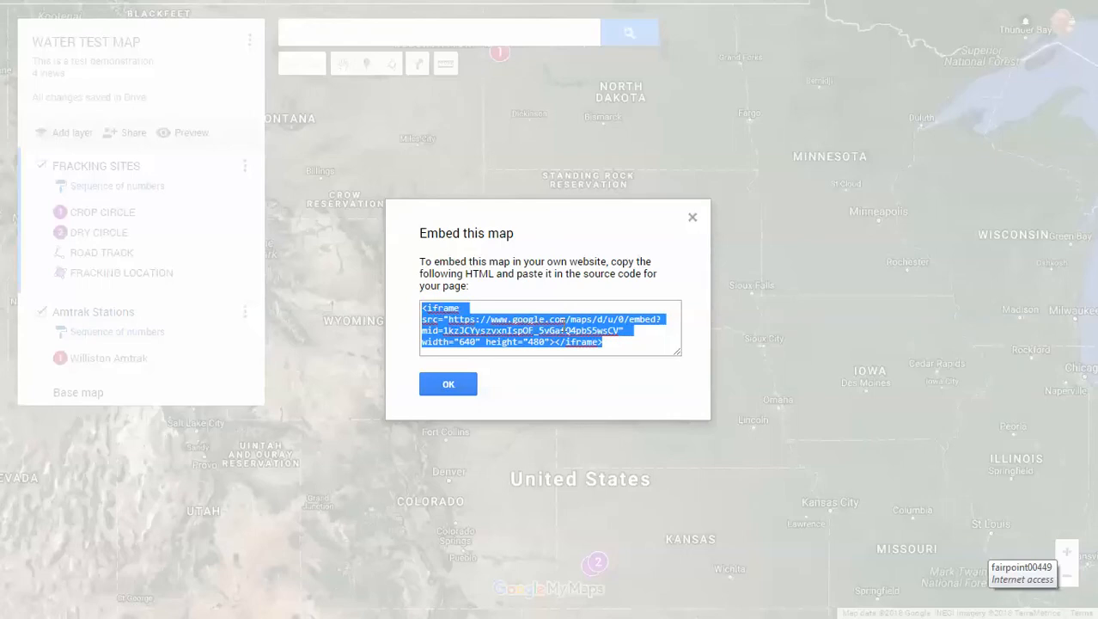
left_click(448, 384)
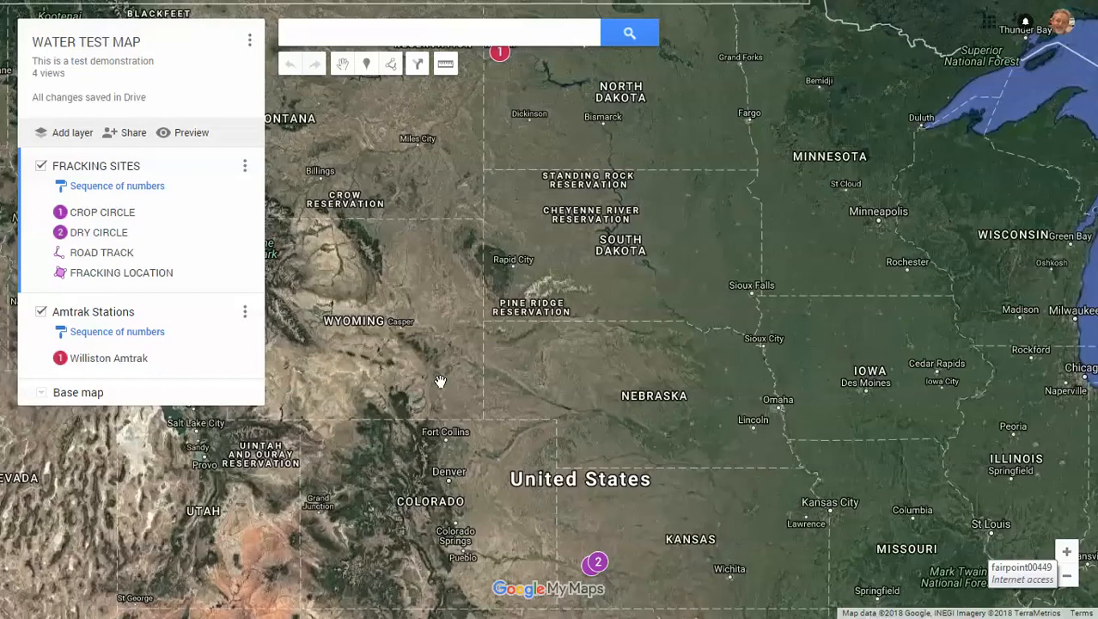
Step: Leave full-screen mode, open the bookmarked PORTAL page in a new browser tab, and sign in to mySMC
key("F11")
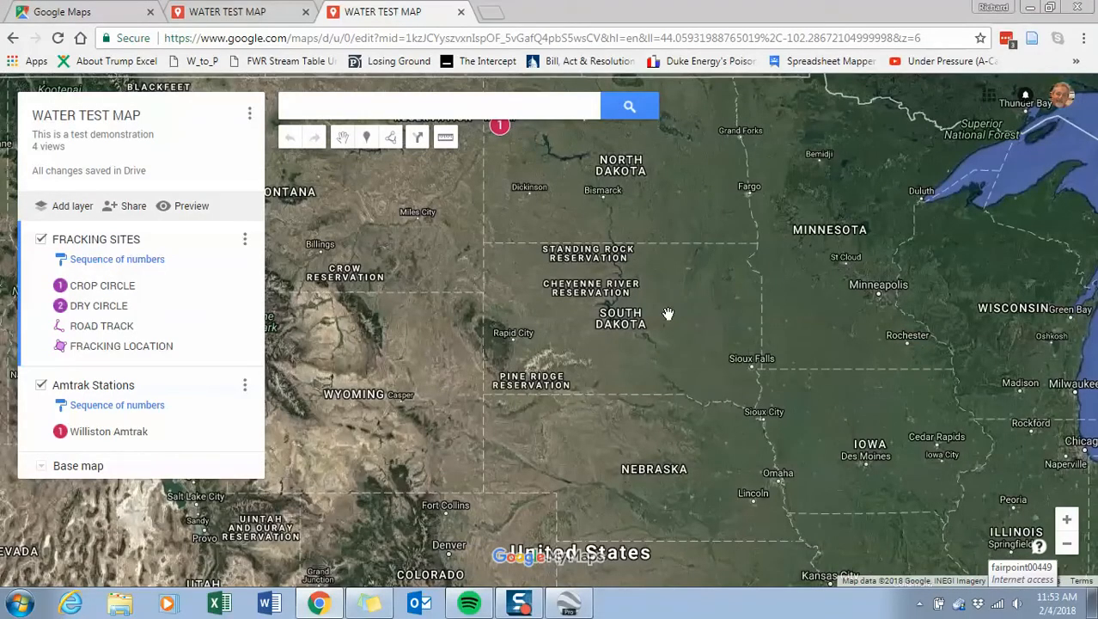
left_click(491, 11)
left_click(1075, 61)
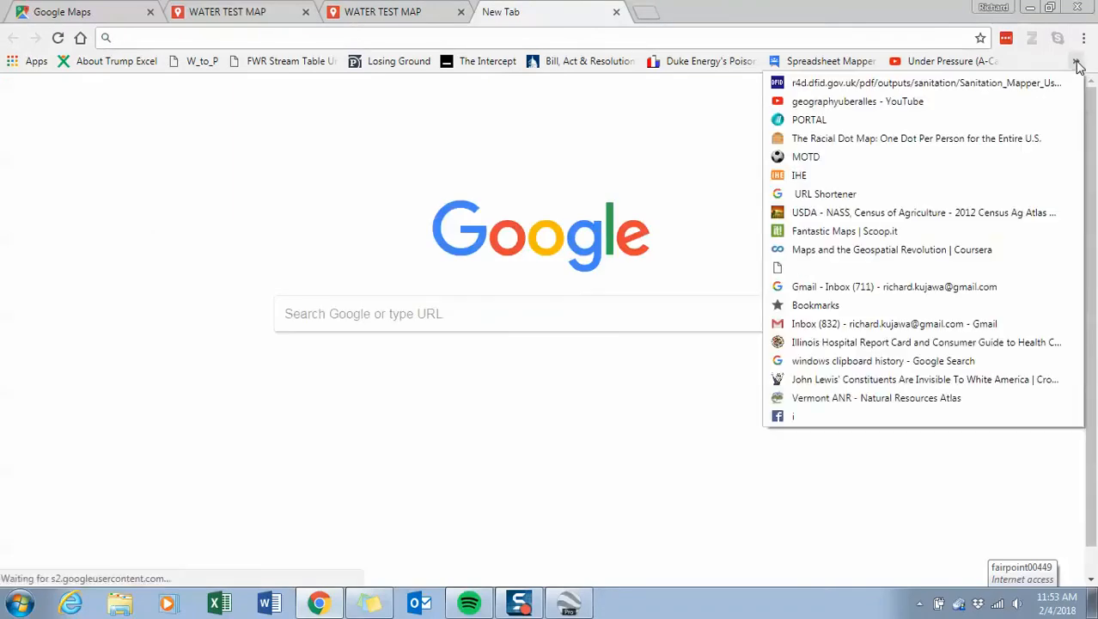
left_click(816, 117)
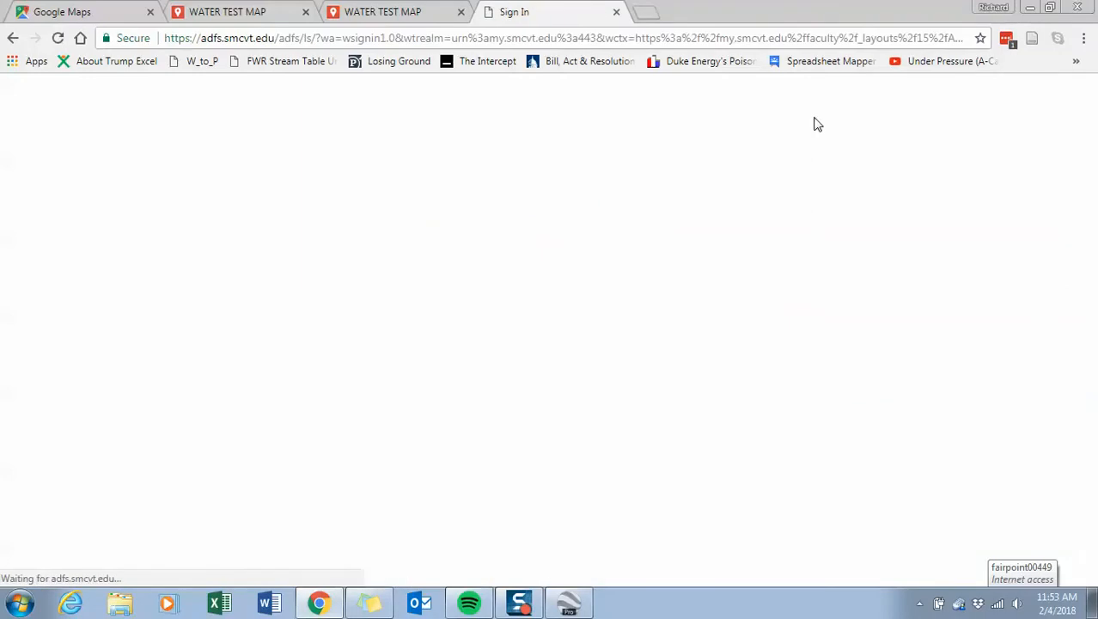
left_click(656, 355)
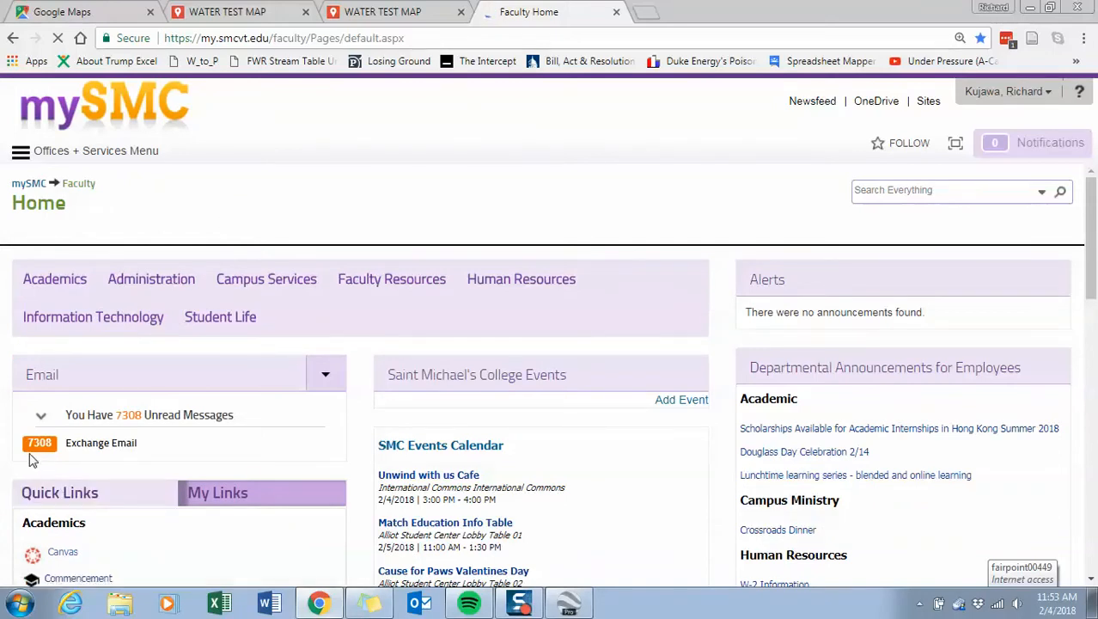
Step: Open Canvas from the portal's Academics quick links, and enter the course The Geography of Water A-2018-SP
left_click(62, 551)
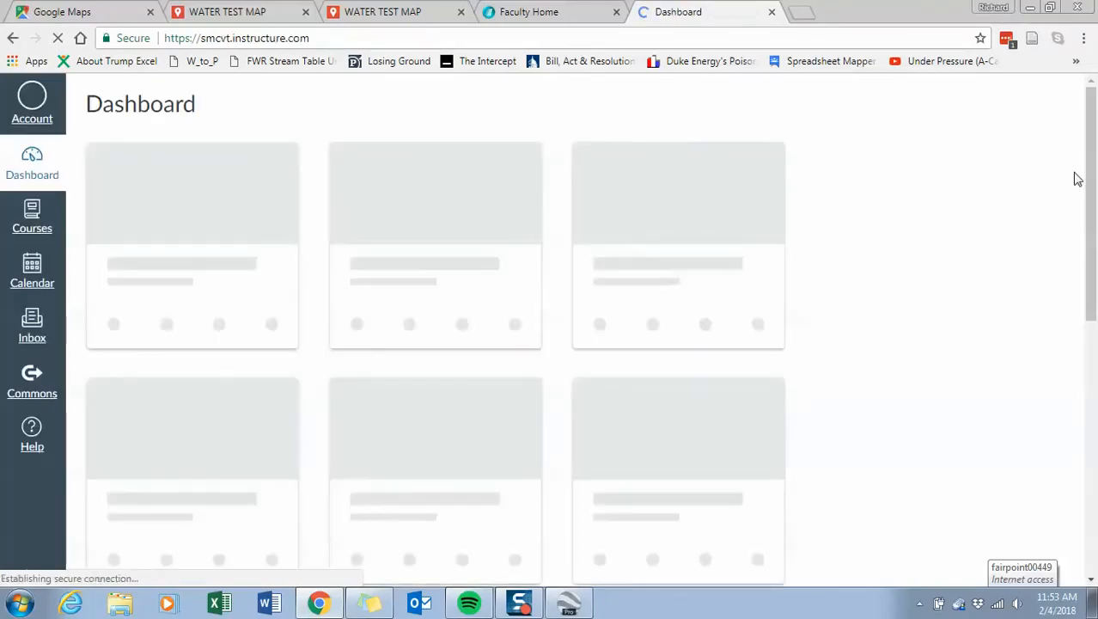
left_click_drag(1093, 203, 1095, 350)
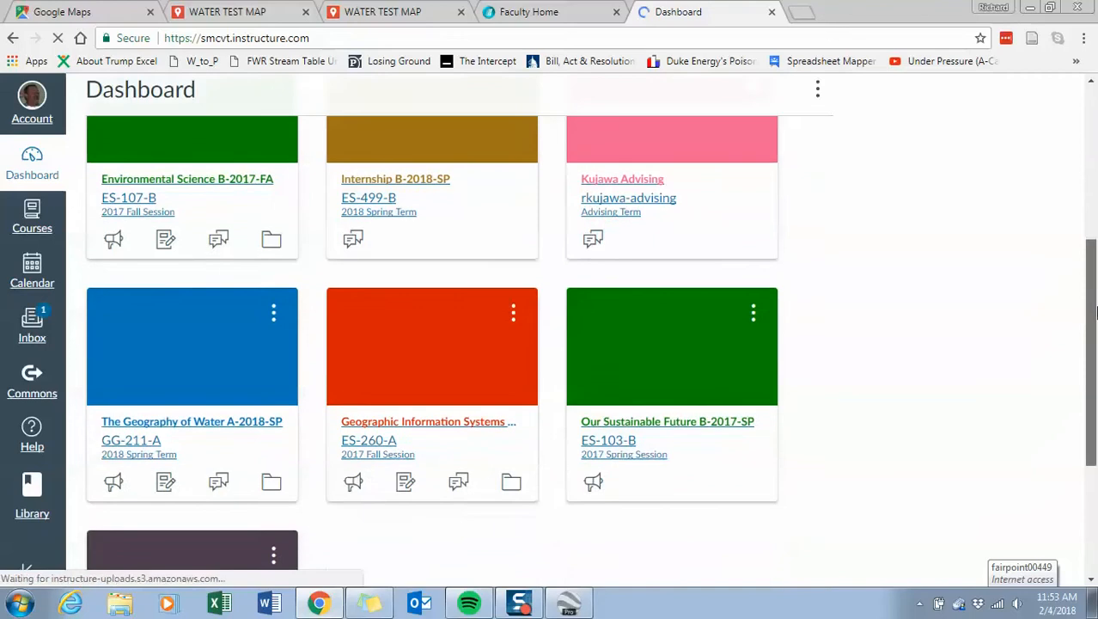
left_click(189, 366)
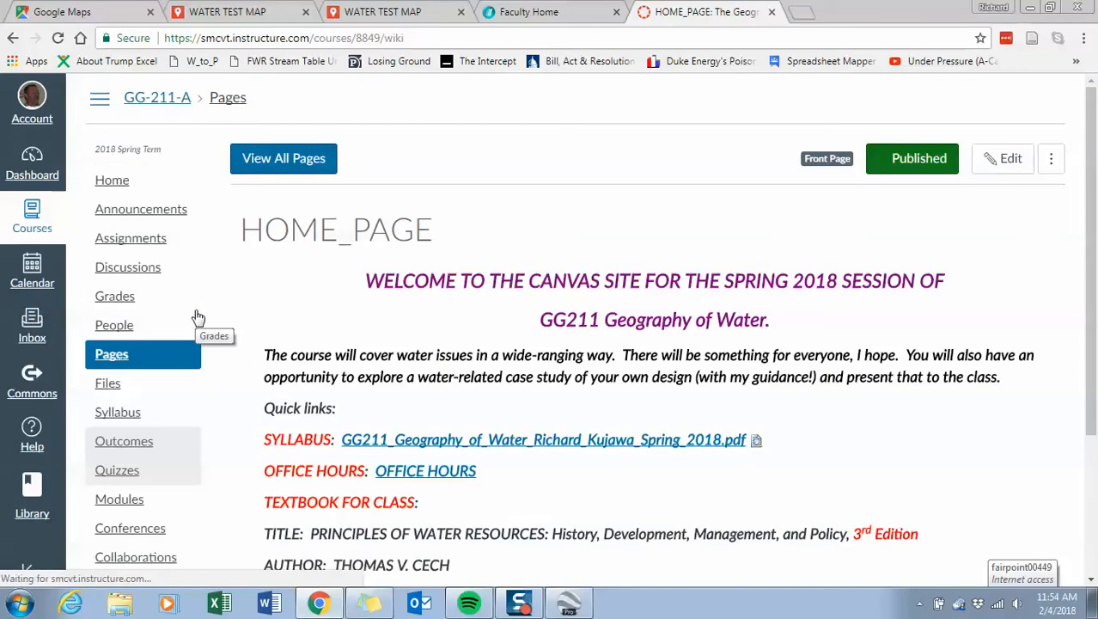
Step: Create a new page in the course's Pages list and title it GOOGLE MAP SHARE
left_click(287, 158)
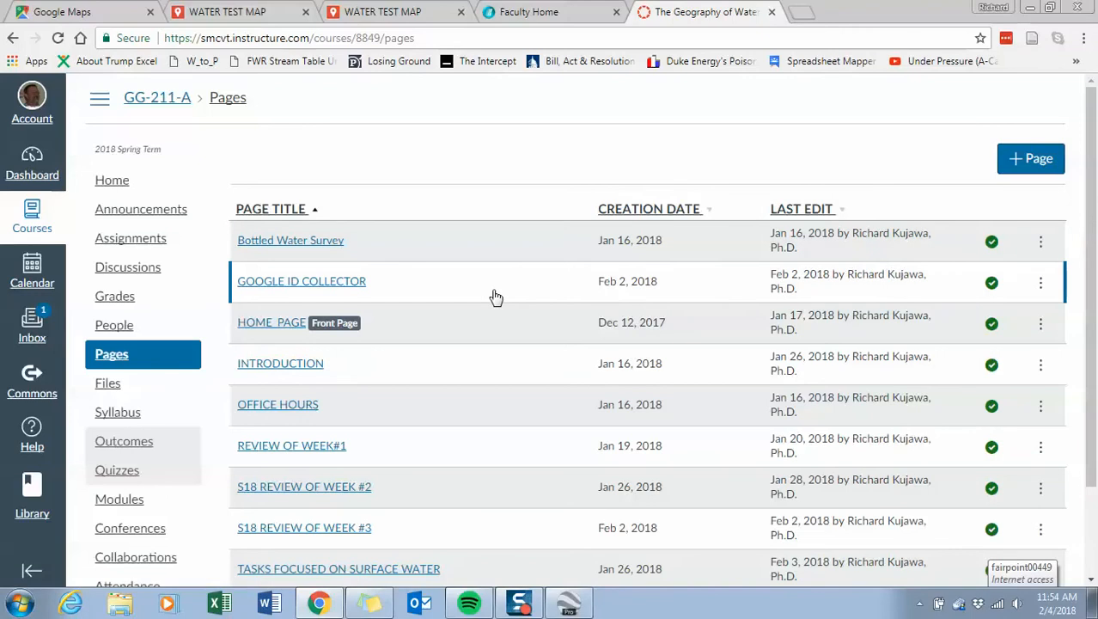
left_click(1040, 160)
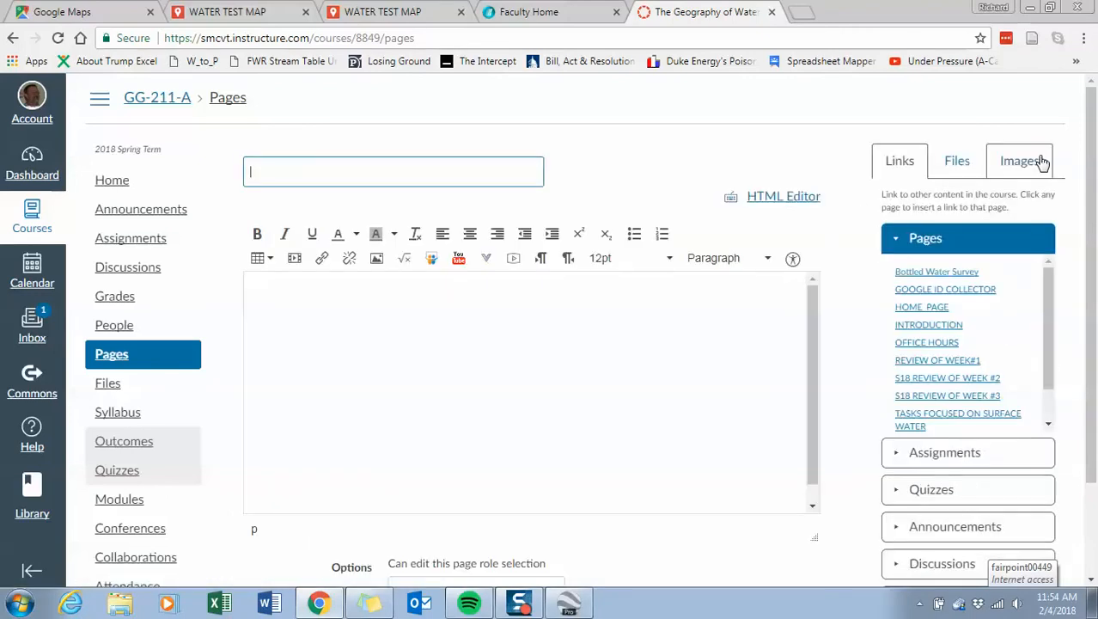
type("GOOGLE MAP SH")
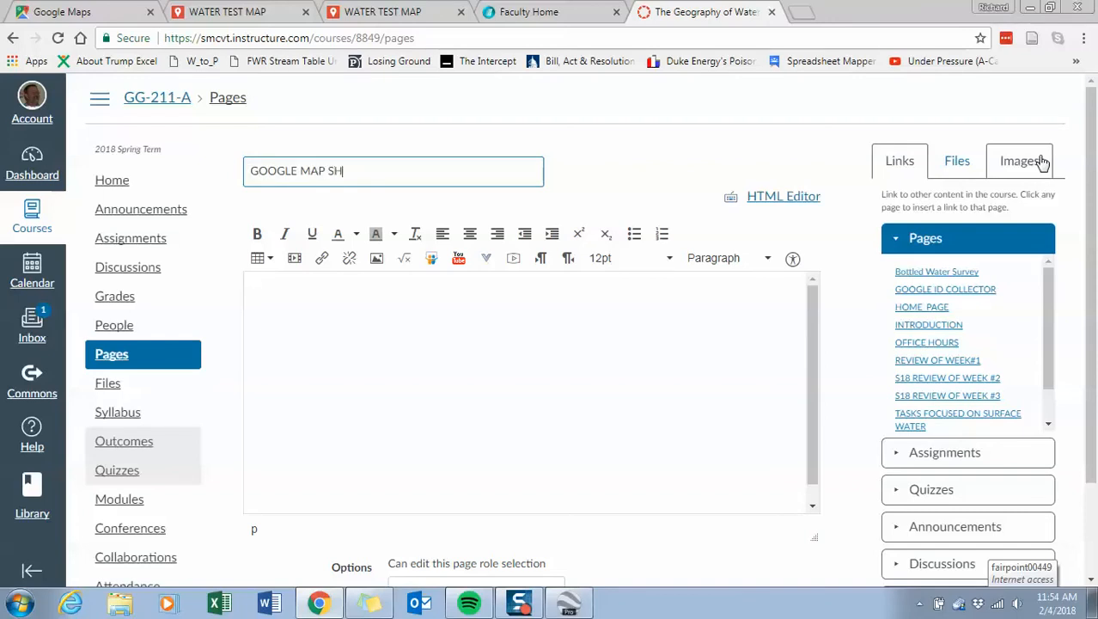
type("ARE")
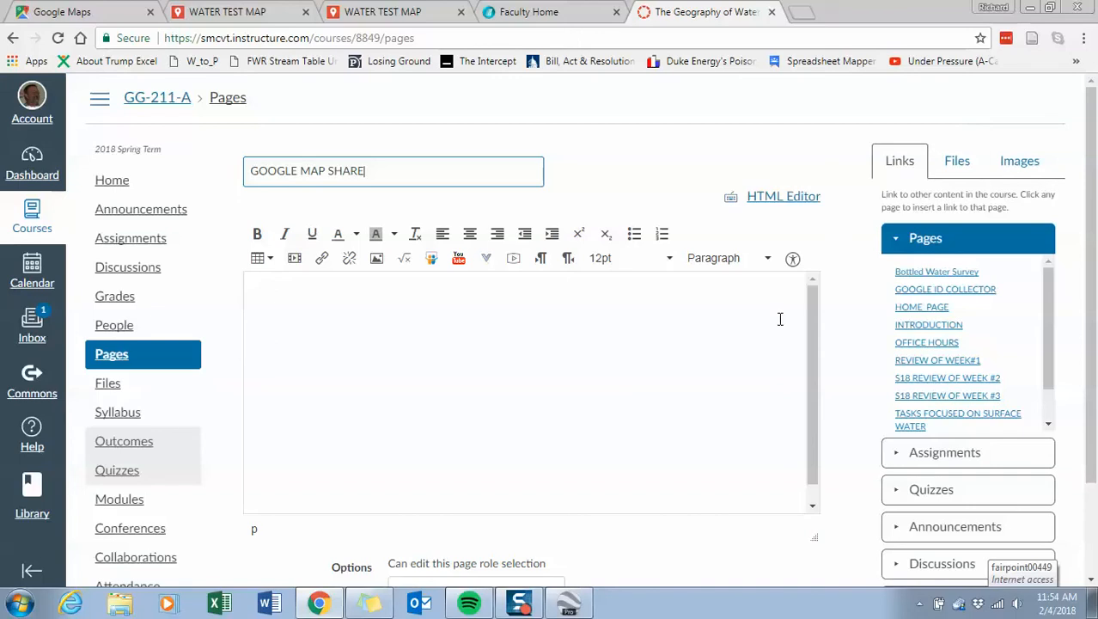
Step: Paste the WATER TEST MAP iframe embed code, width 640 and height 480, into the page's HTML, and return to the Rich Content Editor
left_click(544, 412)
left_click(779, 196)
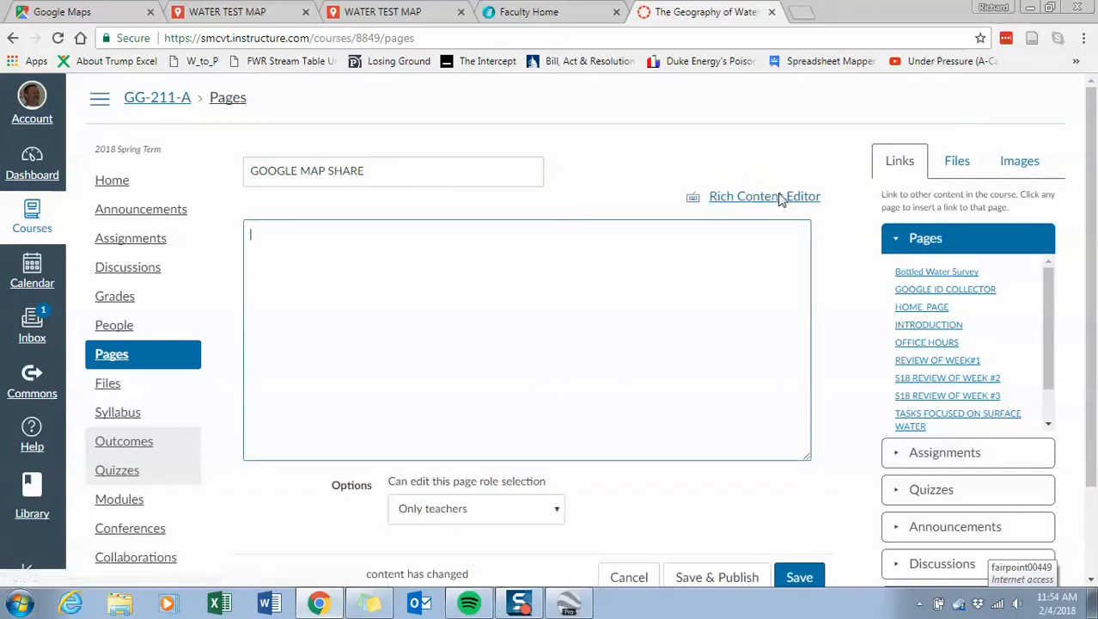
type("<iframe src=\"https://www.google.com/maps/d/u/0/embed?mid=1kzJCYyszvxnIspOF_5vGafQ4pbS5wsCV\" width=\"640\" height=\"480\"></iframe>")
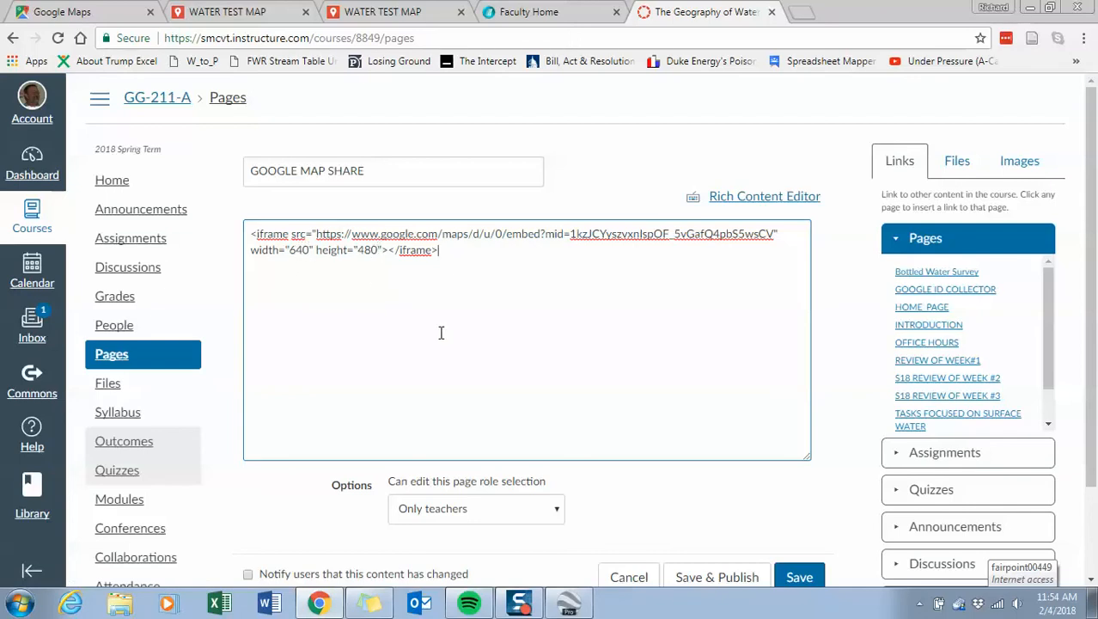
left_click(748, 199)
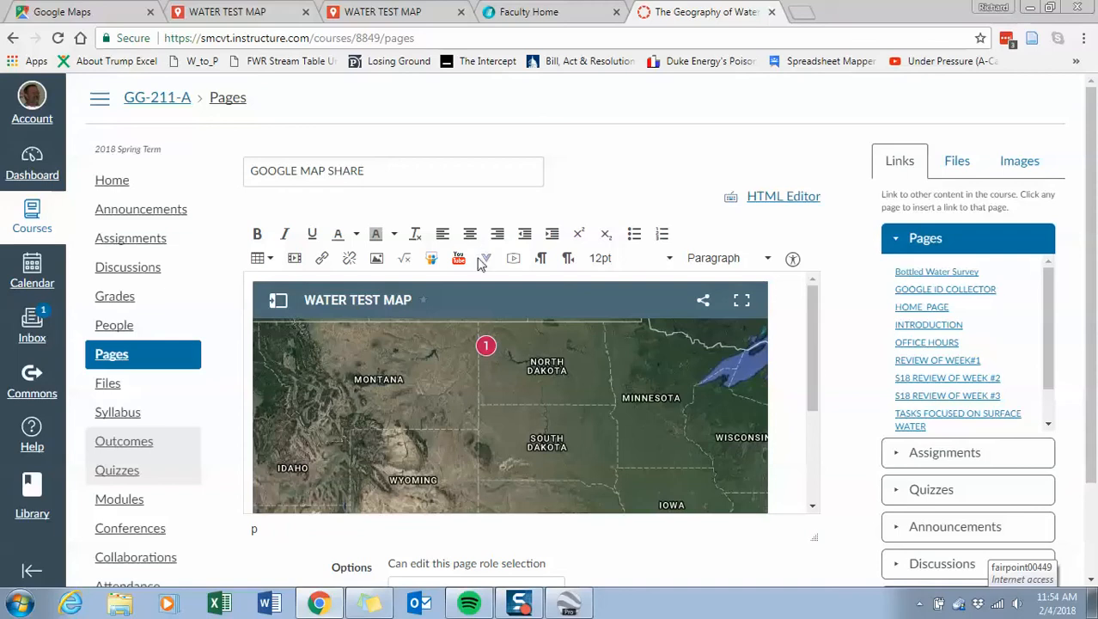
Step: Check the embedded map in the page body, and save and publish the page
left_click_drag(819, 369, 824, 441)
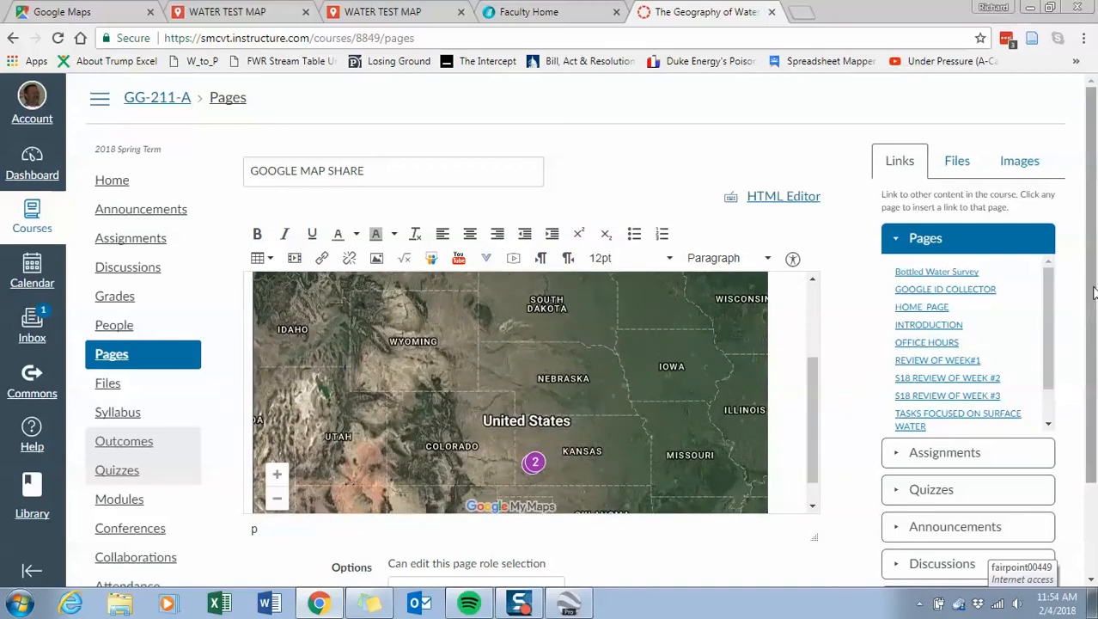
scroll(824, 441, "down", 2)
left_click(720, 540)
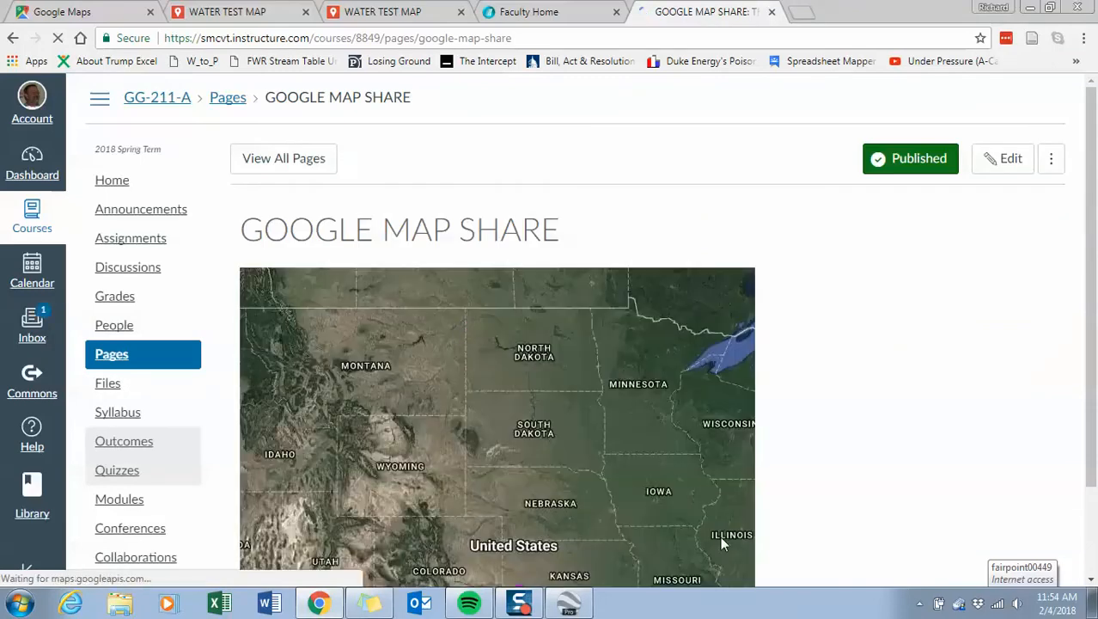
Step: Inspect the embedded map's layer legend and the Williston Amtrak placemark's details on the published page, closing each one
left_click_drag(1095, 251, 1096, 351)
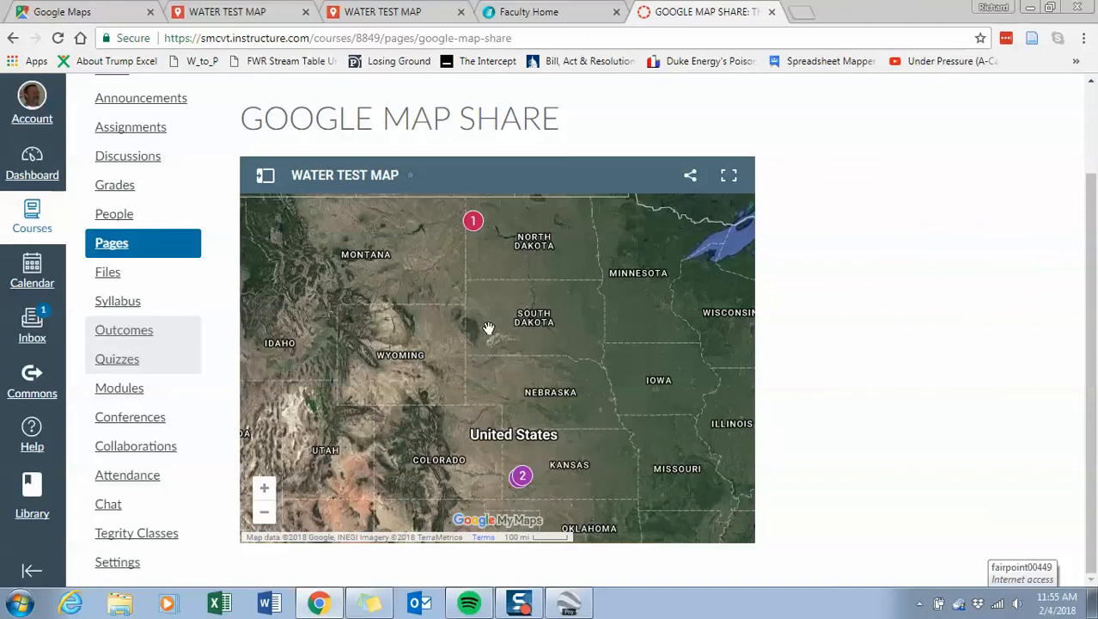
left_click(265, 177)
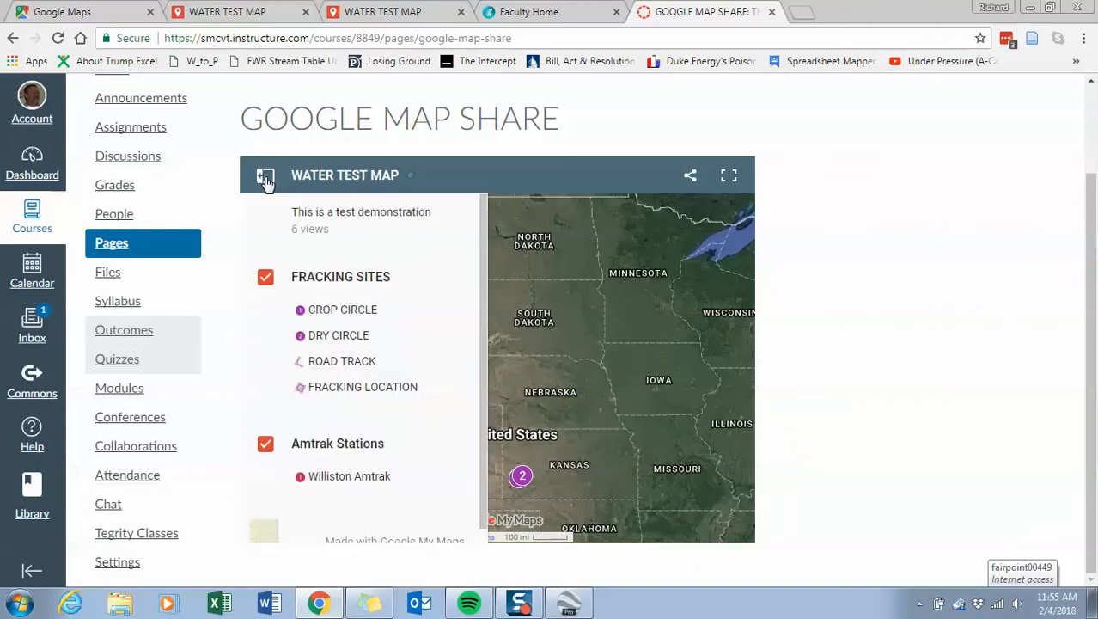
left_click(267, 182)
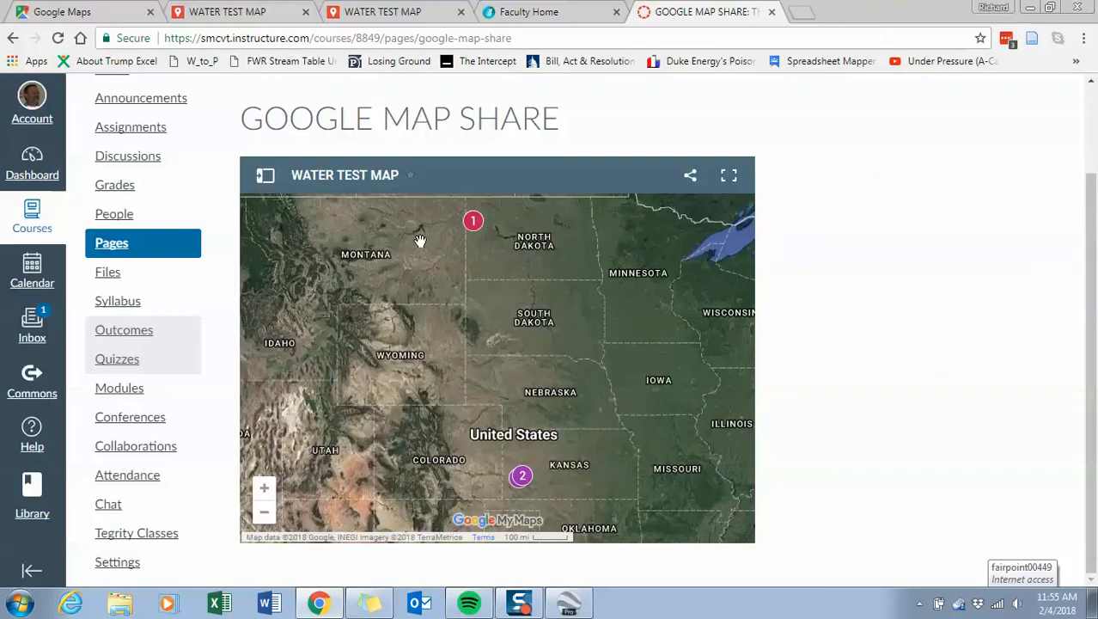
left_click(479, 230)
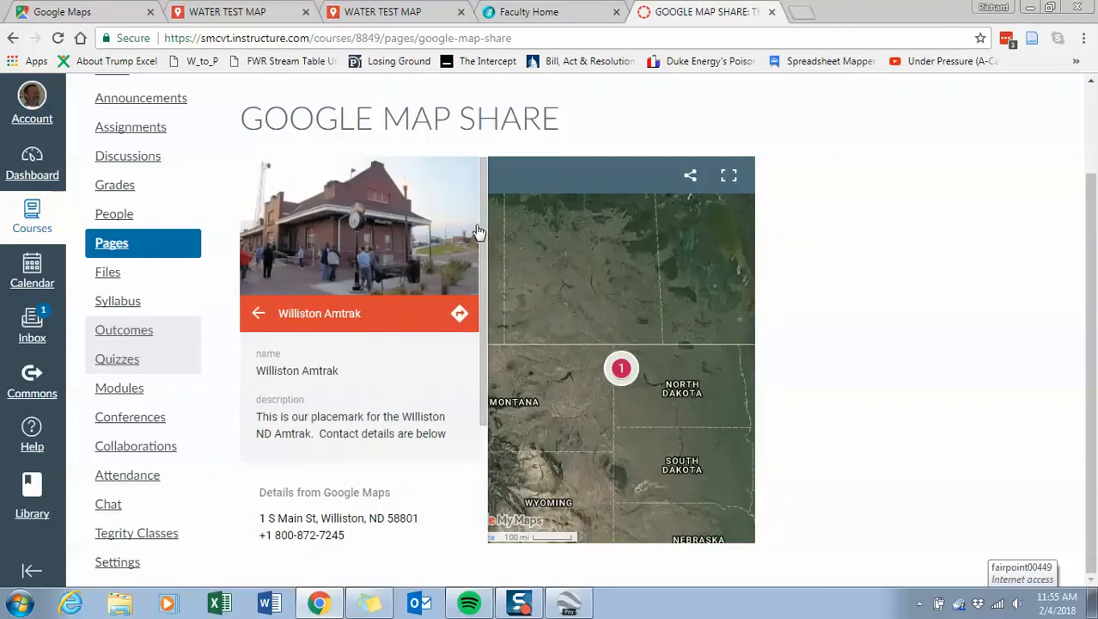
left_click(588, 307)
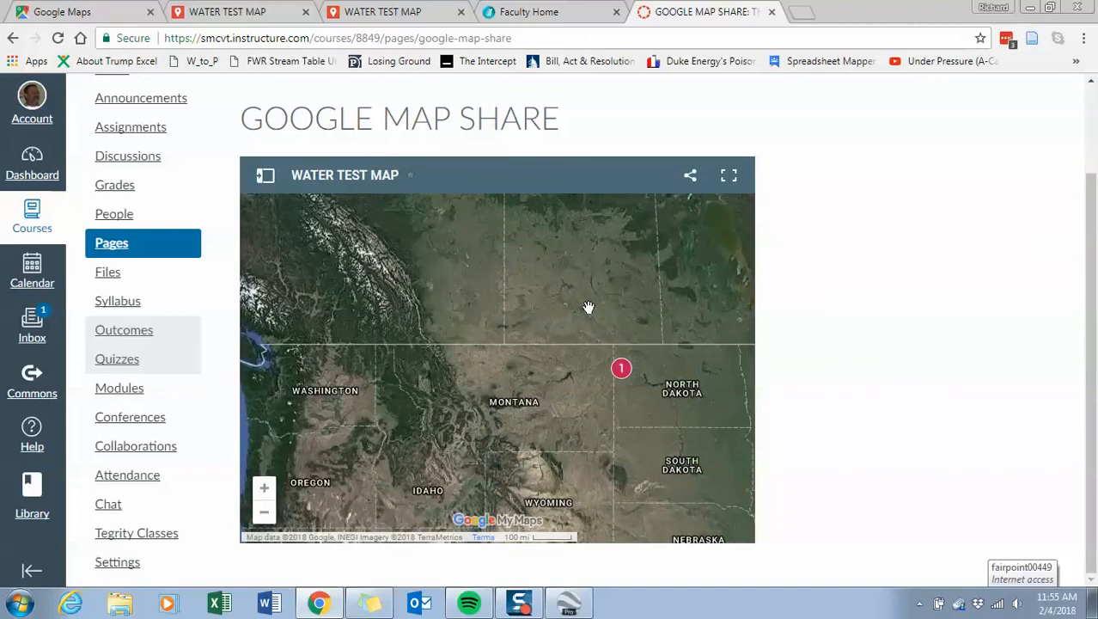